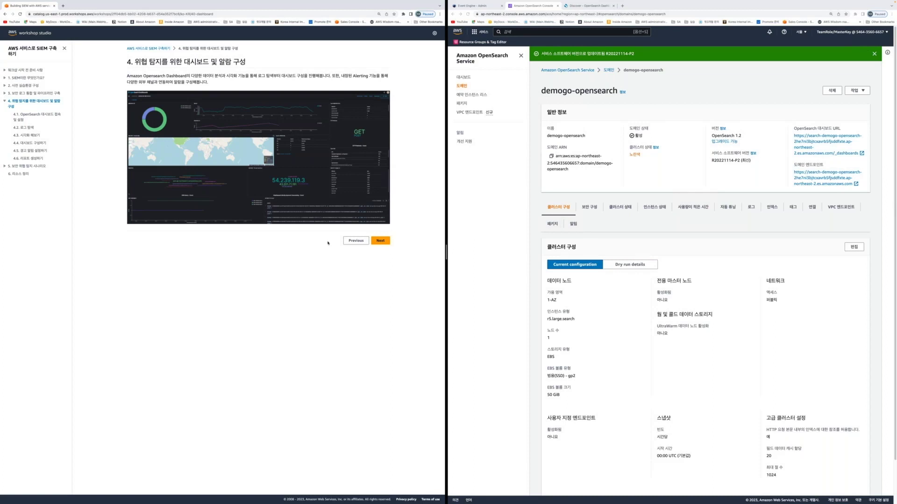
Zoom the section 4 dashboards-and-alarms guide page to 150% beside the OpenSearch console
key(super+equal)
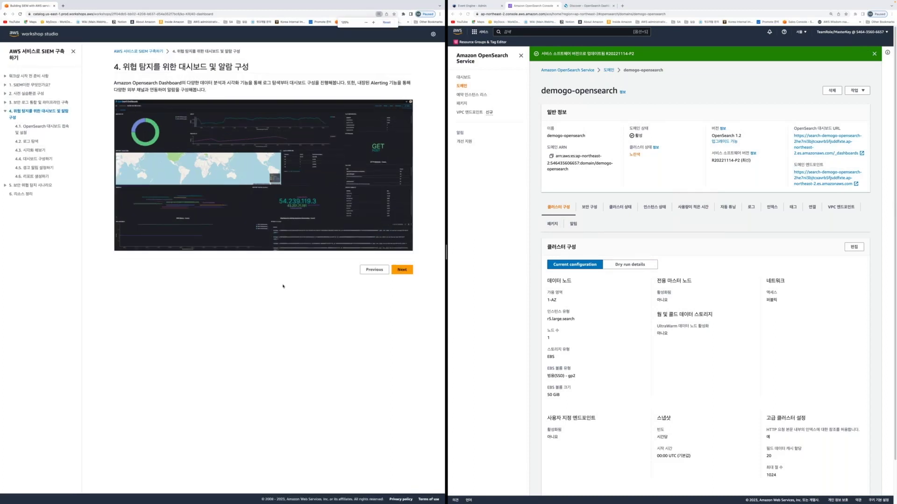
key(super+equal)
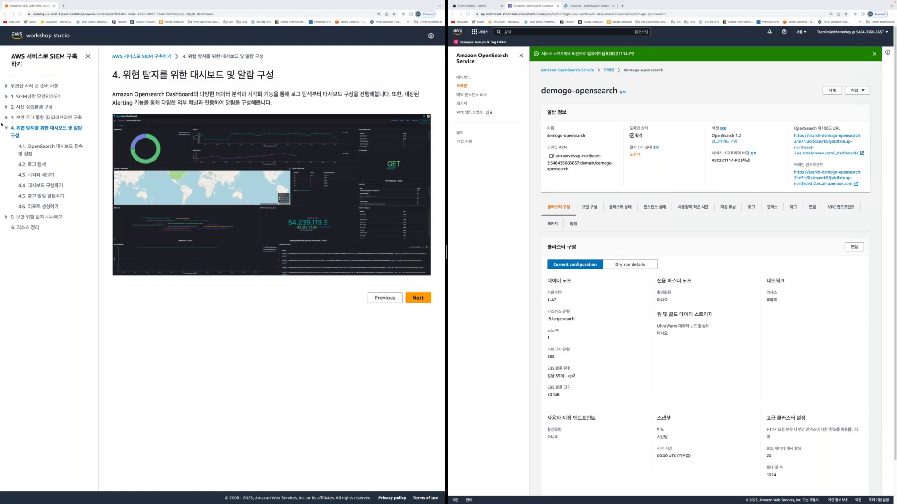
Annotate section 4 and step 4.1 in the contents, clear the marks, then expand section 5
drag(2, 123, 88, 142)
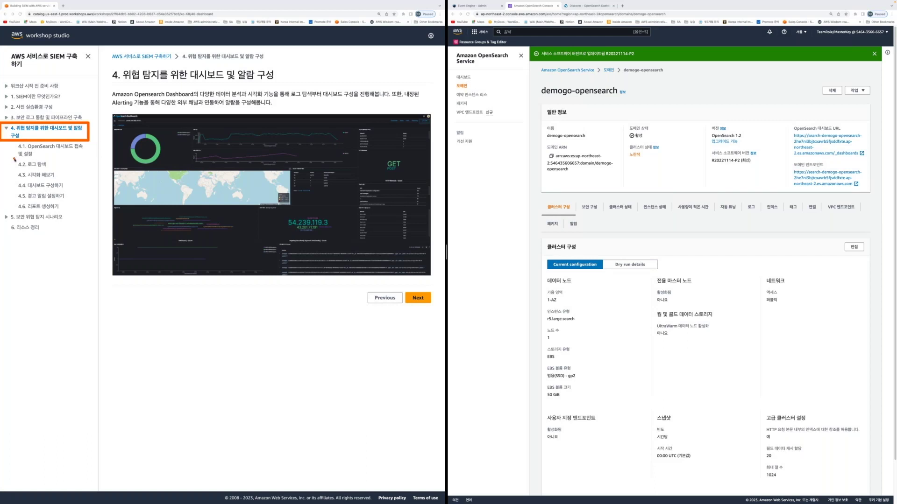
drag(14, 159, 82, 159)
mouse_move(106, 163)
mouse_down()
mouse_move(72, 164)
mouse_move(90, 206)
mouse_move(80, 210)
mouse_up()
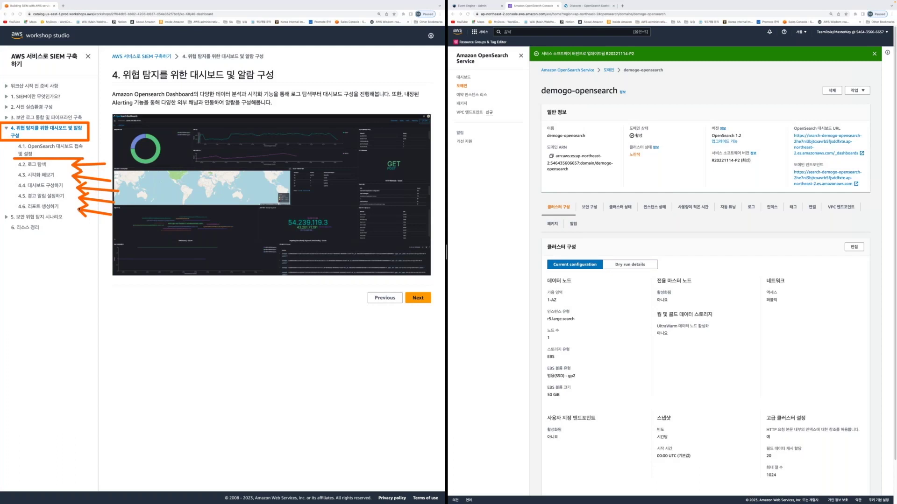
key(Escape)
click(7, 217)
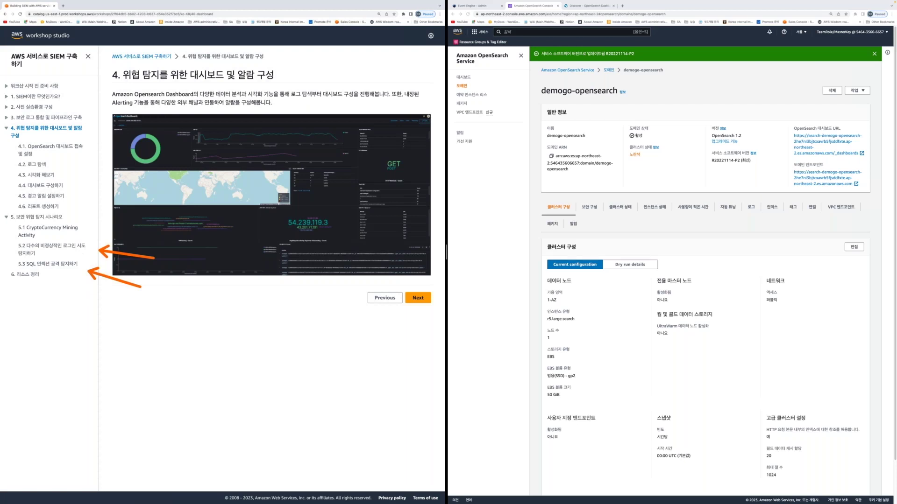
Visit the 6. 리소스 정리 cleanup page, collapse section 5, and return to section 4
click(29, 275)
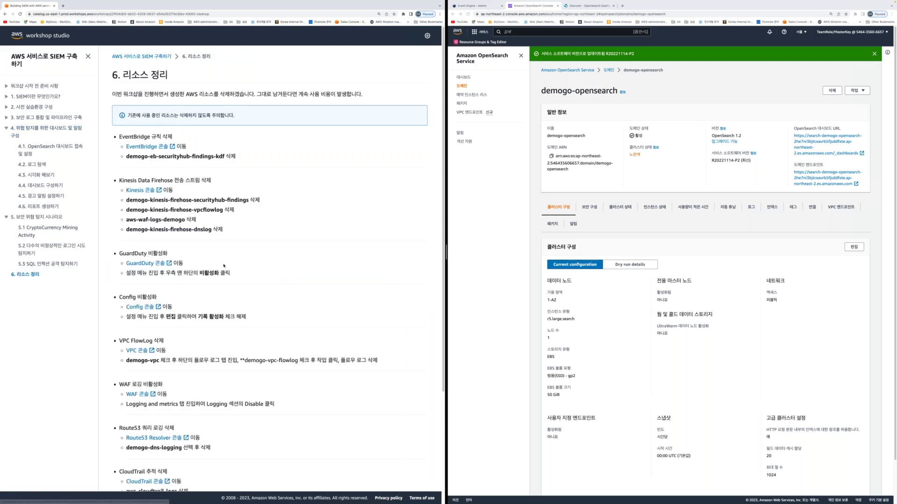
click(6, 218)
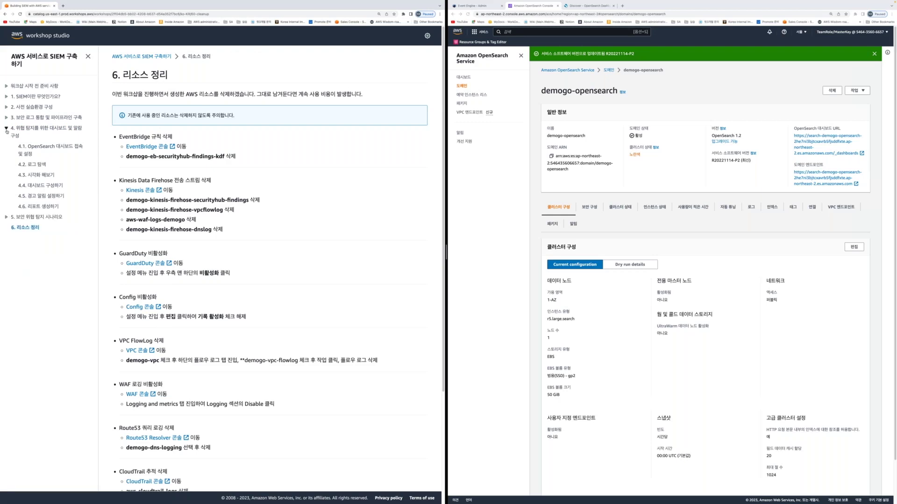
click(35, 129)
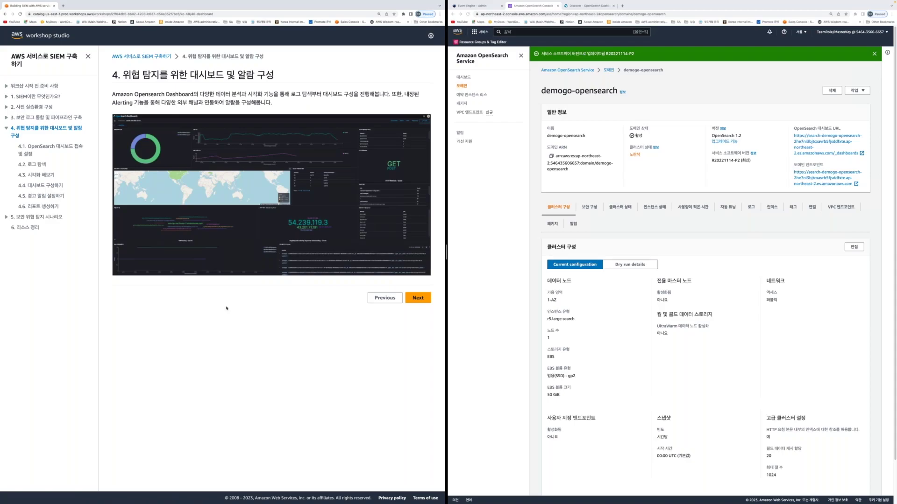
Switch to the PowerPoint slideshow and advance through Agenda to the OpenSearch Dashboards visualization slide
key(ctrl+Left)
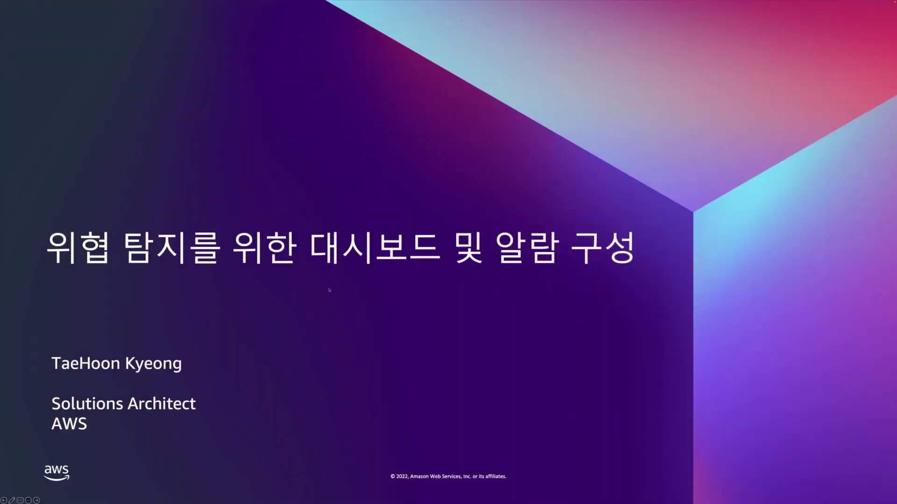
key(Right)
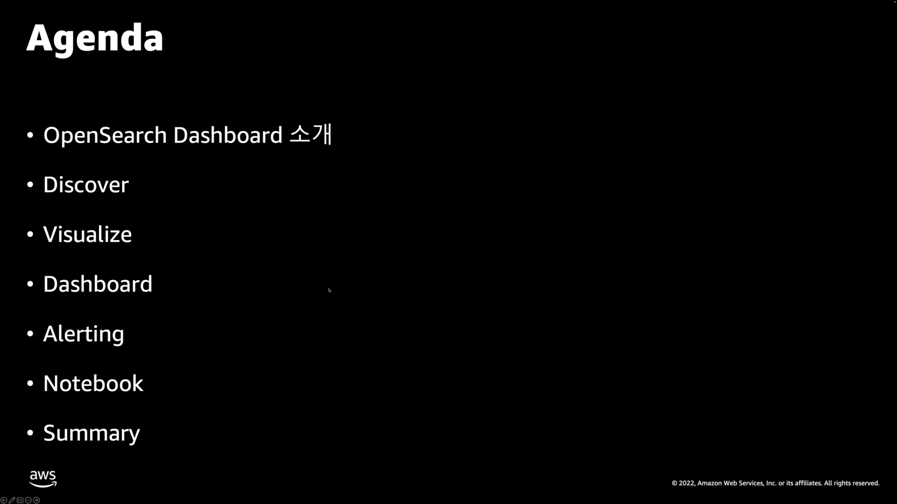
key(Right)
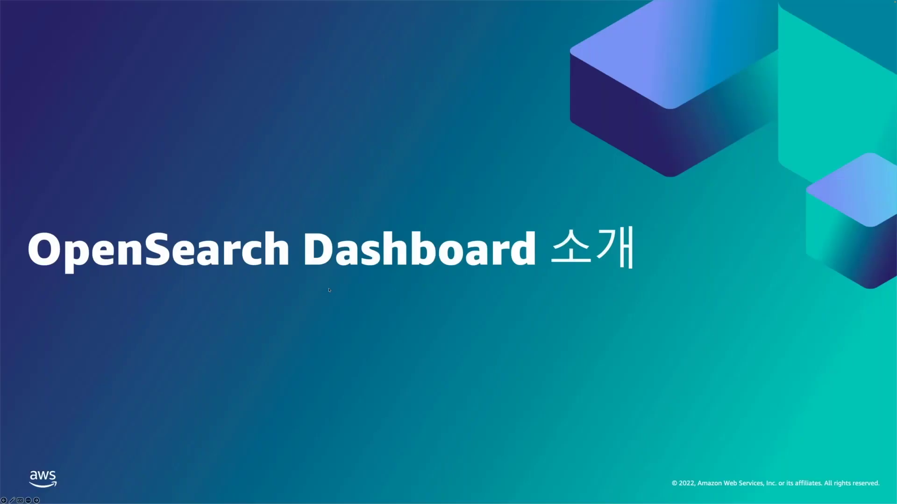
key(Right)
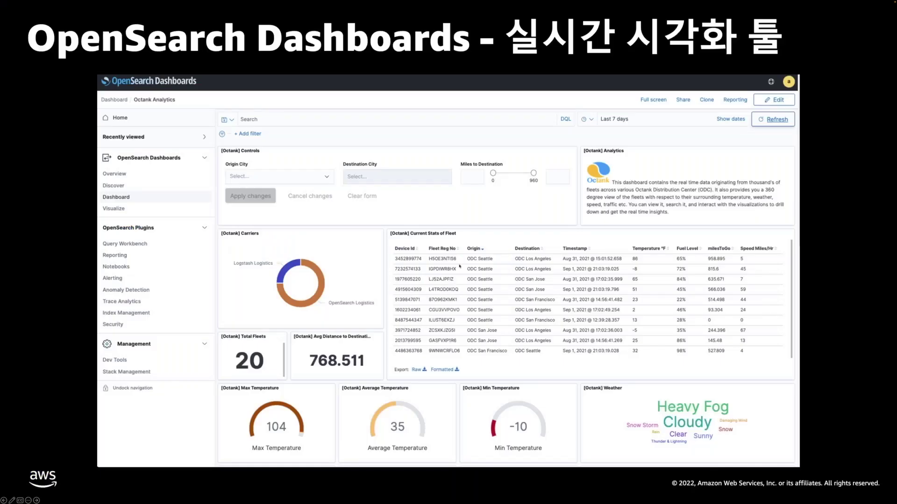
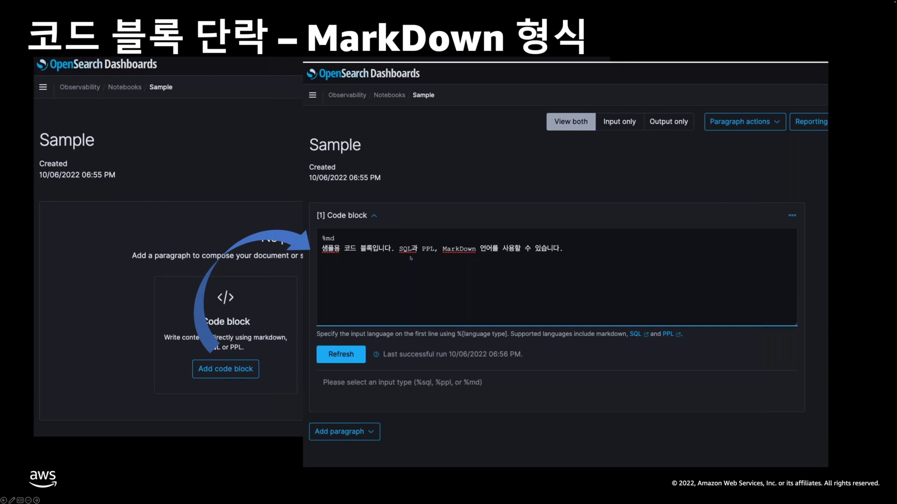
Advance past the PPL code block slide and mark the VPC 패킷 흐름 chart entry
key(Right)
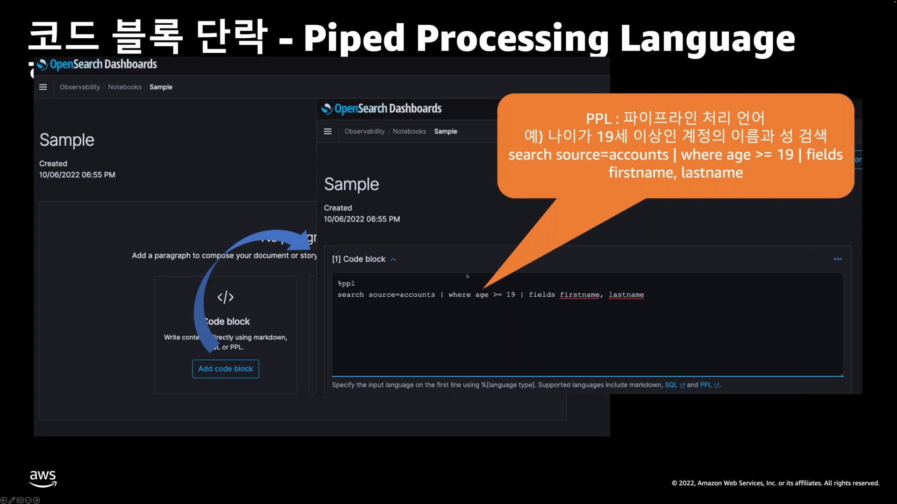
key(Right)
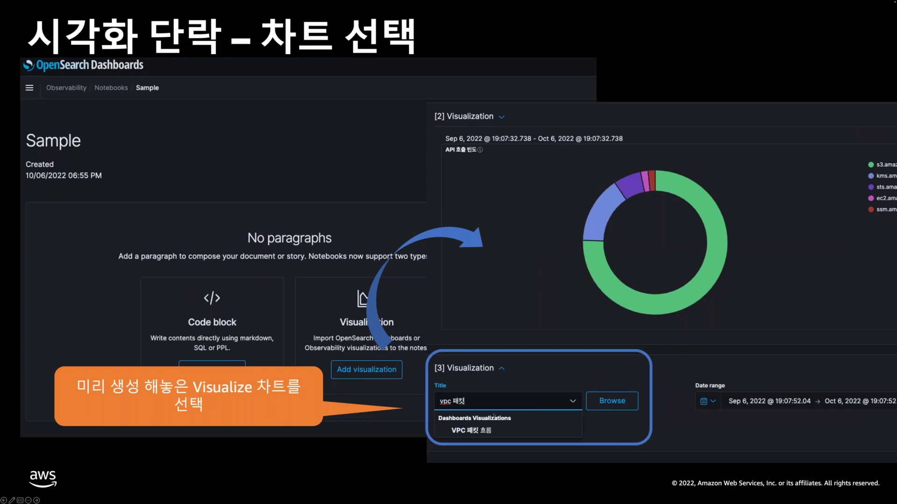
click(509, 441)
drag(510, 440, 513, 439)
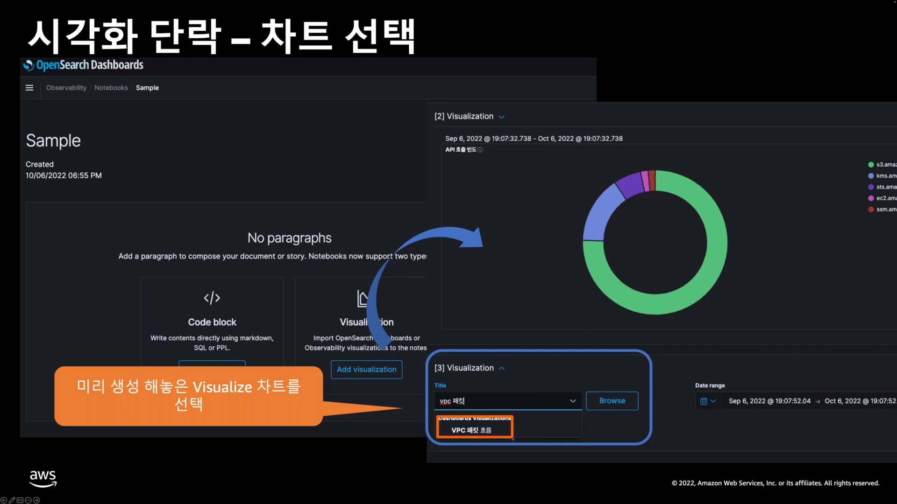
Advance through the notebook report settings and file format emphasis to the report review slide
key(Right)
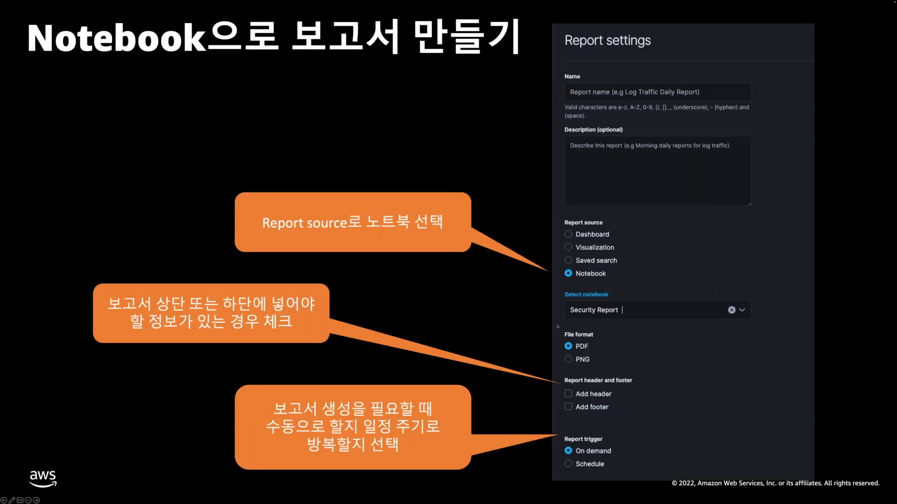
key(Right)
key(Right)
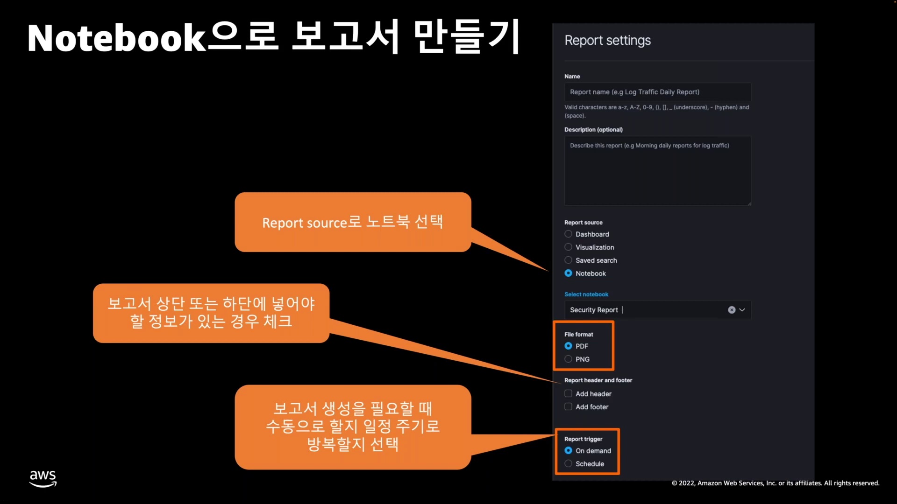
key(Right)
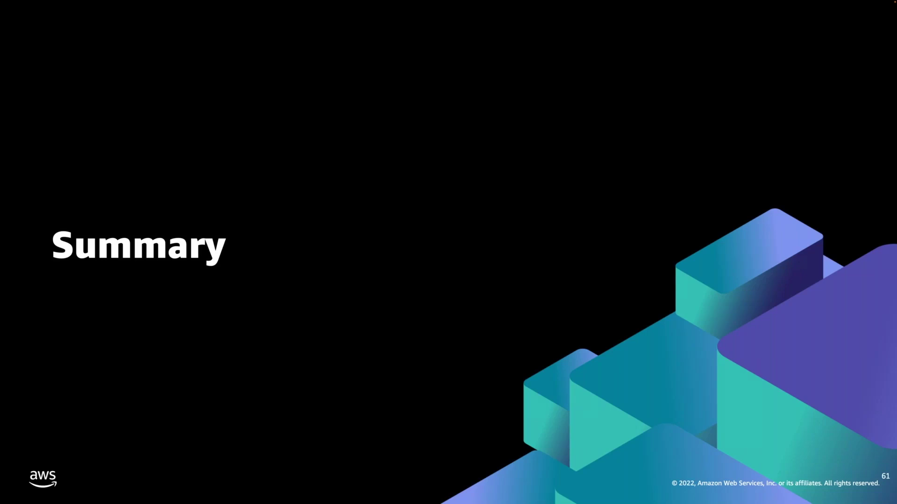
Exit the slideshow to return to the workshop guide beside the demogo-opensearch console
key(Escape)
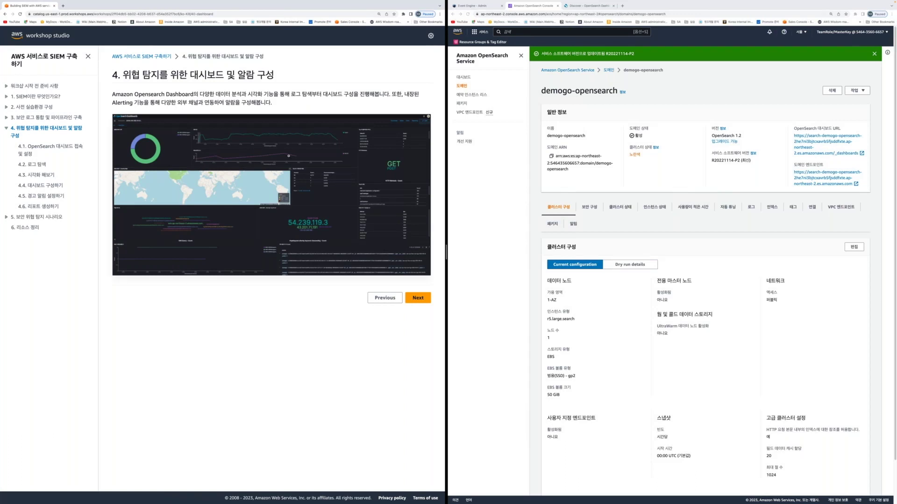
Open guide section 4.1 on dashboard access and setup, with Discover logs in the right browser
click(214, 129)
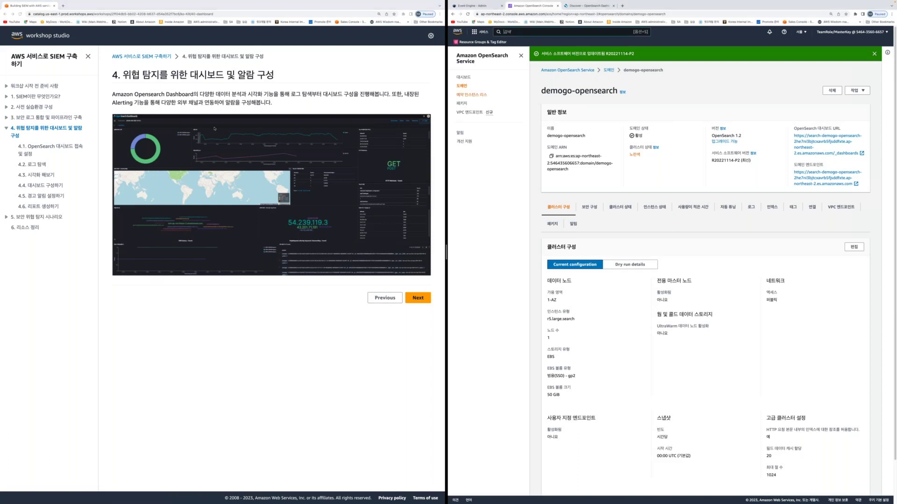
click(418, 297)
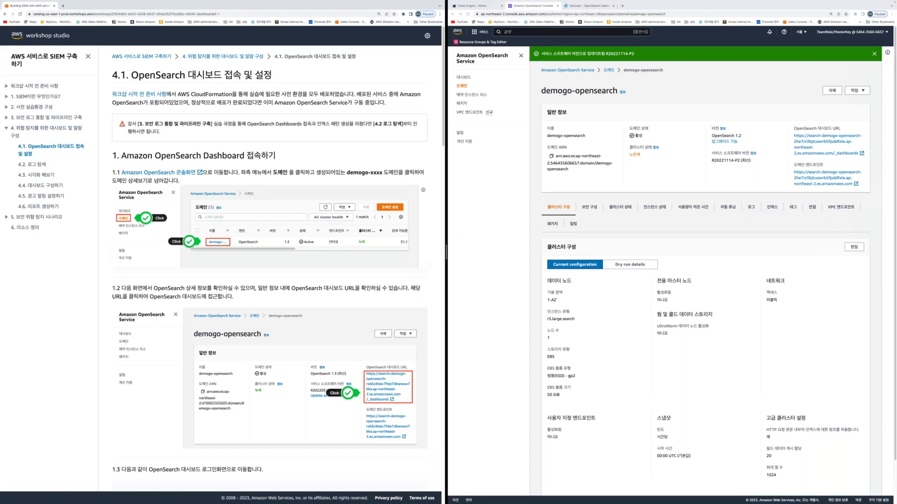
scroll(370, 261, down, 3)
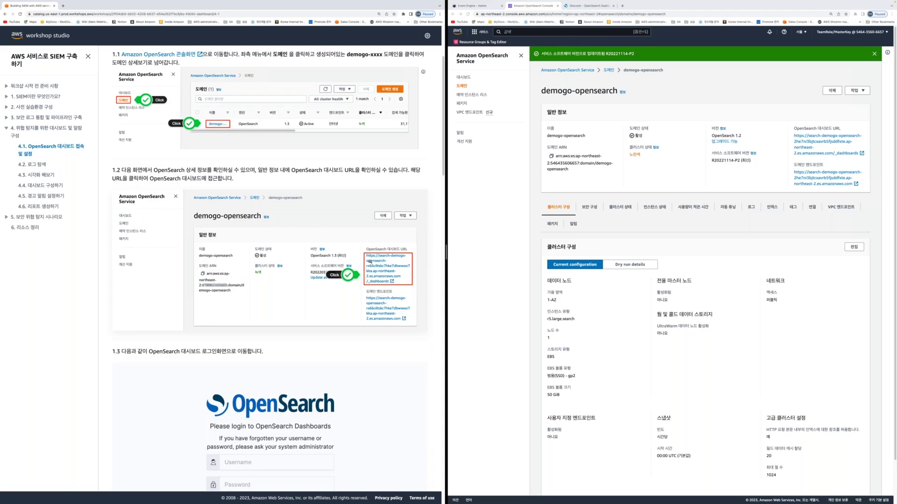
click(583, 6)
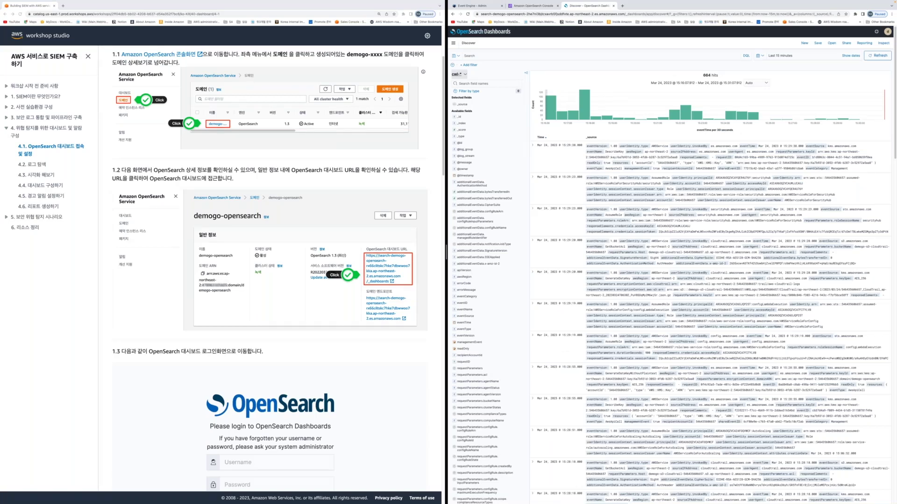
Finish the 4.1 page and continue to section 4.2 log exploration (로그 탐색)
scroll(12, 144, down, 10)
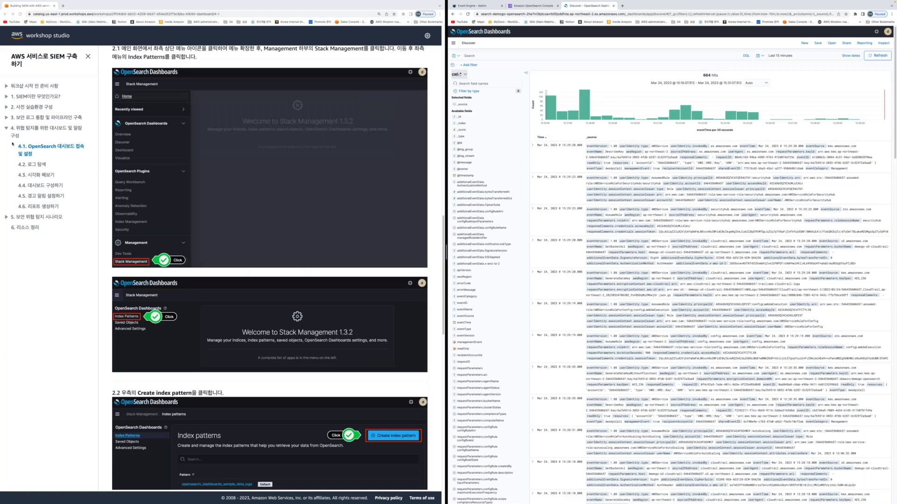
click(89, 162)
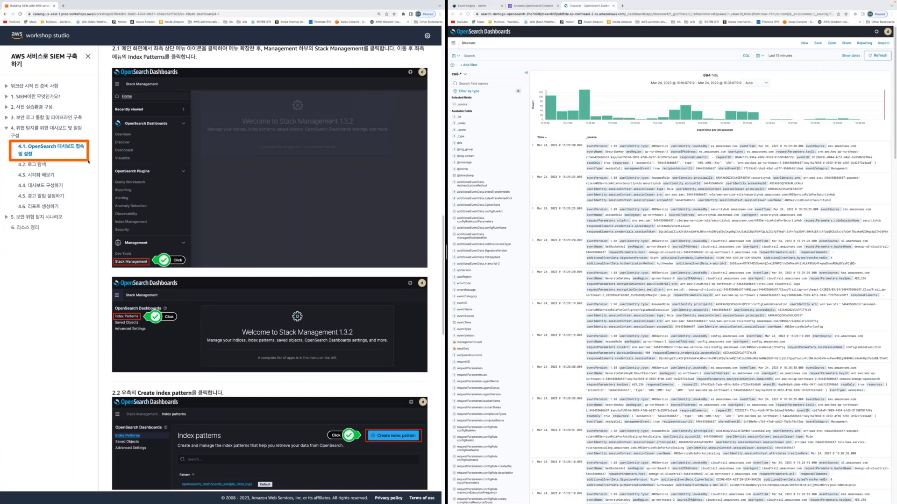
scroll(417, 479, down, 10)
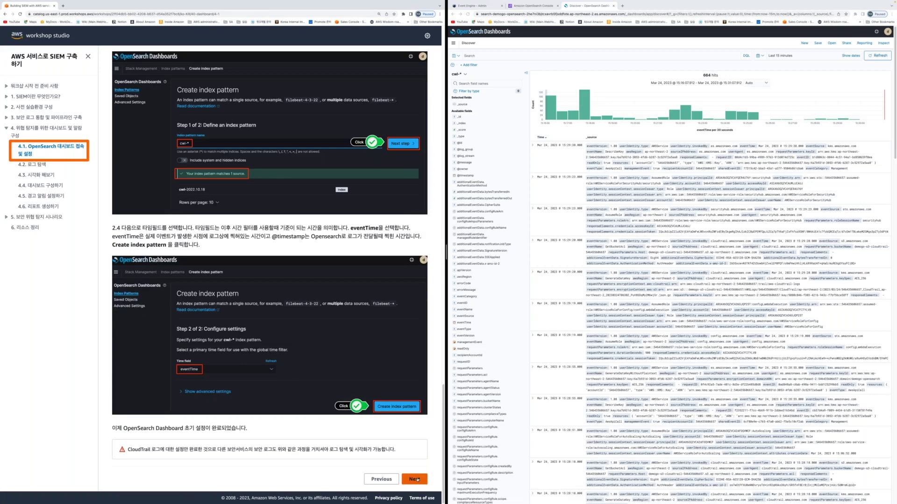
click(418, 480)
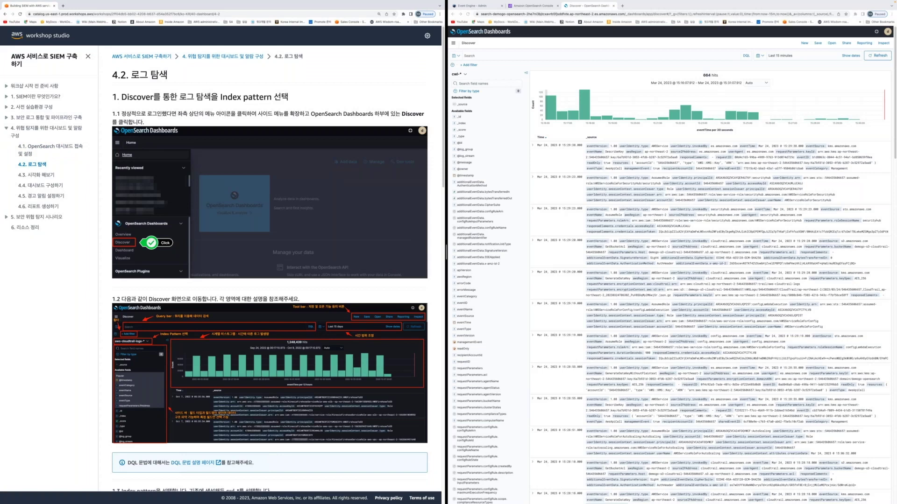
click(640, 70)
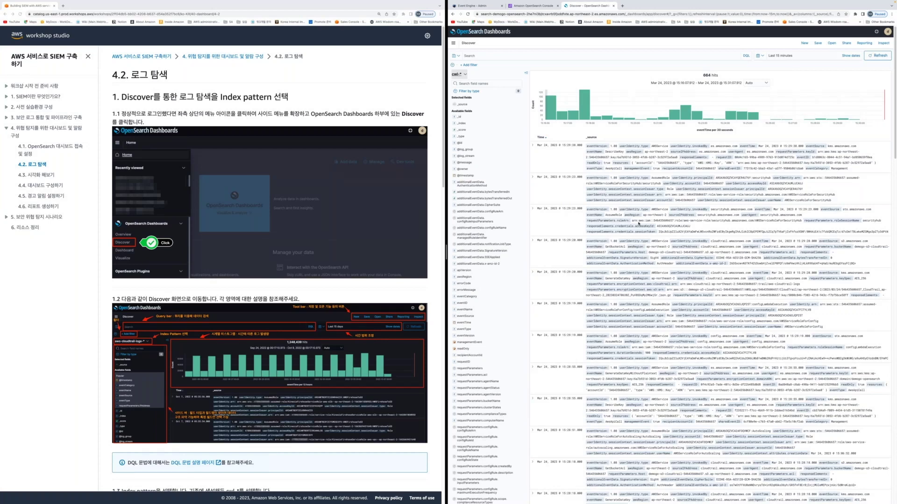
click(126, 14)
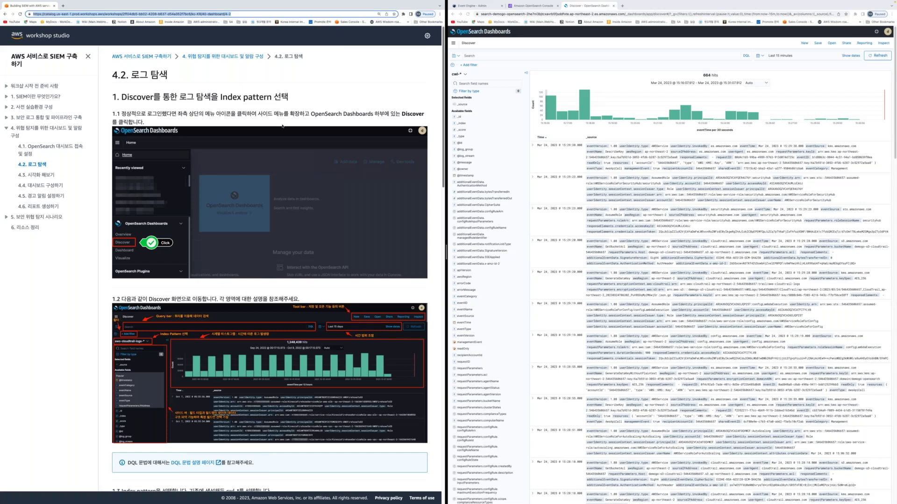
scroll(282, 126, down, 2)
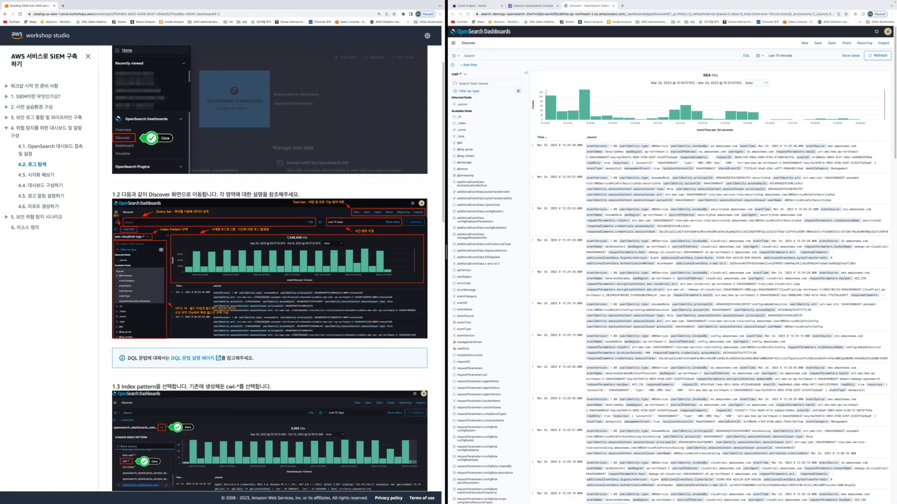
click(519, 55)
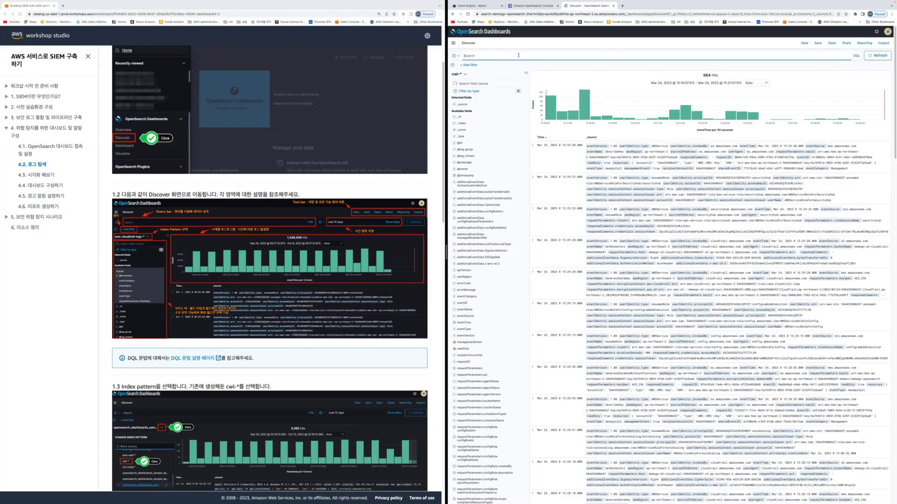
Replace the kms query with s3 and run the search on cwl-* logs
text(kms)
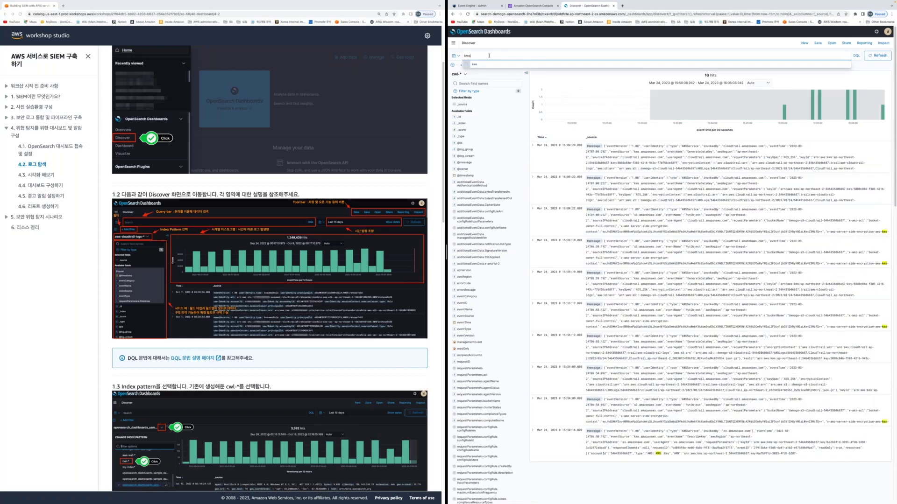
key(ctrl+a)
text(s3)
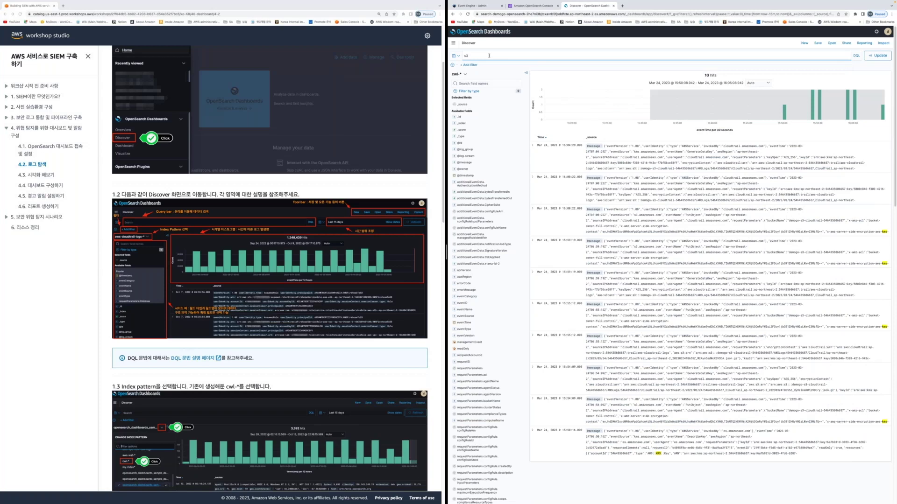
key(Return)
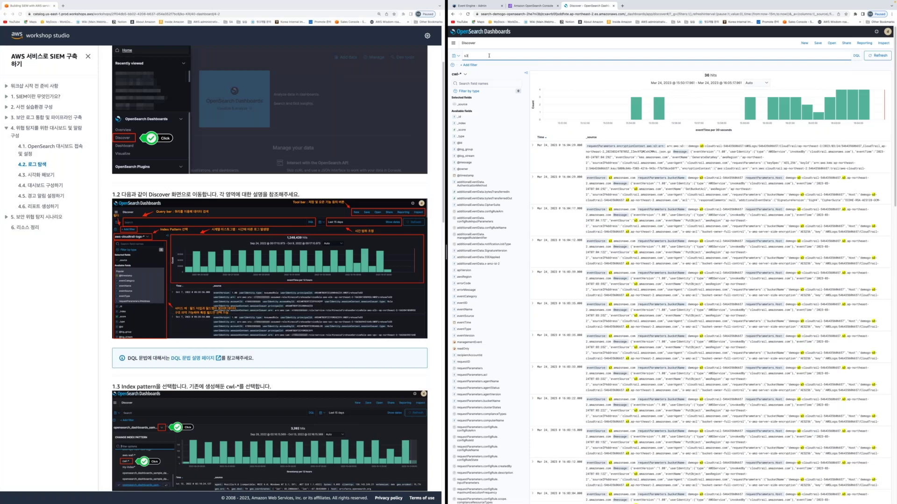
Switch Discover to the aws-dns-logs-* index pattern
mouse_move(821, 116)
click(460, 75)
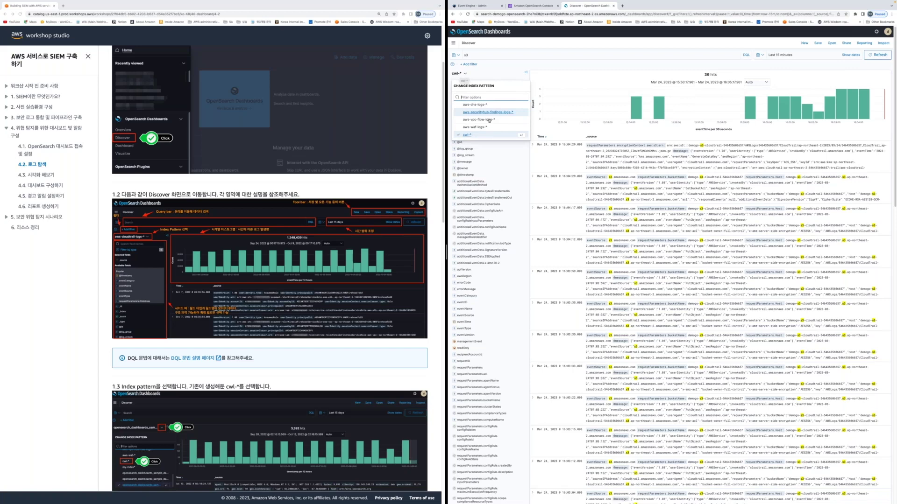
click(459, 75)
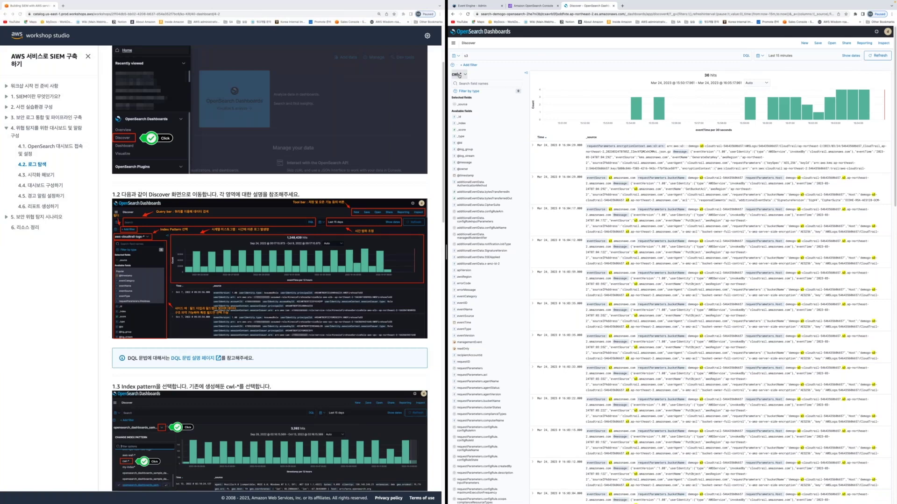
click(459, 75)
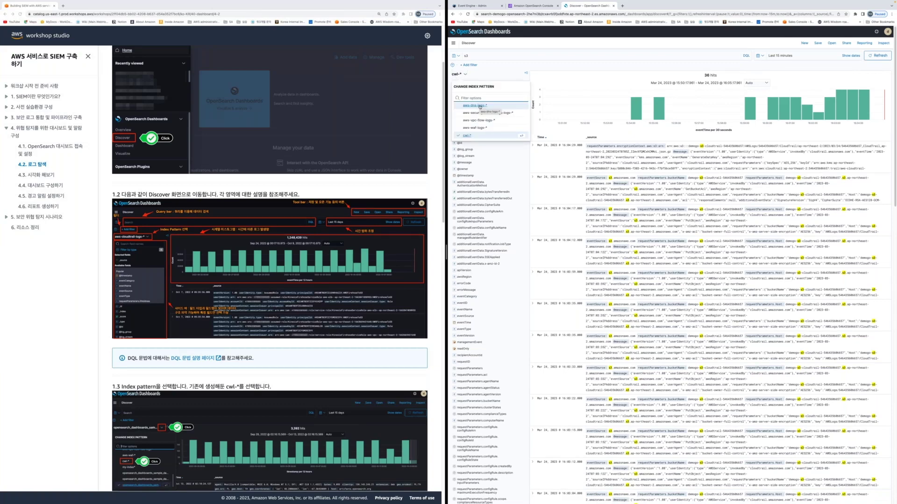
click(479, 106)
Set the time range to Today, rerun the search, then switch Discover back to cwl-*
click(763, 56)
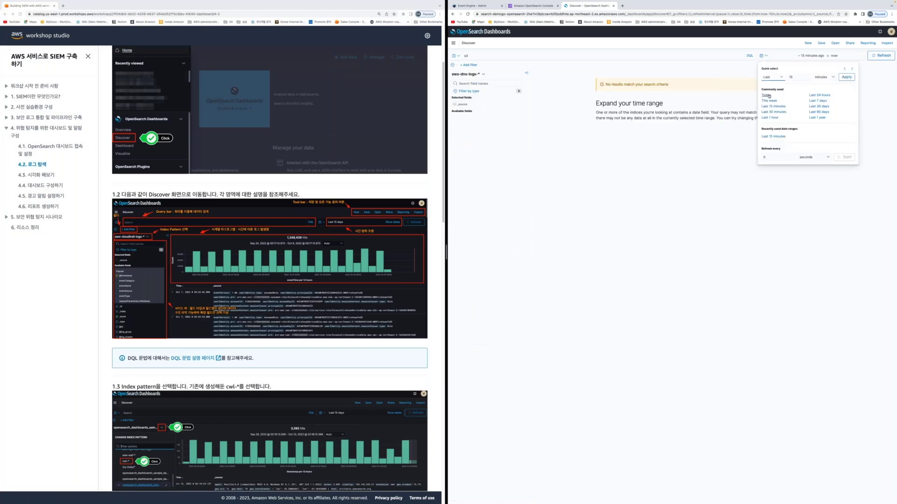
click(766, 95)
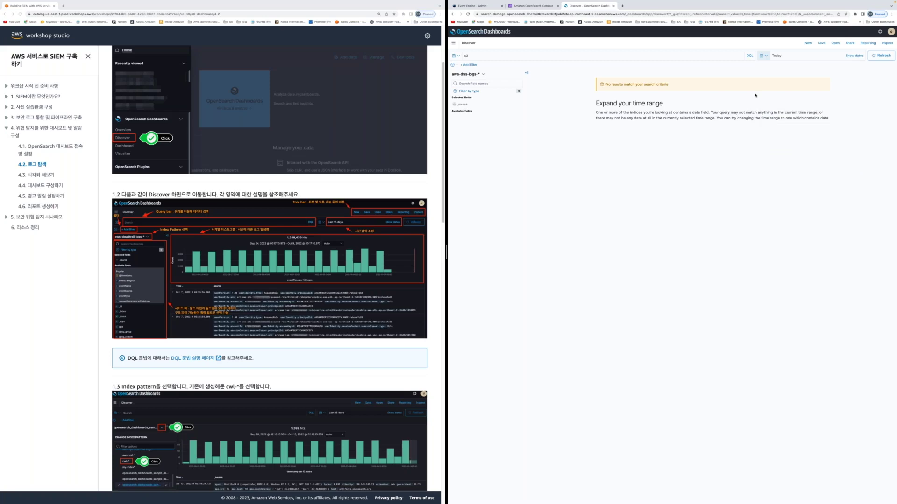
click(485, 57)
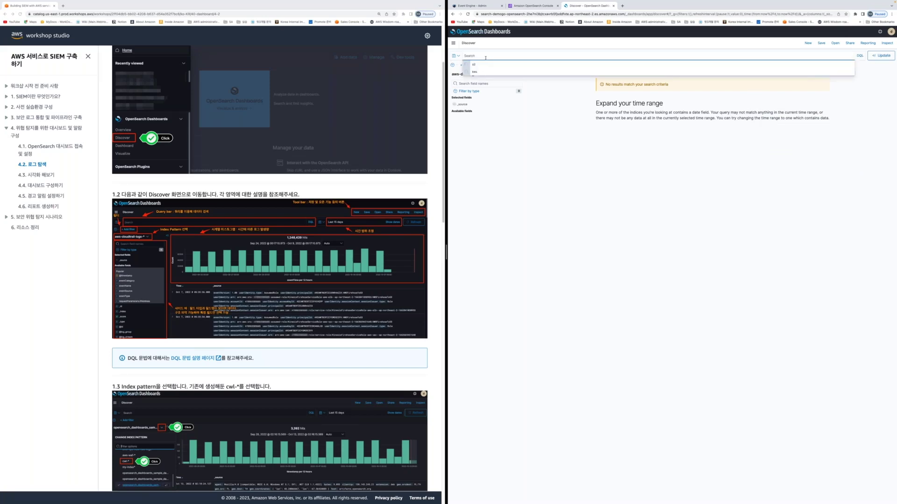
key(Return)
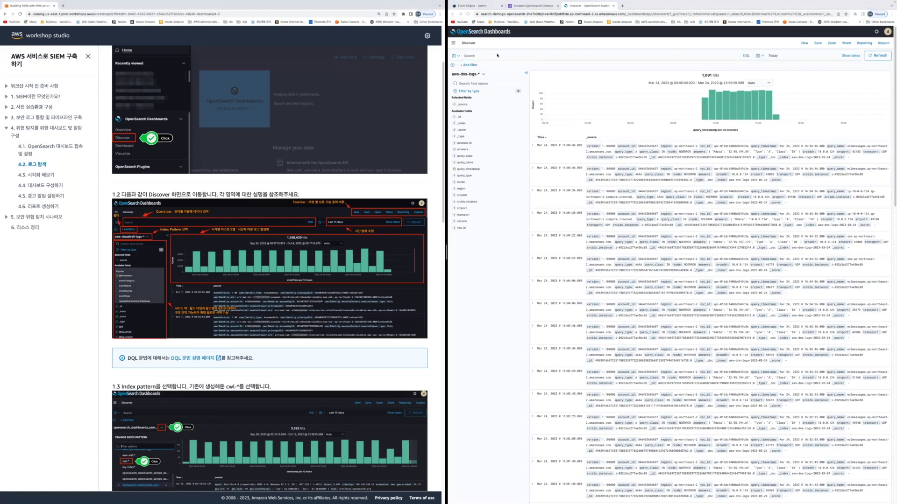
click(483, 74)
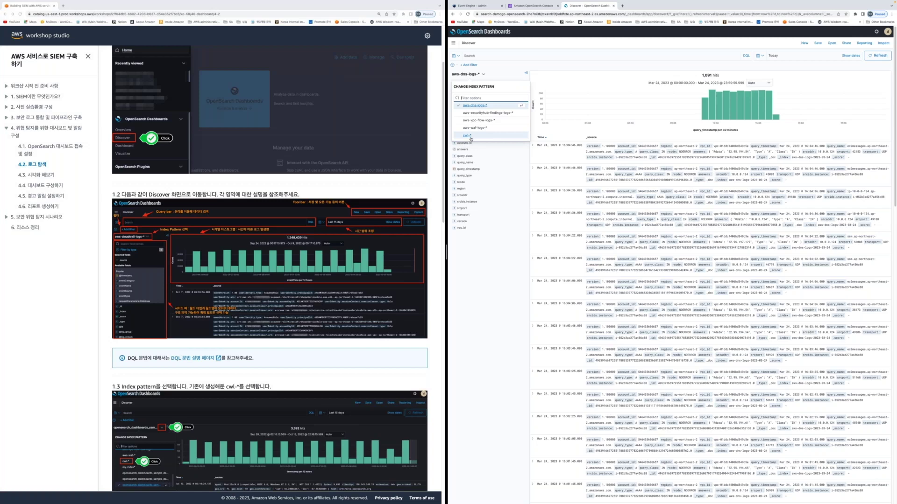
click(466, 136)
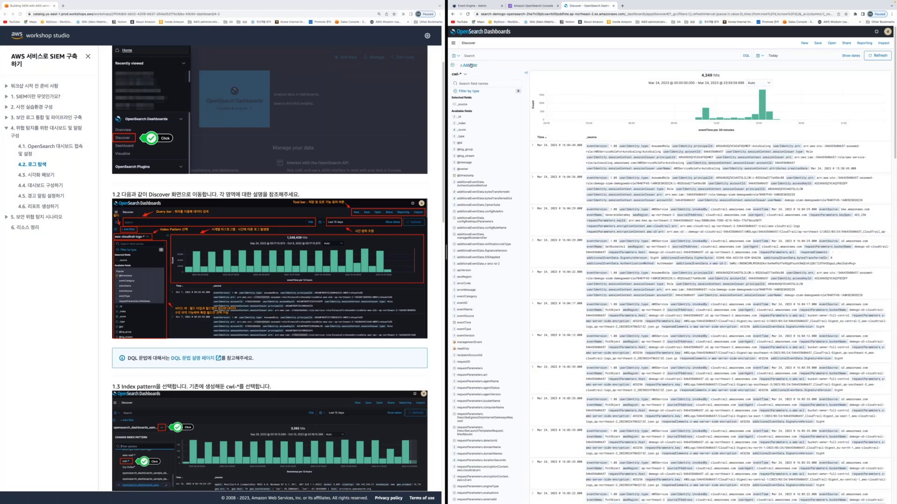
Add a filter so the cwl-* results show only eventVersion is 1.0
click(470, 65)
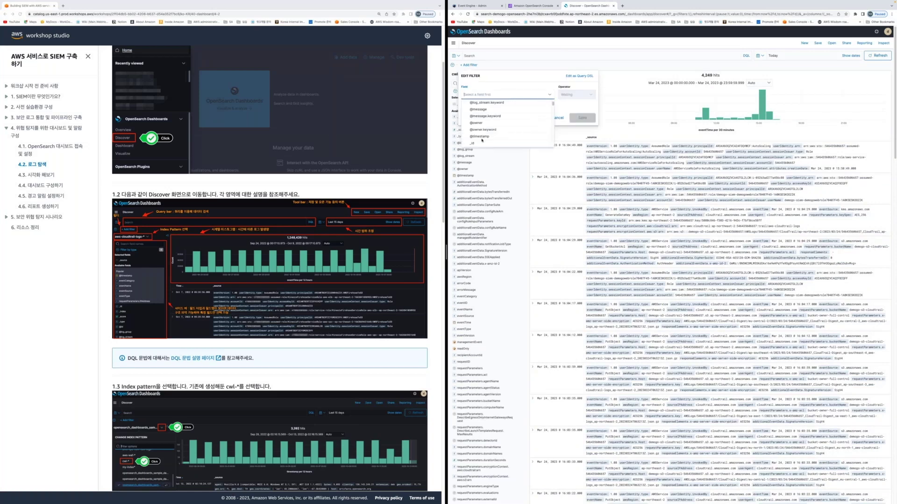
text(eventv)
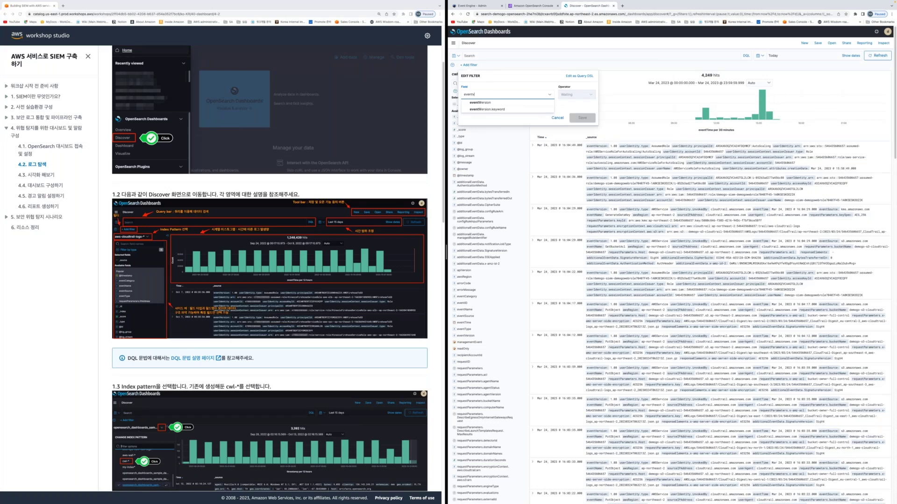
key(Return)
click(572, 94)
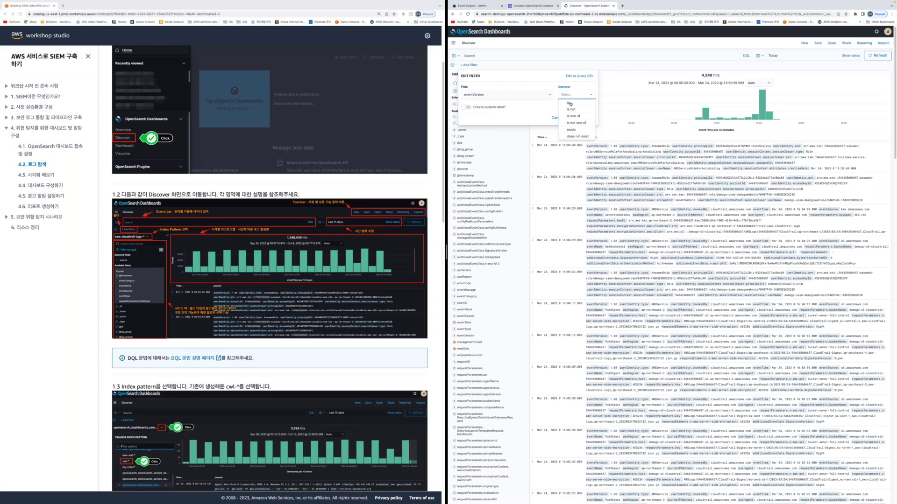
click(570, 104)
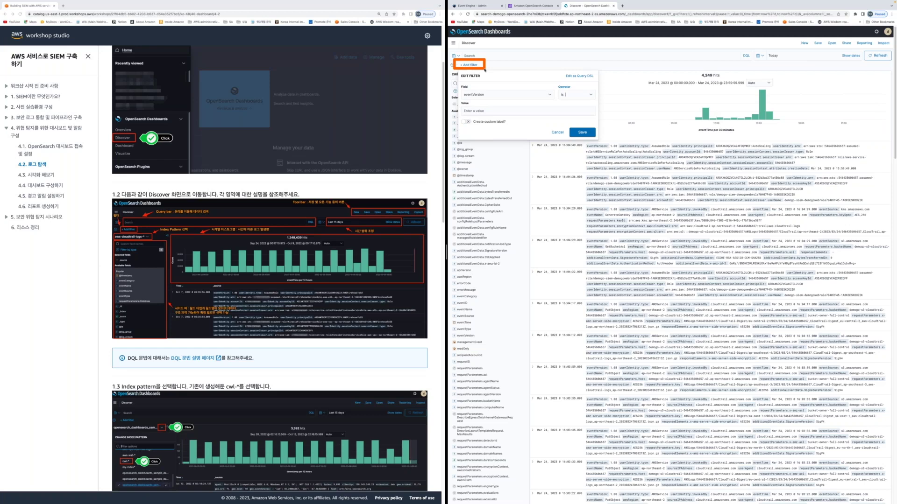
click(504, 95)
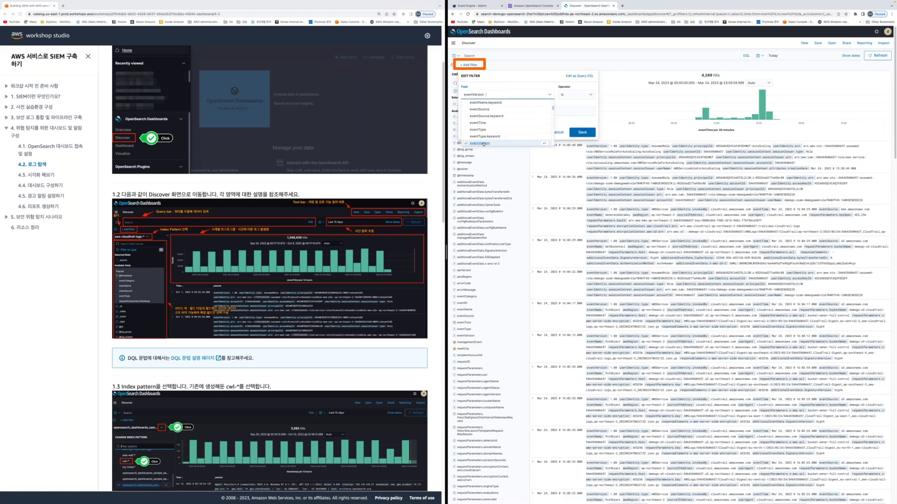
click(481, 143)
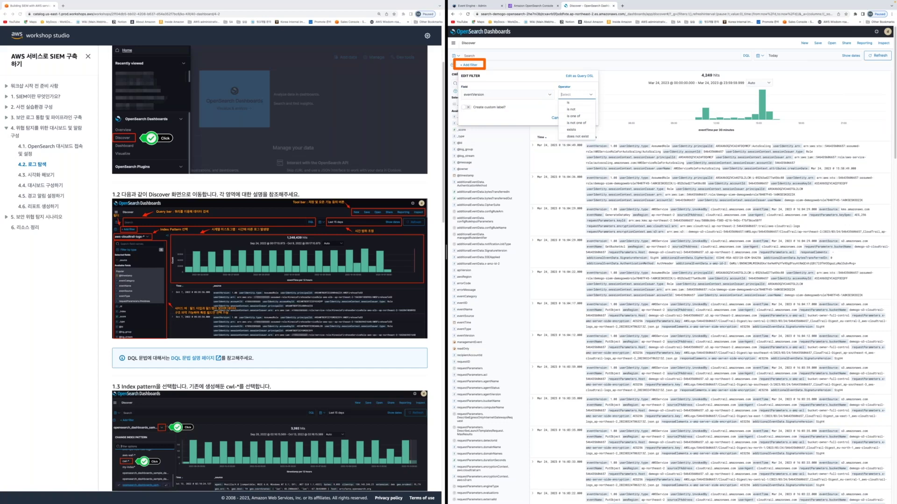
click(568, 103)
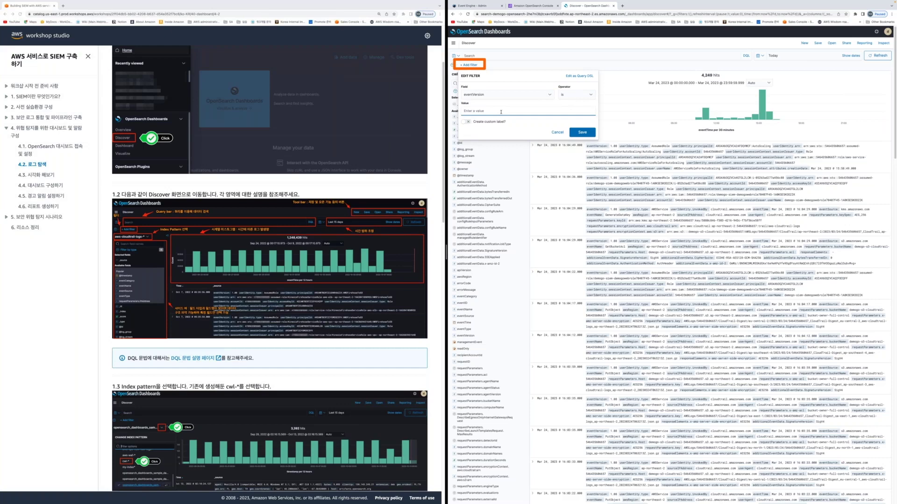
text(1.0)
key(Return)
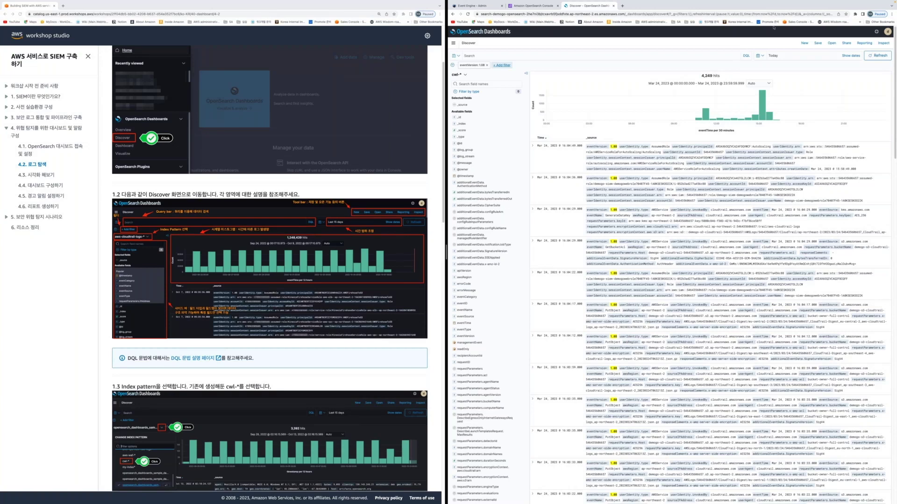
click(760, 55)
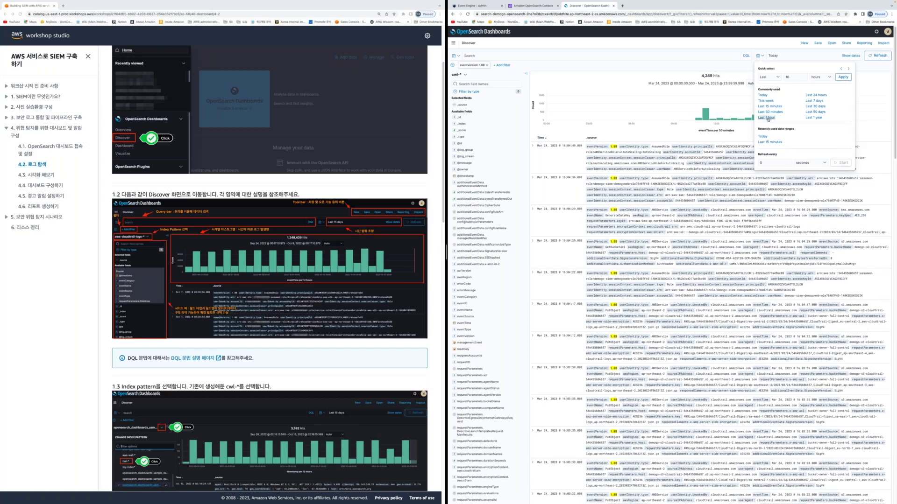
Limit results to the last 1 hour, then zoom the histogram to the 15:10 spike
click(766, 118)
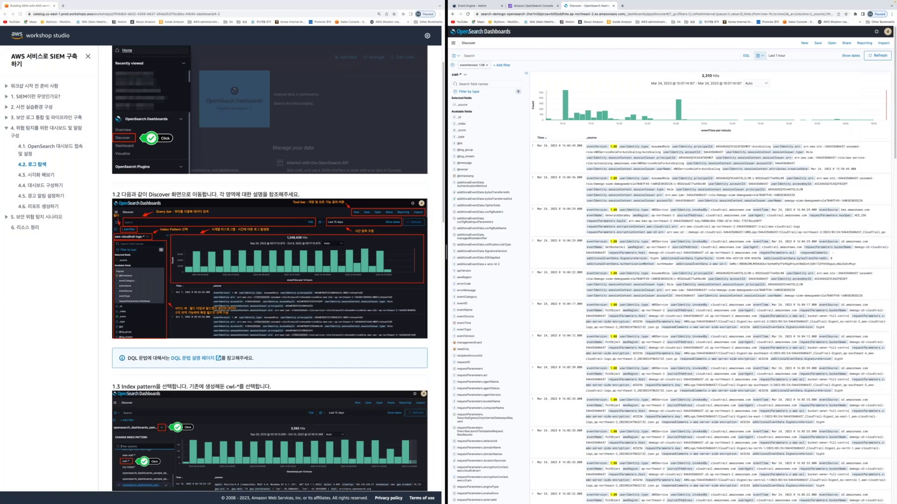
mouse_move(565, 105)
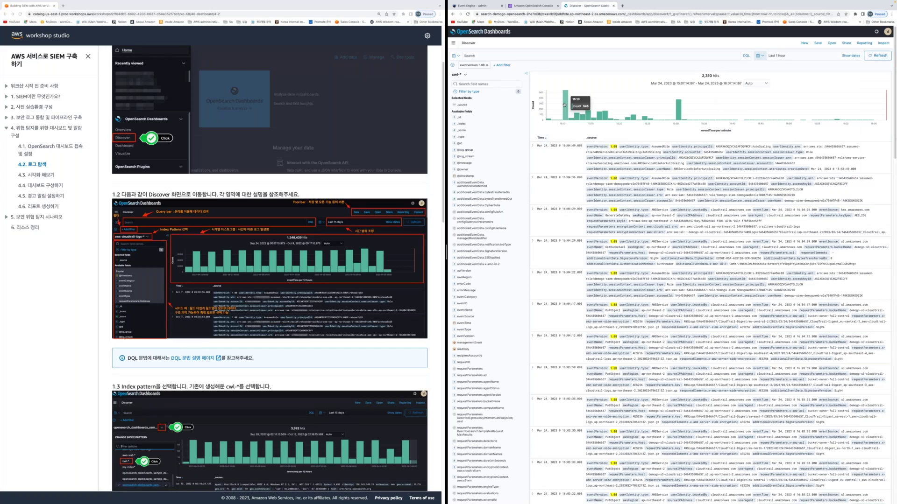
drag(558, 125, 571, 126)
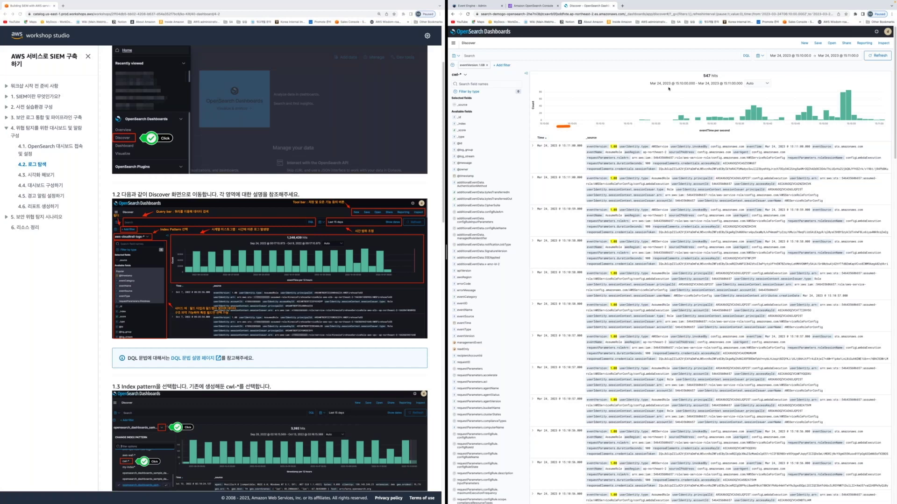
Scroll the workshop guide down to sections 2.2–2.3 on expanding documents
scroll(668, 88, down, 10)
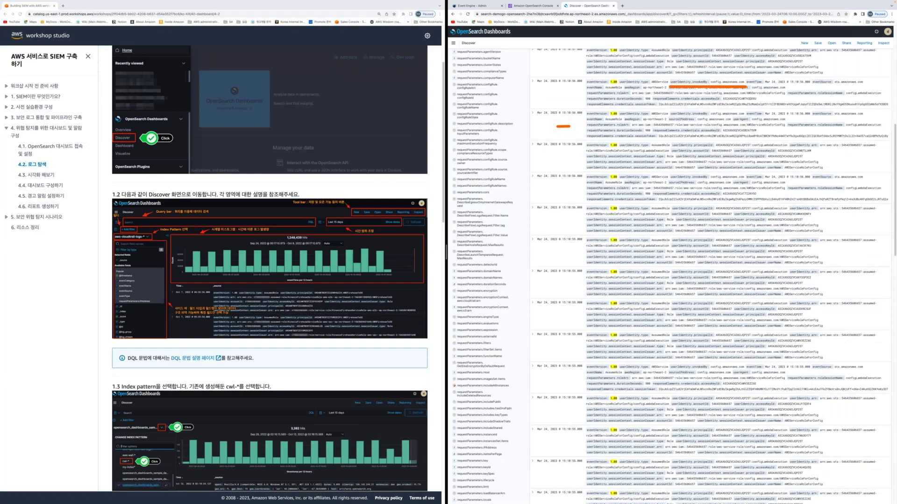
scroll(261, 381, down, 5)
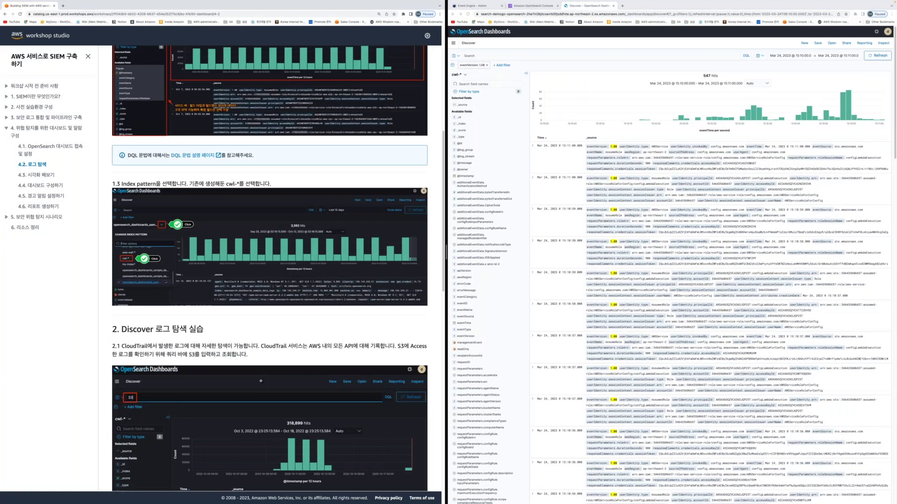
scroll(260, 381, down, 10)
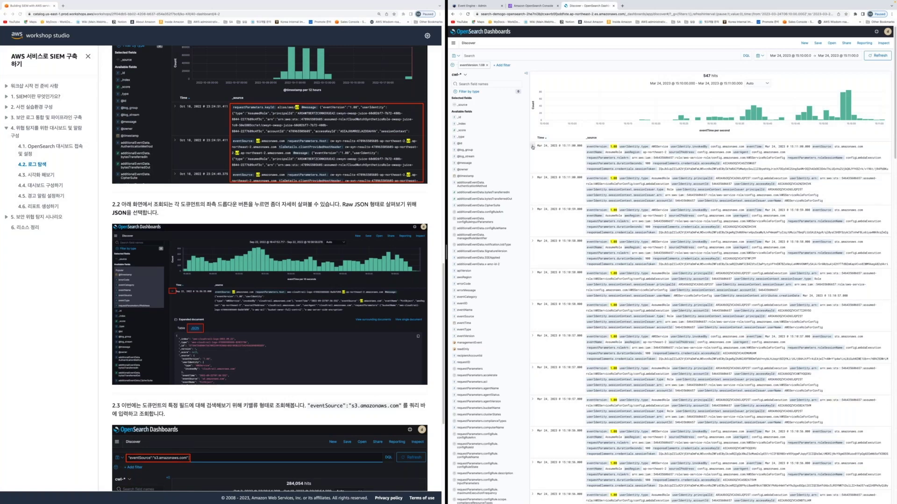
Expand the first 15:11:00 log document and view its fields in the Table tab
click(533, 146)
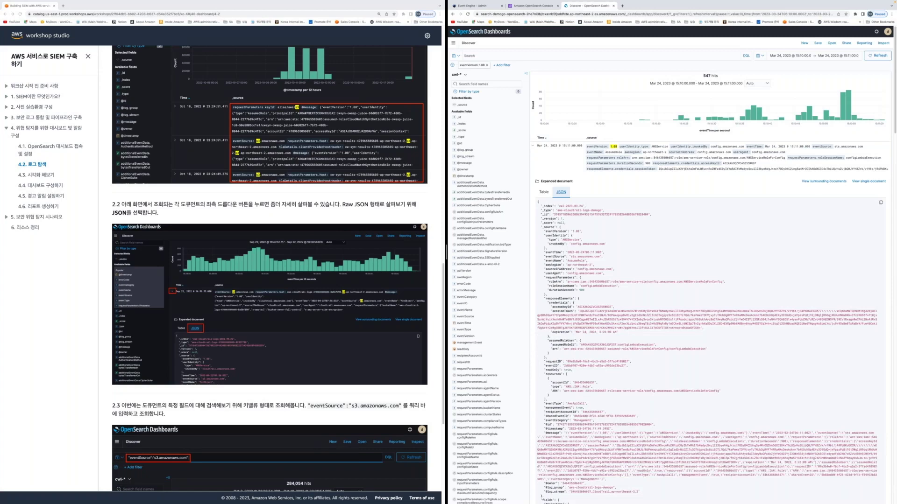
click(544, 192)
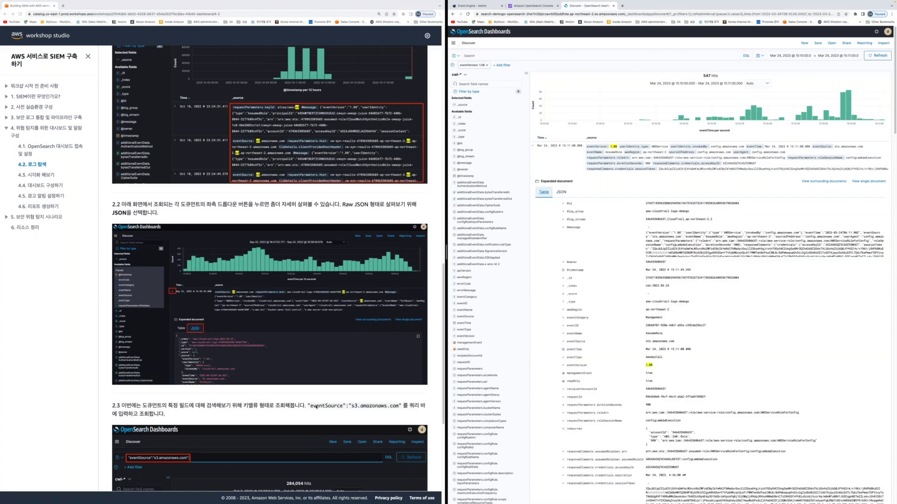
scroll(317, 407, down, 4)
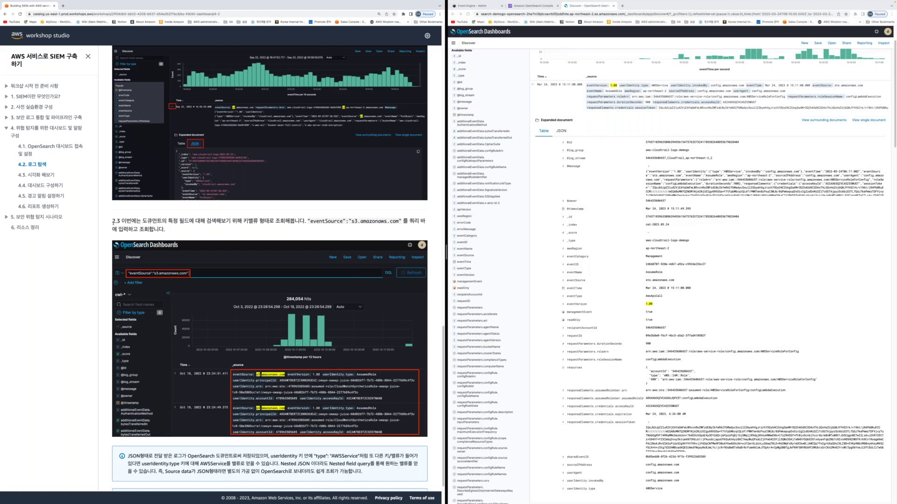
Remove the eventVersion filter pill and select the guide's "eventSource":"s3.amazonaws.com" query text
scroll(113, 224, down, 1)
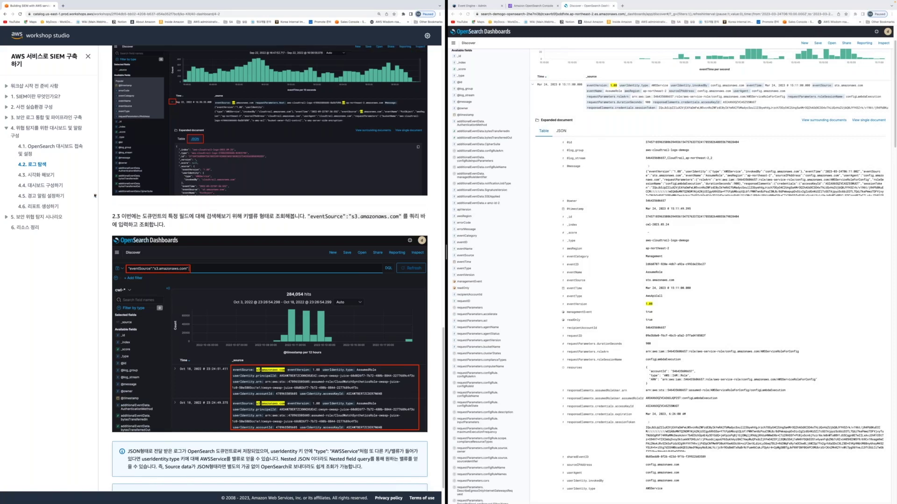
scroll(566, 103, up, 2)
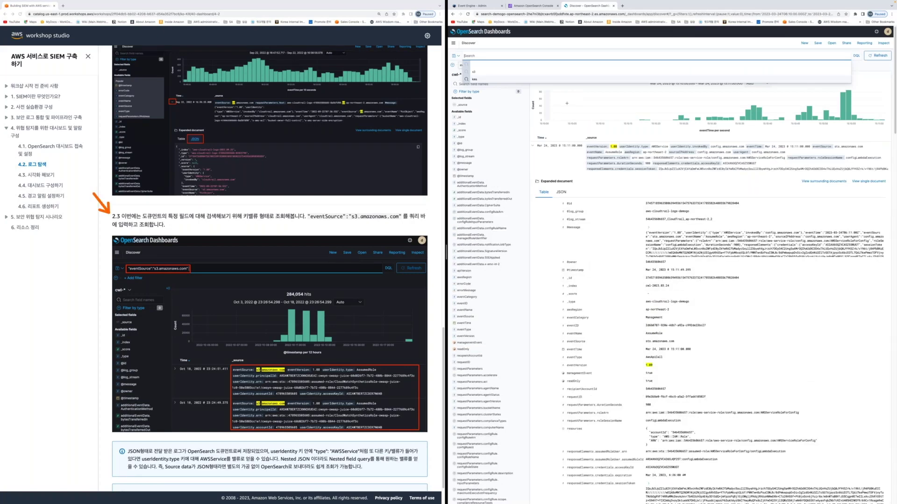
click(567, 104)
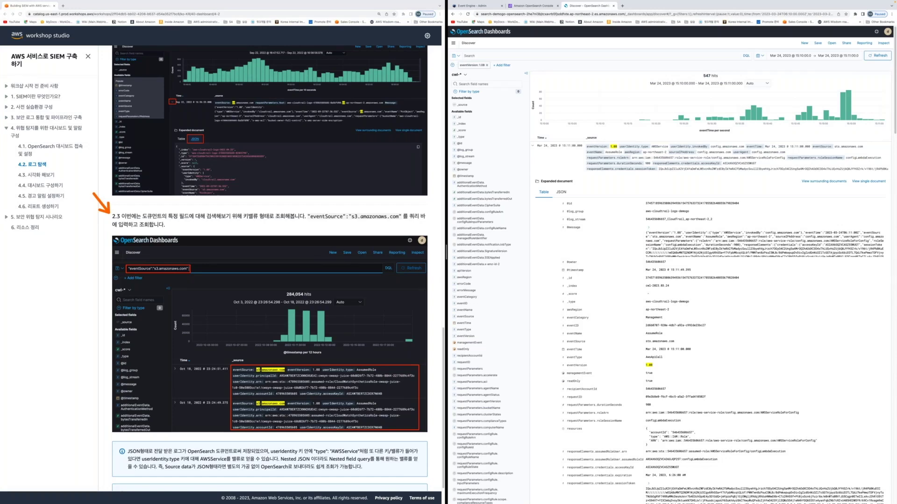
click(487, 65)
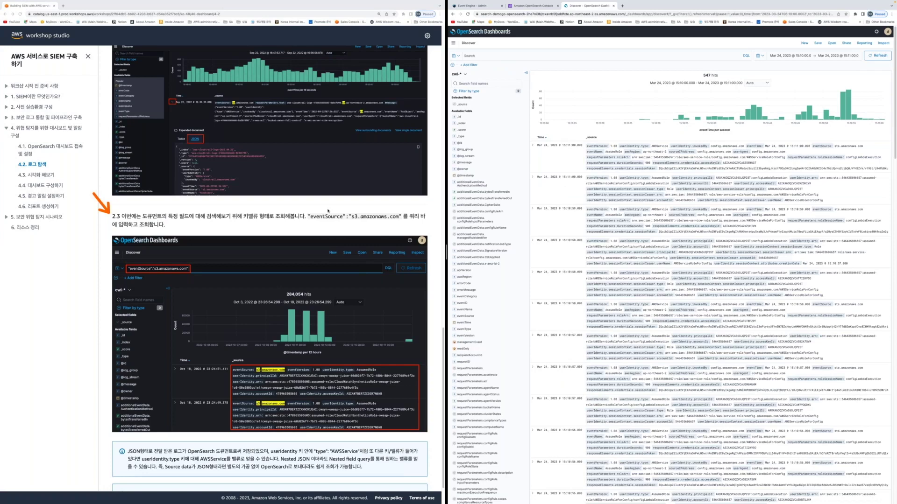
drag(310, 217, 323, 217)
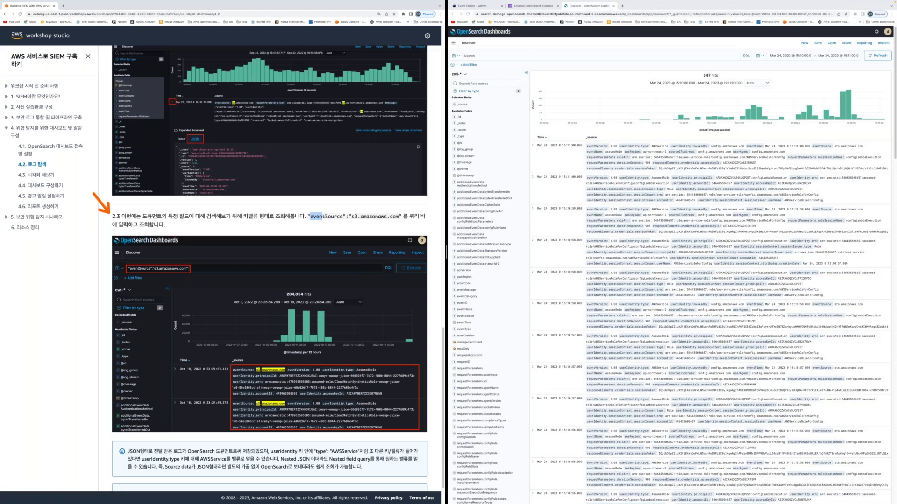
drag(329, 217, 401, 217)
key(ctrl+c)
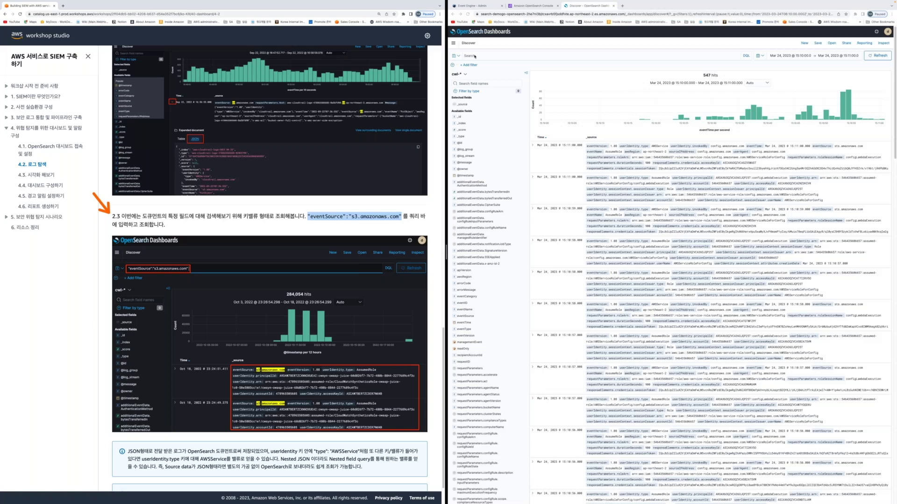
Paste and run the "eventSource":"s3.amazonaws.com" query in Discover, returning 65 hits
click(475, 56)
key(ctrl+v)
key(Return)
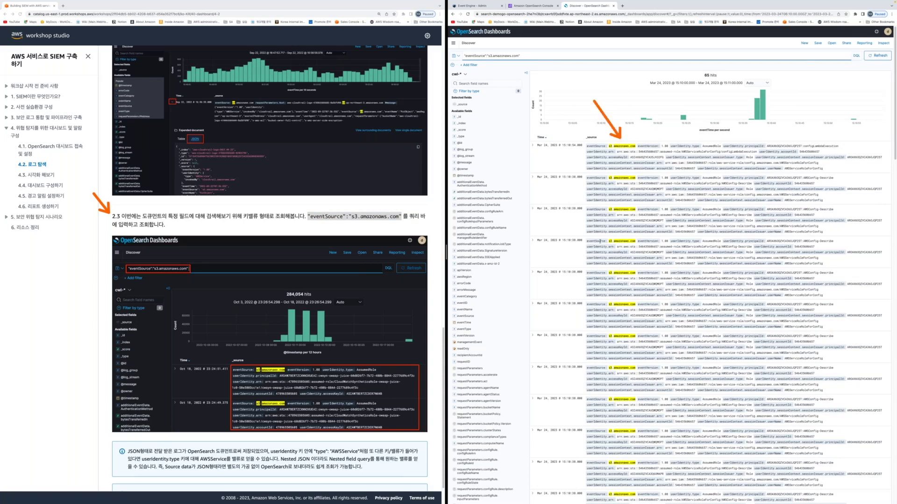
Move the guide on to section 4.3 시각화 해보기
click(249, 447)
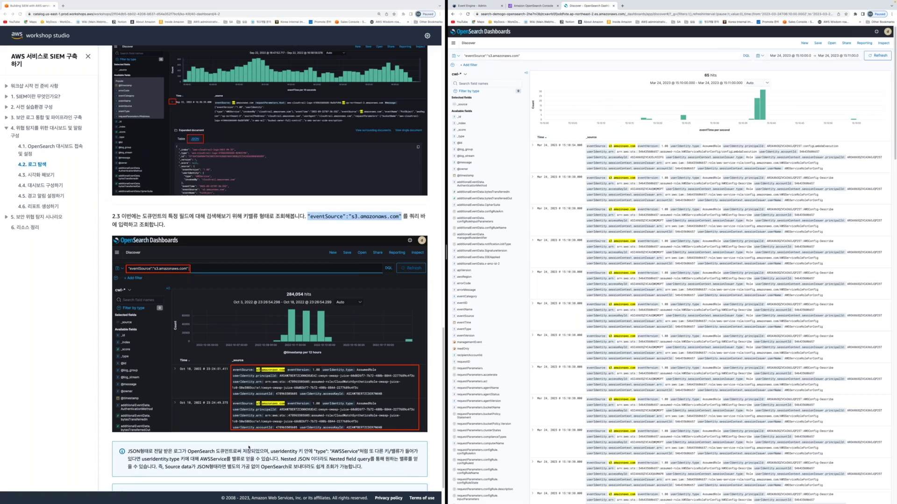
scroll(326, 462, down, 10)
click(412, 482)
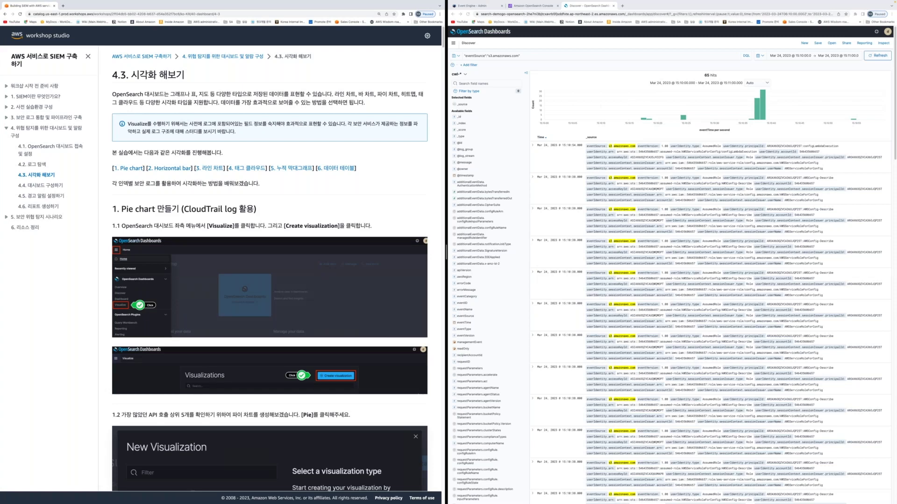
Clear the Discover search query and dismiss the recent-query suggestions
click(560, 55)
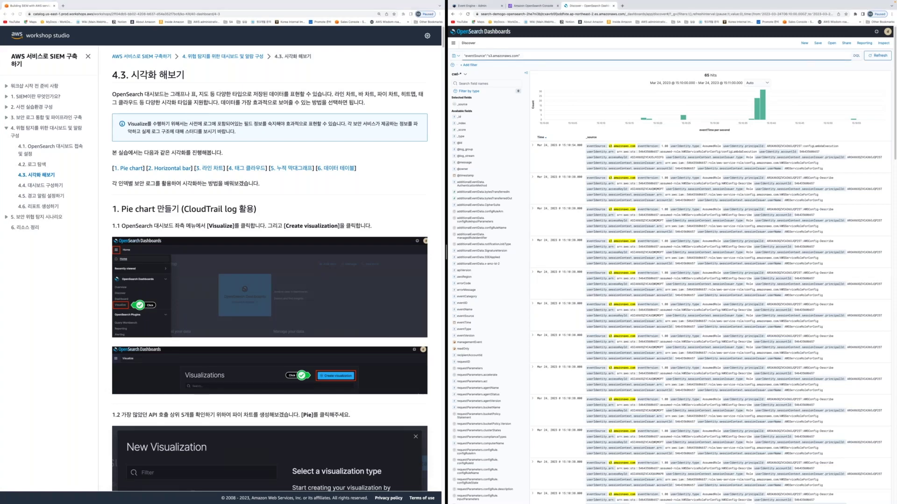
key(ctrl+a)
key(BackSpace)
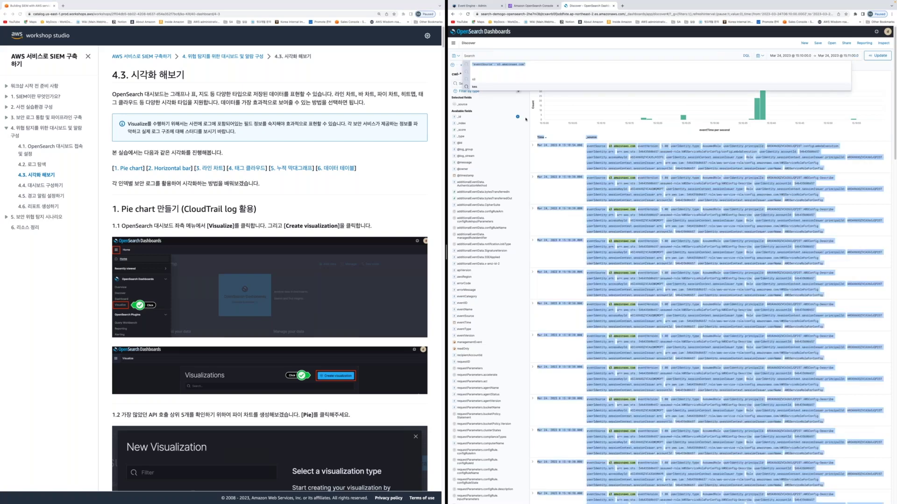
click(613, 148)
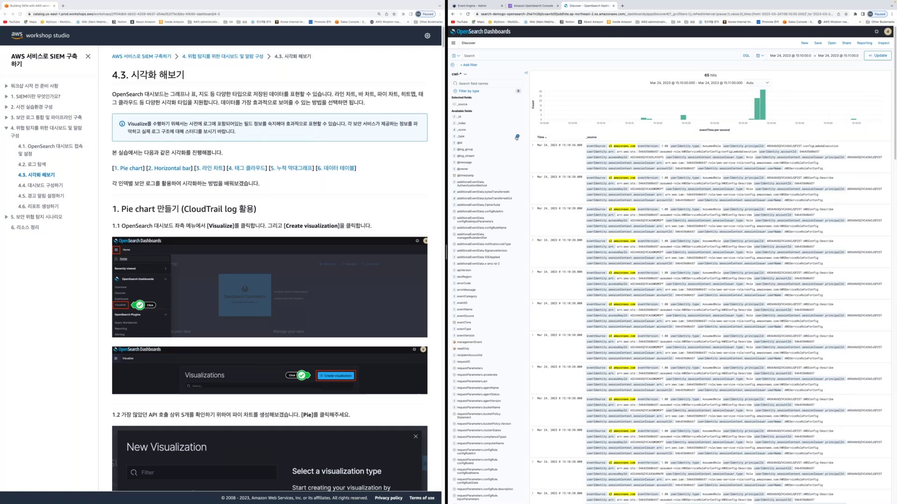
Add _type, apiVersion, eventType and eventTime as columns in the results table
click(516, 137)
click(517, 264)
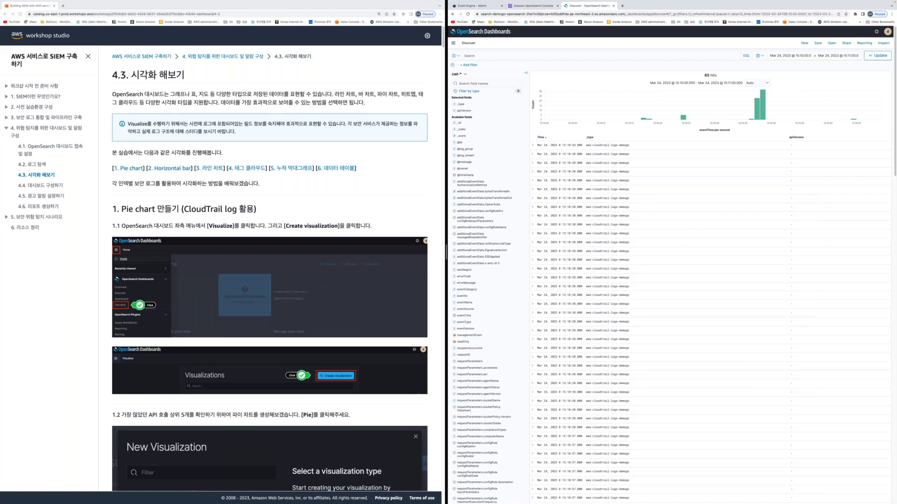
click(518, 322)
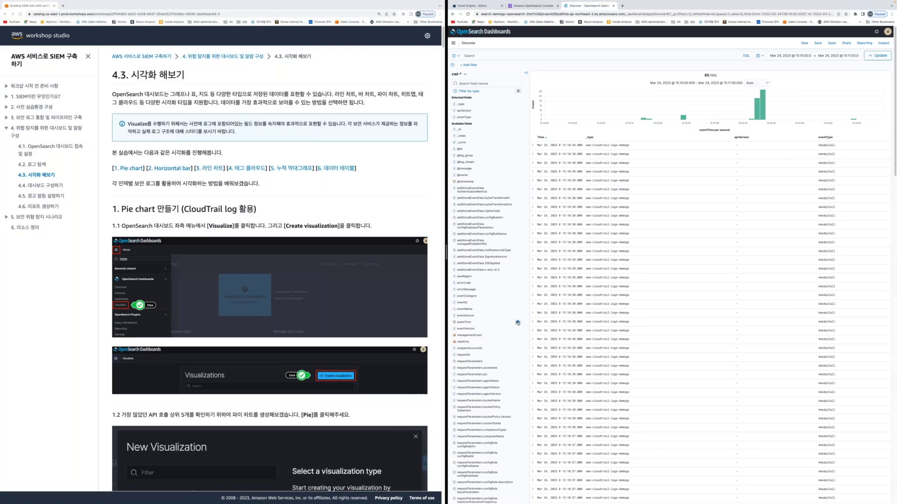
click(517, 322)
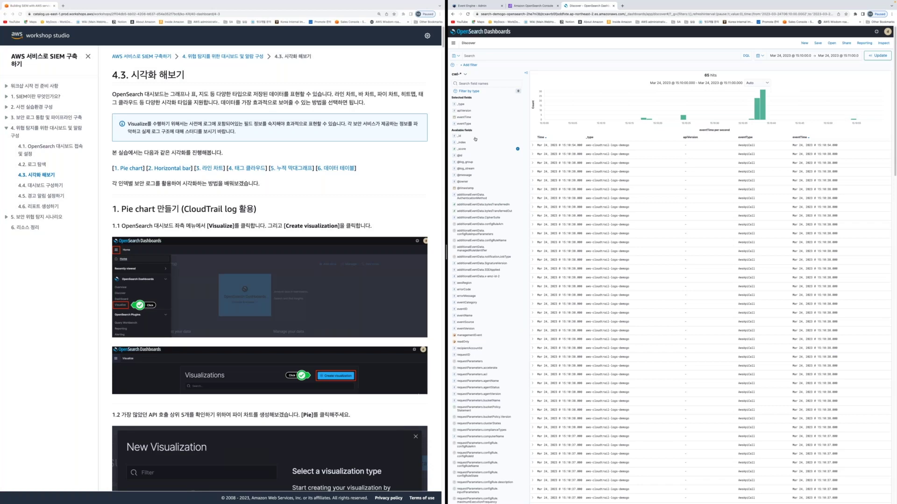
click(458, 74)
Switch to aws-vpc-flow-logs-* and run an empty query, listing all 89 hits
click(478, 120)
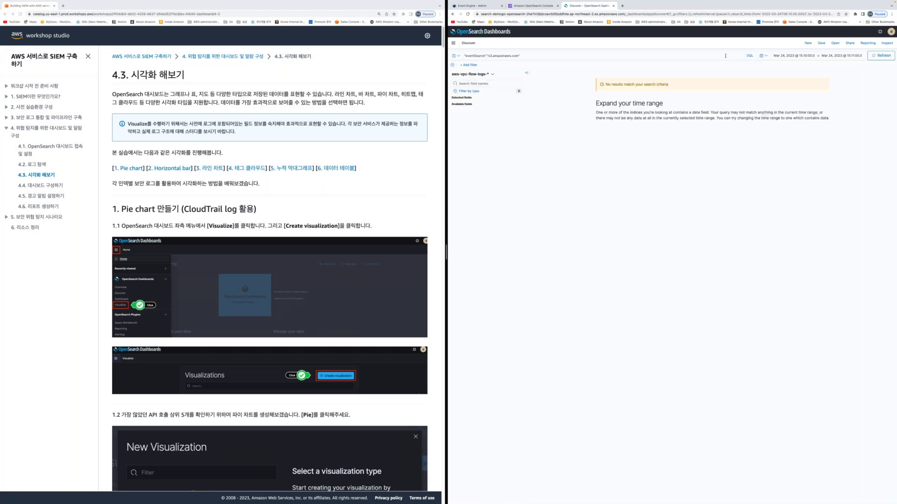
click(527, 56)
key(ctrl+a)
key(BackSpace)
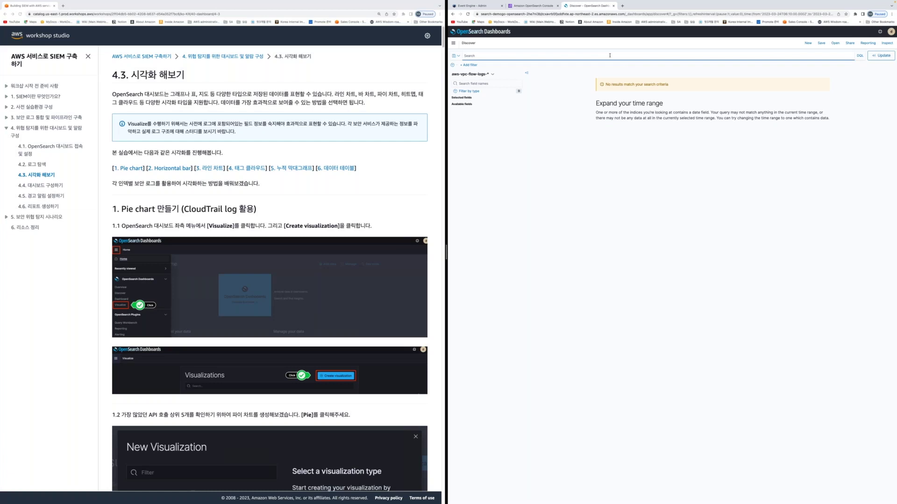
key(Return)
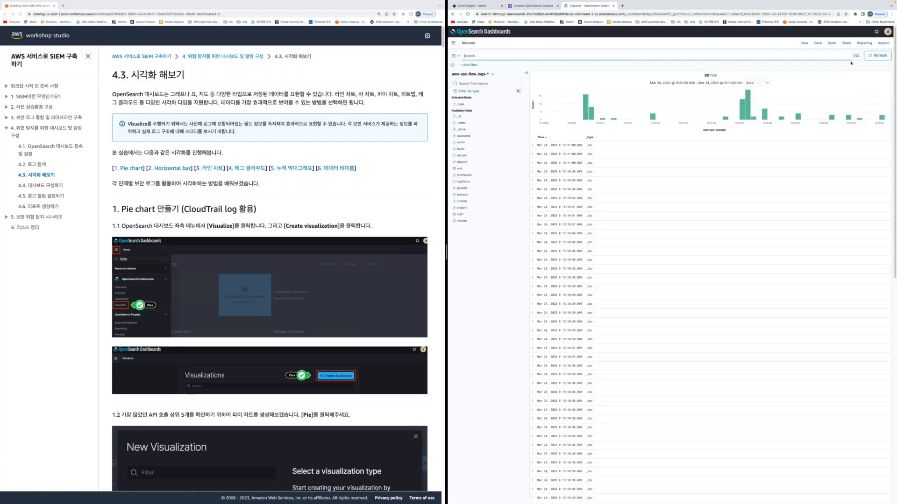
Add srcaddr and logStatus as columns in the flow-log results
mouse_move(589, 137)
right_click(488, 224)
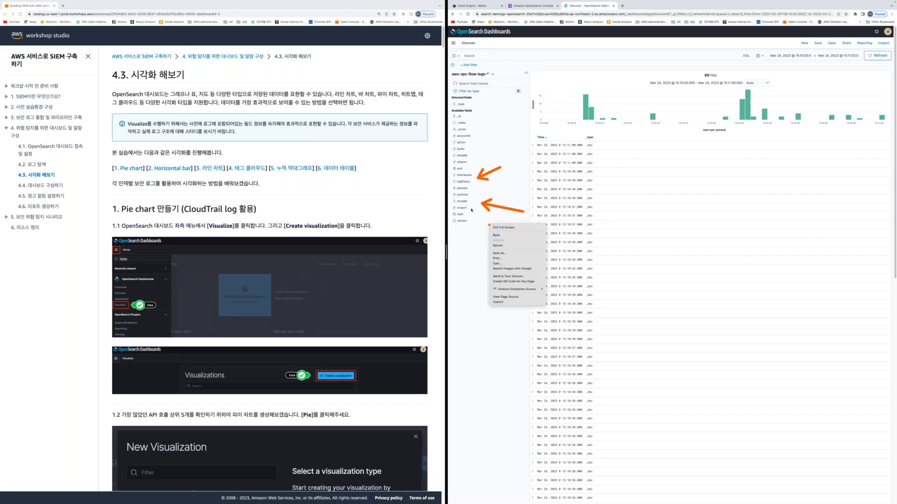
click(517, 214)
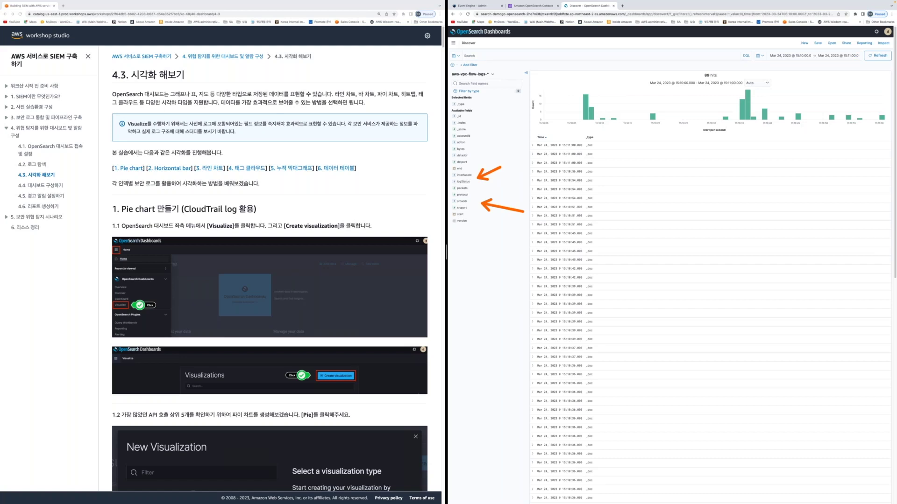
click(517, 202)
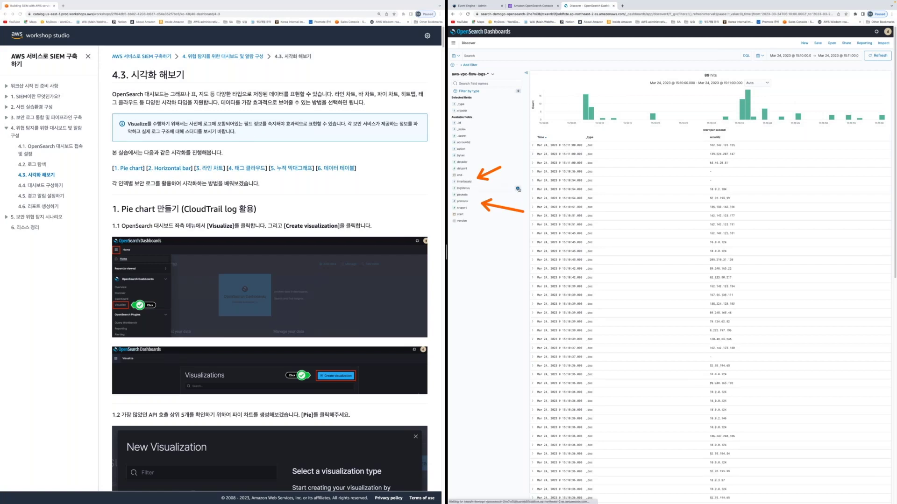
click(517, 189)
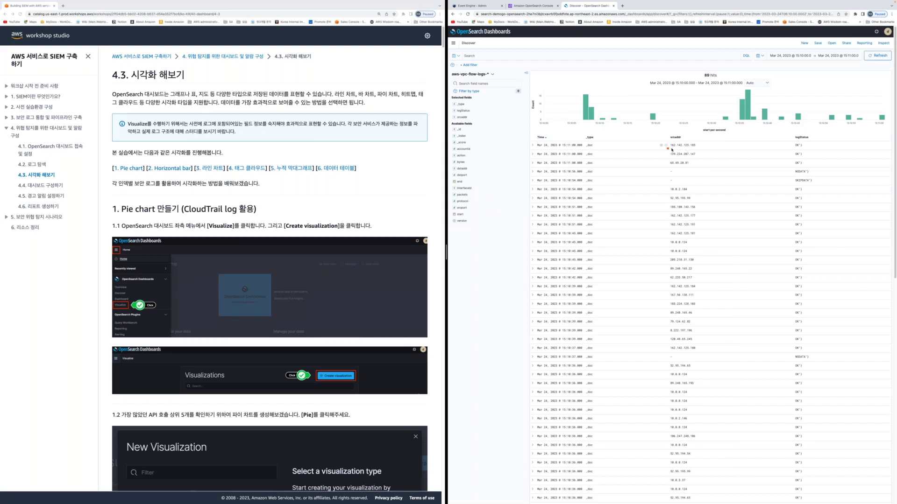
drag(667, 149, 698, 149)
drag(793, 149, 807, 150)
click(888, 146)
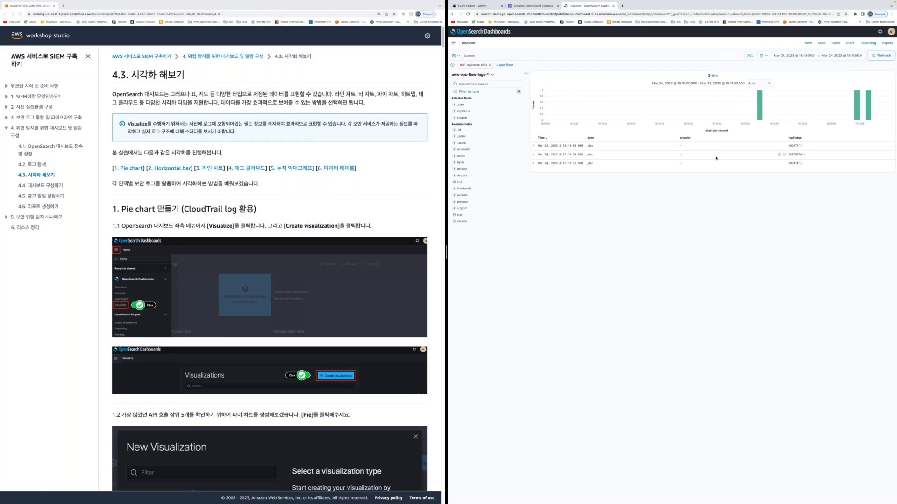
click(490, 66)
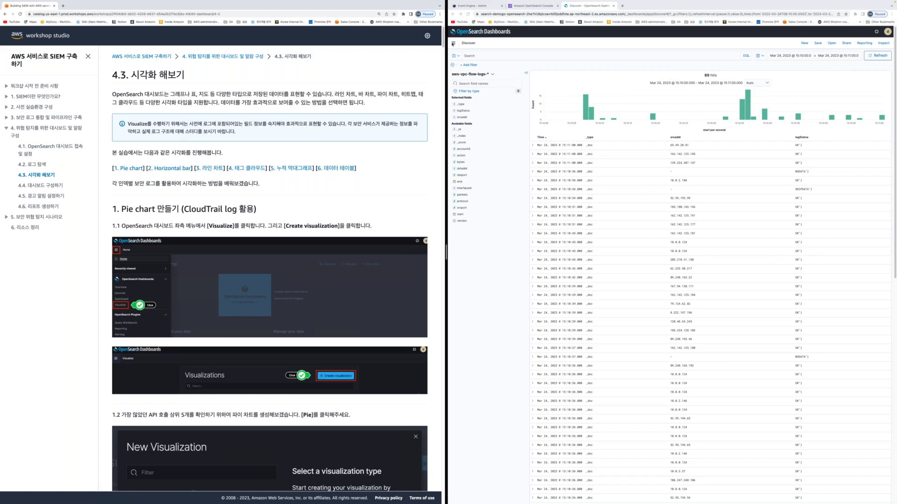
Go from Discover to the Visualize page via the navigation menu
click(453, 44)
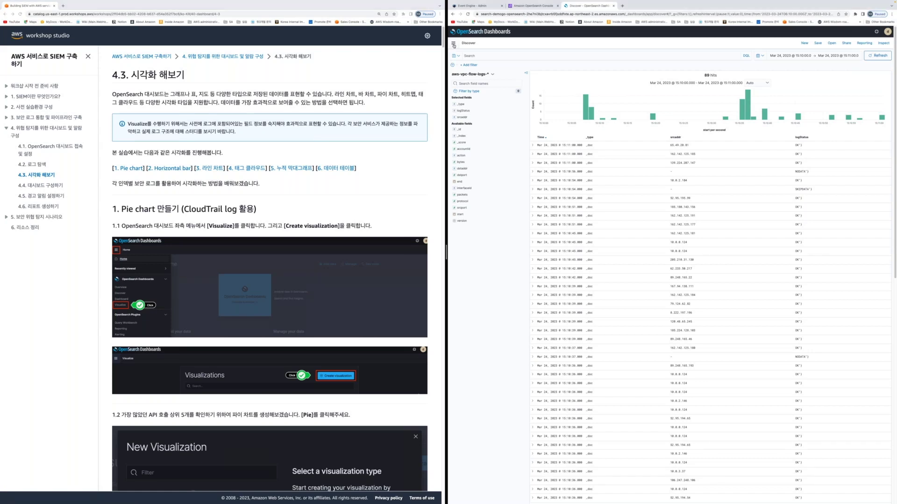
click(453, 43)
click(463, 117)
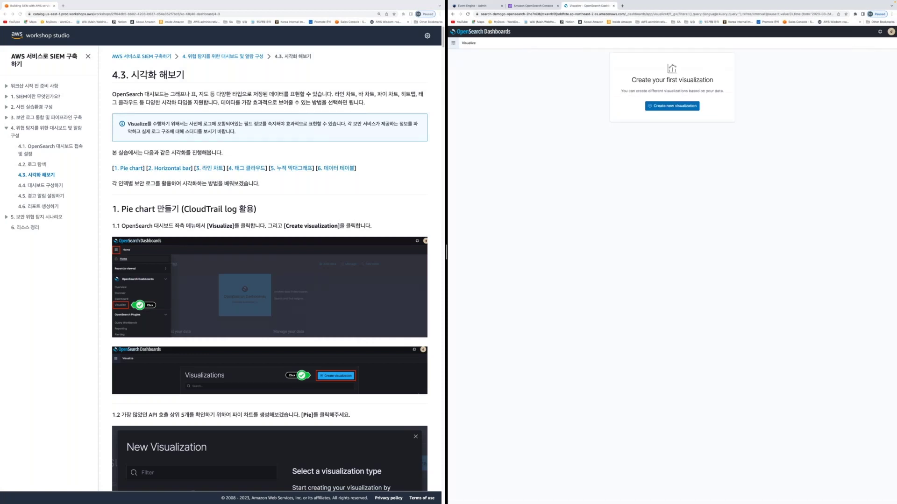
Zoom in the guide and dashboards windows, then begin a new visualization
click(311, 193)
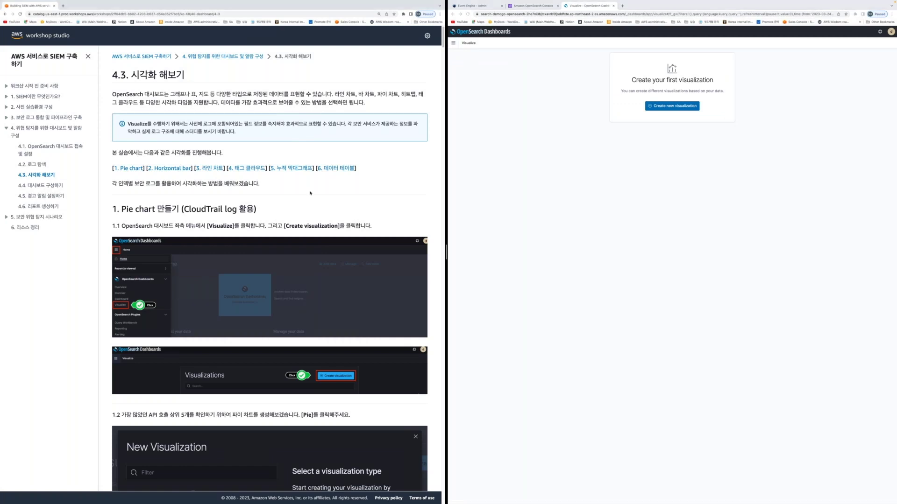
key(super+plus)
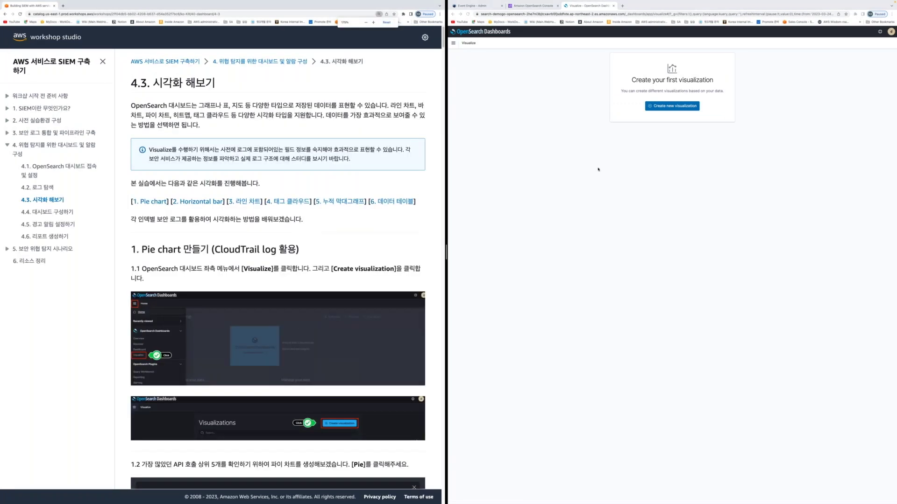
click(598, 169)
key(super+plus)
key(super+plus)
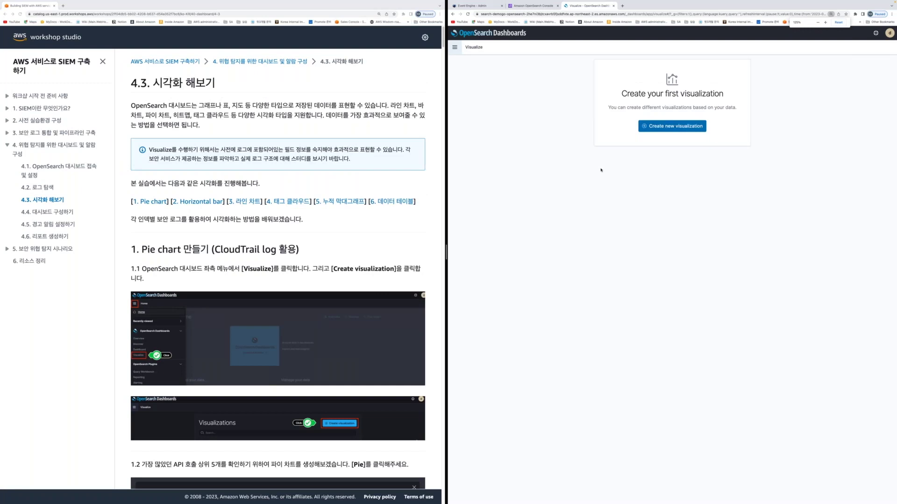
key(super+plus)
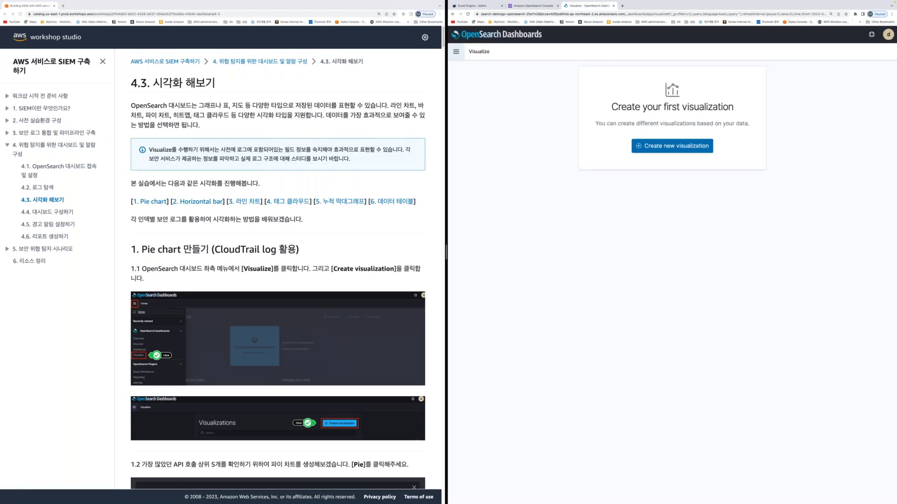
click(673, 149)
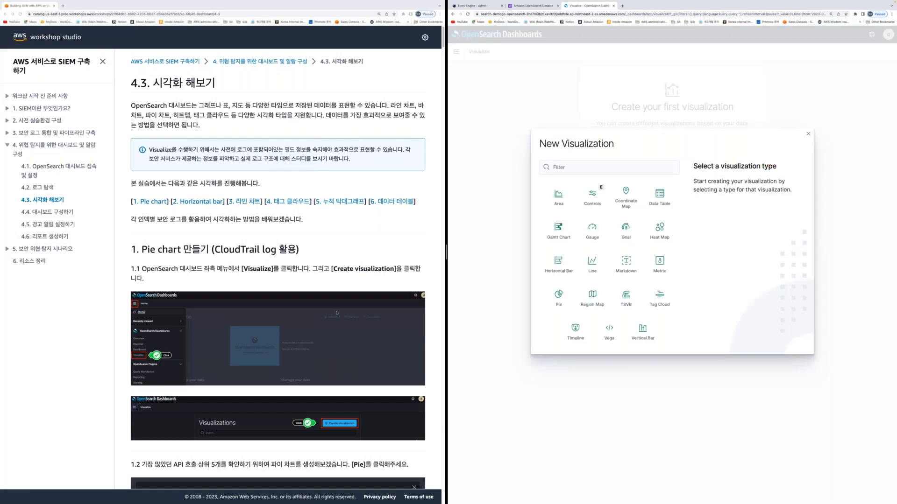
Choose Pie as the visualization type to reach the New Pie source list
scroll(278, 280, down, 8)
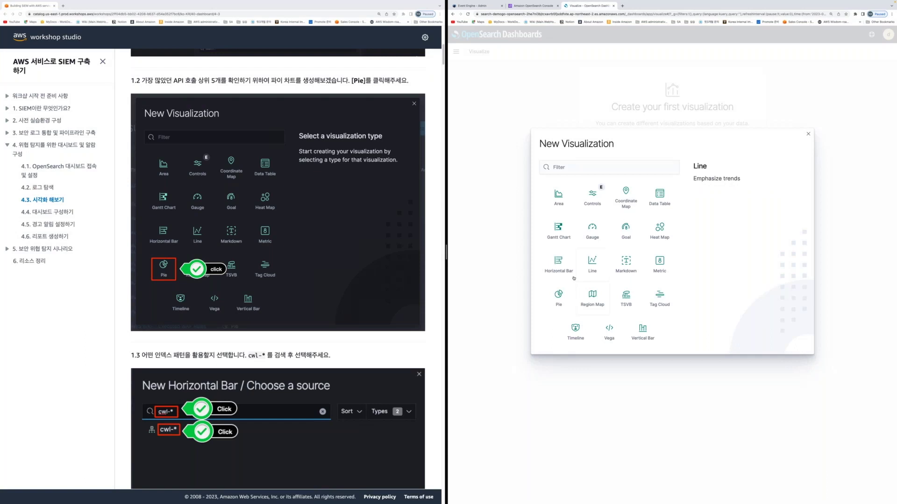
click(557, 296)
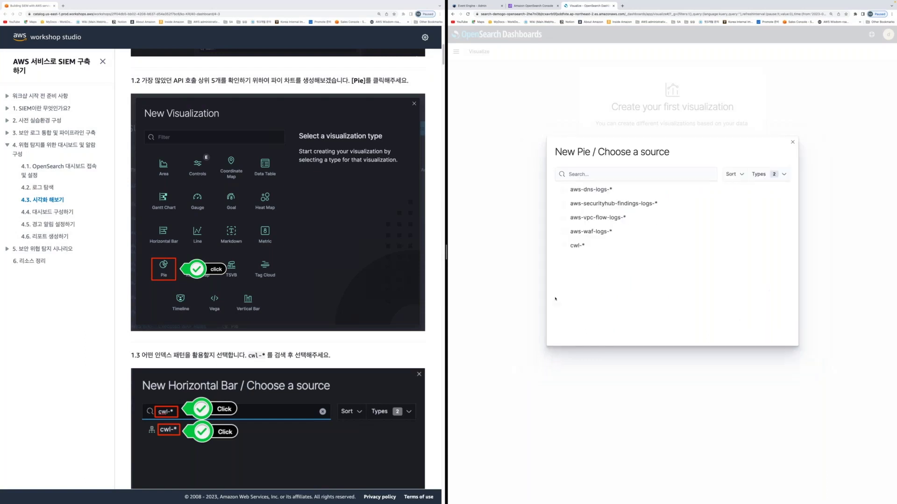
scroll(296, 372, down, 3)
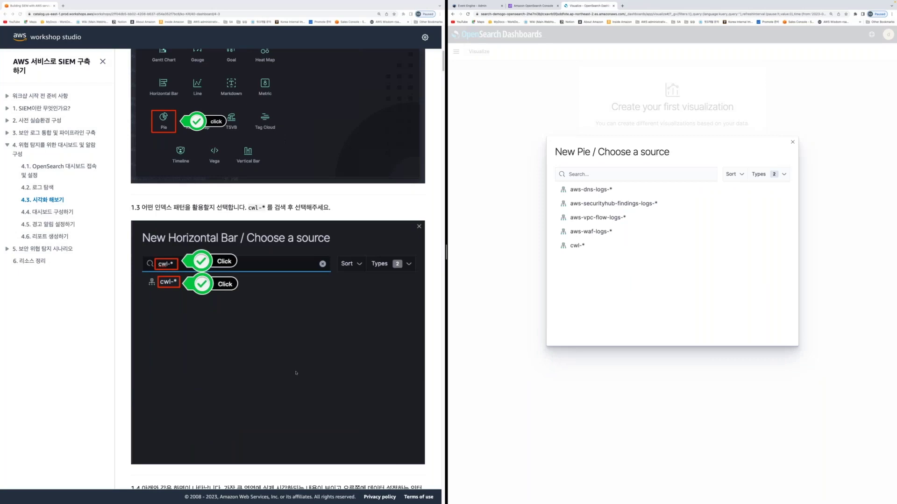
scroll(296, 373, down, 1)
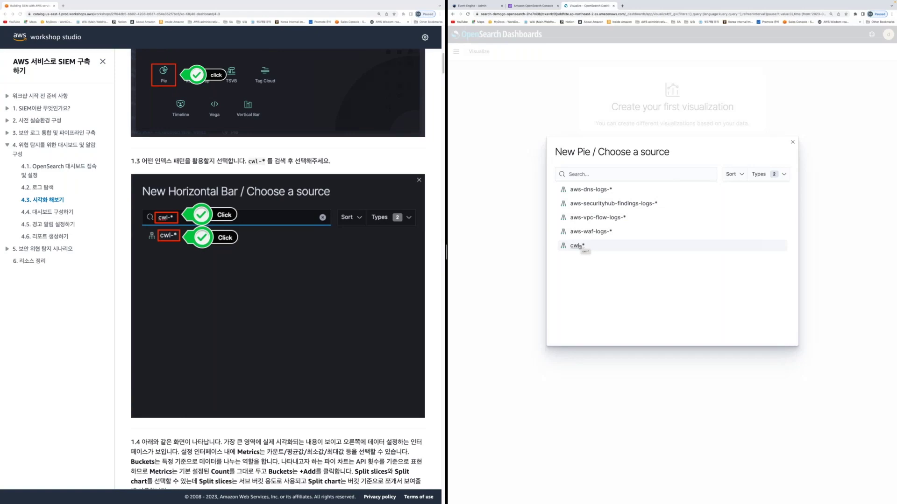
Use the cwl-* index pattern as the pie chart's source
click(577, 246)
scroll(319, 385, down, 2)
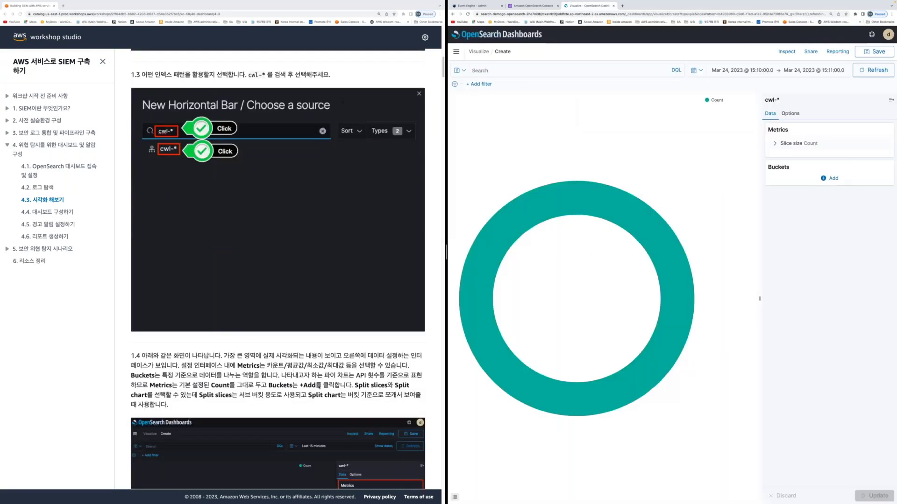
scroll(319, 386, down, 5)
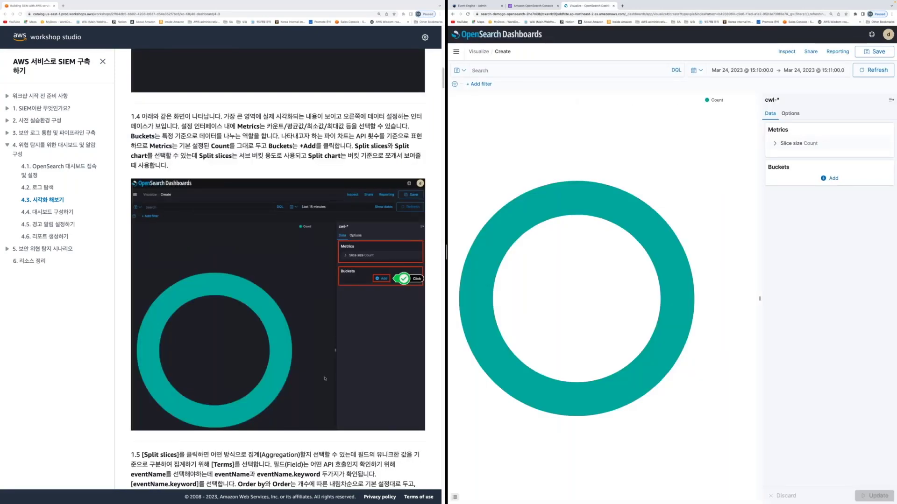
scroll(325, 379, down, 2)
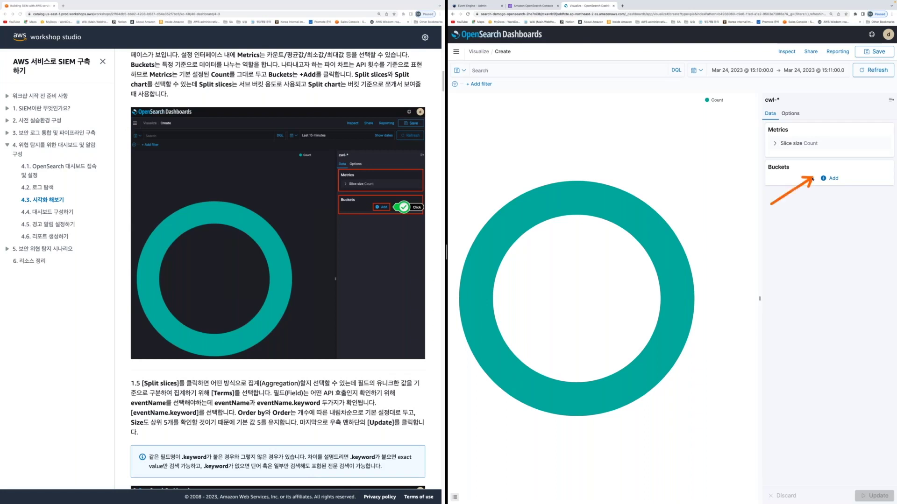
Add a Split slices bucket using a Terms aggregation on eventName.keyword
click(827, 178)
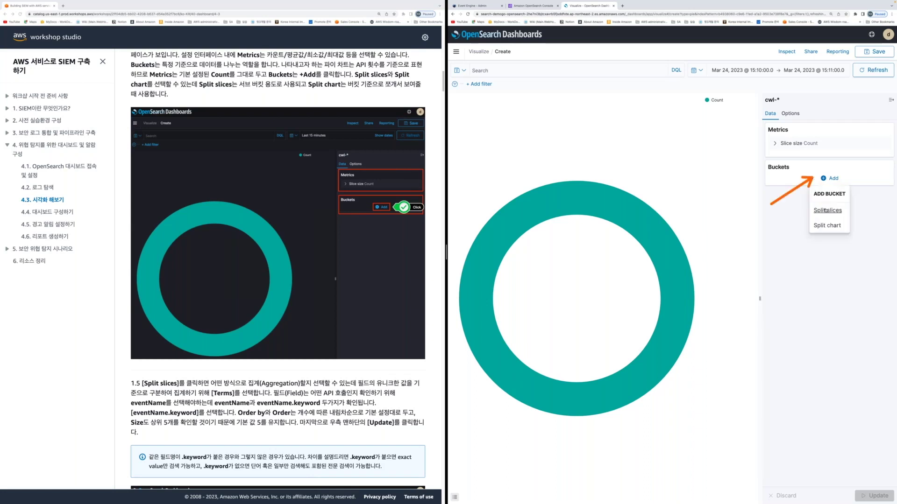
click(825, 210)
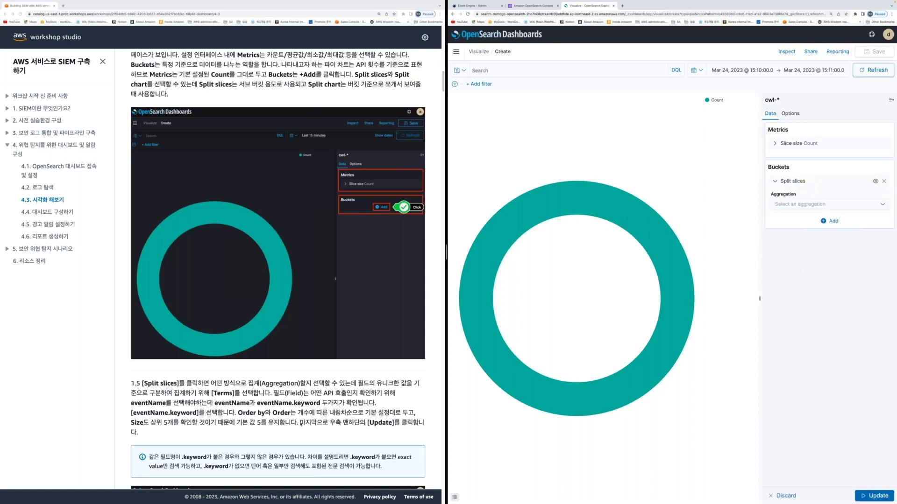
scroll(301, 425, down, 6)
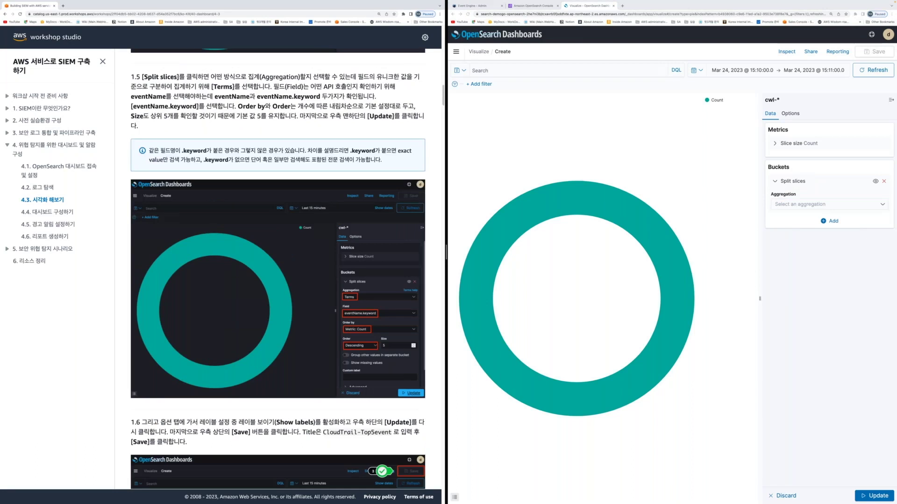
scroll(278, 269, down, 3)
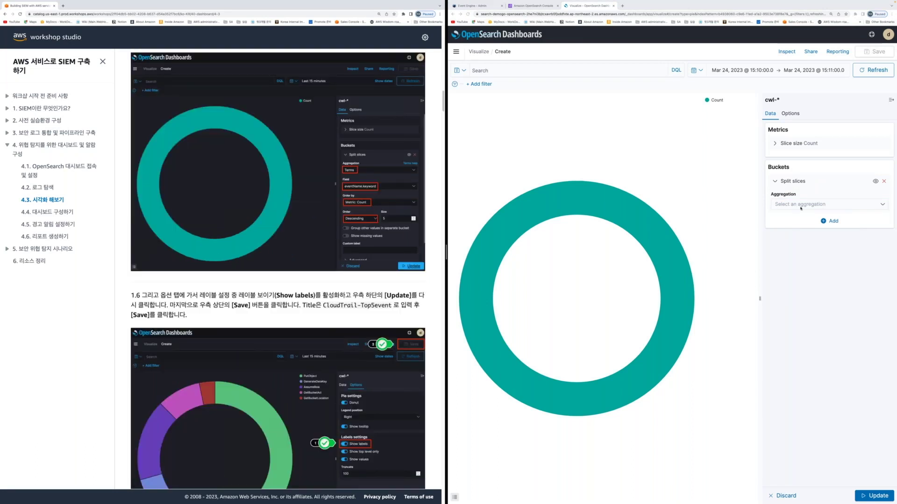
click(804, 206)
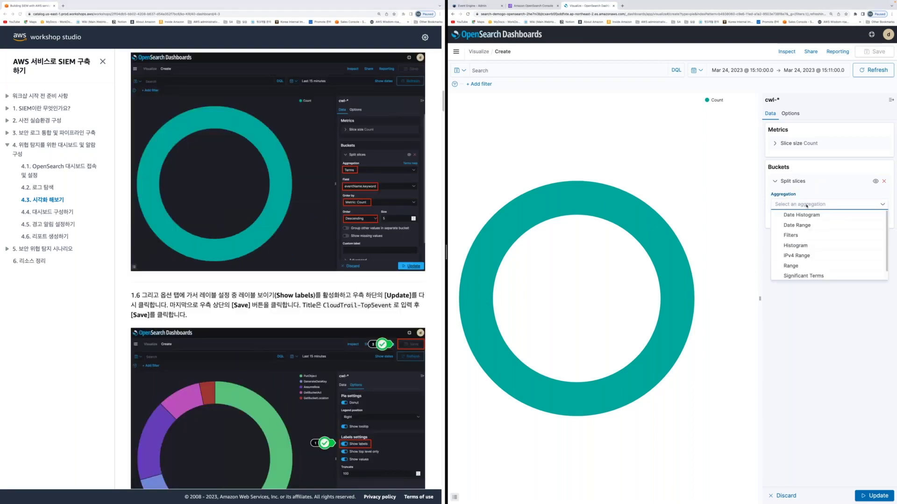
text(term)
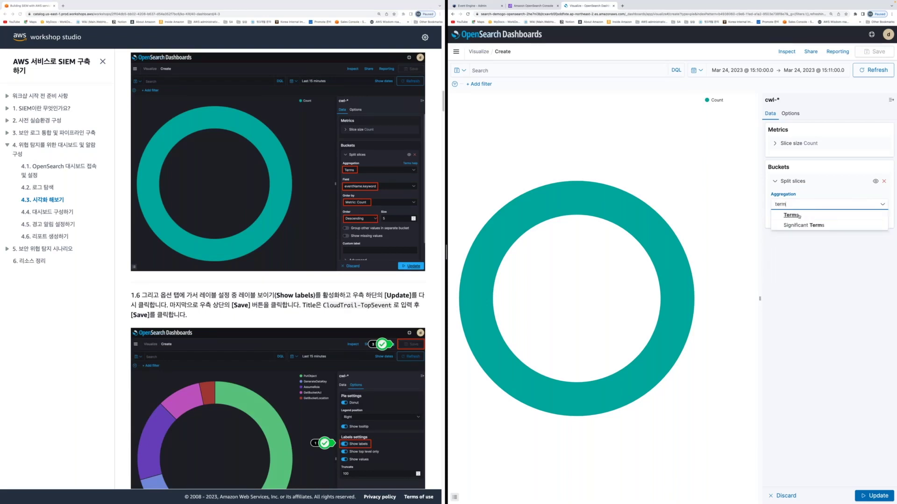
click(799, 215)
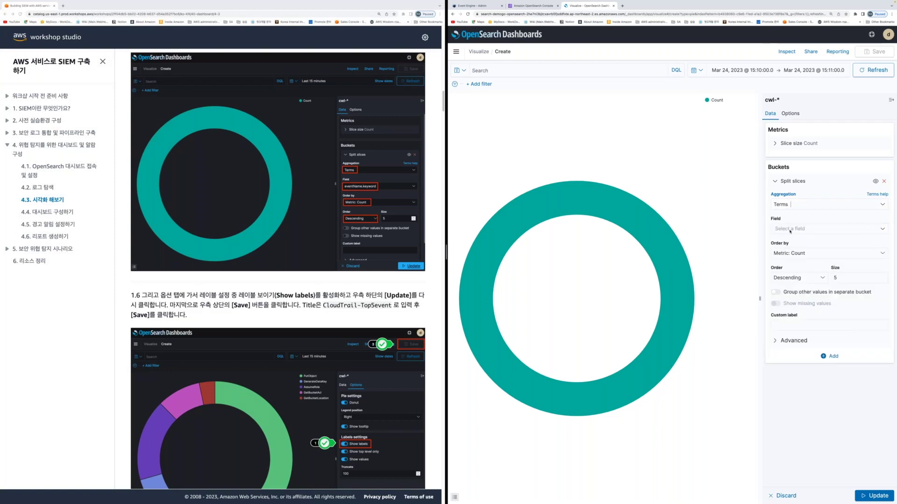
click(790, 229)
text(e)
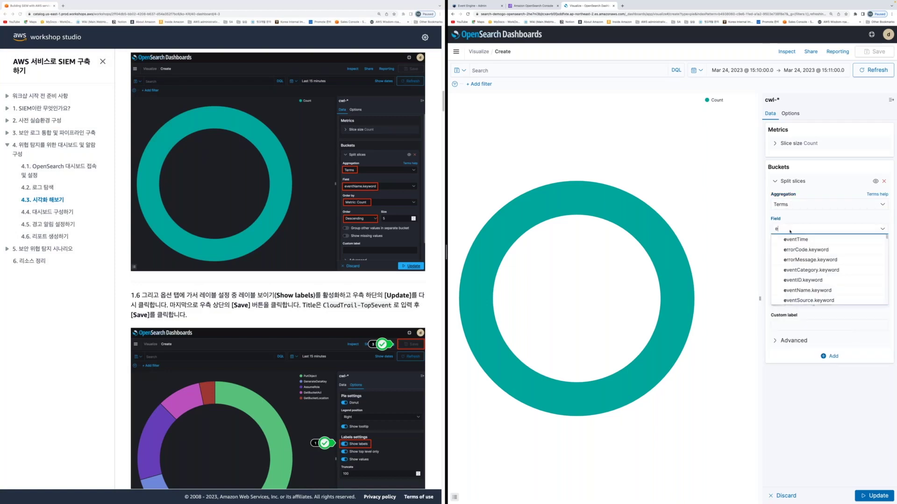
text(ventna)
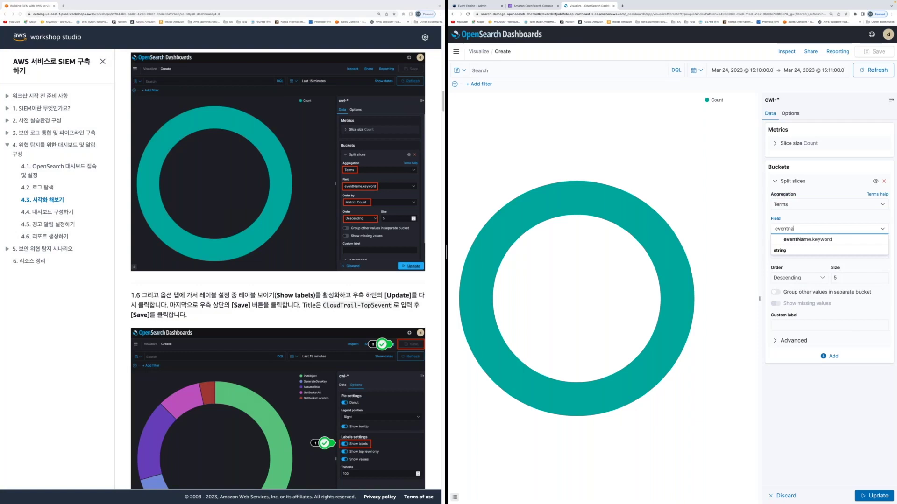
text(me)
key(Return)
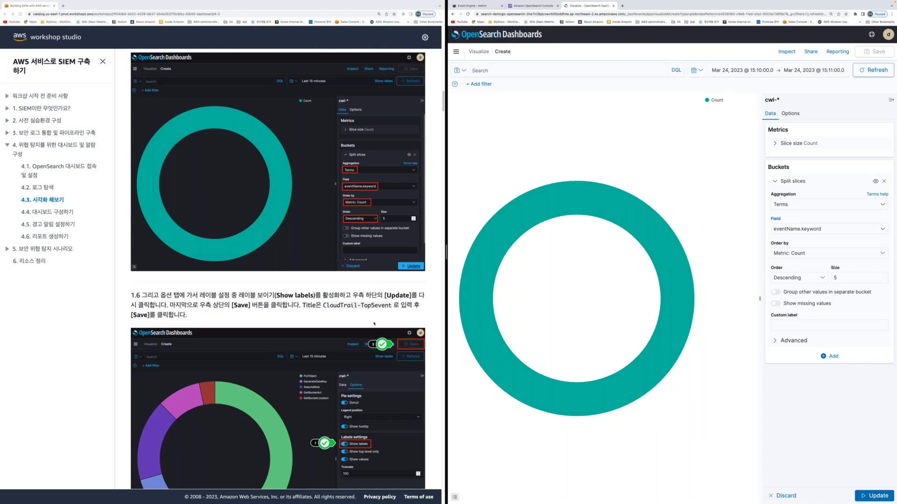
Open the pie chart's Options settings
scroll(374, 323, down, 3)
scroll(292, 312, down, 1)
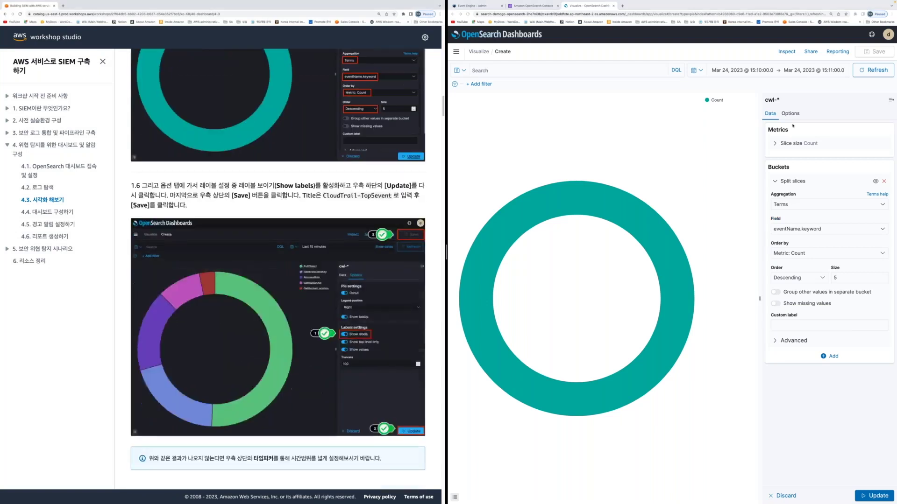
click(793, 125)
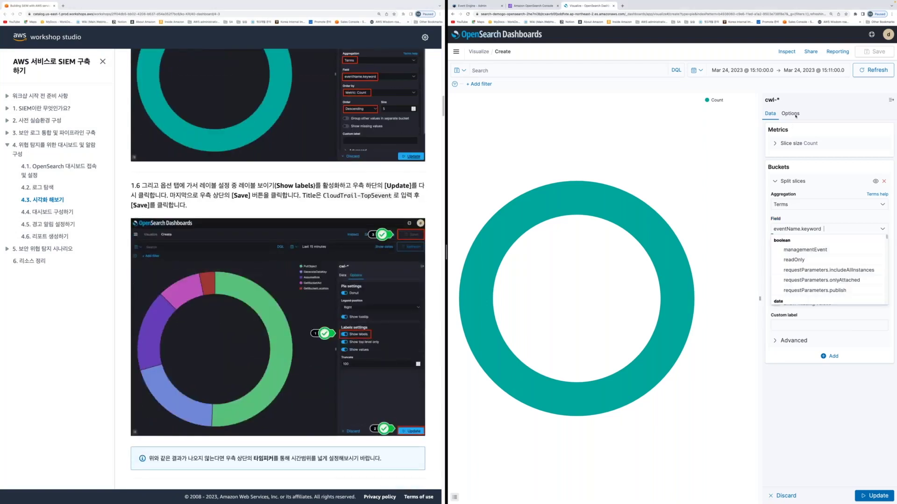
click(795, 116)
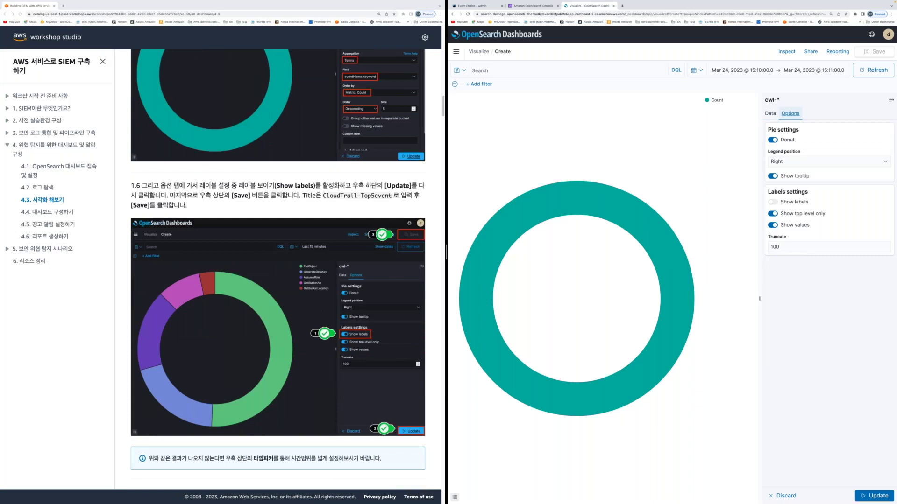
Enable Show labels and update the donut so slices display labels with percentages
click(773, 202)
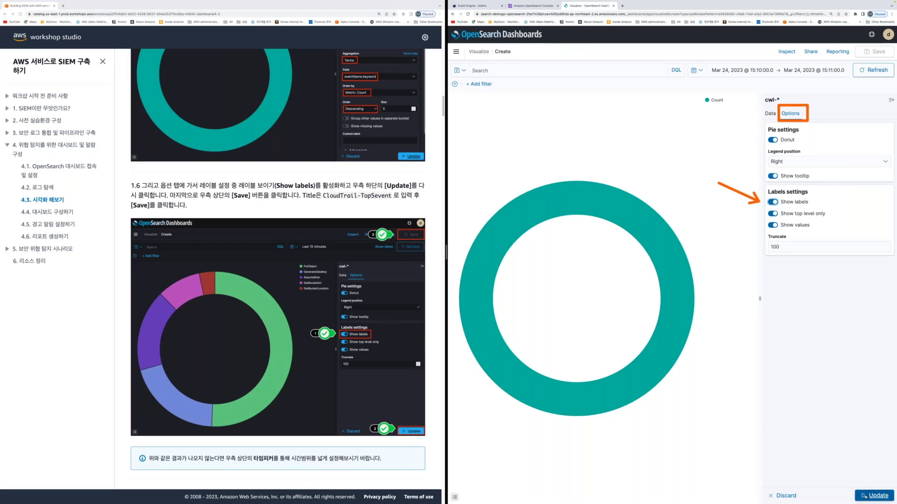
click(864, 496)
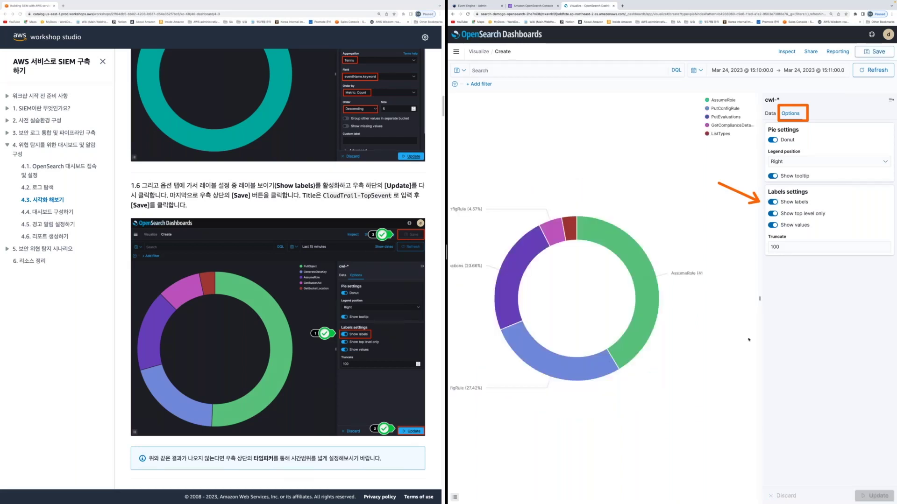
scroll(347, 355, down, 5)
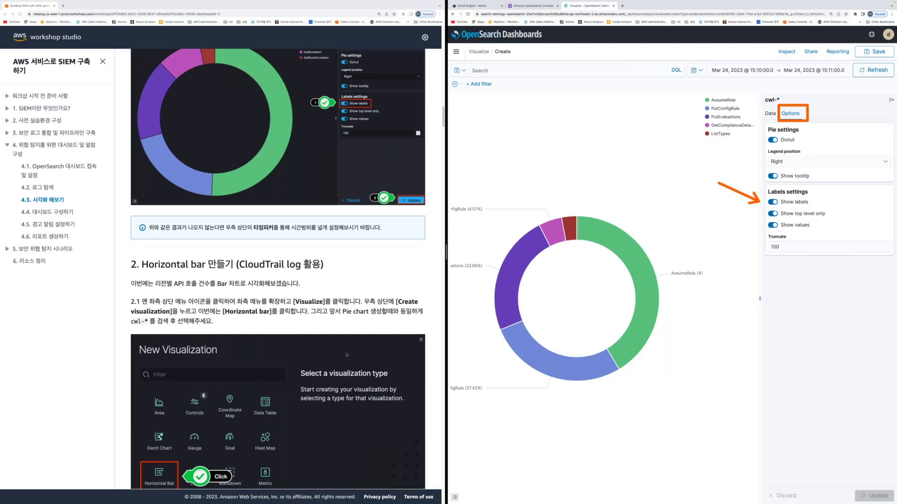
scroll(346, 355, up, 2)
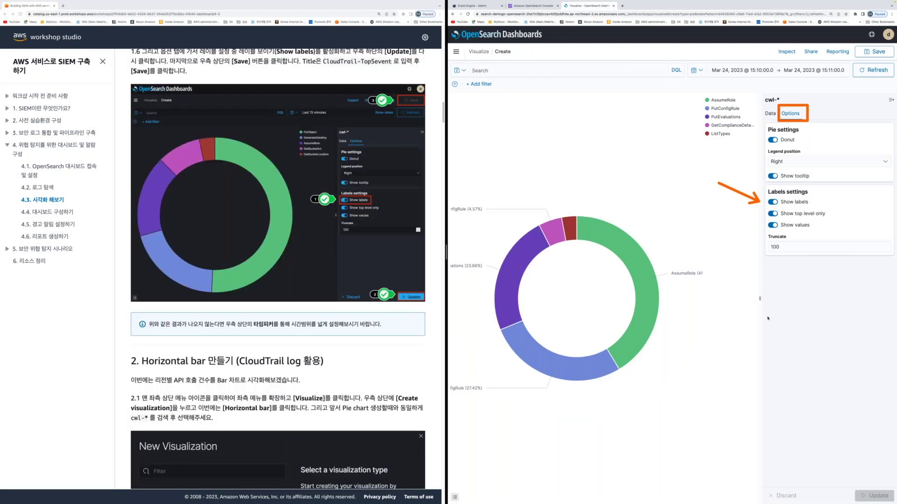
mouse_move(595, 240)
click(330, 351)
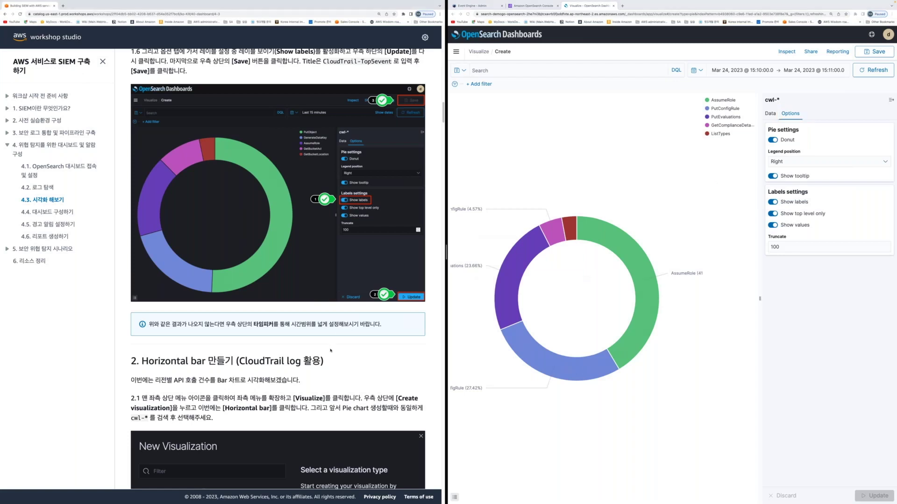
click(851, 79)
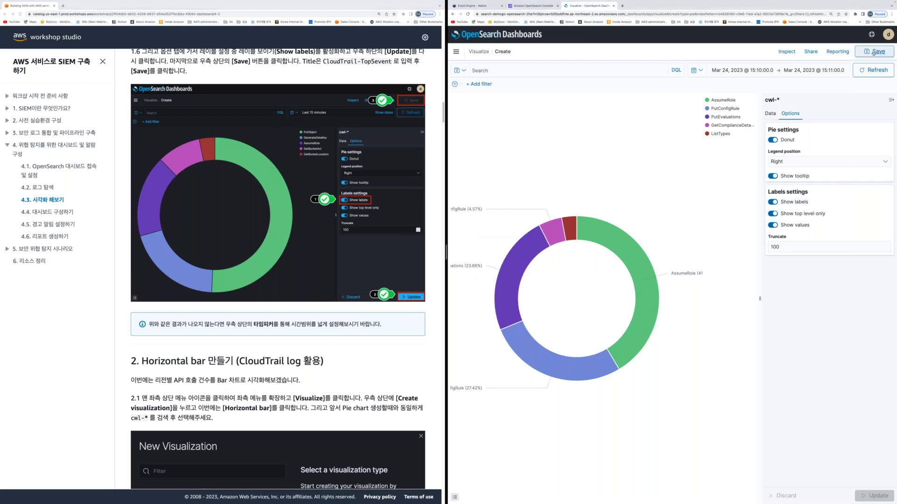
Save the donut with title and description both set to CloudTrail-TopSevent
click(873, 52)
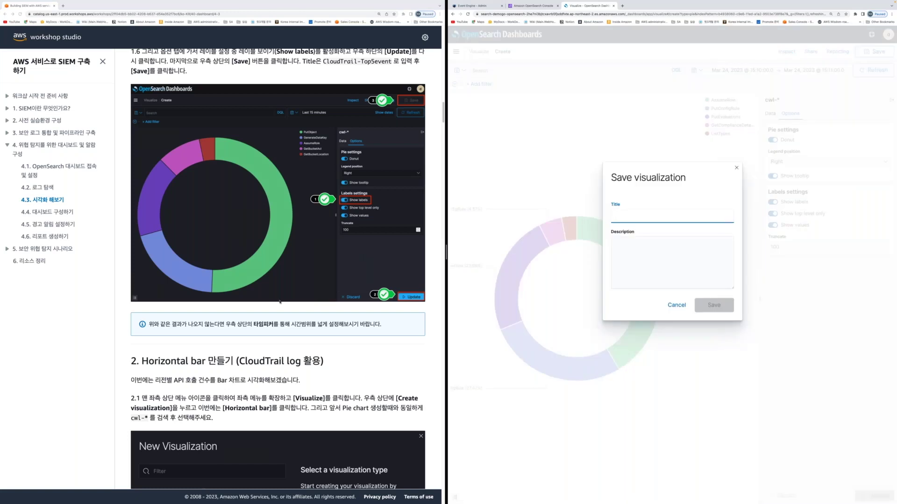
scroll(280, 303, up, 3)
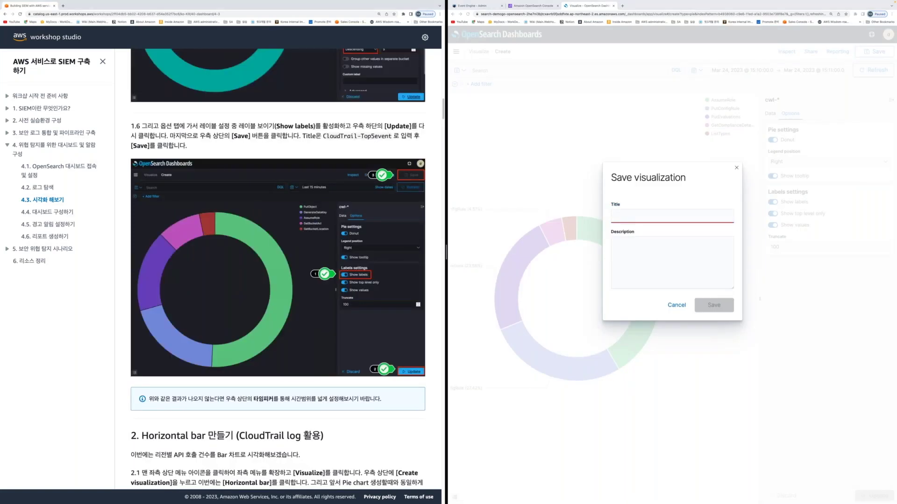
drag(322, 136, 371, 136)
click(636, 218)
text(CloudTrail-Top5event)
click(642, 253)
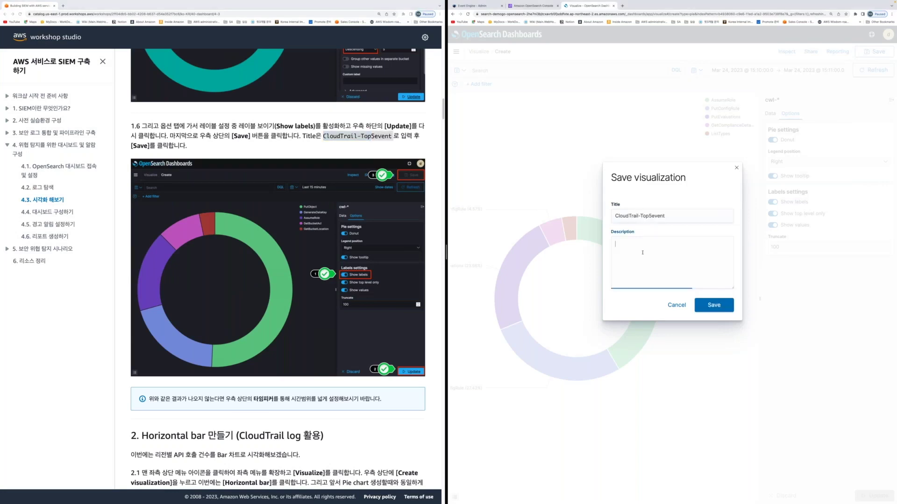
text(CloudTrail-Top5event)
key(Tab)
key(Tab)
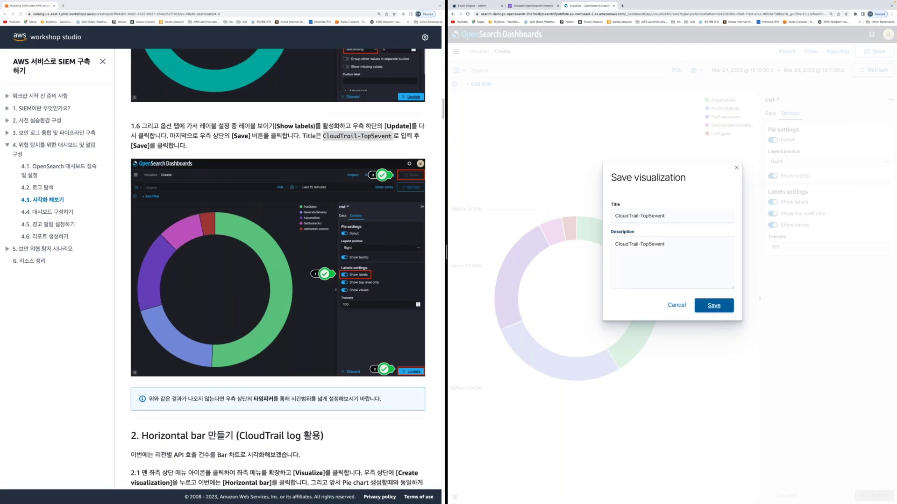
click(707, 306)
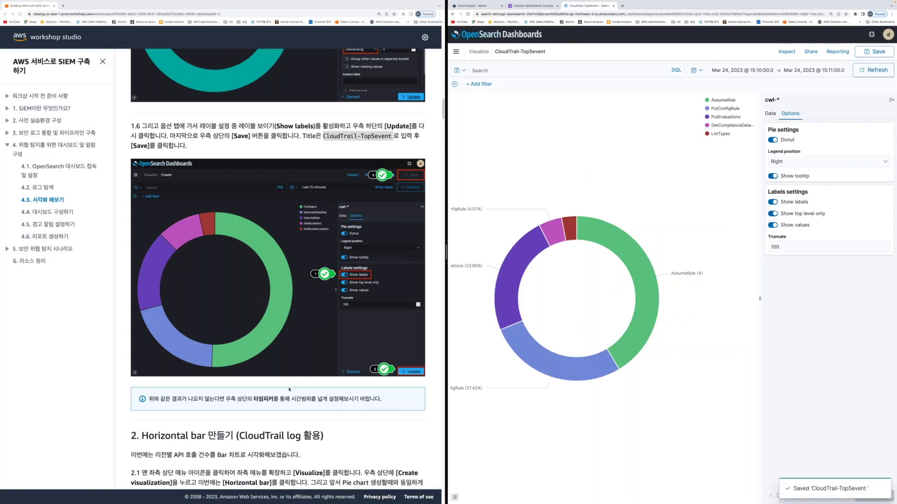
scroll(289, 389, down, 4)
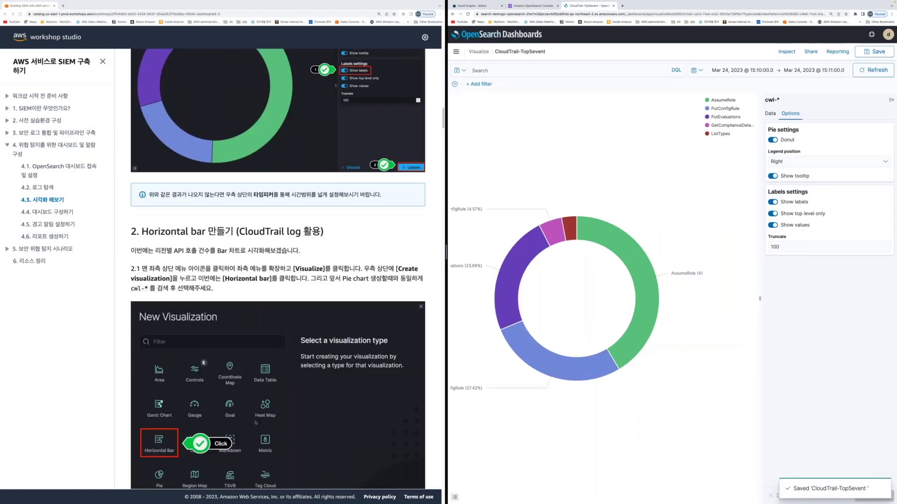
Create a Horizontal Bar visualization on cwl-*, showing a single 547-count bar
scroll(255, 422, down, 3)
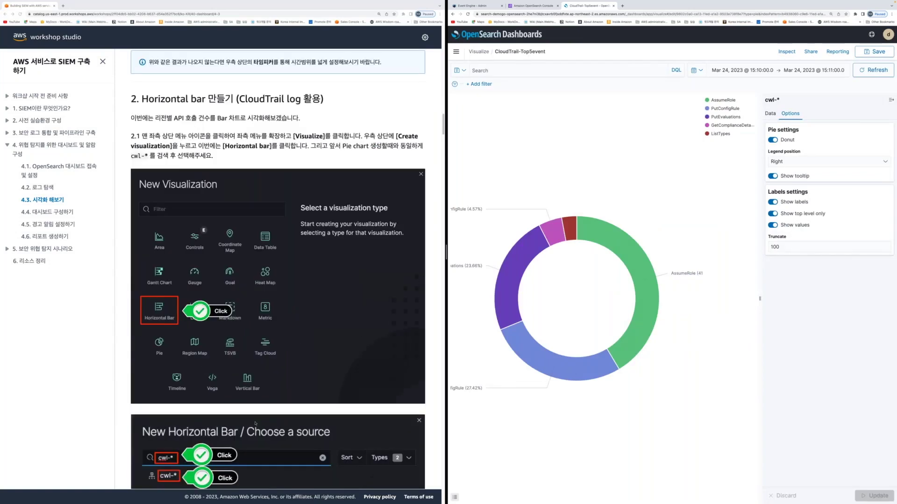
scroll(256, 423, down, 1)
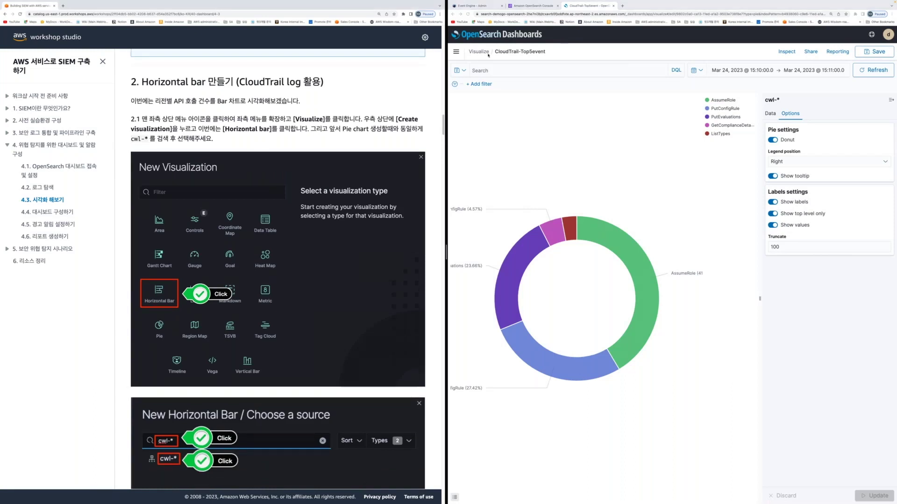
click(457, 52)
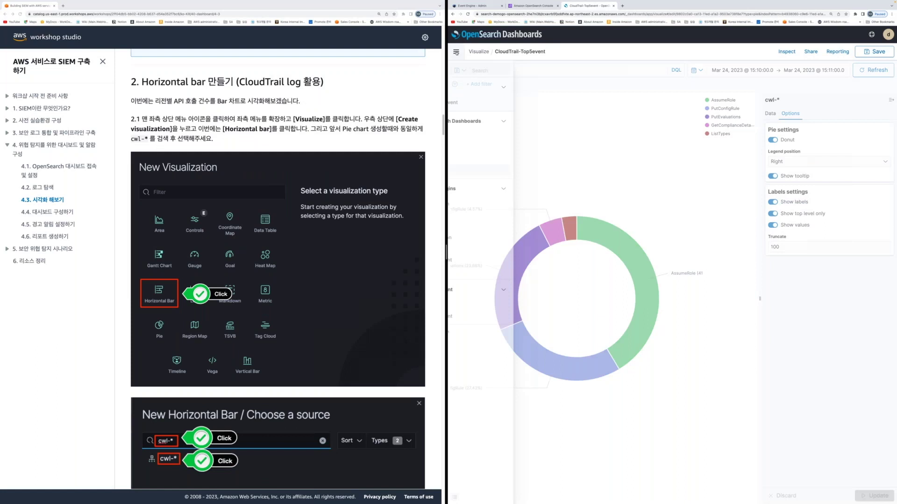
click(472, 172)
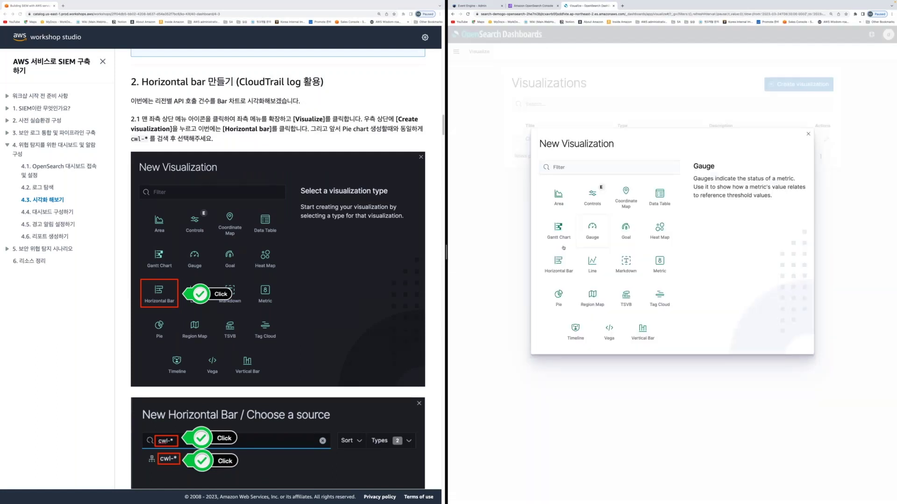
click(558, 264)
scroll(278, 269, down, 5)
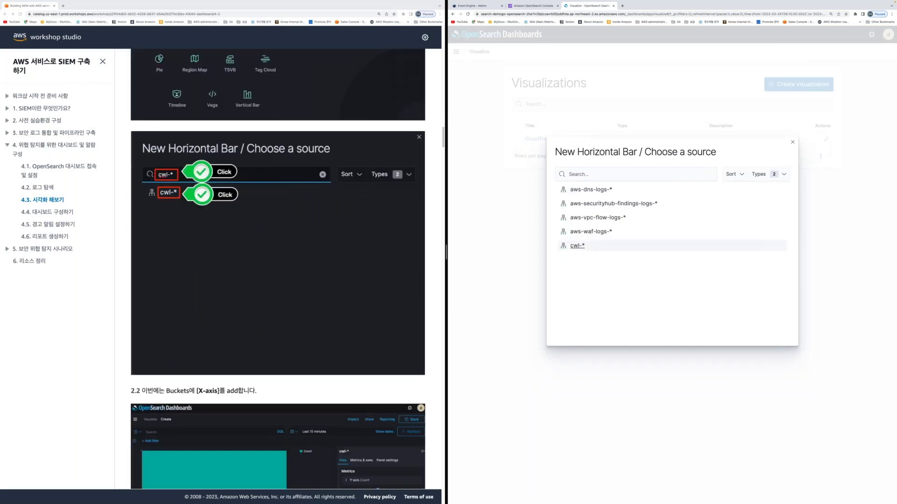
click(577, 245)
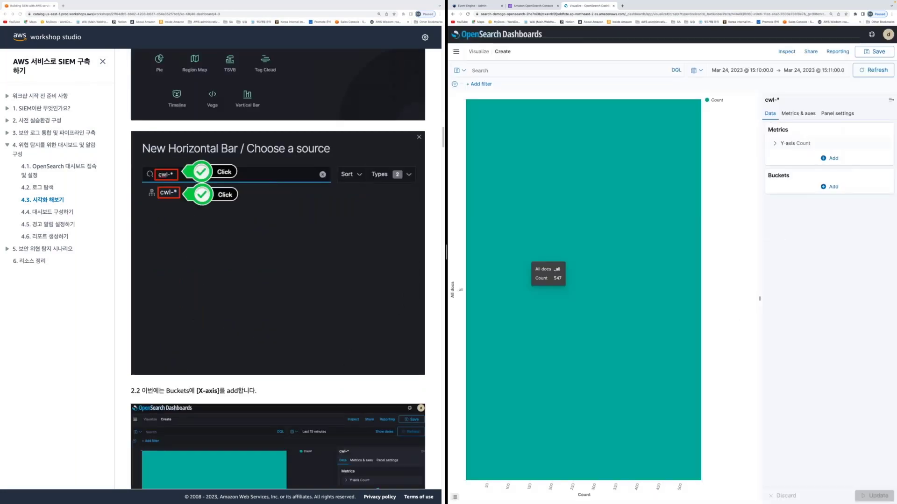
scroll(293, 330, down, 3)
scroll(294, 331, down, 3)
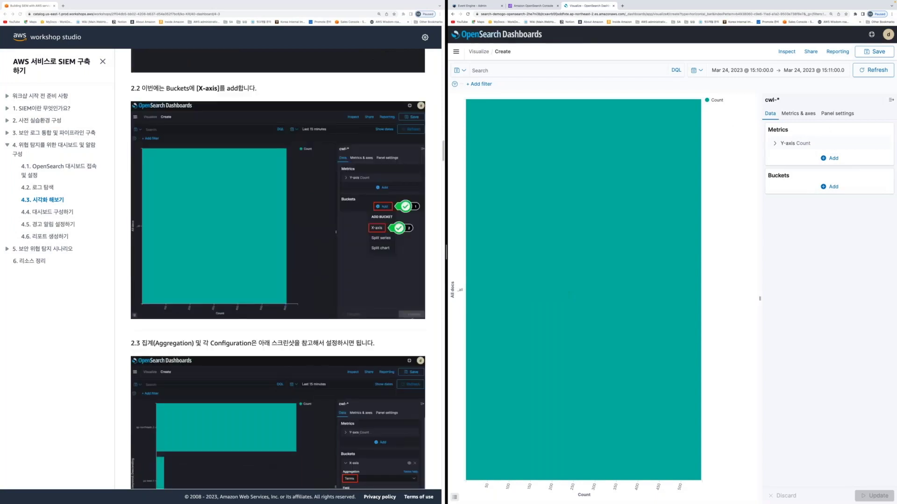
Add an X-axis Terms bucket on awsRegion.keyword, top 5 by Count descending, and update
click(832, 188)
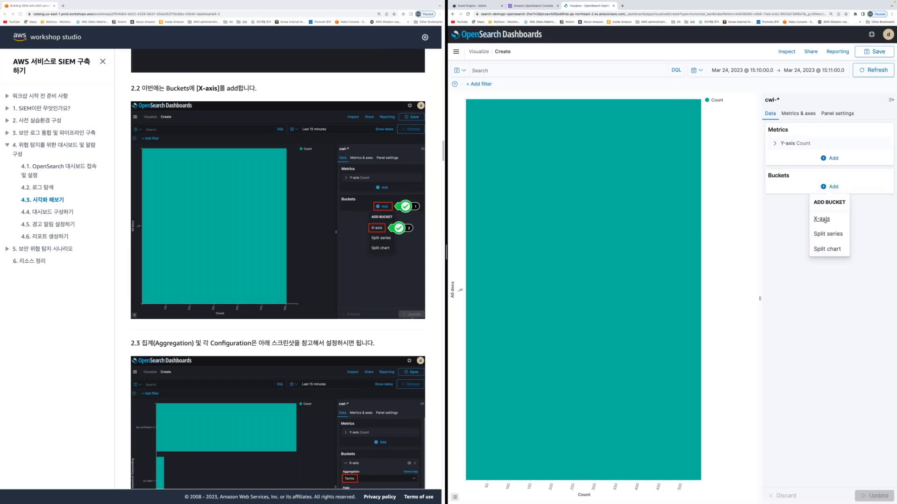
click(821, 219)
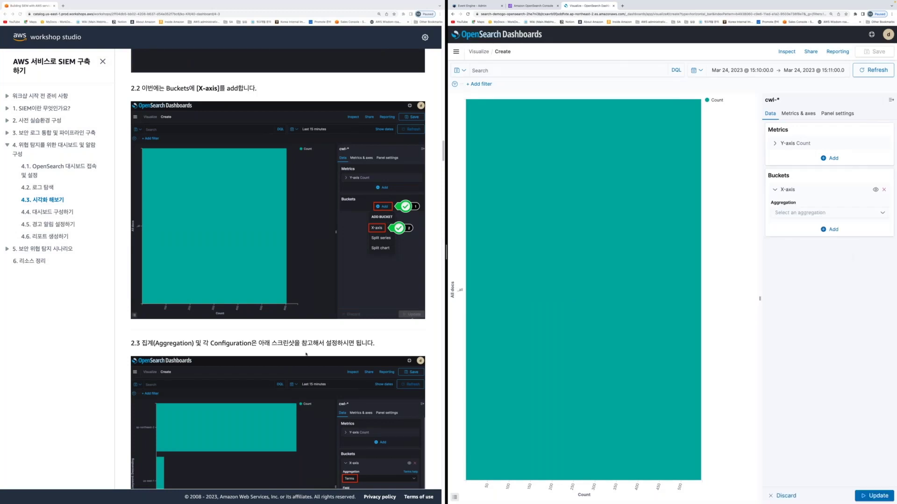
scroll(306, 354, down, 4)
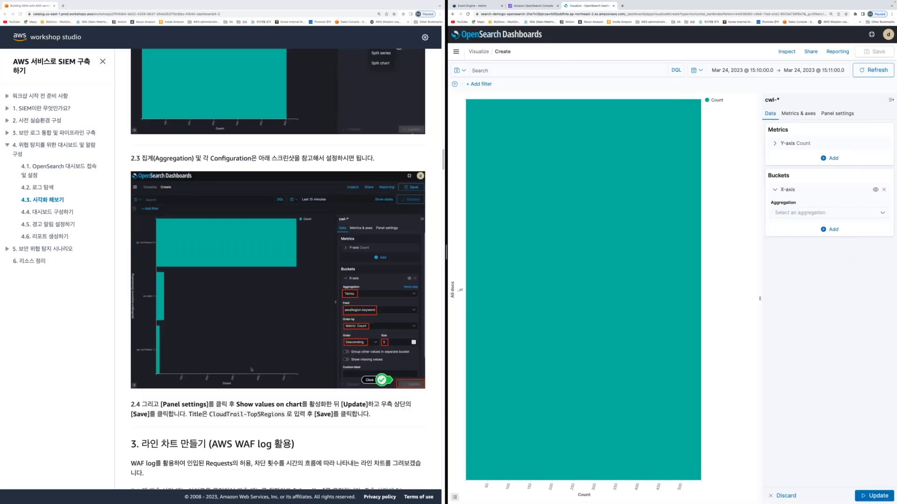
scroll(251, 370, down, 2)
click(818, 215)
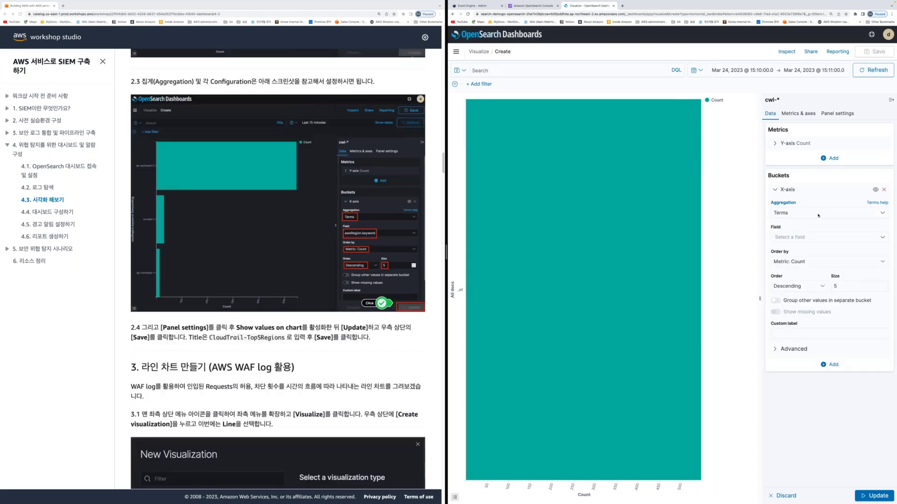
click(803, 238)
text(awsreg)
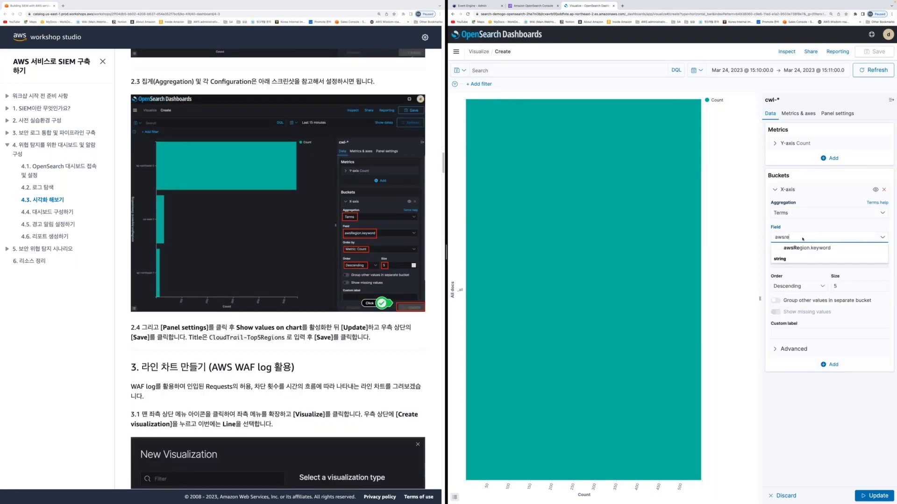
key(Down)
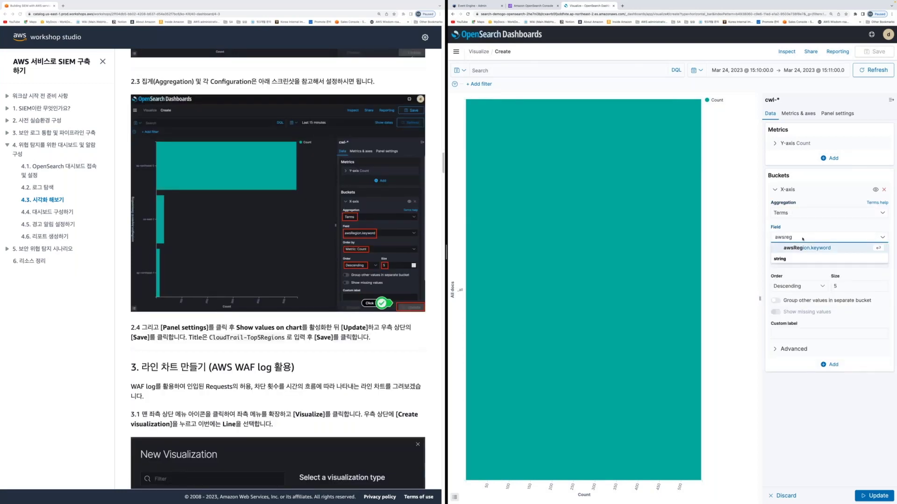
key(Return)
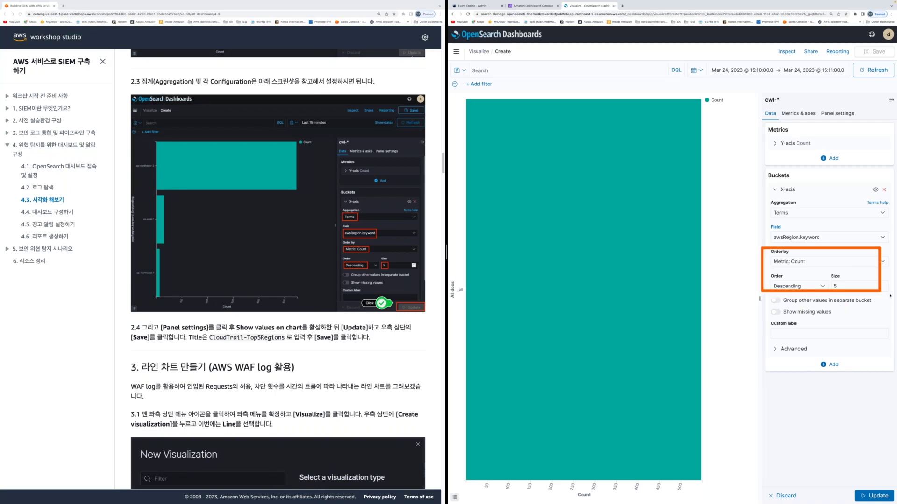
click(873, 496)
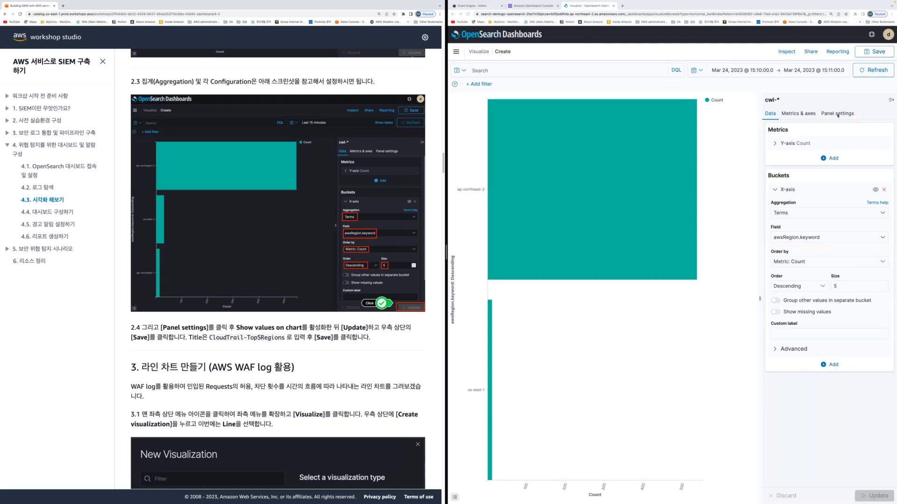
Turn on Show values on chart so each region bar displays its count
click(837, 113)
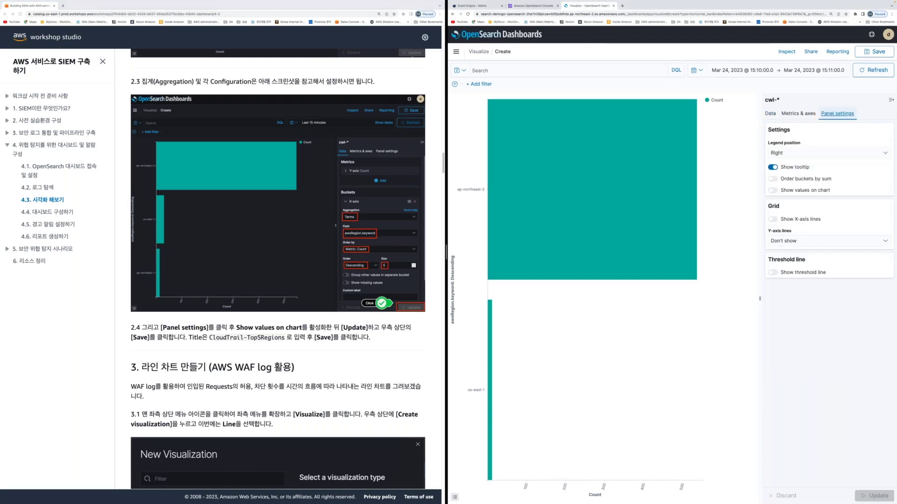
click(773, 191)
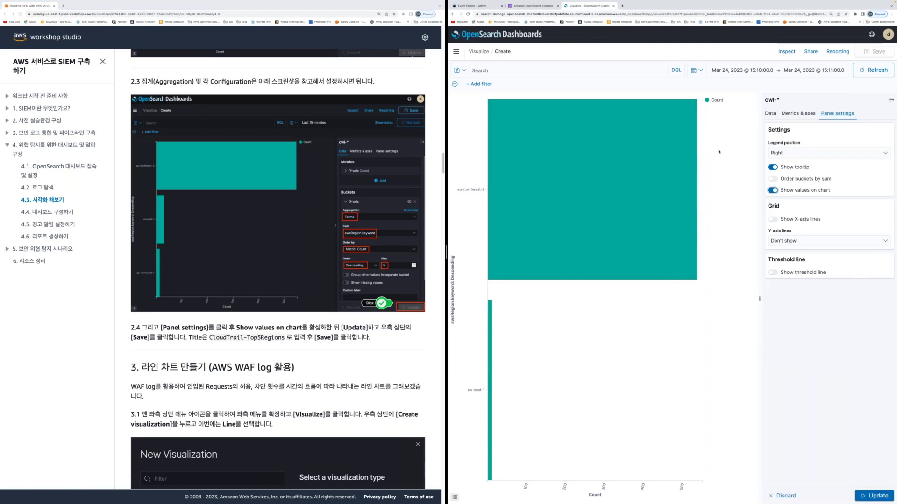
drag(713, 149, 762, 189)
click(871, 496)
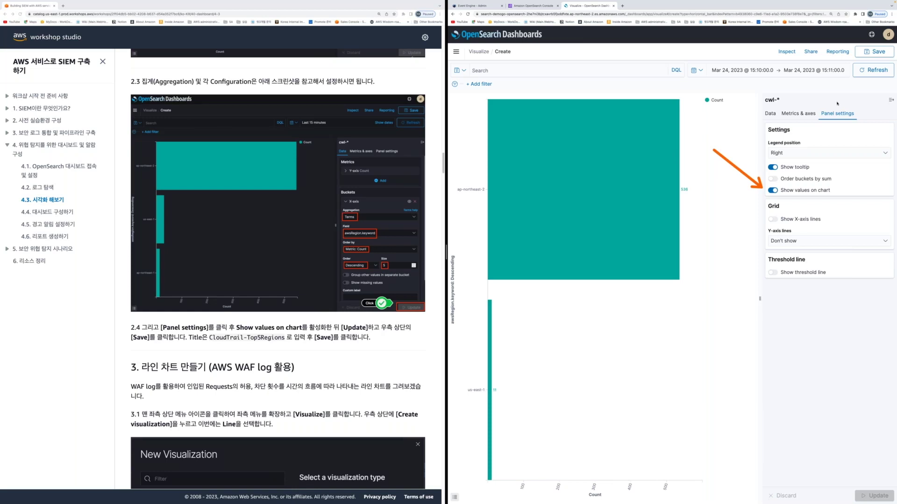
Save the chart as CloudTrail-Top5Regions, using the same name as its description
click(875, 54)
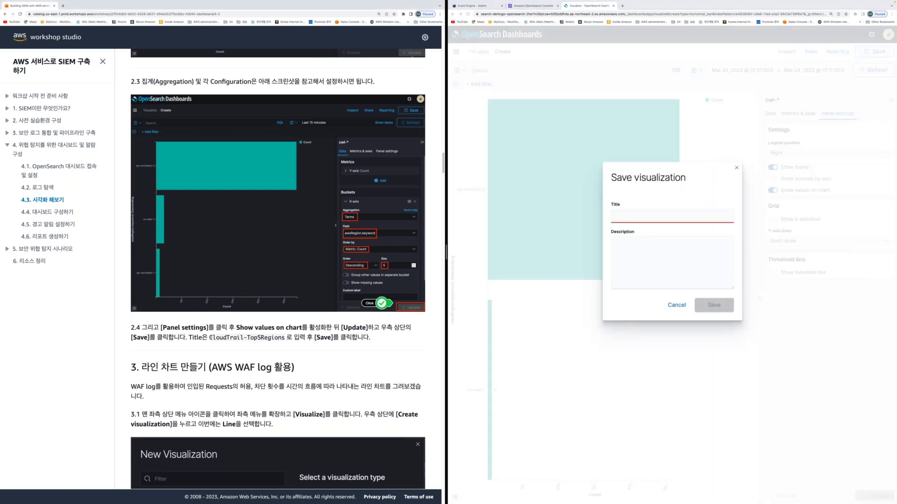
drag(210, 337, 283, 338)
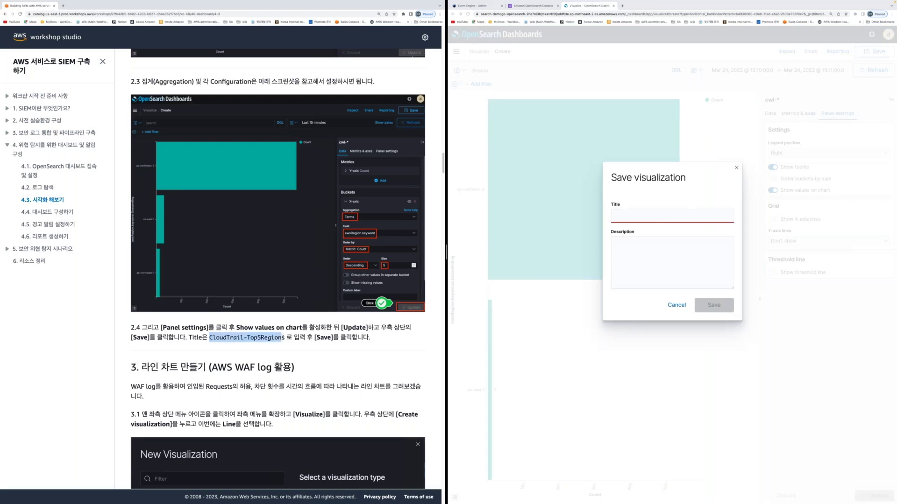
click(671, 216)
key(ctrl+v)
click(672, 262)
key(ctrl+v)
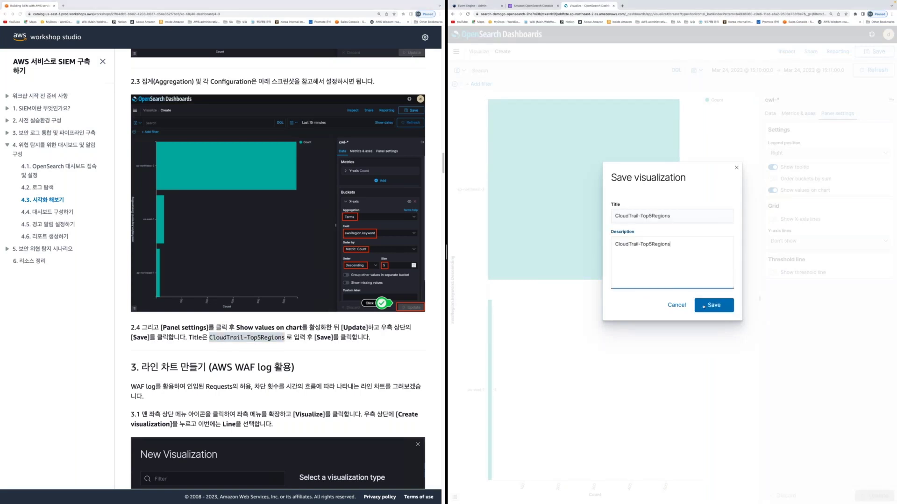
click(703, 306)
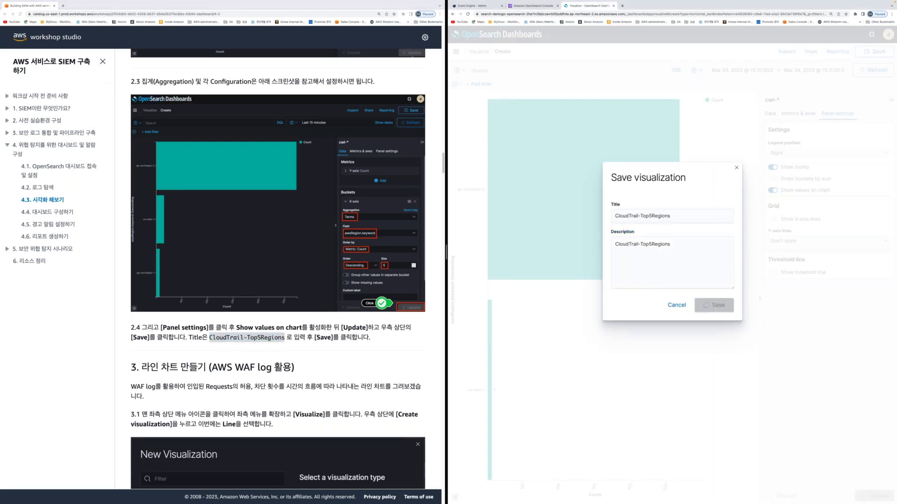
scroll(267, 393, down, 6)
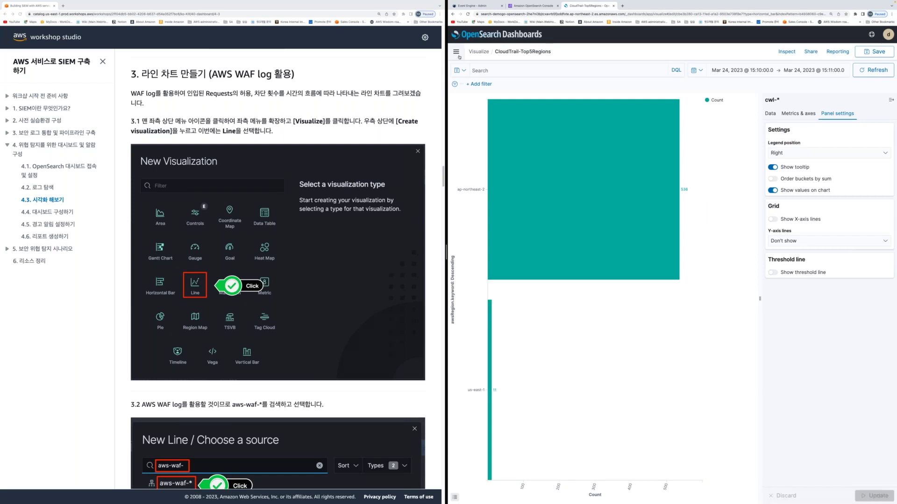
Create a new Line visualization using the aws-waf-logs-* index pattern
click(456, 52)
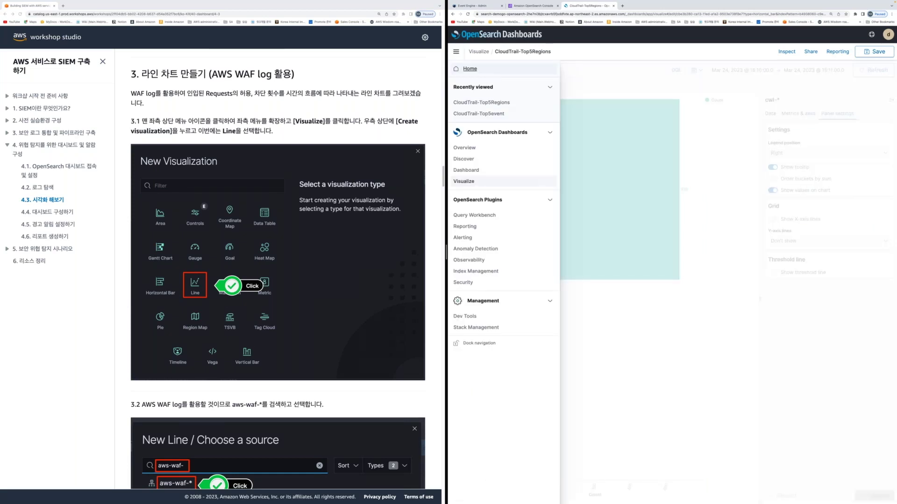
click(464, 181)
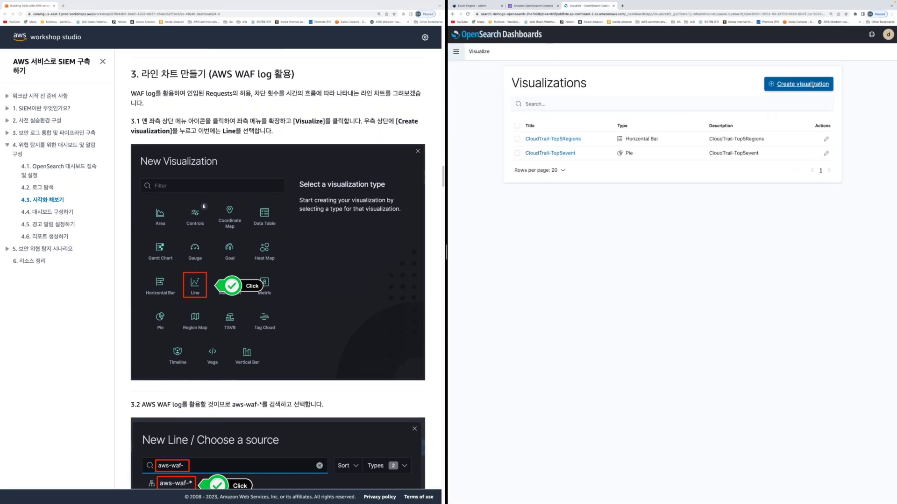
click(813, 85)
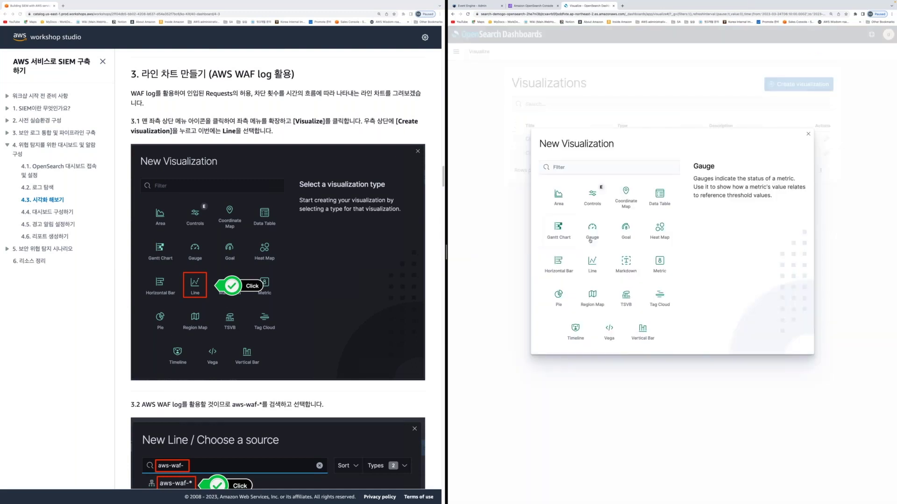
click(592, 261)
scroll(278, 269, down, 4)
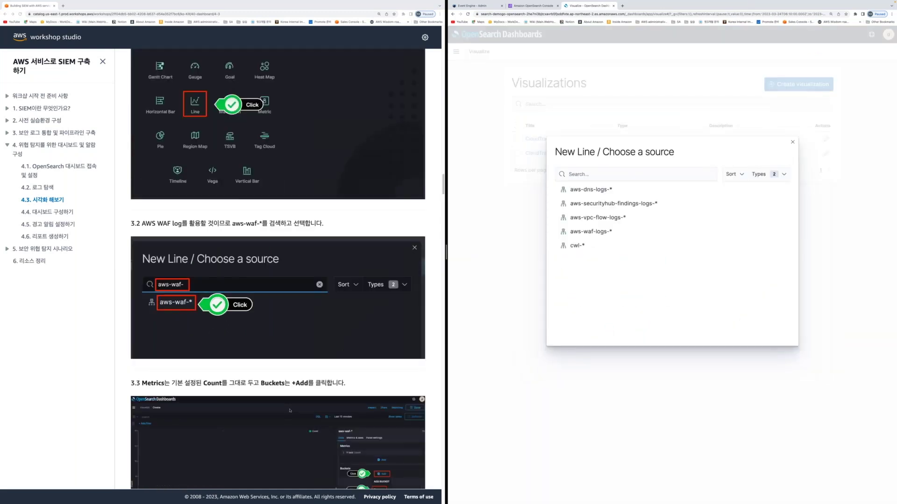
scroll(290, 411, down, 1)
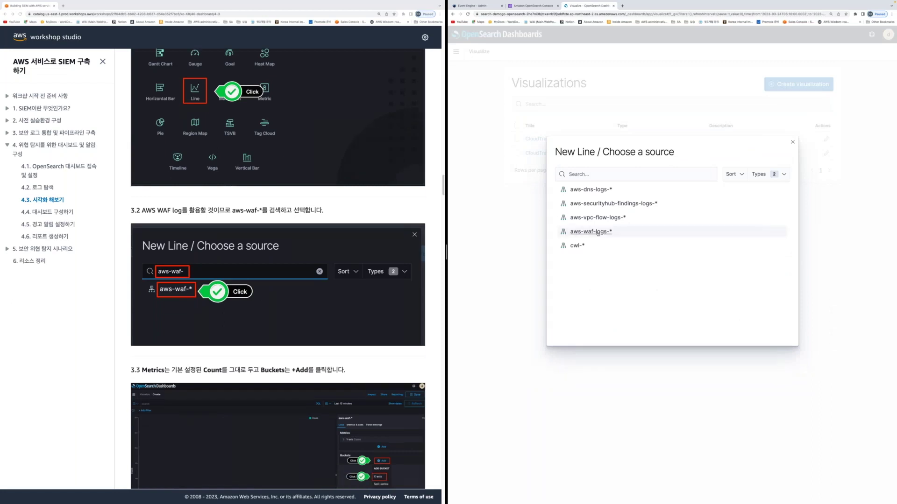
click(590, 231)
scroll(278, 281, down, 4)
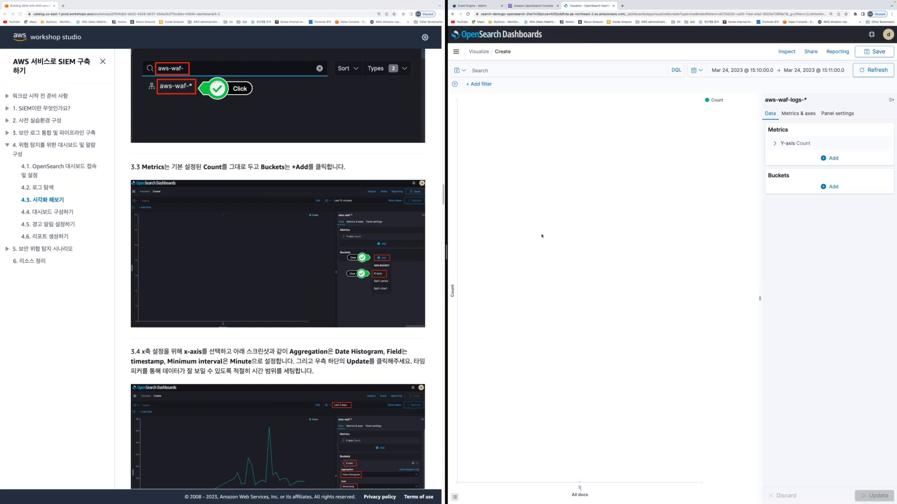
Add an X-axis Date Histogram on timestamp with a Minute minimum interval and update
click(833, 186)
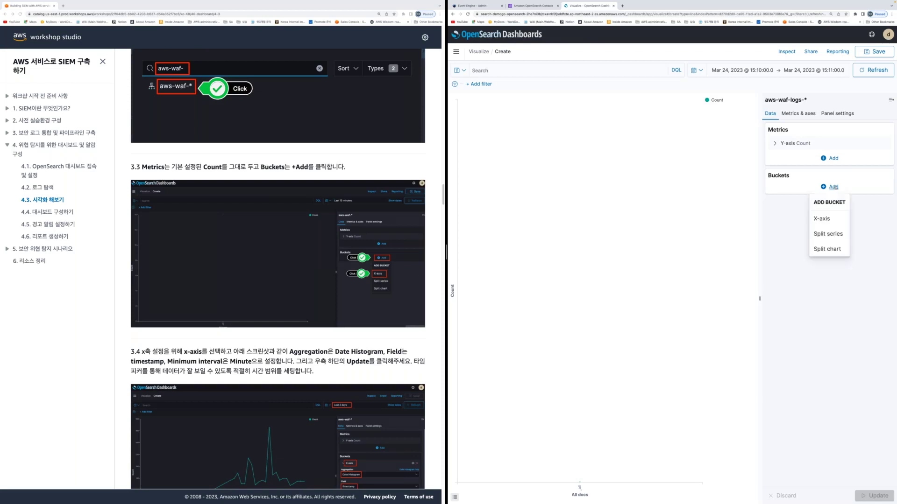
click(826, 220)
scroll(322, 373, down, 3)
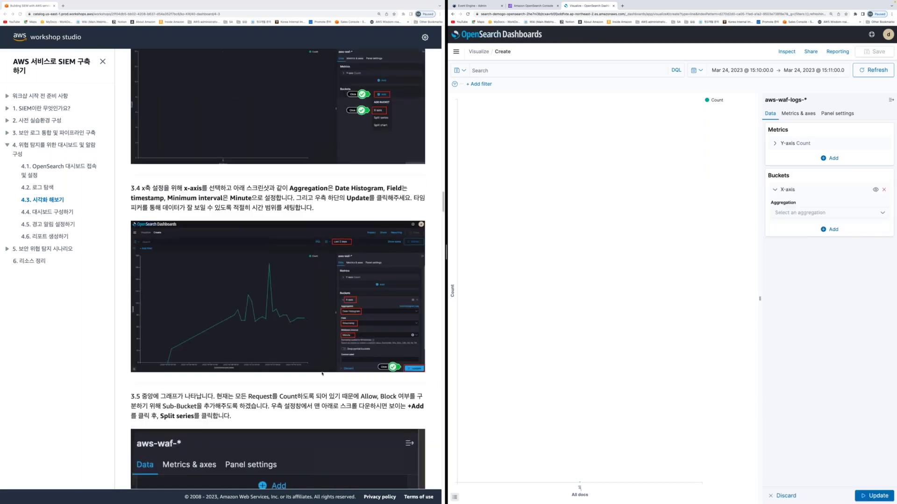
scroll(354, 137, down, 2)
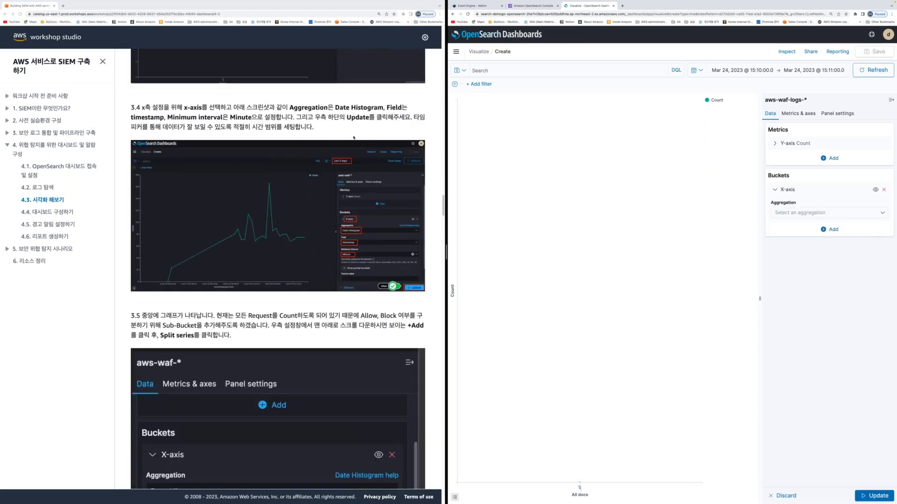
scroll(287, 116, up, 1)
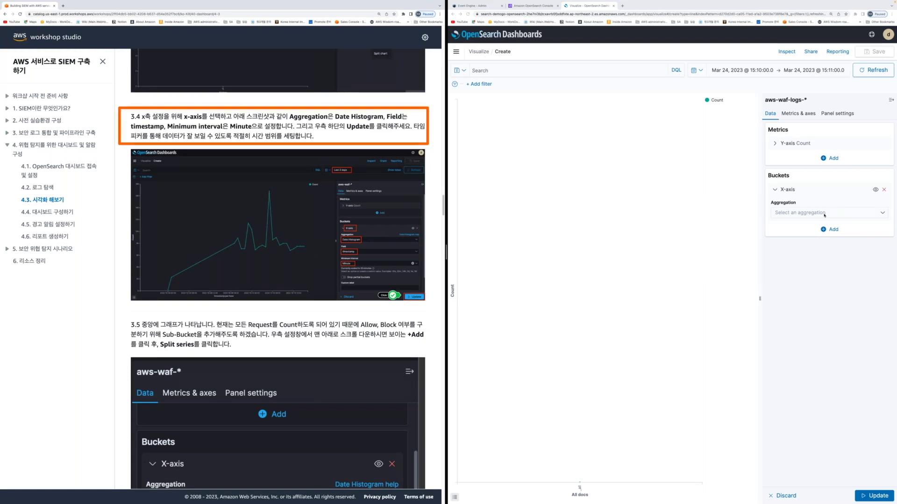
click(826, 215)
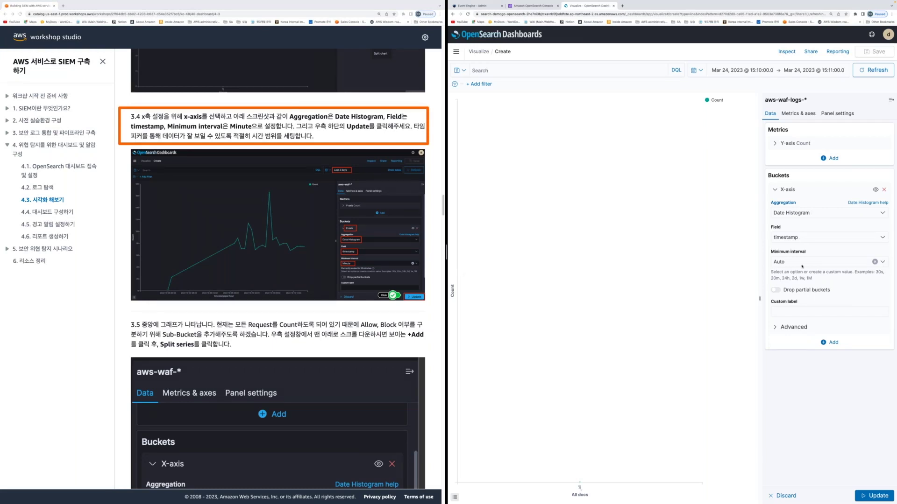
click(801, 264)
click(791, 303)
click(809, 412)
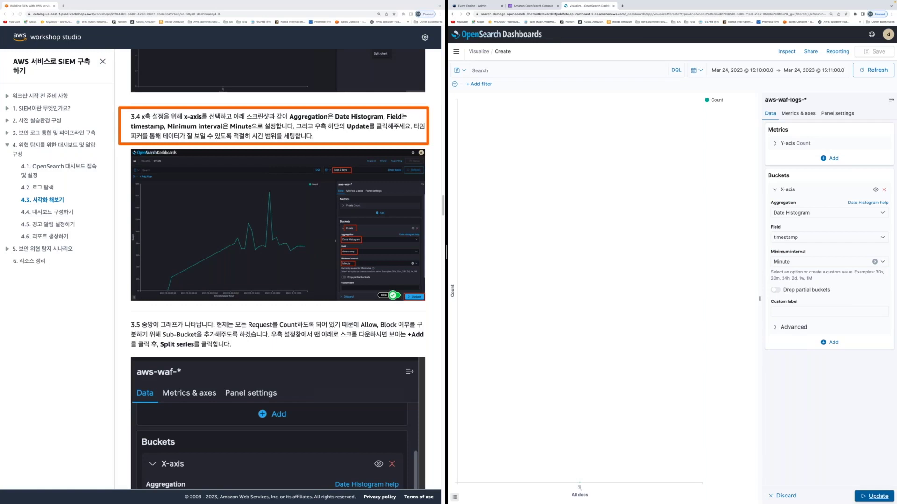
click(874, 496)
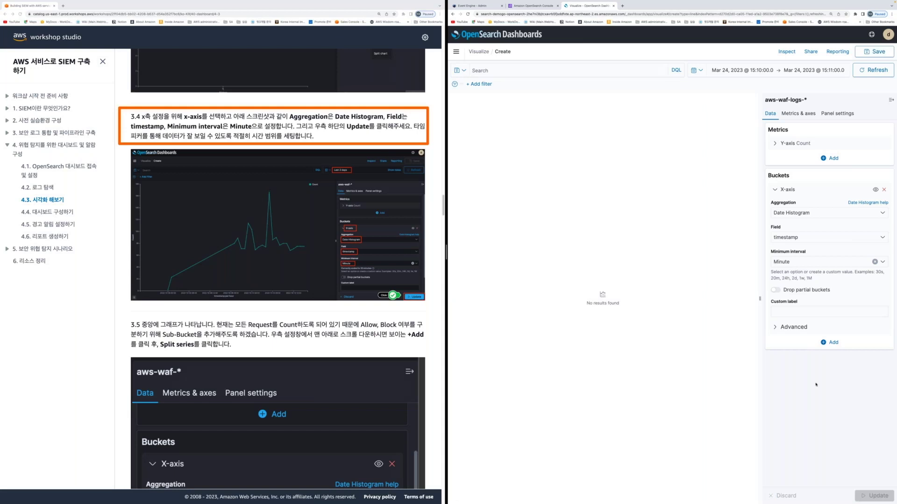
click(697, 70)
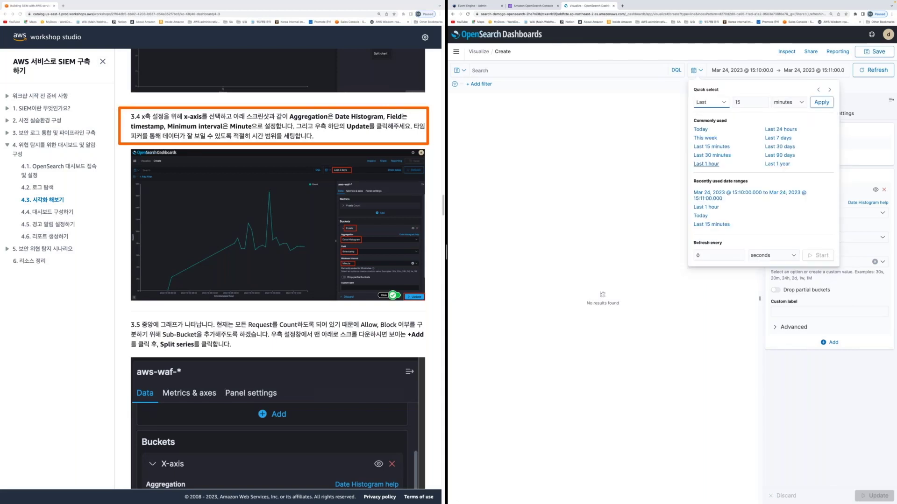
Set the time range to Today so the WAF count line reappears
click(780, 130)
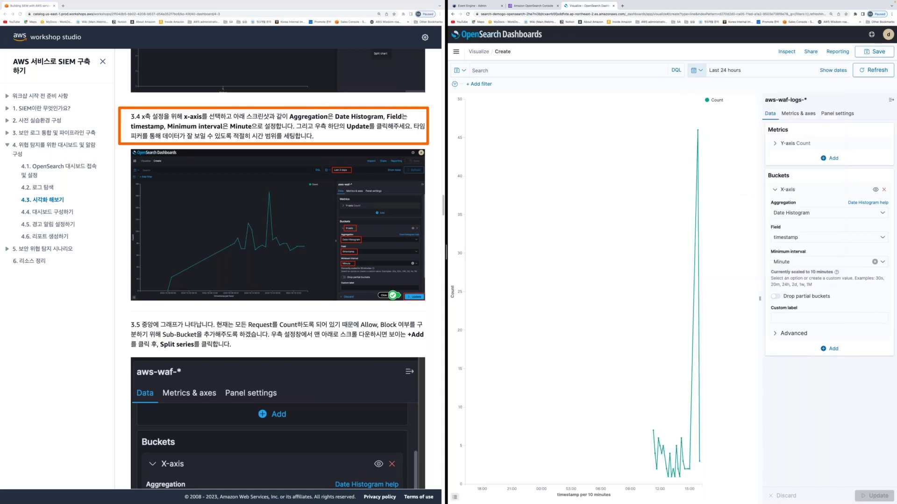
click(700, 71)
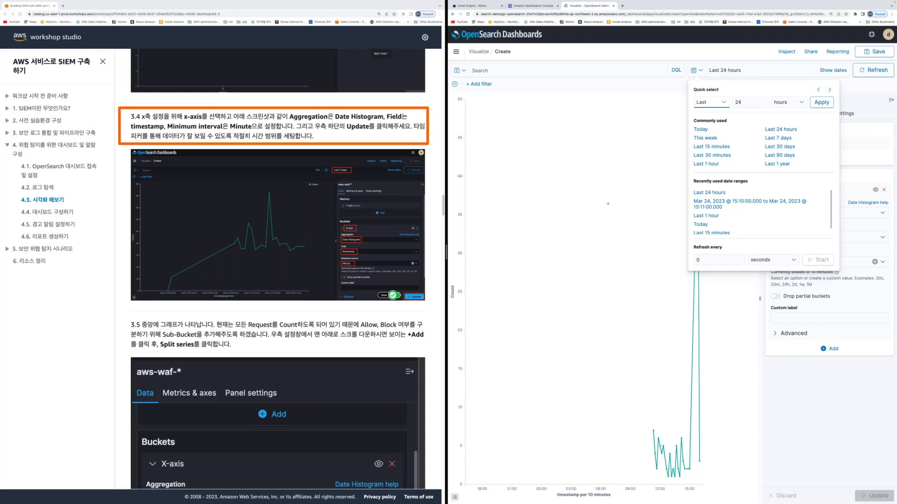
click(607, 203)
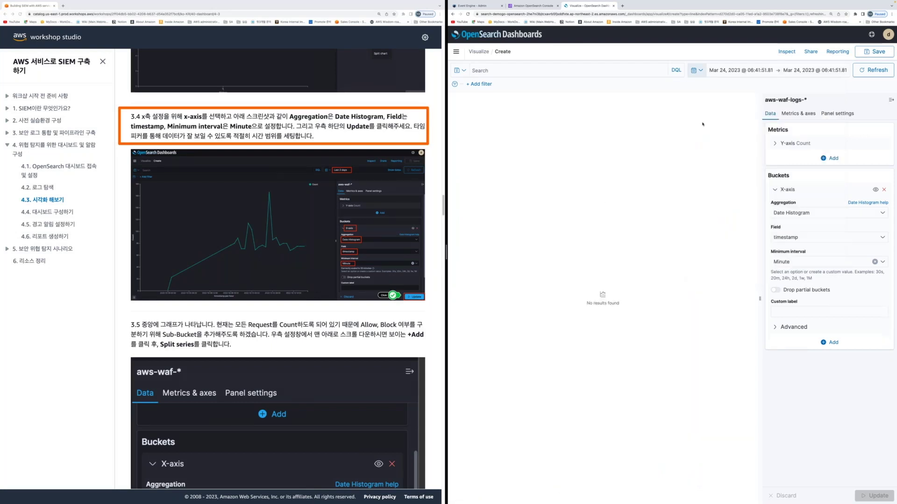
click(697, 70)
click(700, 129)
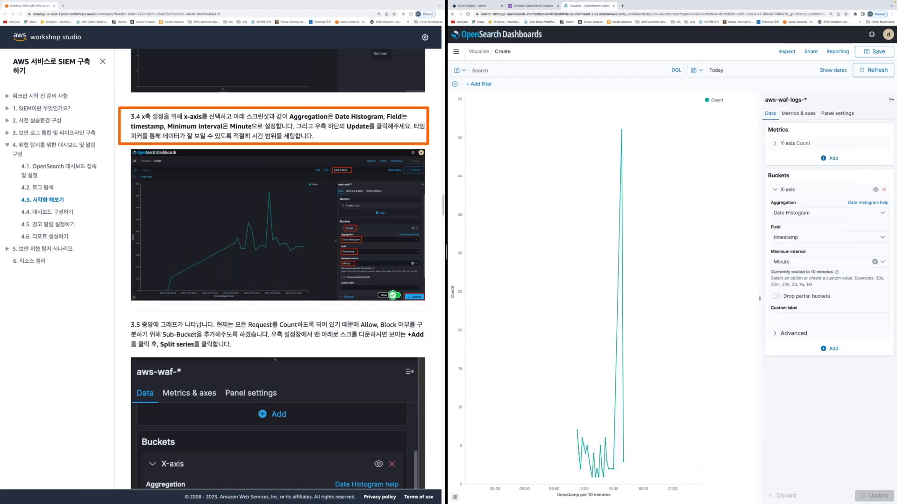
Scroll the guide down to step 3.5 about adding a Split series sub-bucket
scroll(275, 359, down, 3)
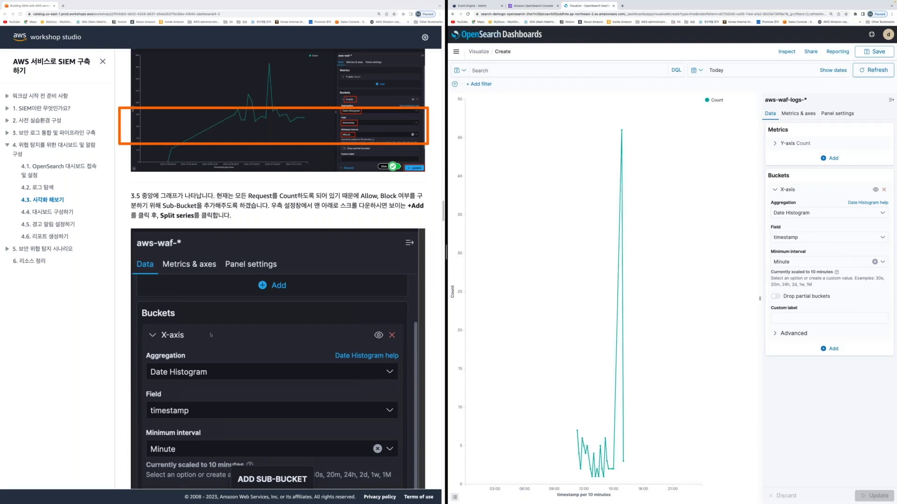
scroll(210, 335, down, 1)
scroll(228, 241, up, 2)
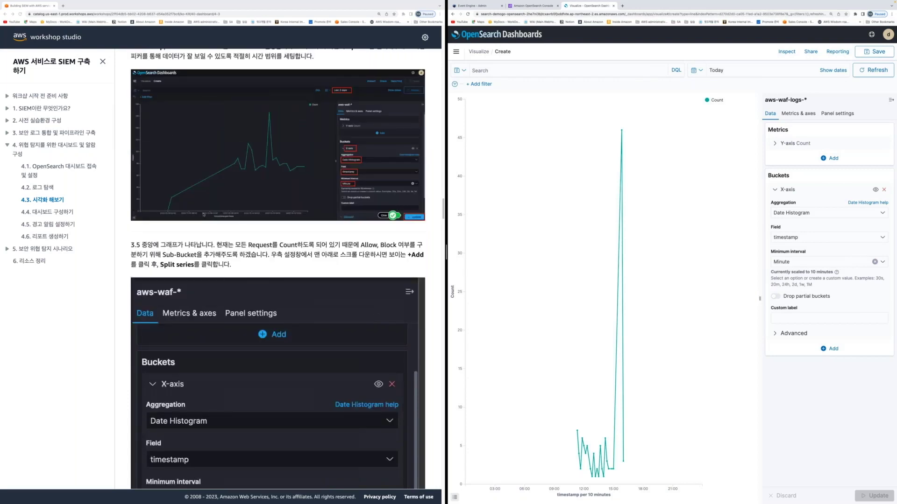
scroll(204, 215, down, 3)
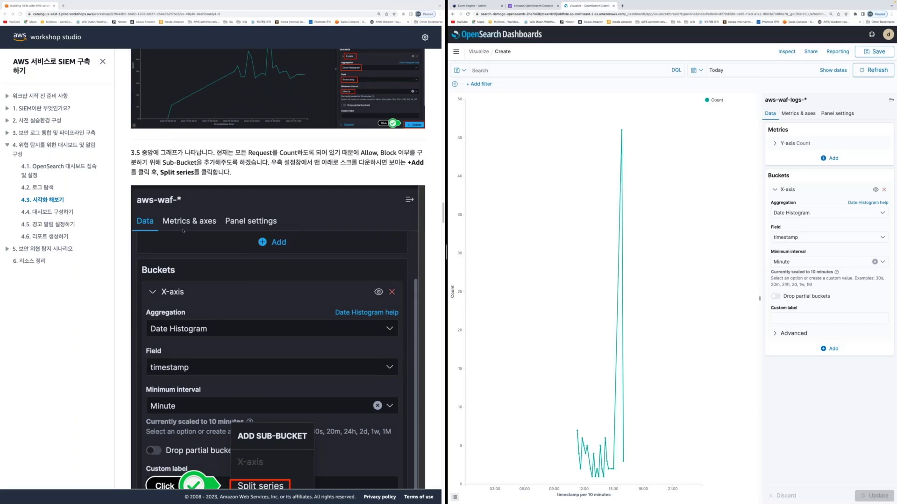
scroll(179, 241, down, 1)
scroll(179, 240, down, 1)
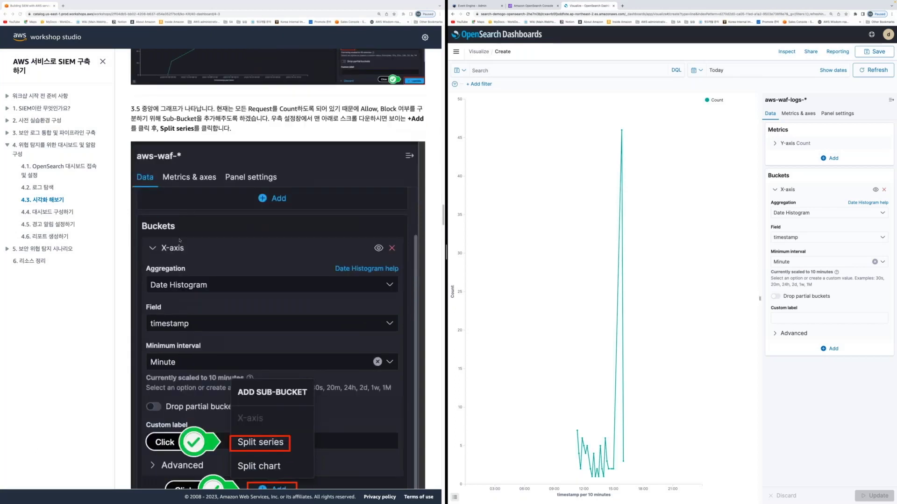
scroll(208, 201, up, 1)
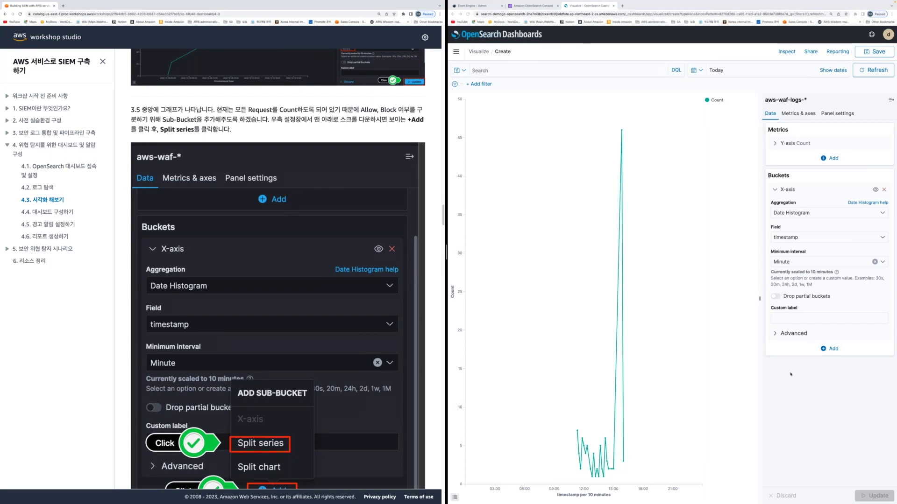
scroll(301, 398, down, 1)
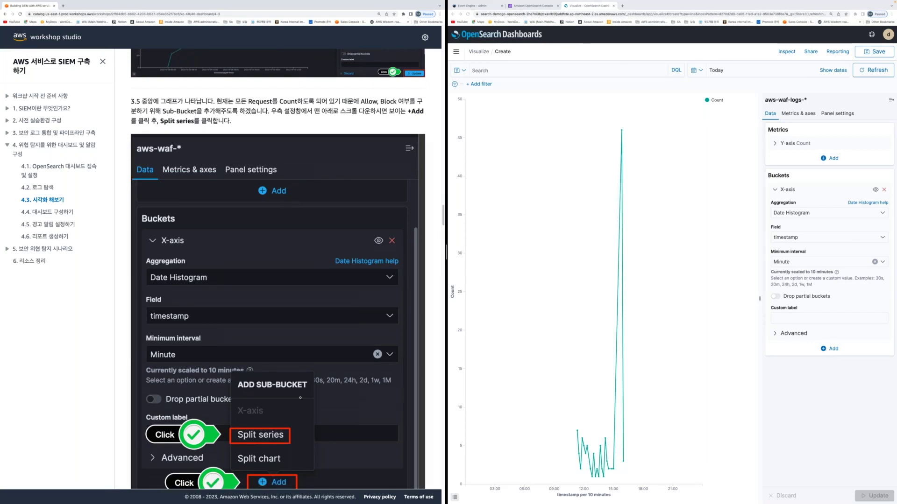
scroll(301, 398, down, 3)
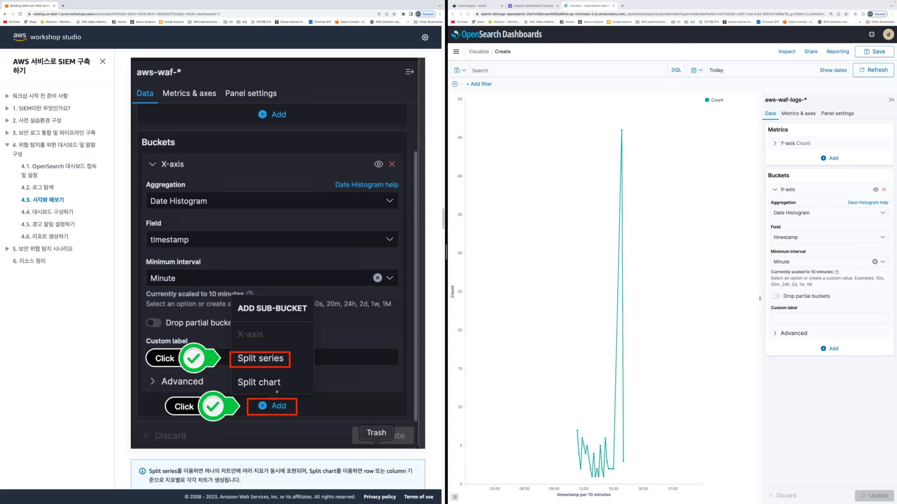
Add a Split series sub-bucket using Terms on action.keyword
click(833, 349)
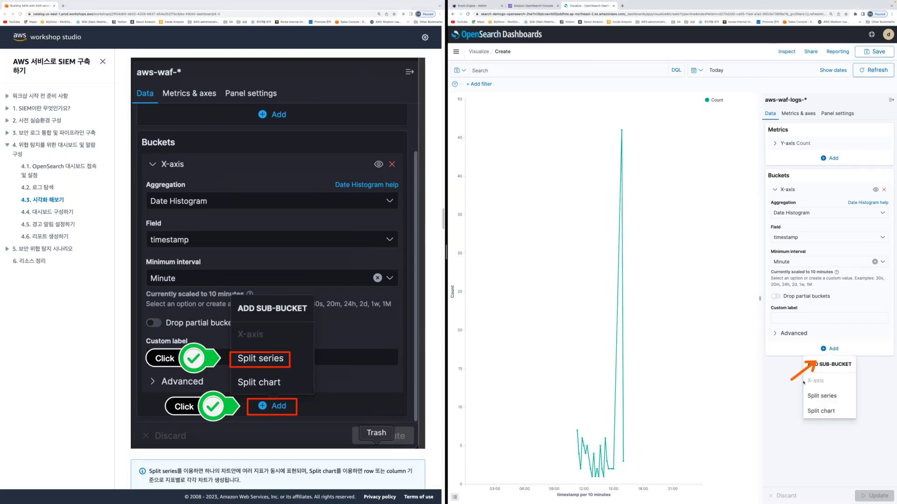
click(821, 397)
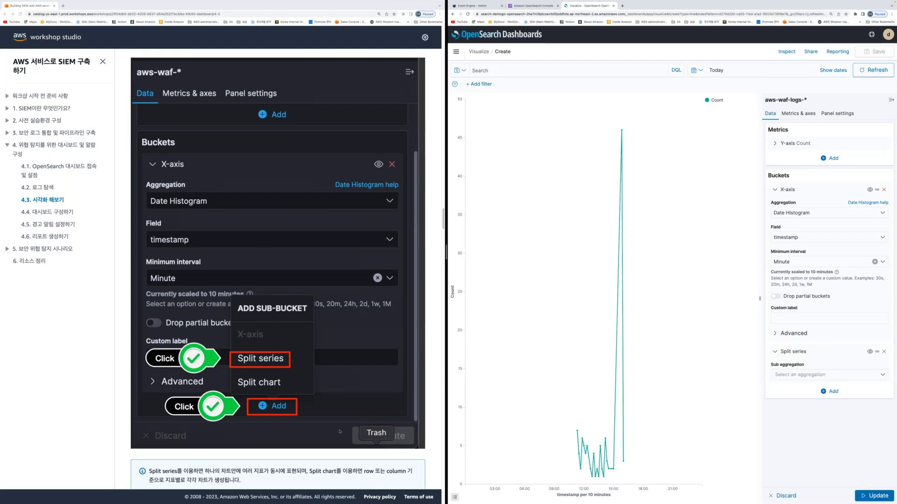
scroll(339, 431, down, 8)
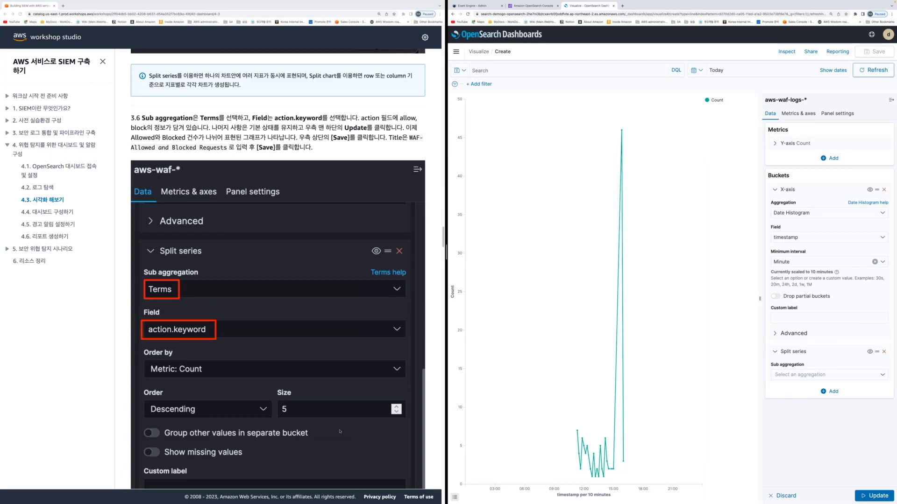
scroll(340, 432, down, 1)
click(827, 375)
click(797, 404)
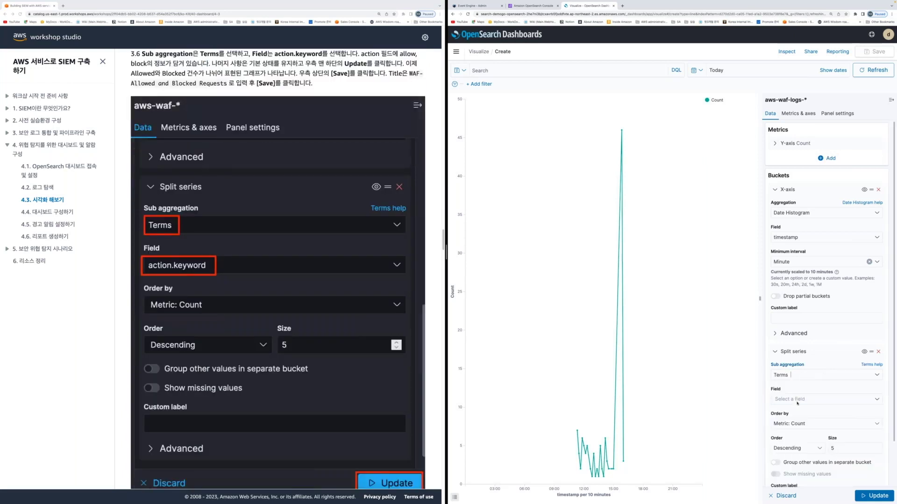
text(action.)
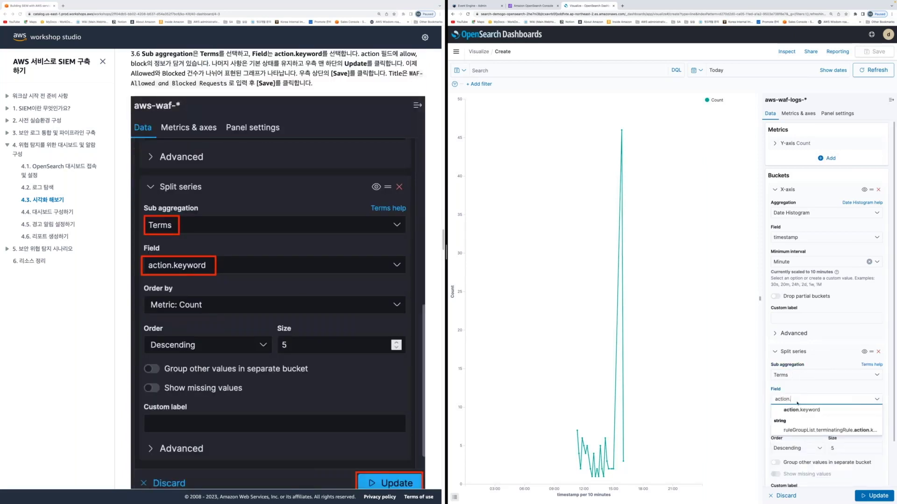
key(Down)
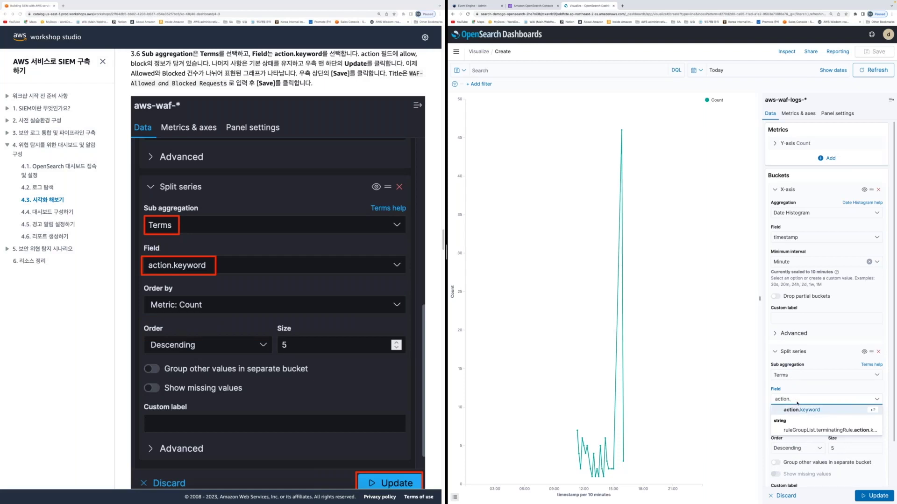
key(Return)
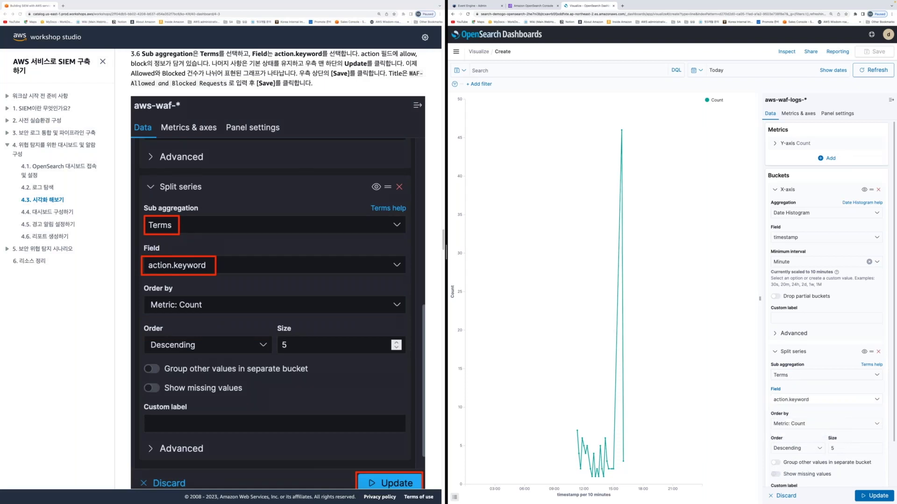
Apply the split and check the ALLOW and BLOCK series by toggling BLOCK in the legend
scroll(333, 389, down, 4)
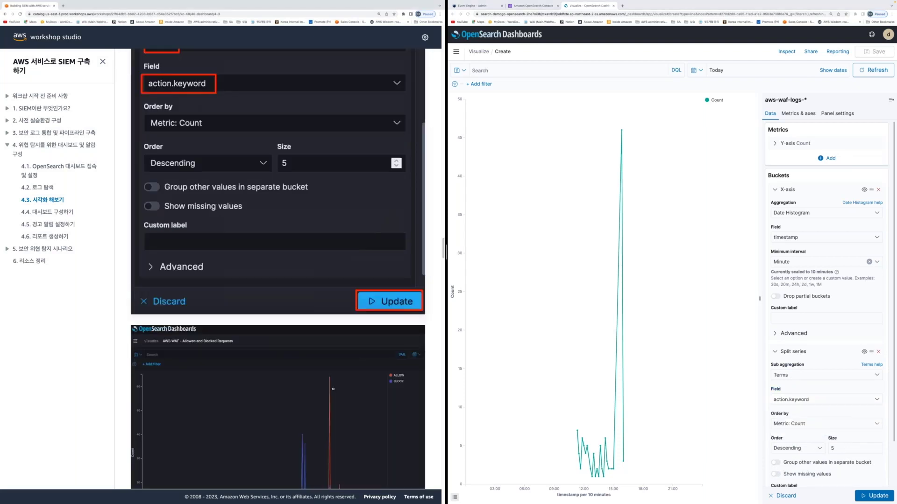
click(822, 400)
key(ctrl+Return)
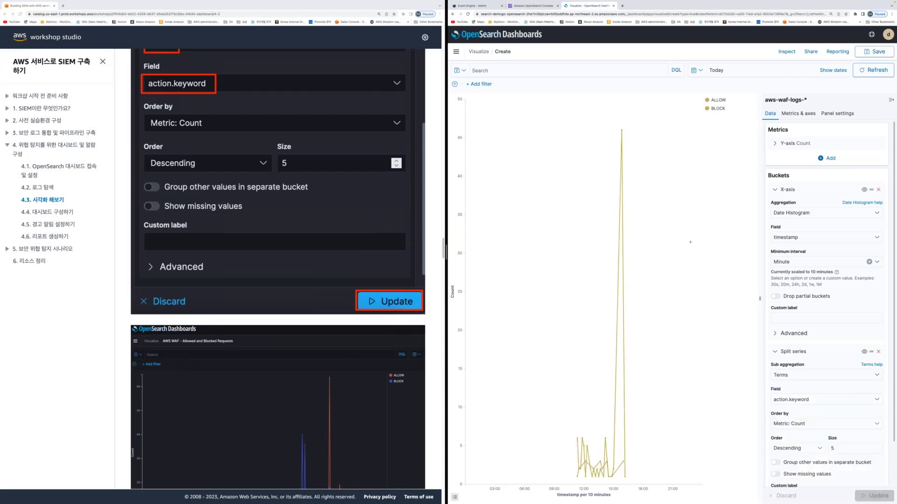
click(711, 110)
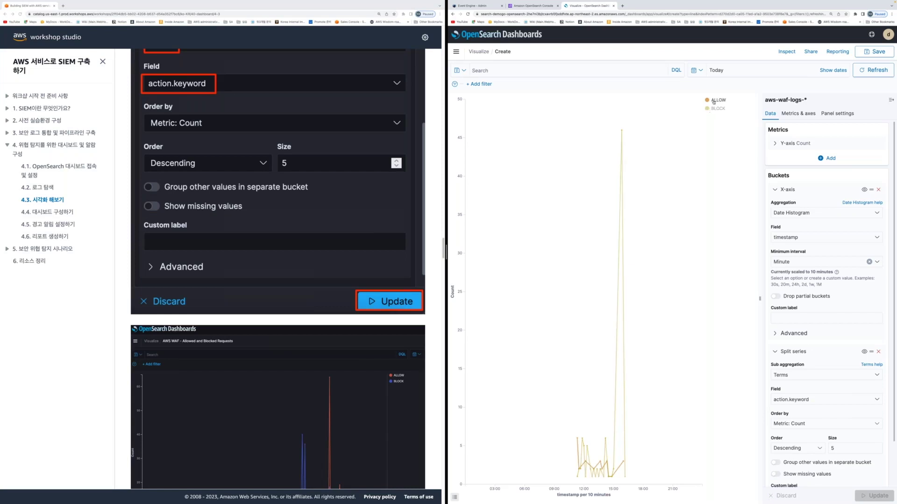
click(713, 110)
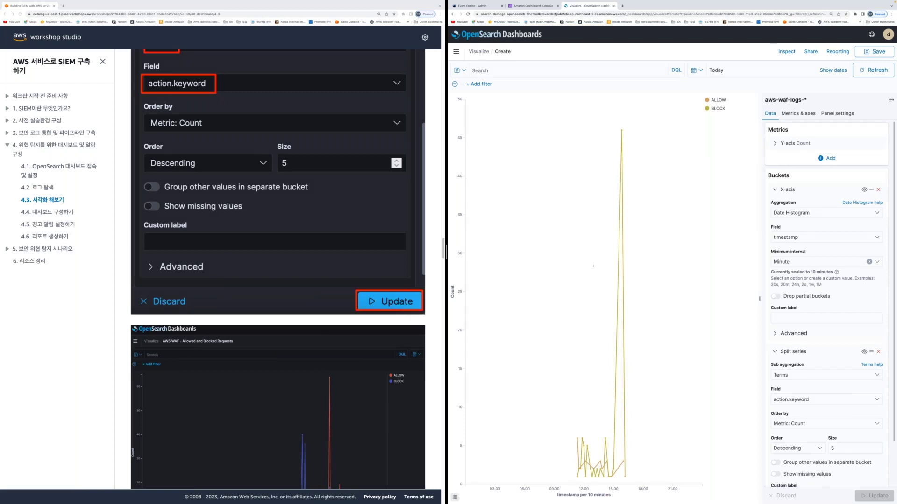
scroll(98, 397, down, 4)
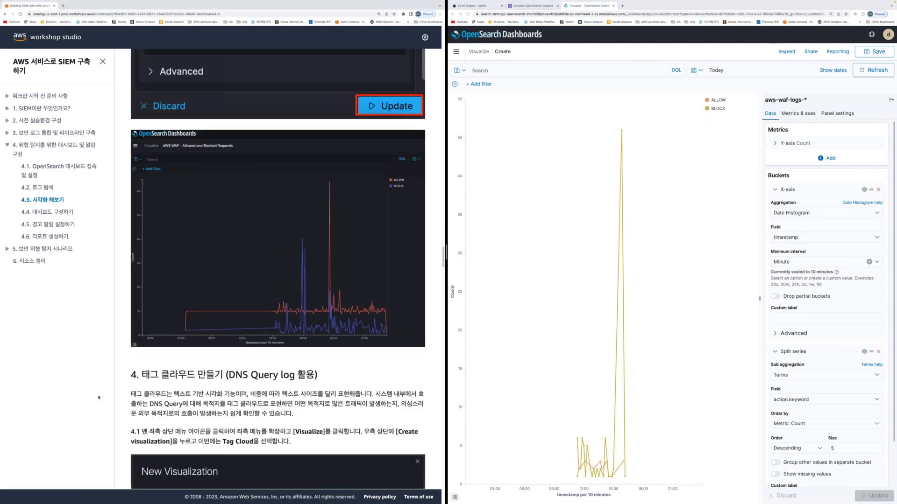
scroll(99, 398, down, 1)
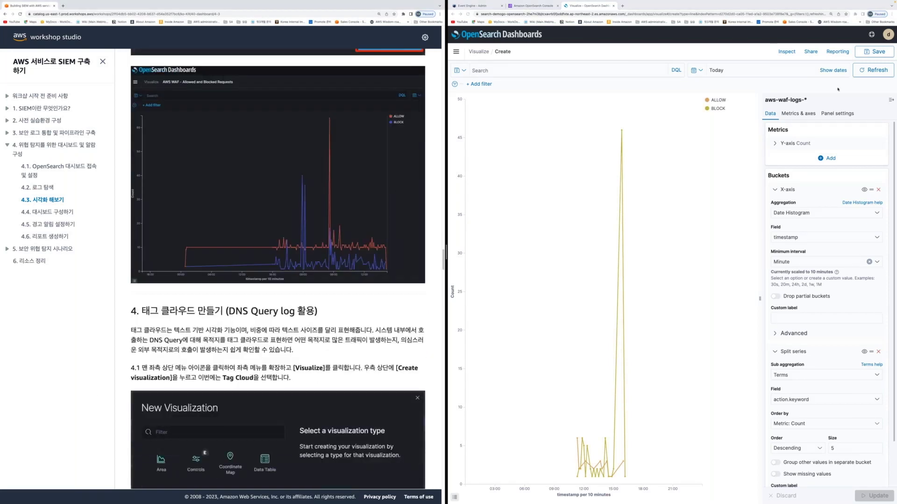
Copy the title 'WAF-Allowed and Blocked Requests' from the guide's step 3.6
click(873, 52)
scroll(300, 287, up, 4)
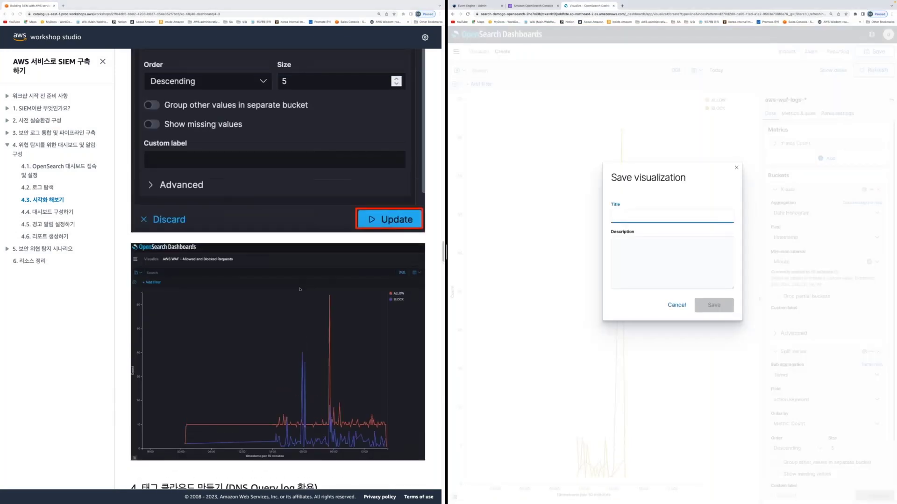
scroll(300, 287, up, 6)
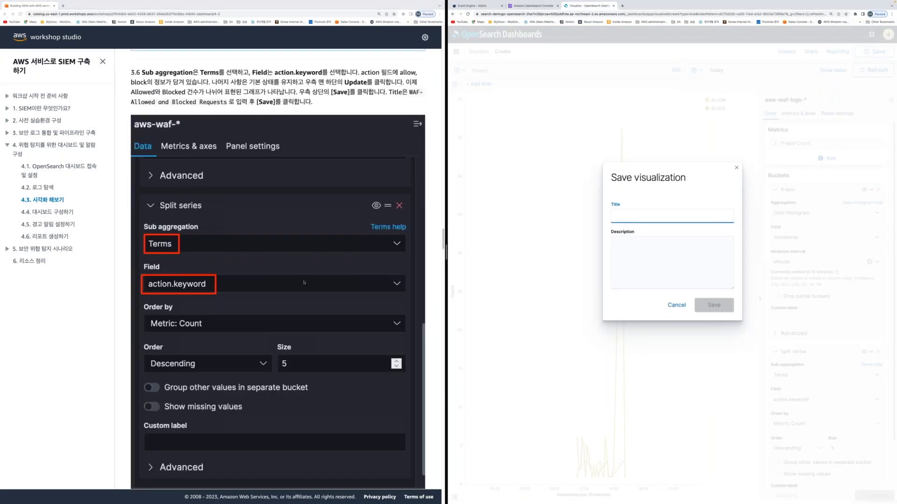
click(303, 283)
scroll(303, 282, up, 1)
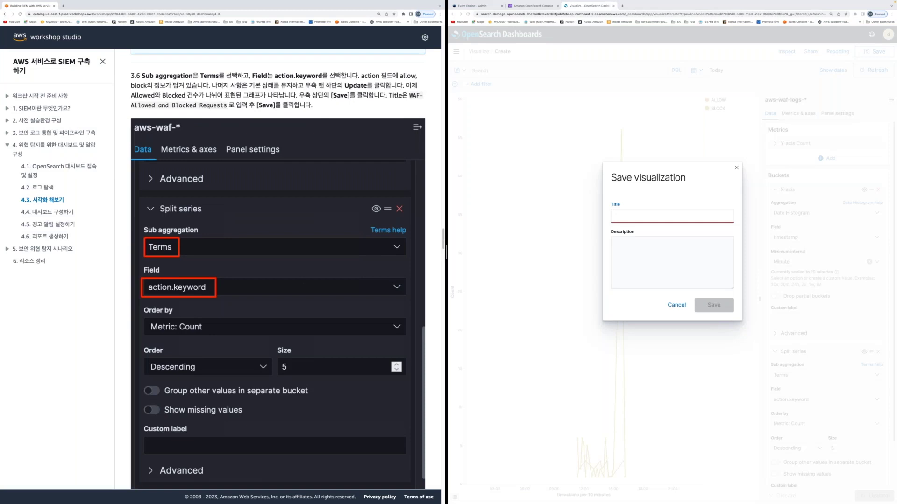
drag(408, 95, 213, 96)
drag(409, 95, 227, 105)
key(super+c)
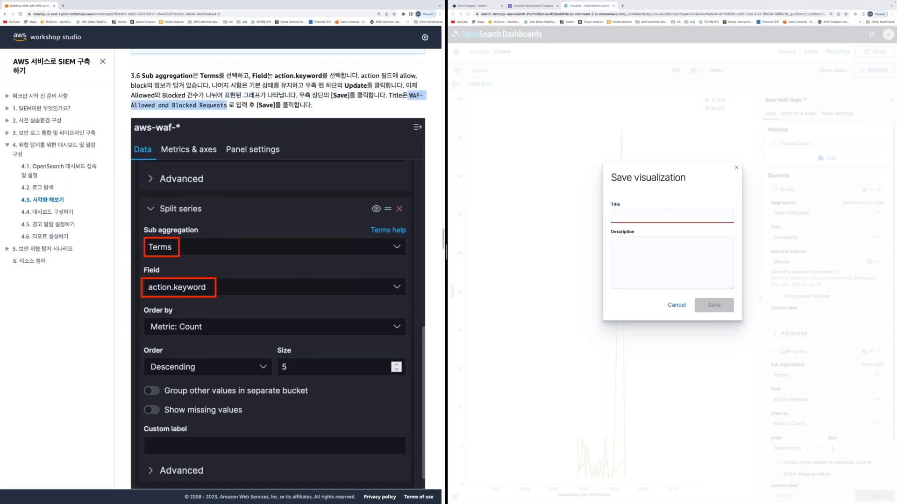
Paste it as both title and description and save the visualization
click(627, 218)
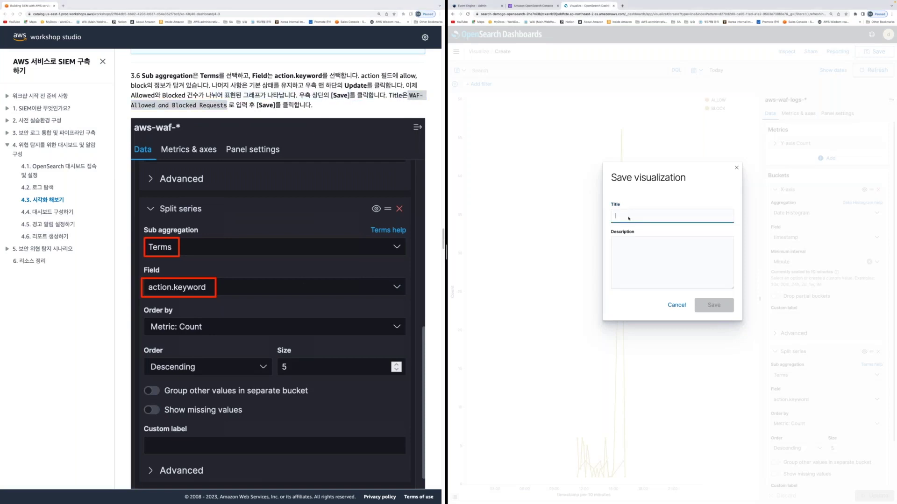
key(super+v)
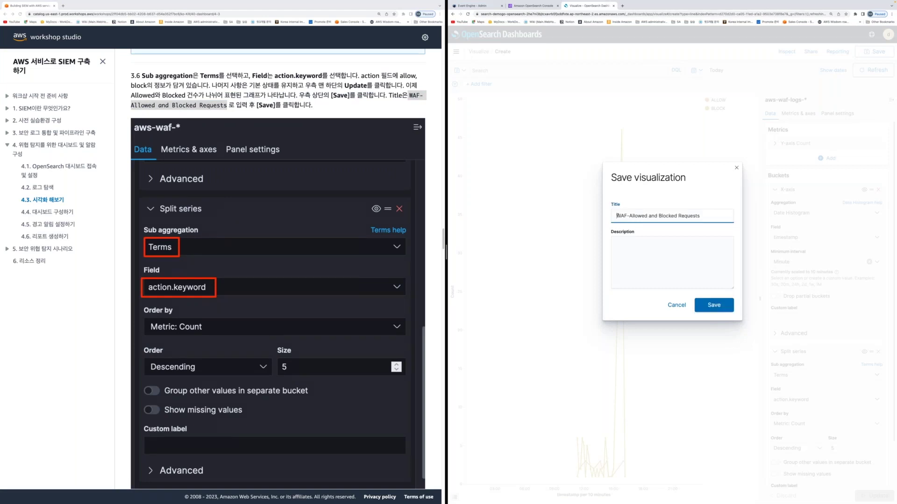
key(Tab)
key(super+v)
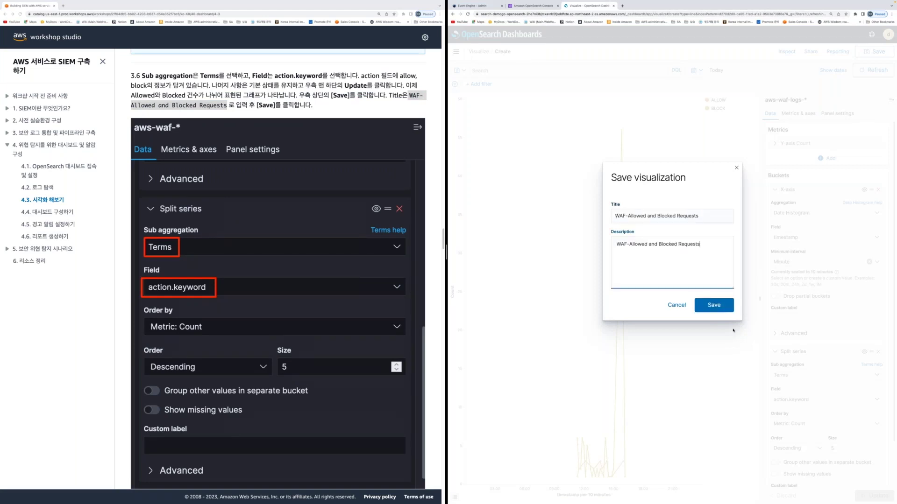
click(714, 305)
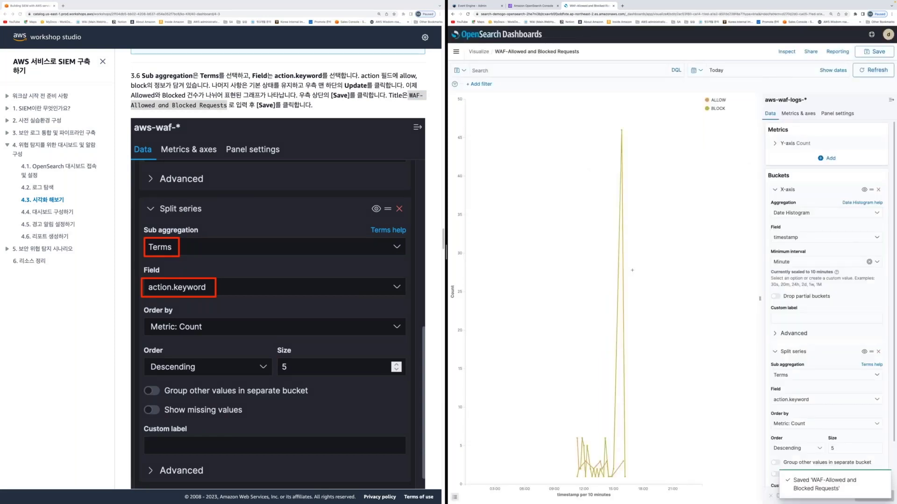
scroll(207, 389, down, 10)
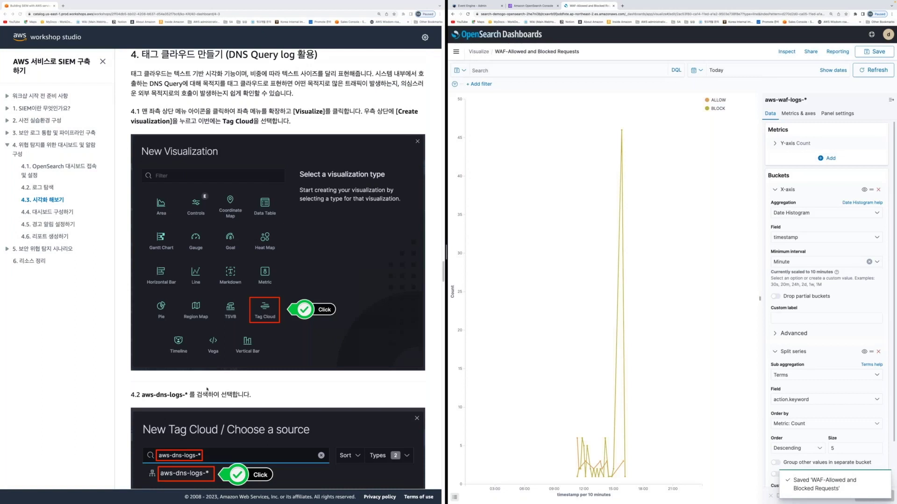
scroll(357, 220, up, 1)
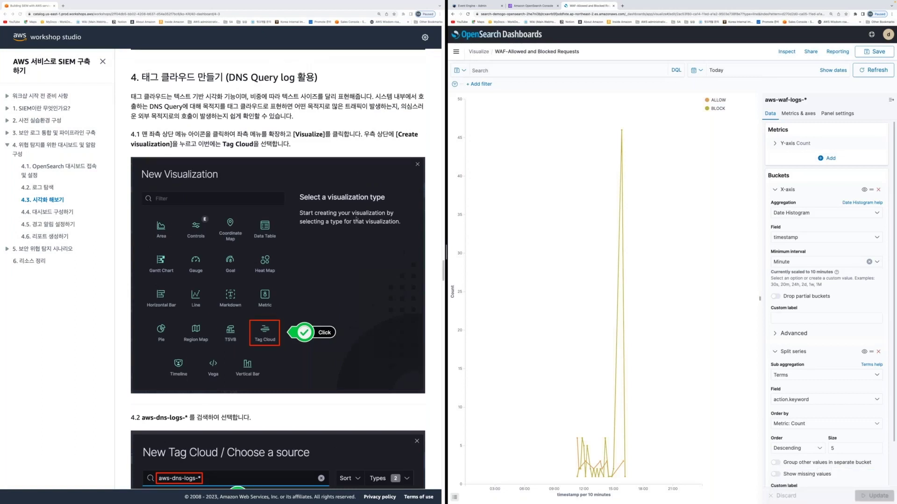
Create a new Tag Cloud visualization on the aws-dns-logs-* index pattern
click(479, 51)
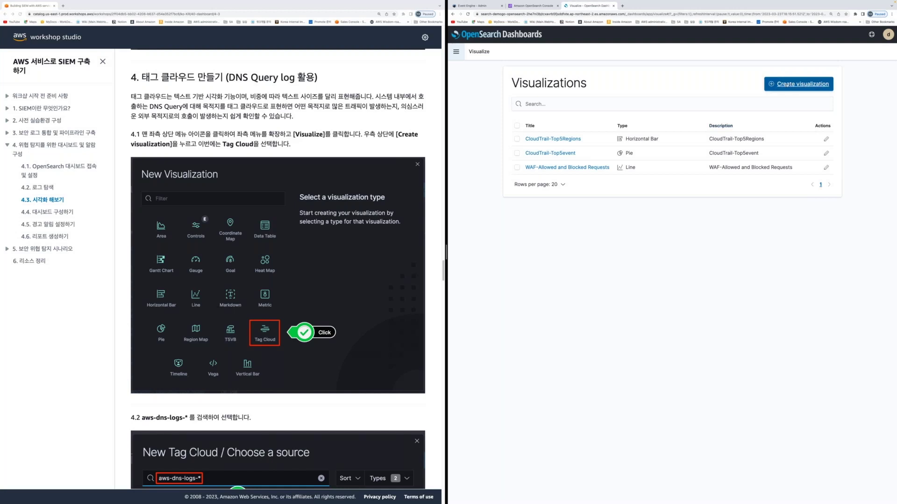
click(799, 84)
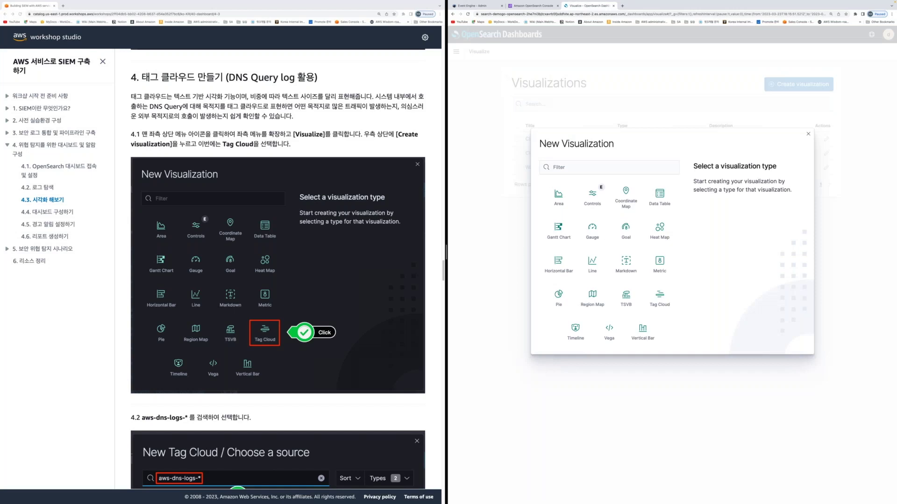
click(659, 301)
click(609, 189)
scroll(250, 367, down, 5)
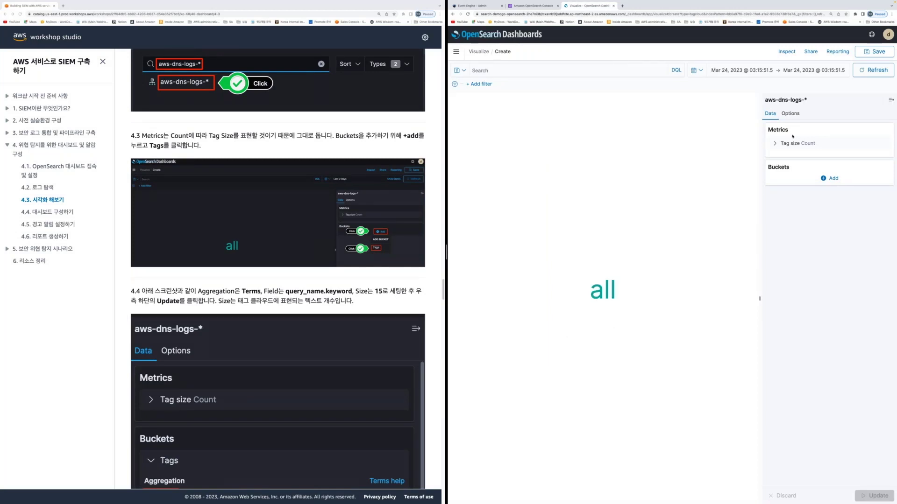
Add a Tags bucket using Terms on query_name.keyword
click(831, 178)
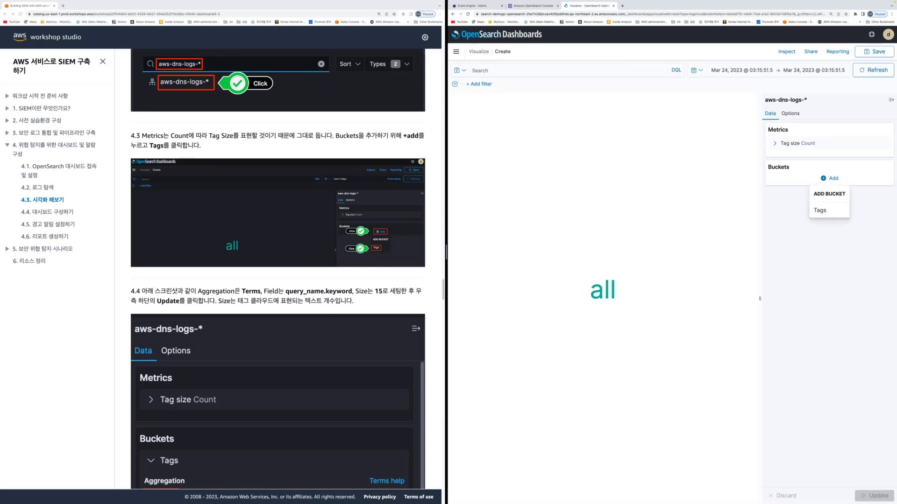
click(820, 210)
scroll(385, 376, down, 3)
scroll(385, 376, down, 4)
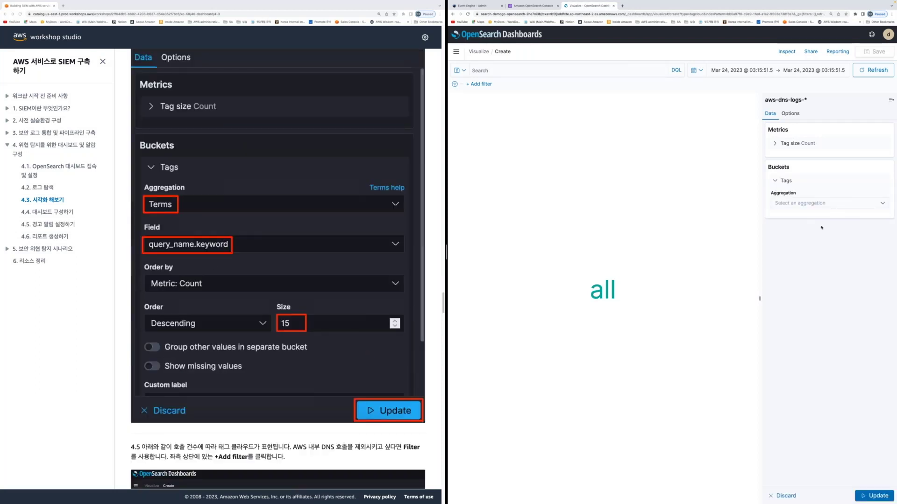
click(813, 203)
click(794, 218)
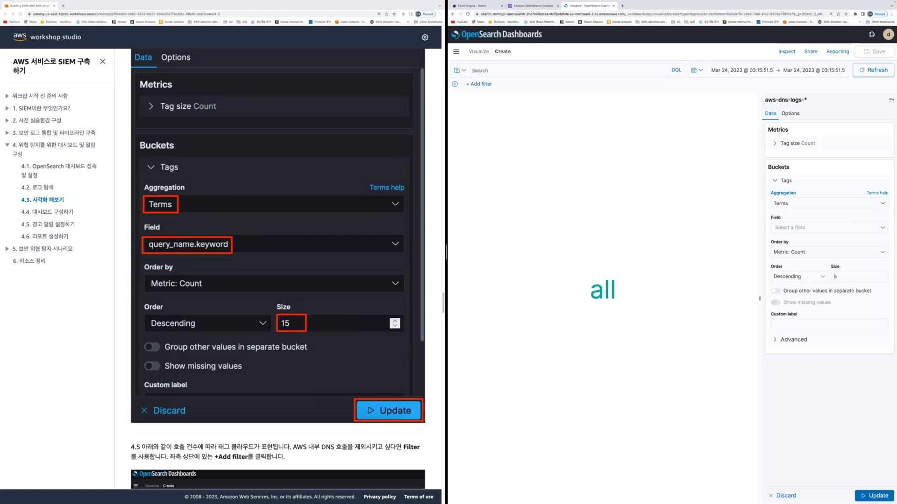
click(795, 228)
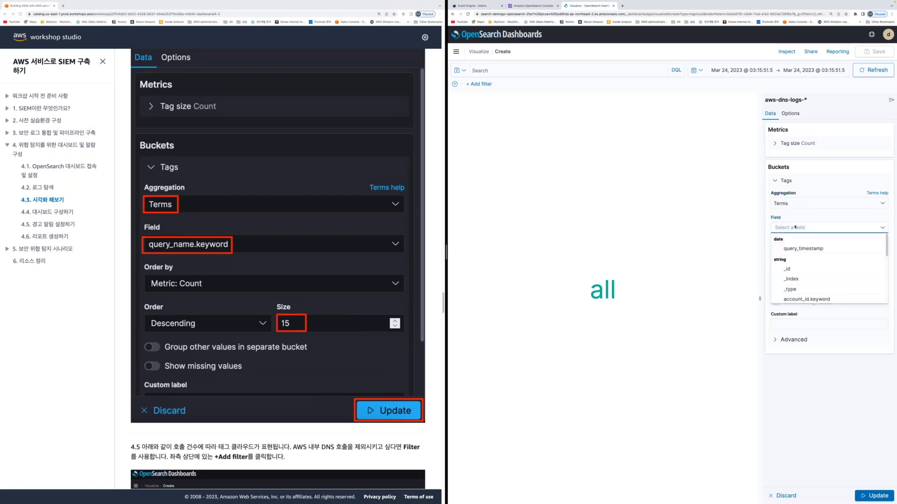
text(qu)
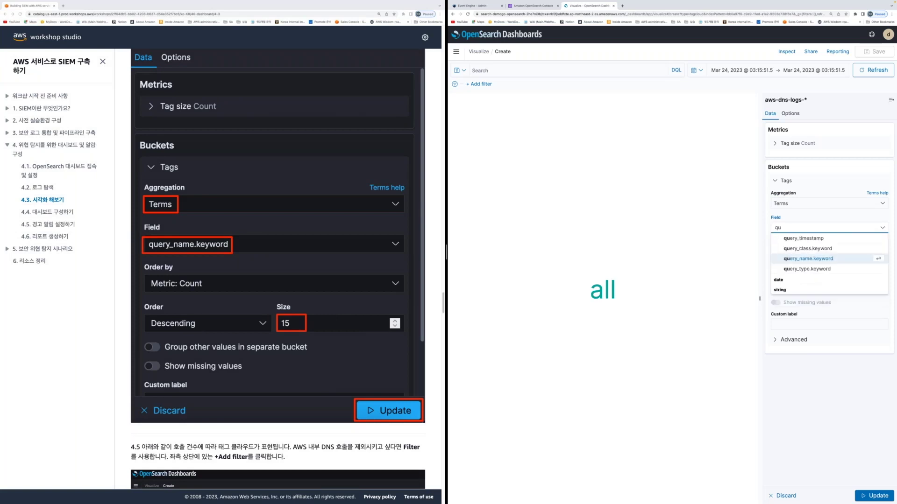
key(Return)
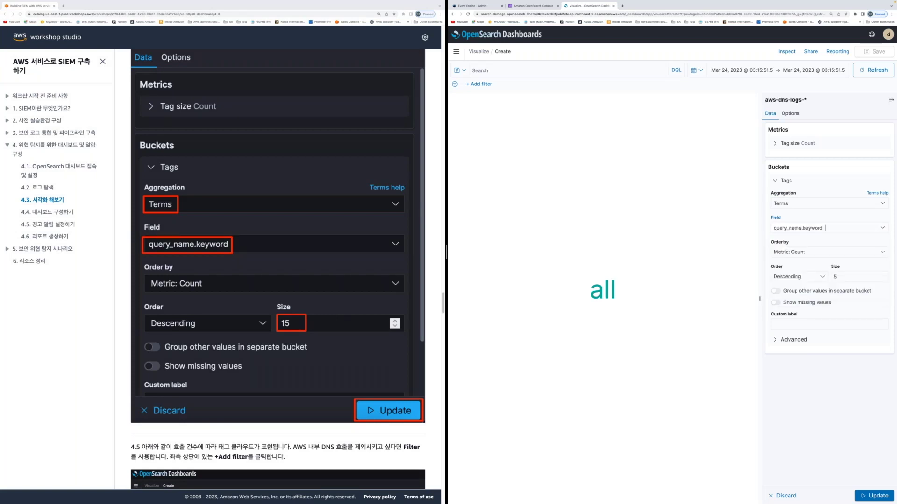
Set the tag size to 15, update, and limit the time range to Today
double_click(847, 275)
text(15)
click(815, 383)
click(869, 497)
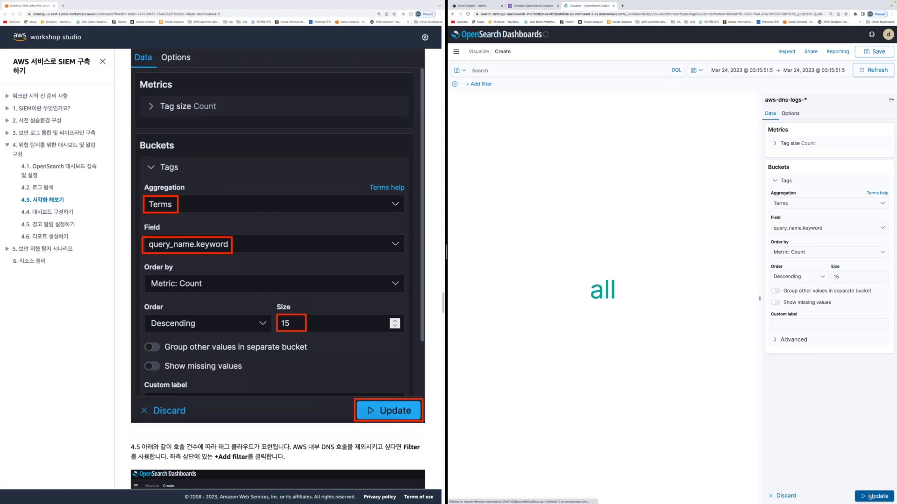
click(696, 70)
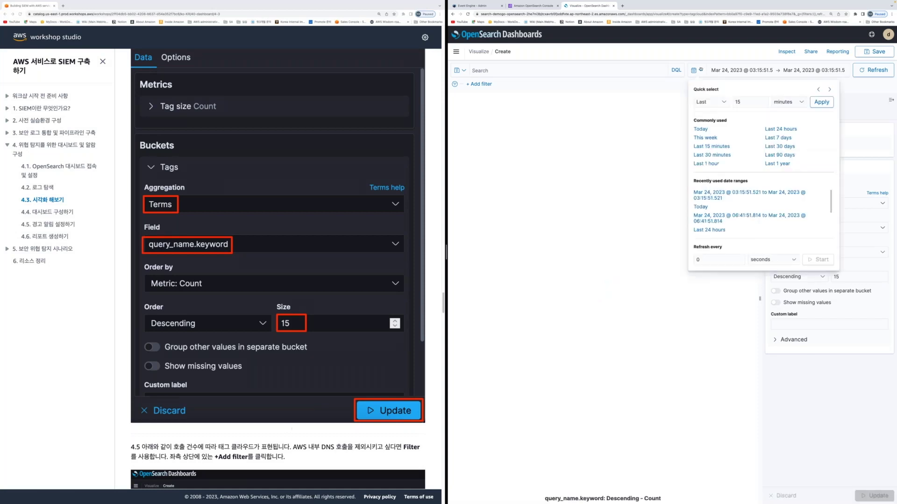
click(700, 129)
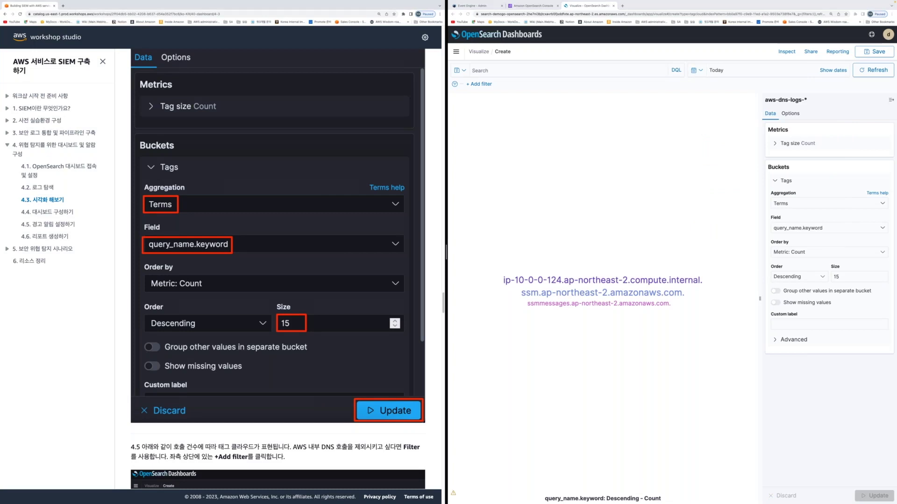
scroll(216, 439, down, 4)
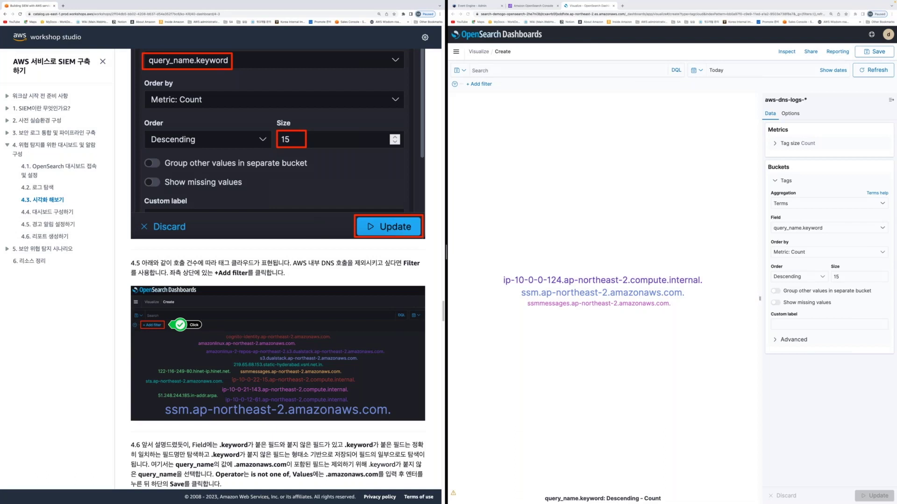
scroll(326, 336, down, 5)
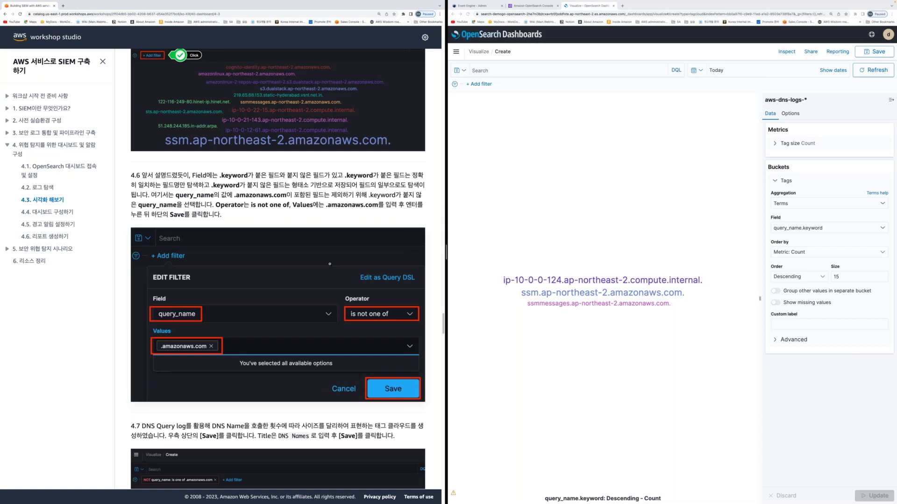
scroll(329, 264, down, 5)
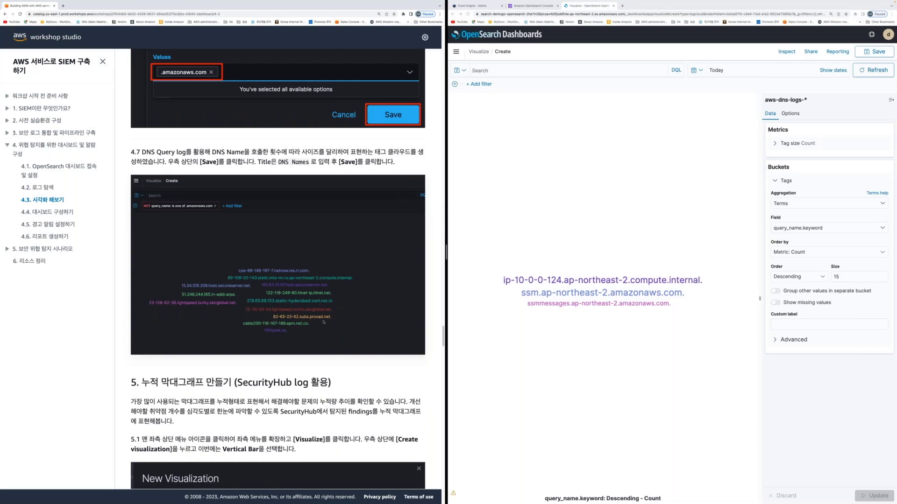
scroll(324, 322, down, 2)
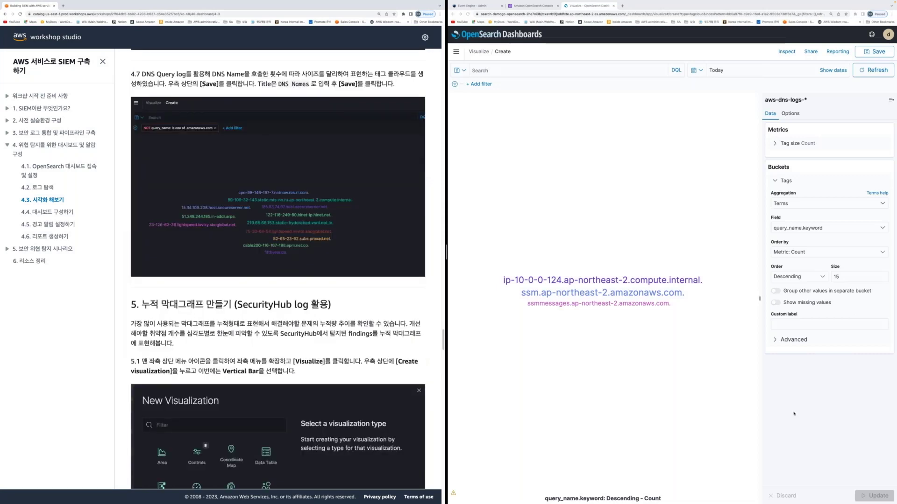
click(744, 376)
click(263, 346)
Save the aws-dns-logs-* tag cloud with title and description both 'DNS Names'
scroll(262, 346, down, 3)
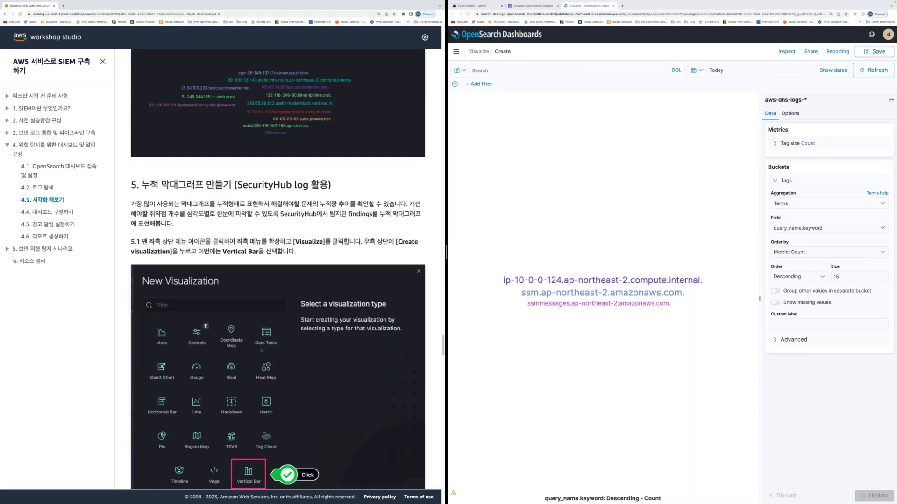
scroll(261, 351, down, 2)
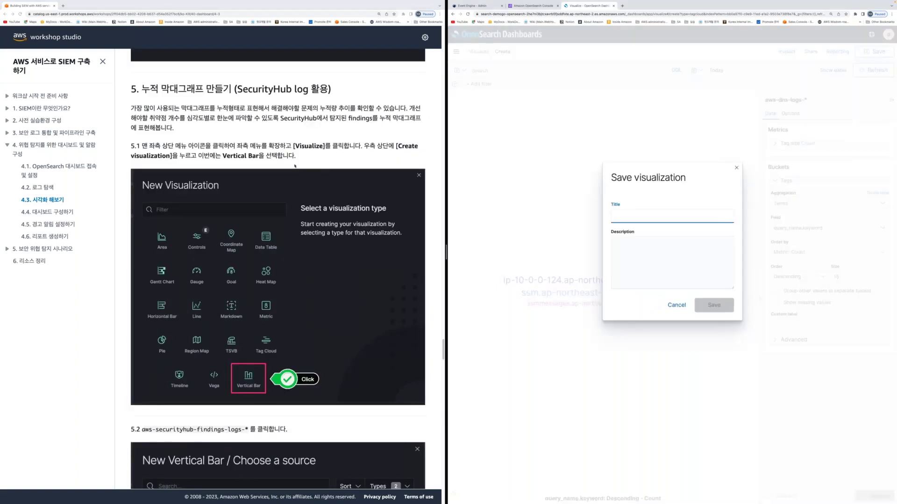
scroll(295, 166, up, 8)
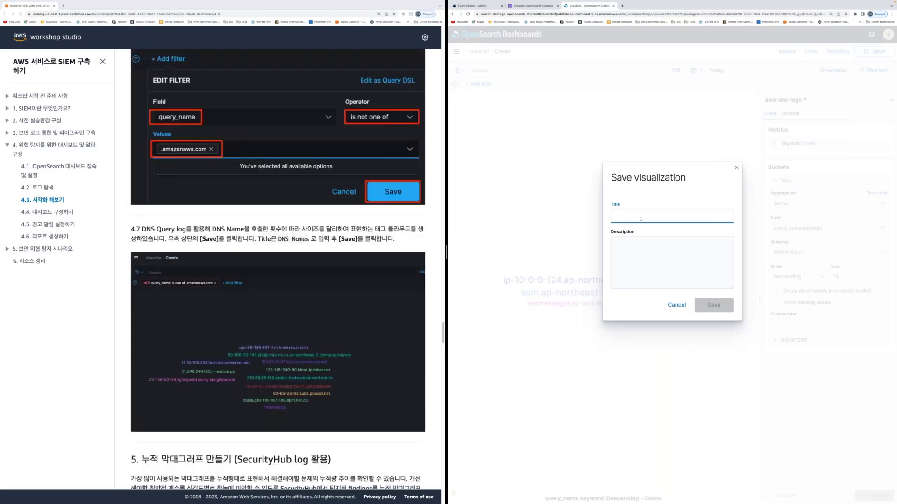
text(DNS )
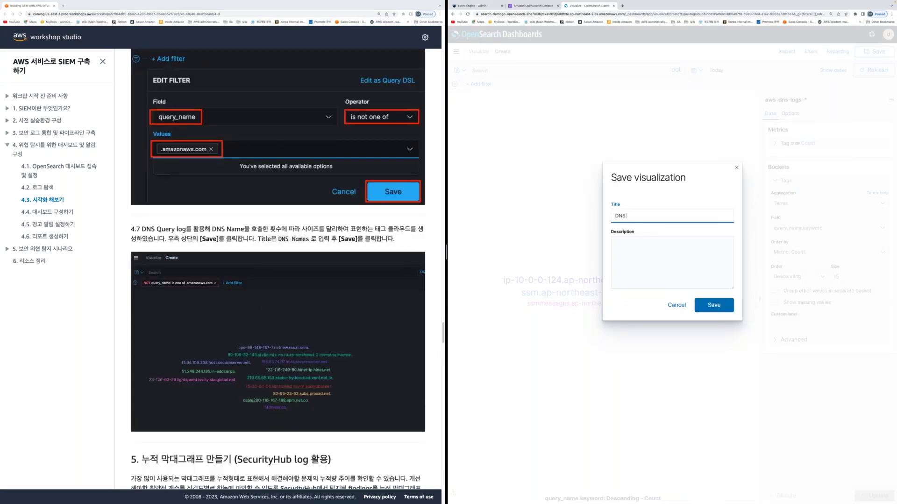
text(Names)
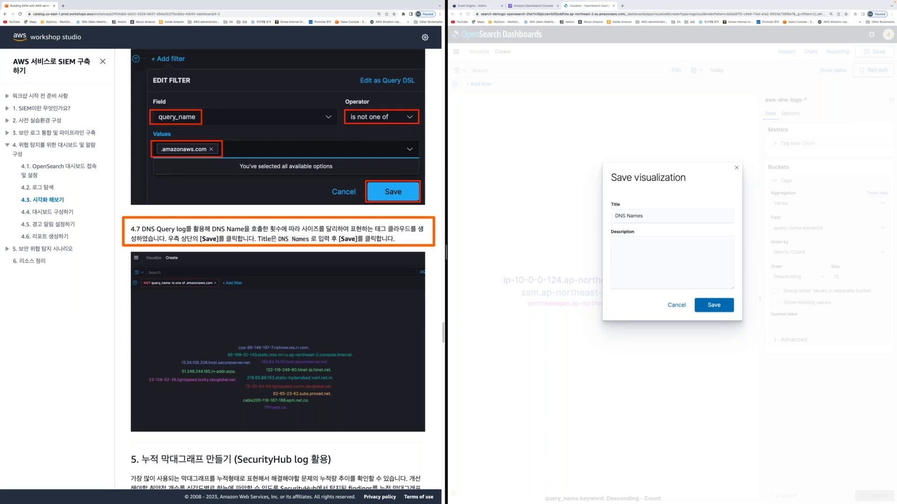
click(672, 262)
text(DNS Names)
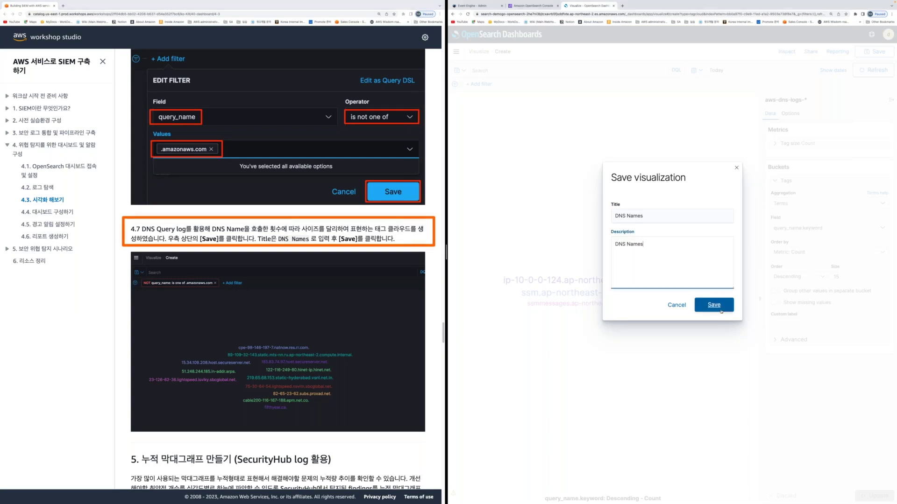
click(721, 311)
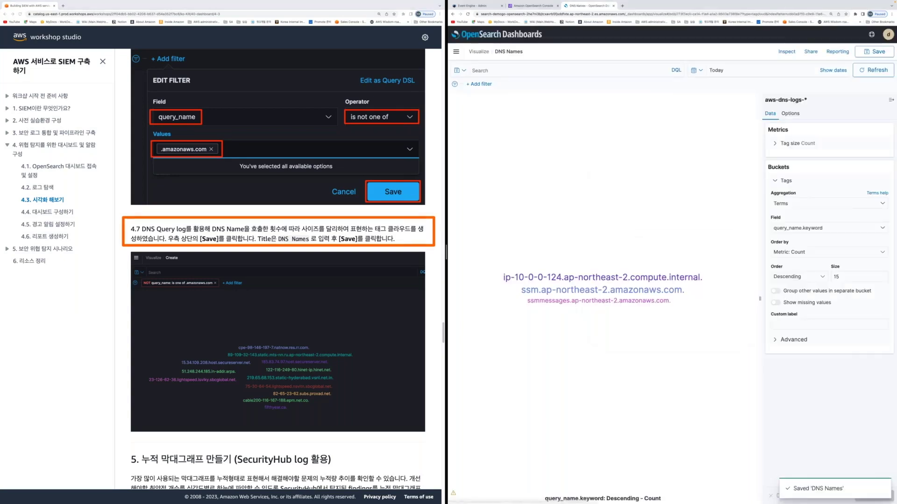
Create a new Vertical Bar visualization using the aws-securityhub-findings-logs-* index pattern
scroll(278, 281, down, 5)
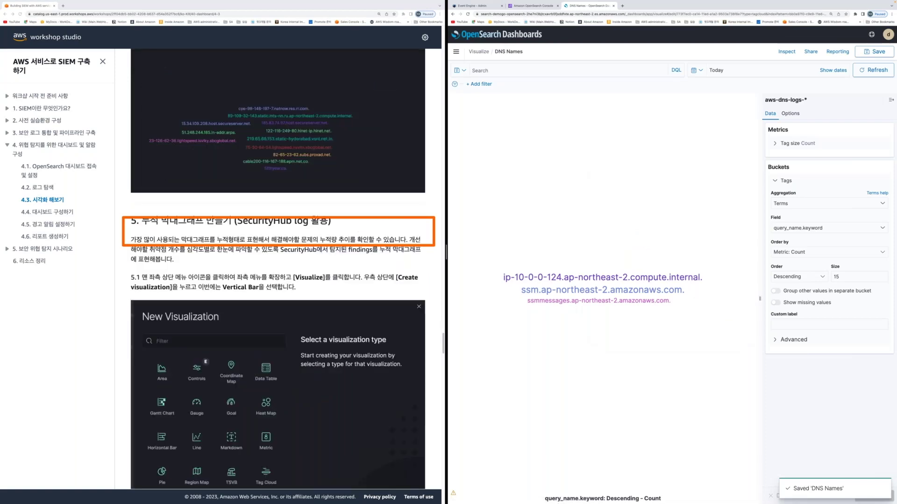
scroll(277, 273, down, 1)
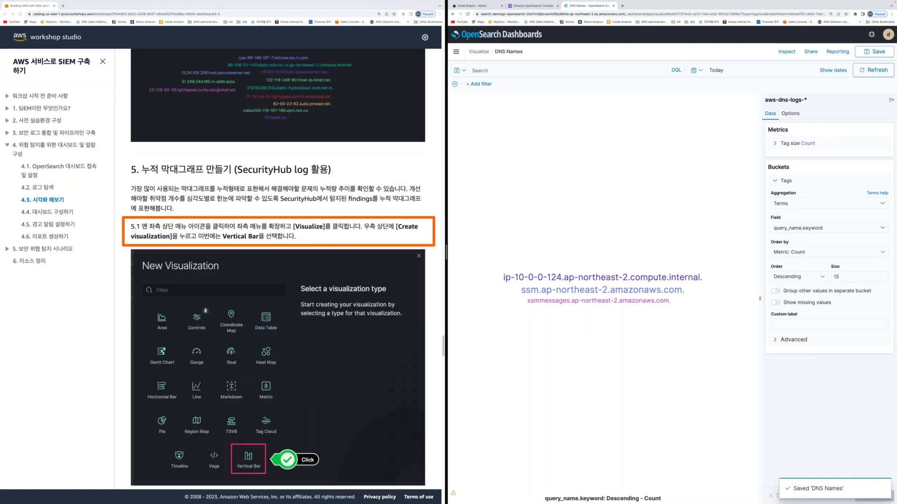
click(456, 51)
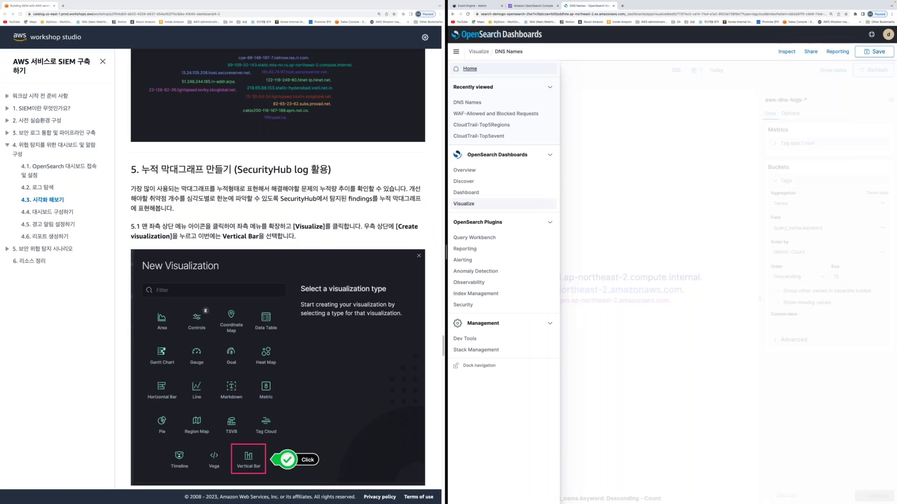
scroll(350, 316, down, 2)
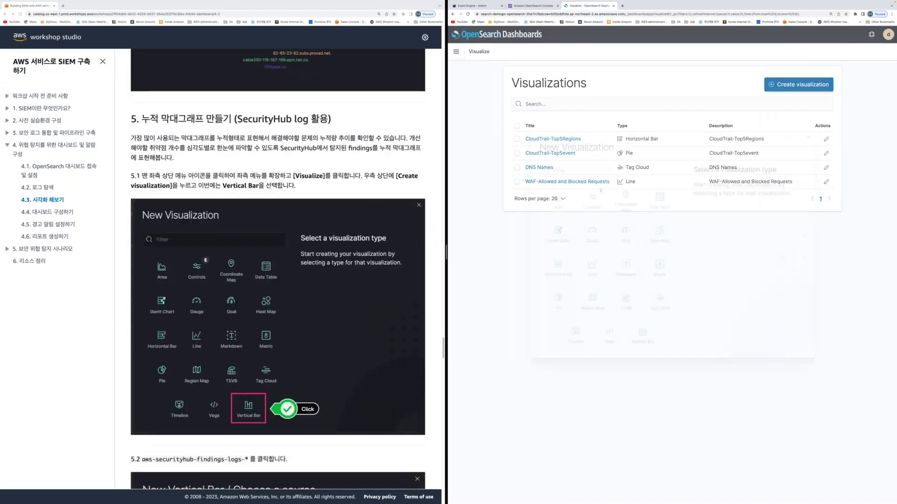
scroll(335, 346, down, 5)
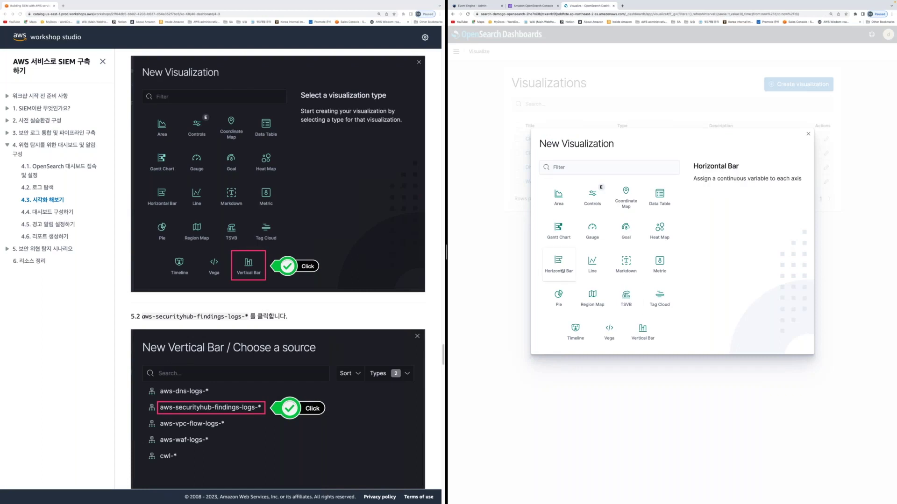
click(642, 330)
scroll(388, 272, down, 5)
scroll(388, 271, down, 1)
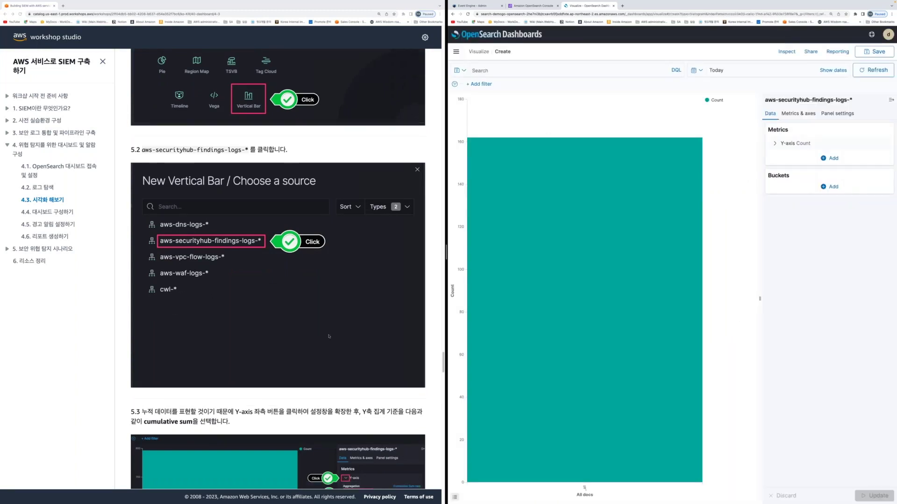
scroll(328, 336, down, 4)
Set the Y-axis aggregation to Cumulative Sum of Count and add a new bucket
scroll(329, 336, down, 4)
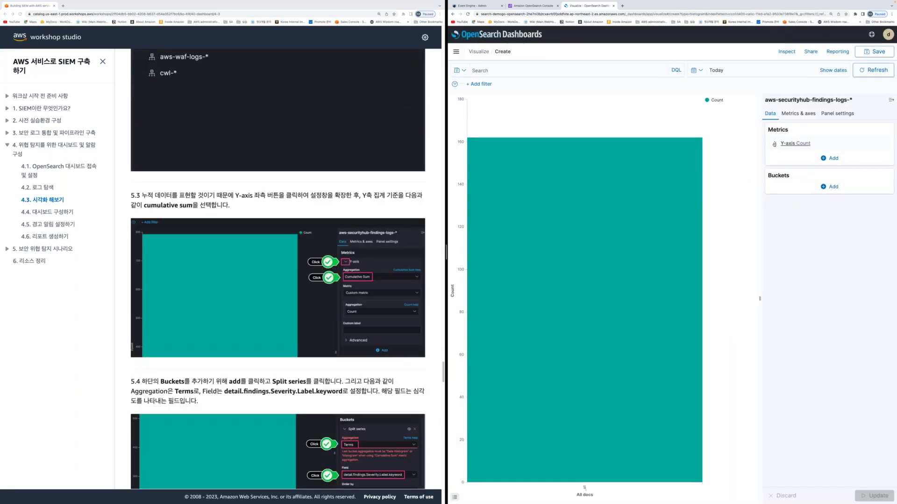
click(773, 143)
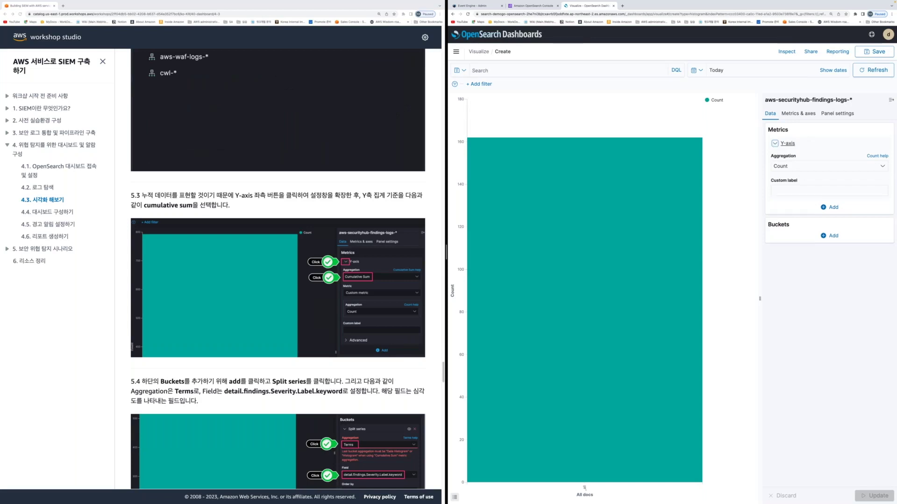
click(802, 166)
text(cum)
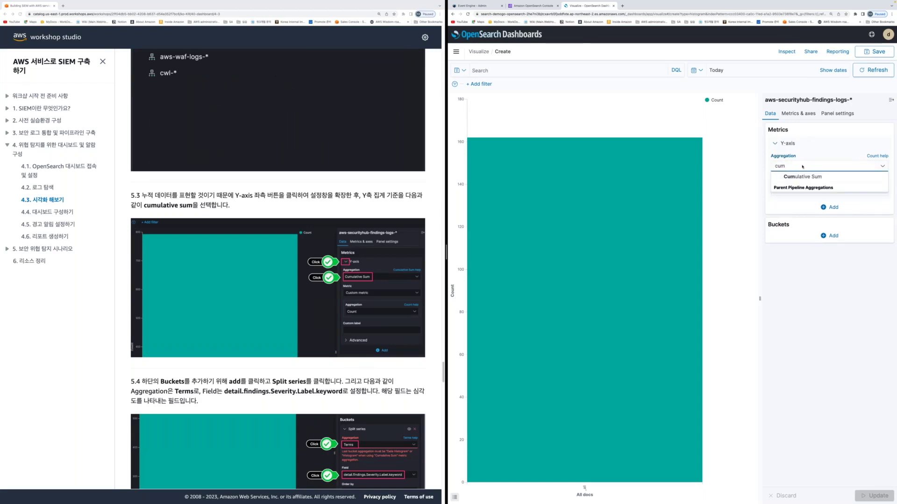
click(803, 177)
scroll(305, 384, down, 3)
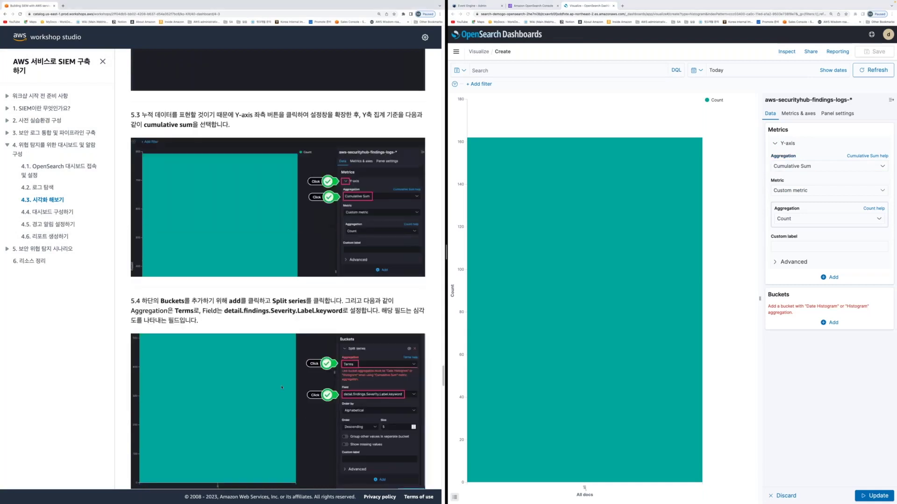
scroll(282, 387, down, 3)
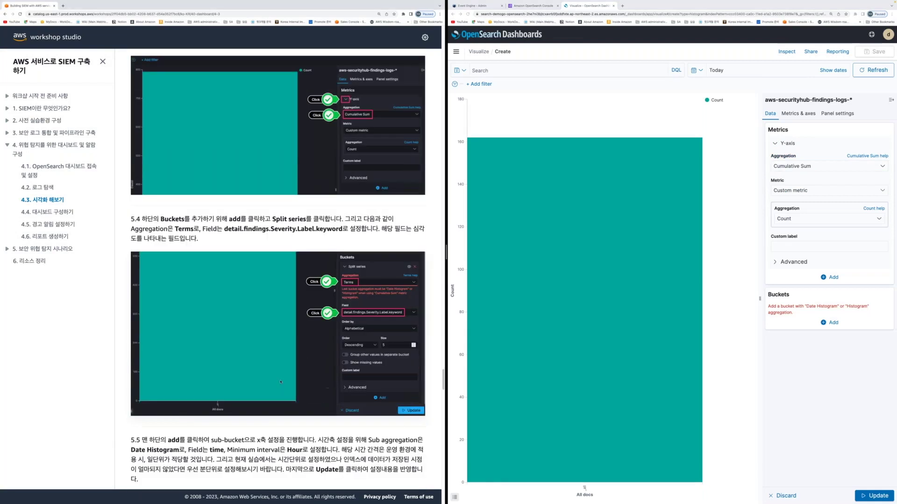
scroll(280, 382, down, 1)
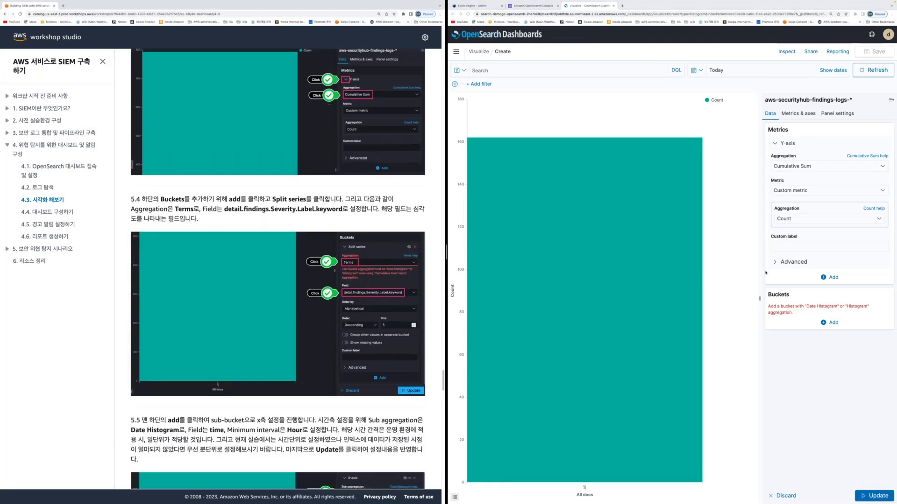
click(829, 324)
Add a Split series bucket using the Terms aggregation
click(827, 369)
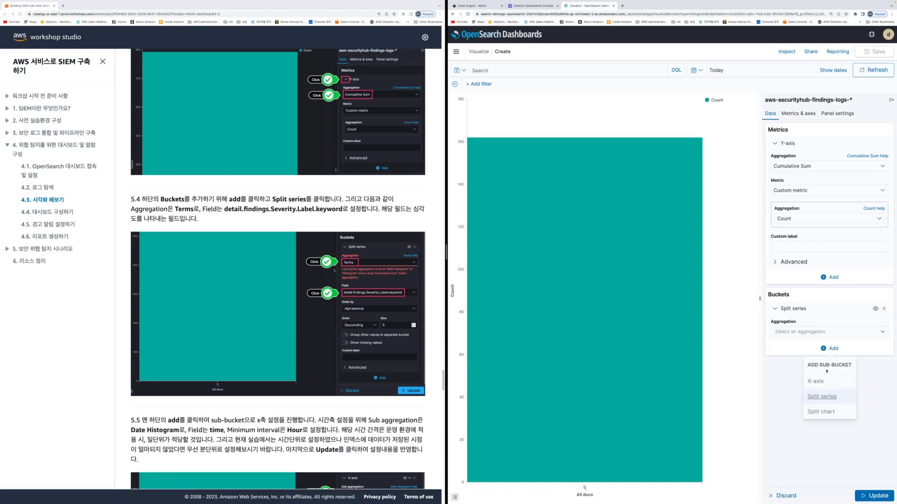
click(803, 333)
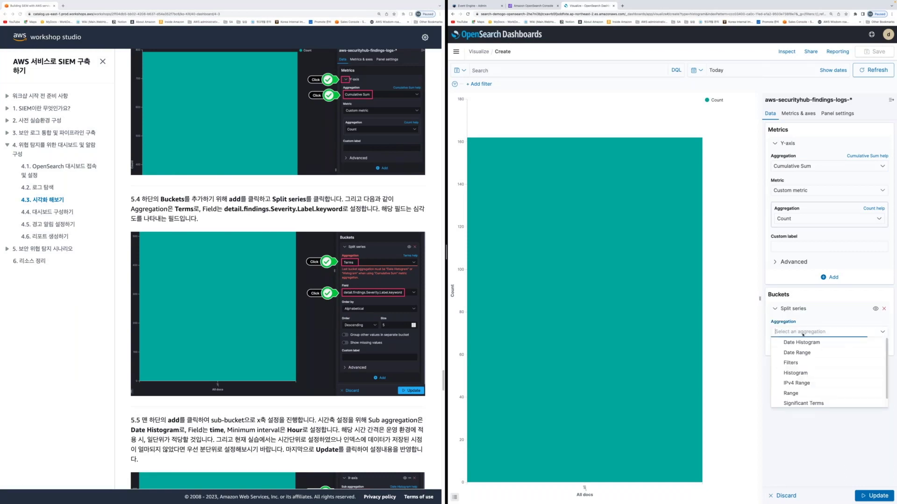
text(terms)
click(808, 342)
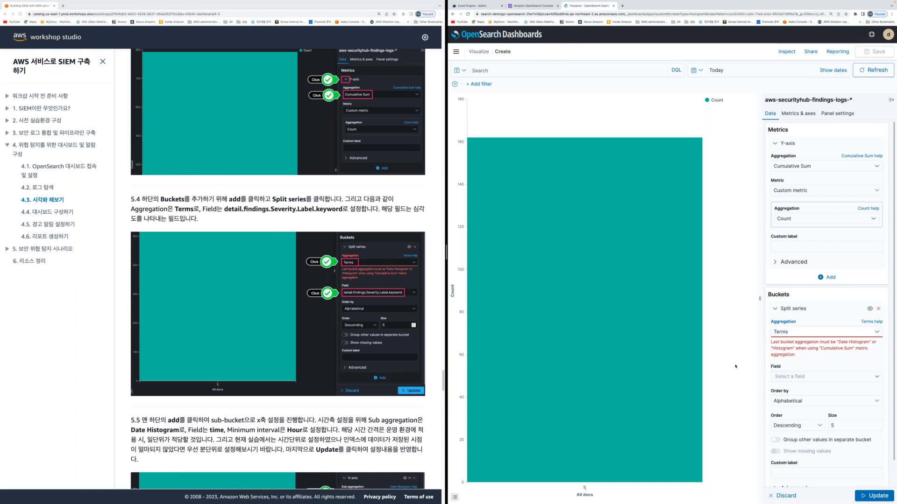
Set the split field to detail.findings.Severity.Label.keyword, pasted from the guide
click(799, 376)
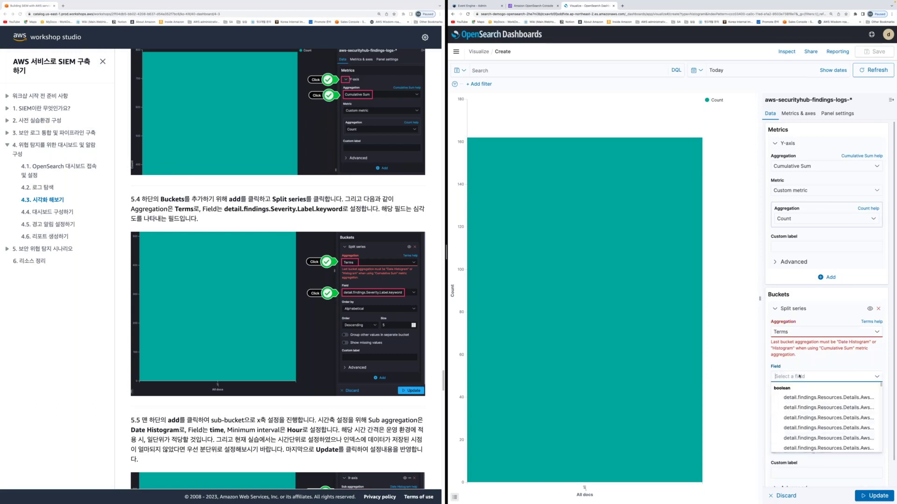
text(da)
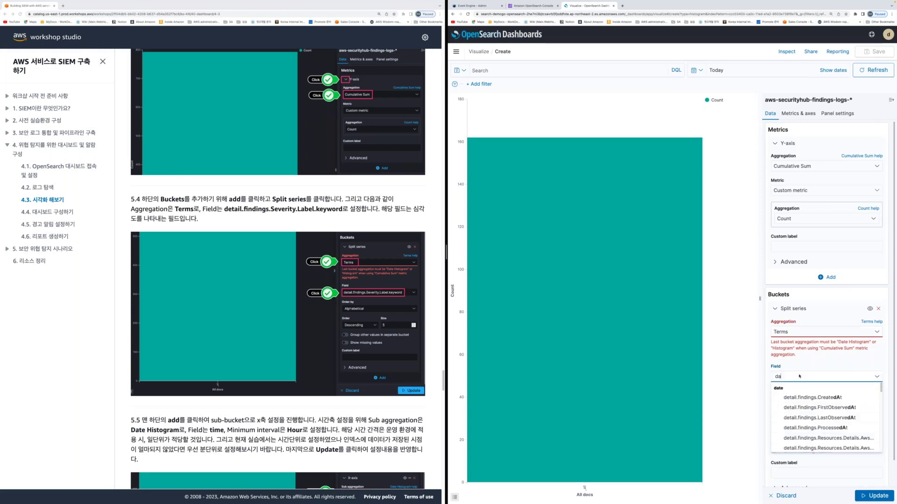
key(BackSpace)
text(etail.finding)
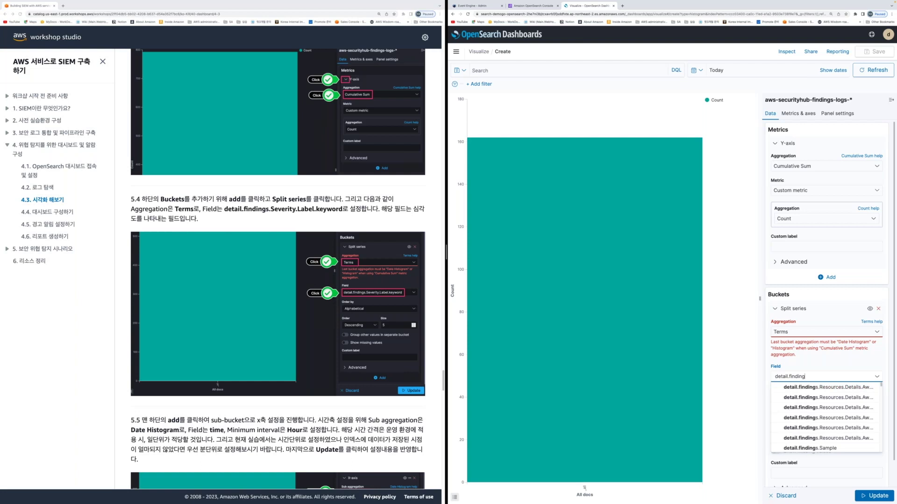
drag(225, 209, 342, 209)
key(ctrl+c)
click(826, 376)
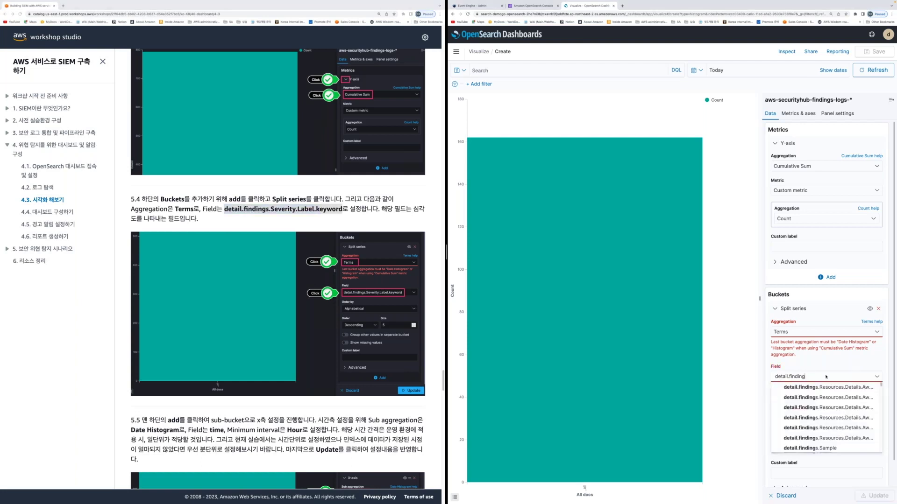
key(ctrl+a)
text(d)
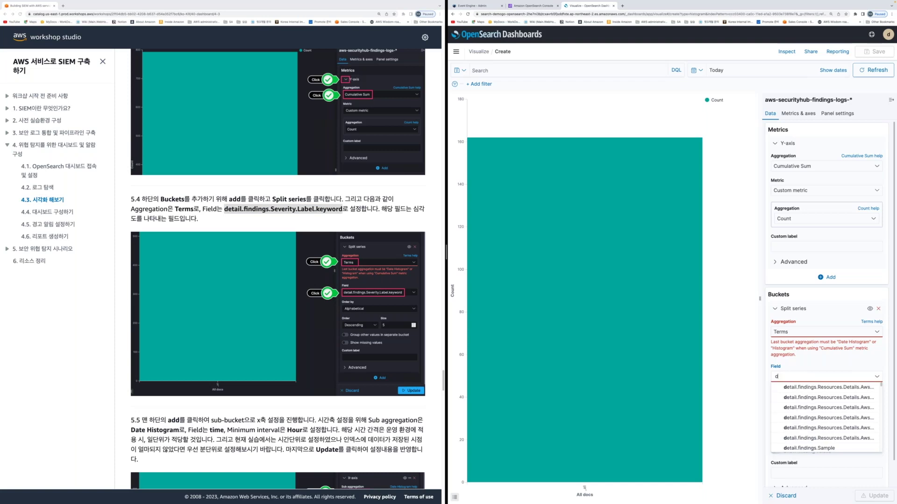
key(ctrl+a)
key(ctrl+v)
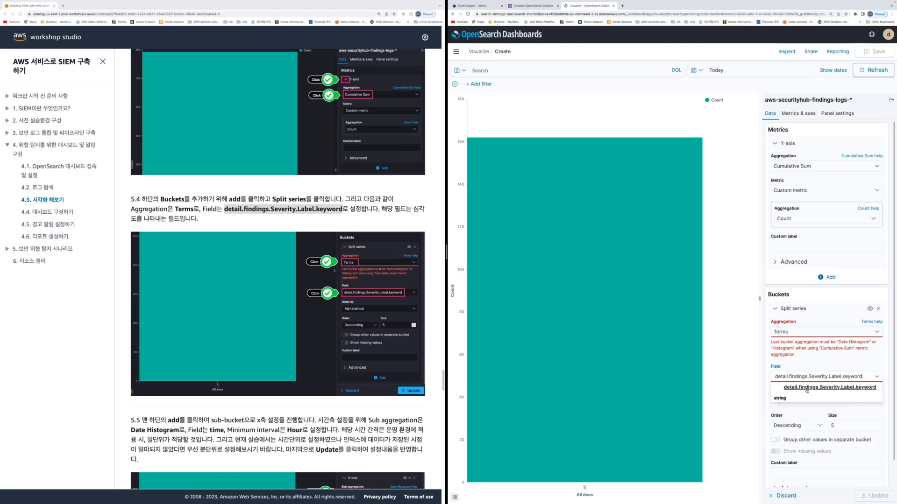
click(806, 391)
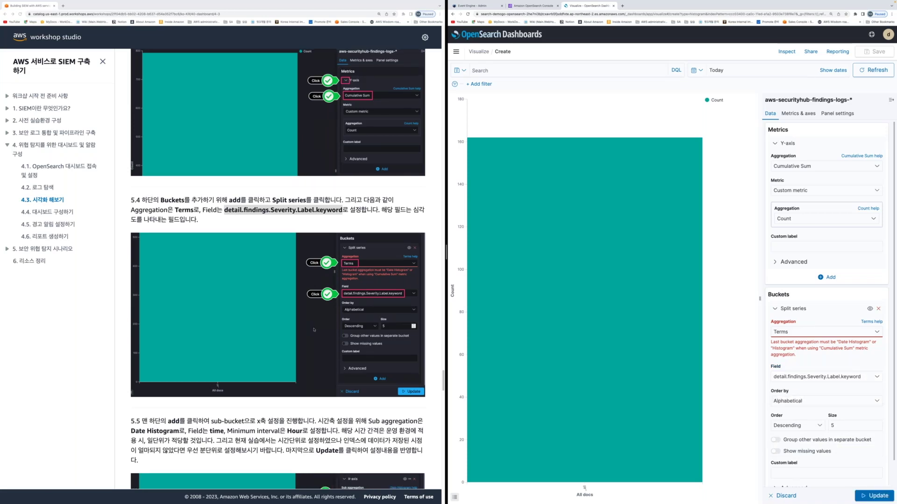
Add an X-axis sub-bucket with a Date Histogram aggregation
scroll(313, 329, down, 5)
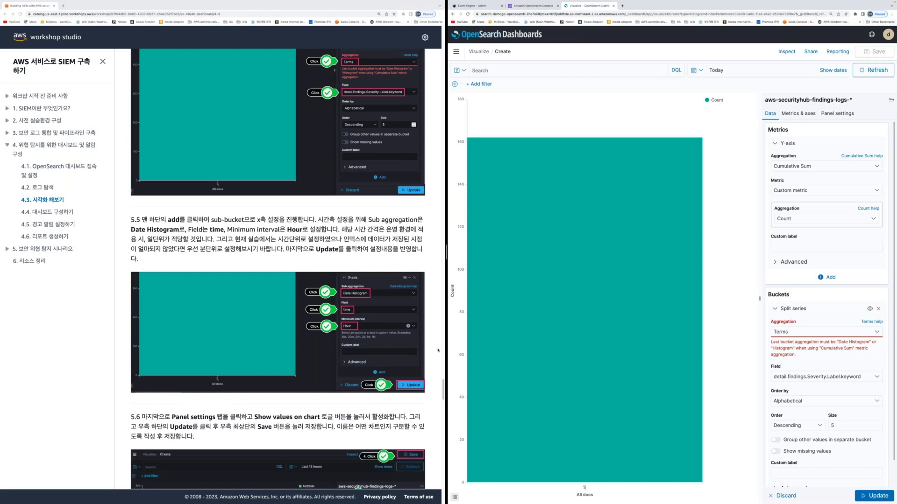
scroll(437, 350, down, 1)
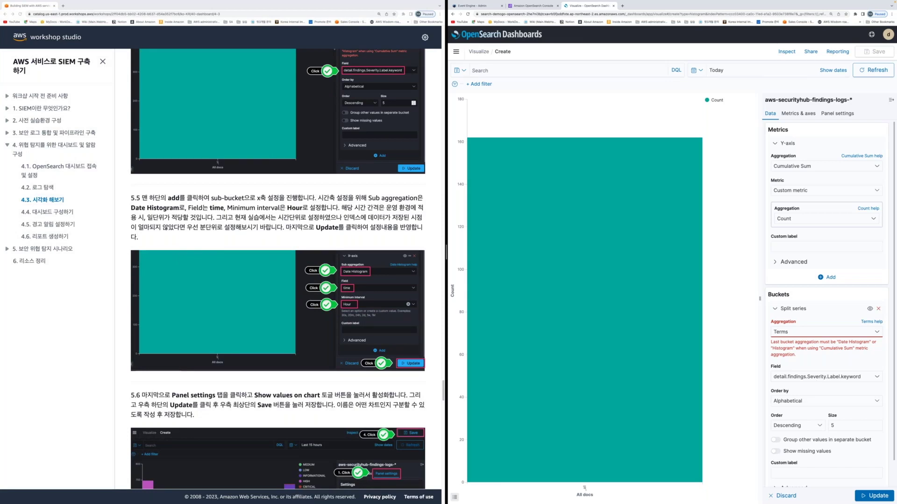
scroll(826, 304, down, 1)
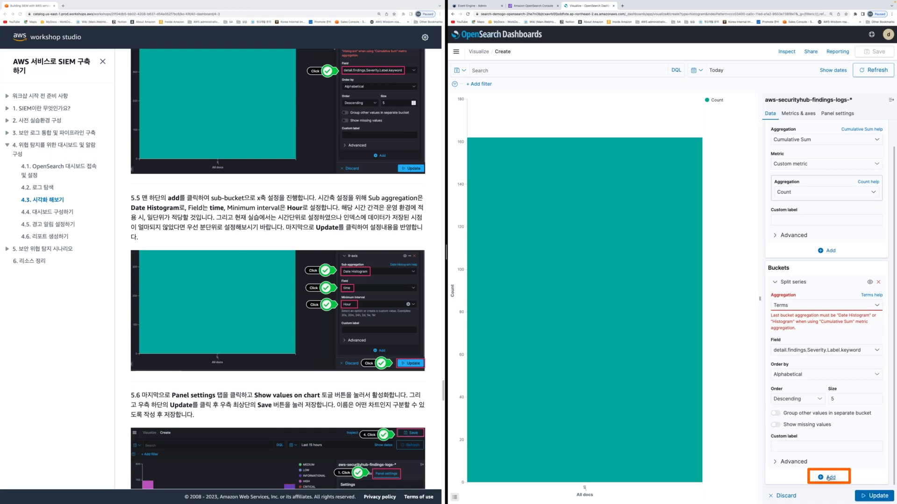
click(828, 477)
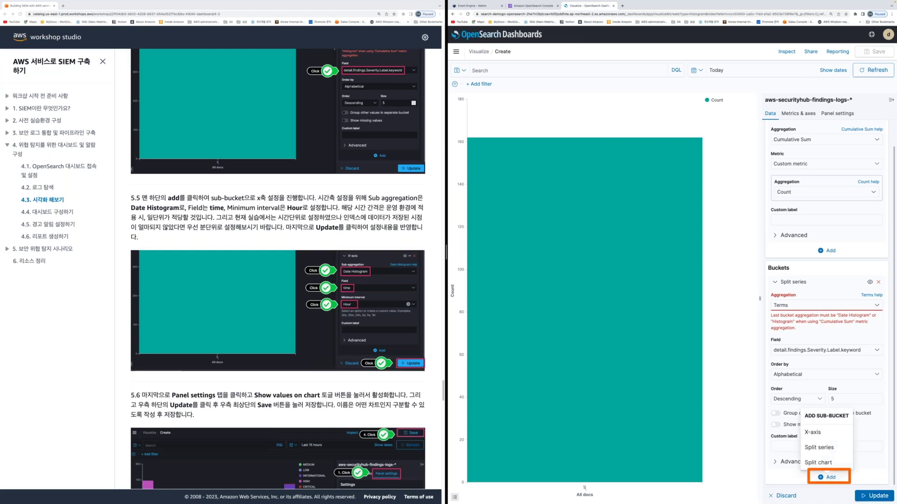
click(813, 433)
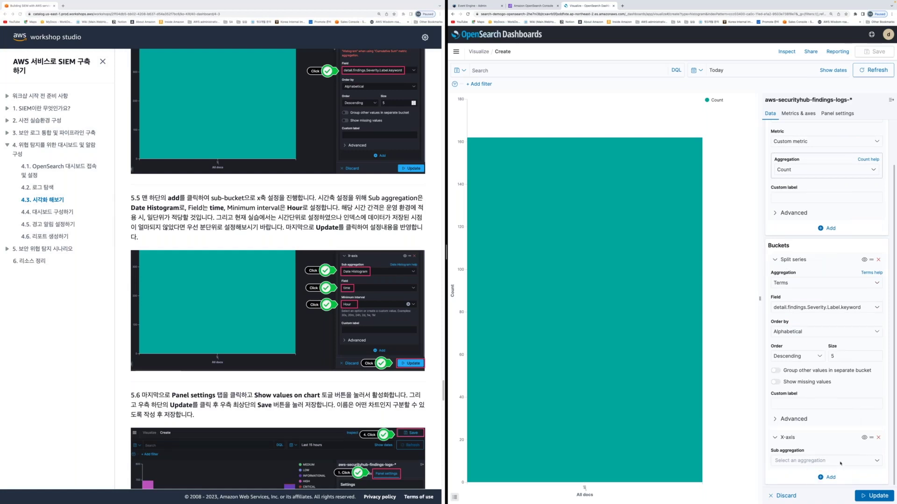
click(840, 461)
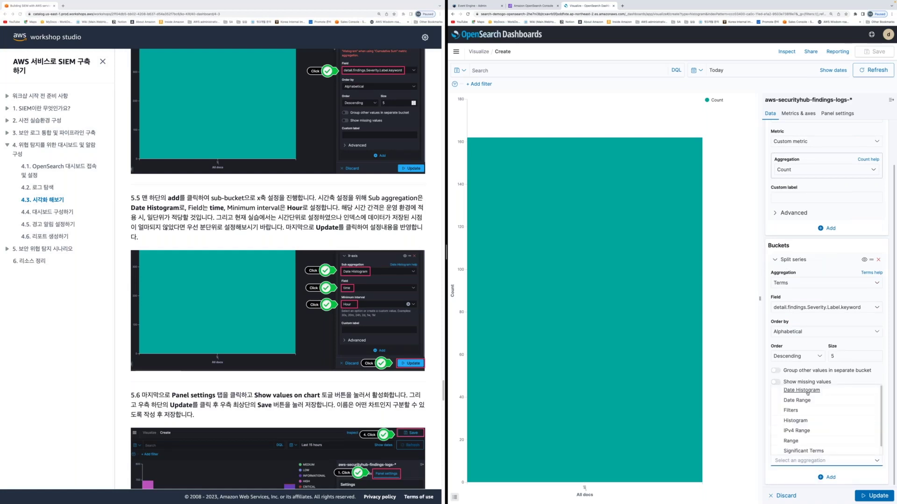
click(808, 392)
Set the histogram field to time with an Hour minimum interval, and apply the changes
click(836, 374)
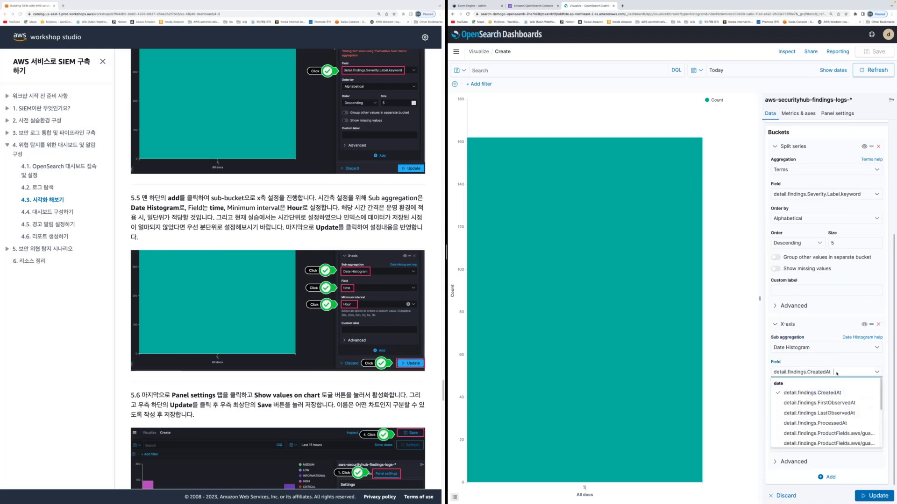
text(time)
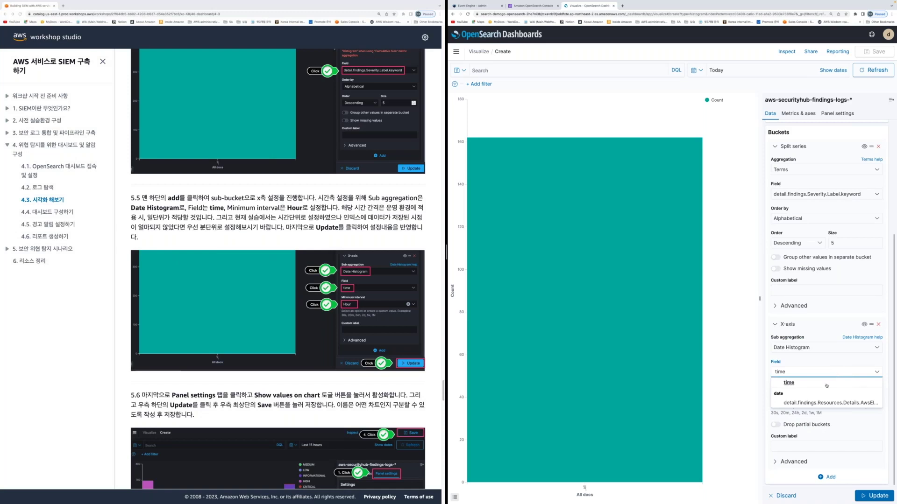
click(826, 383)
click(791, 409)
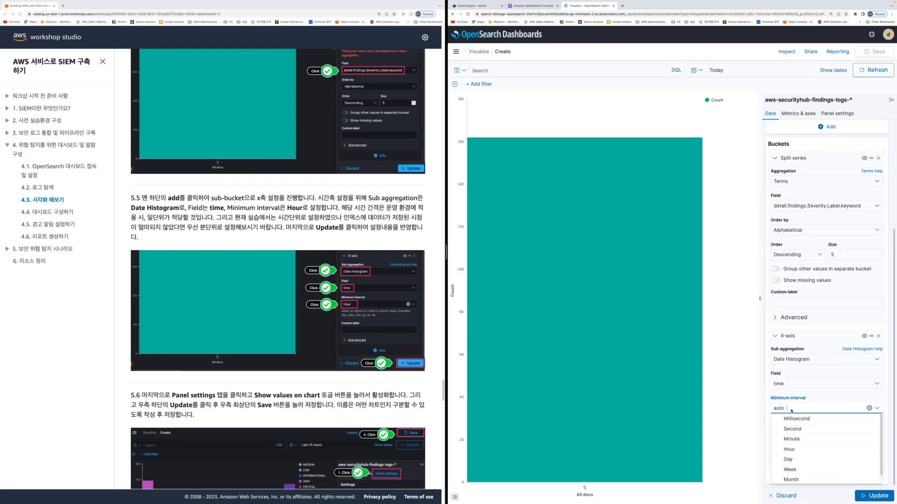
click(788, 450)
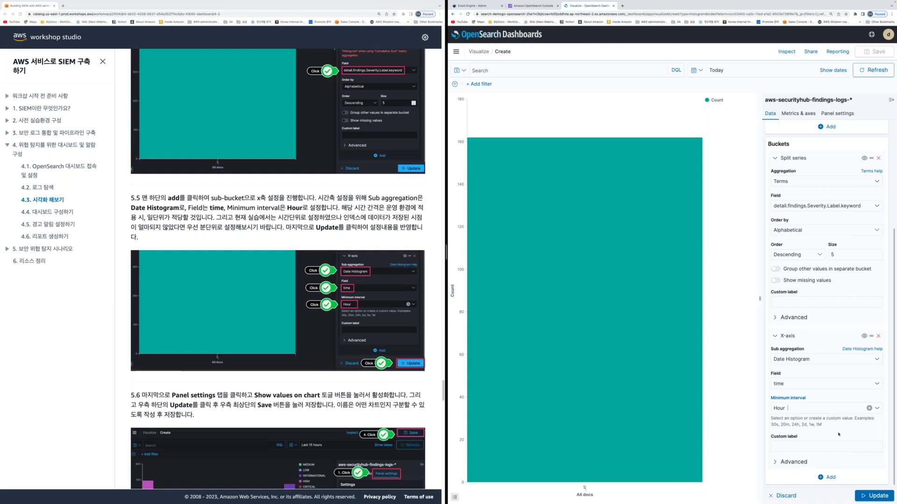
key(ctrl+Return)
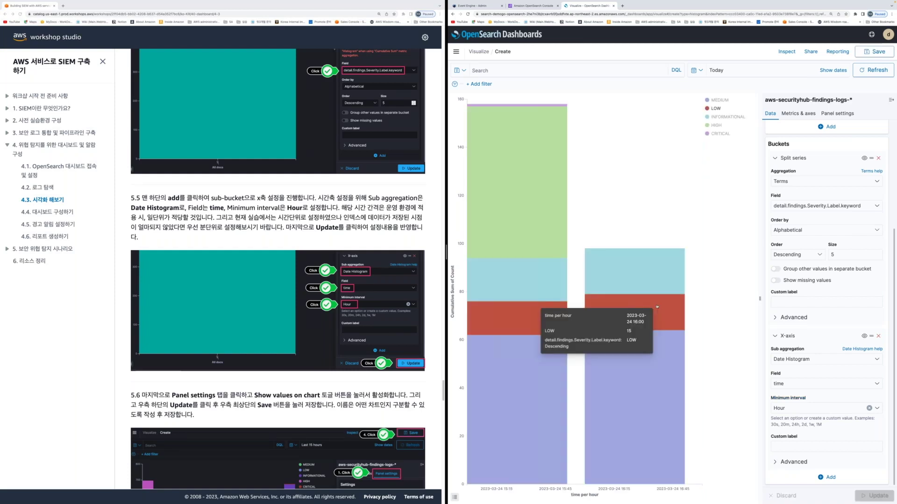
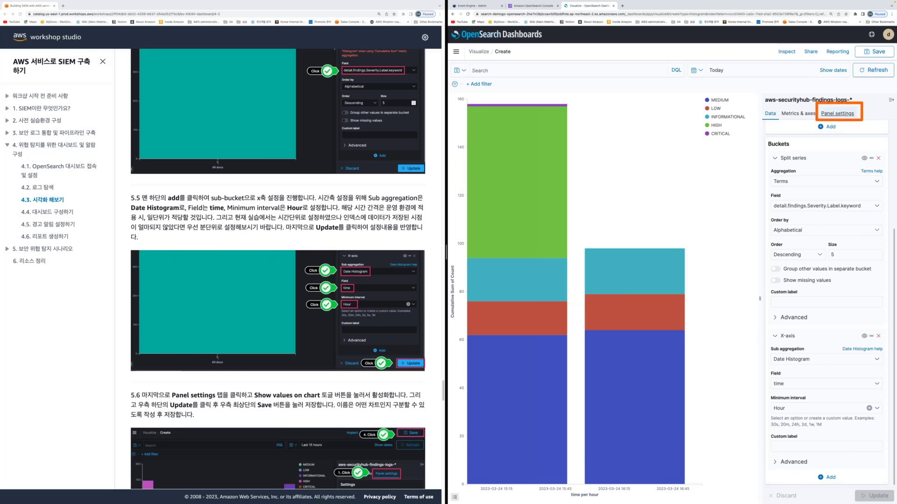
Turn on Show values on chart so each severity segment shows its count, then start saving as 'SecurityHub log'
click(837, 114)
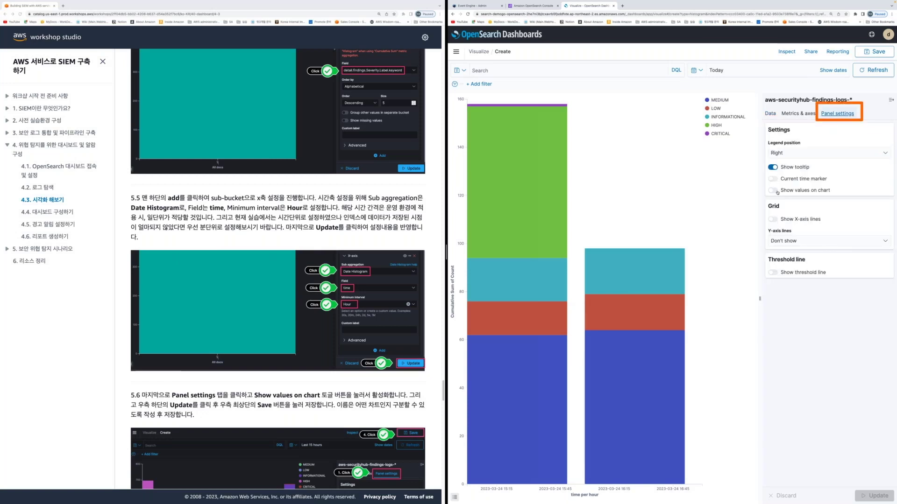
click(773, 190)
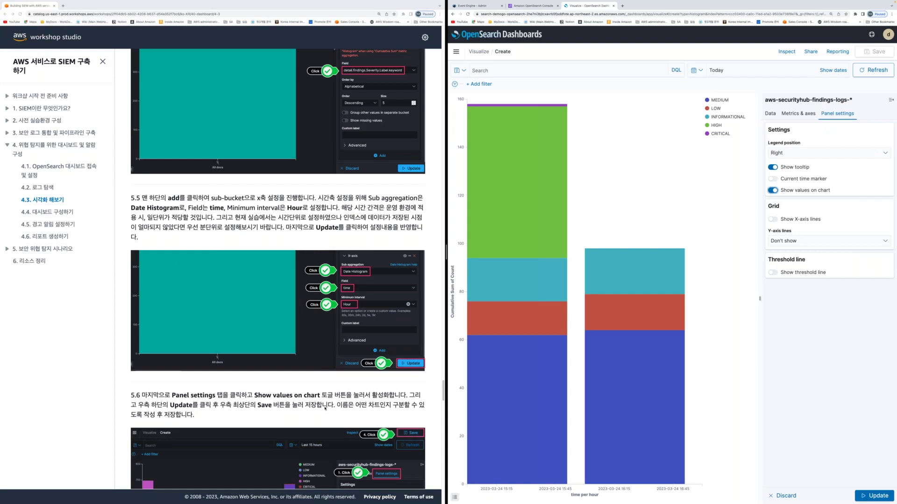
scroll(326, 408, down, 4)
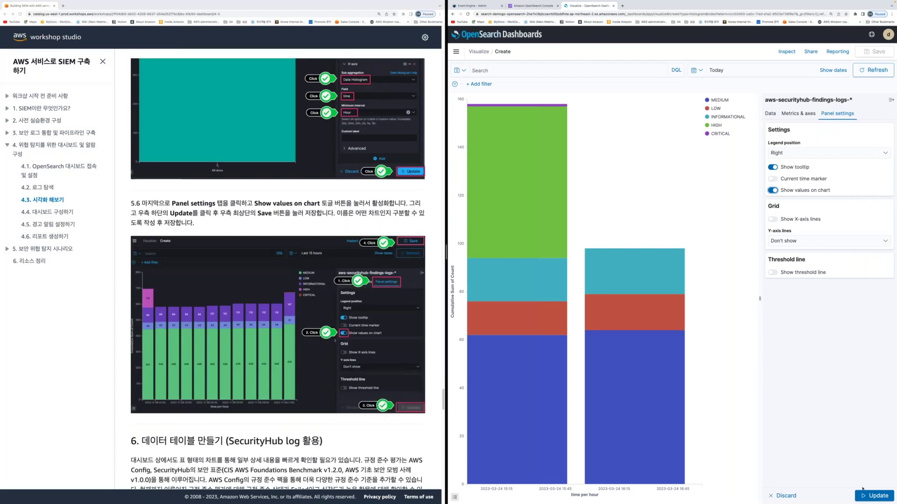
click(864, 495)
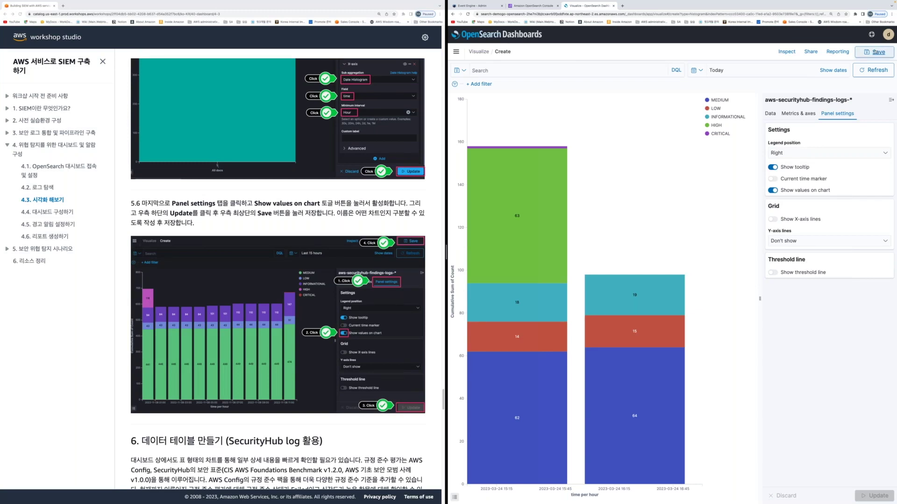
click(873, 52)
text(SecurityH)
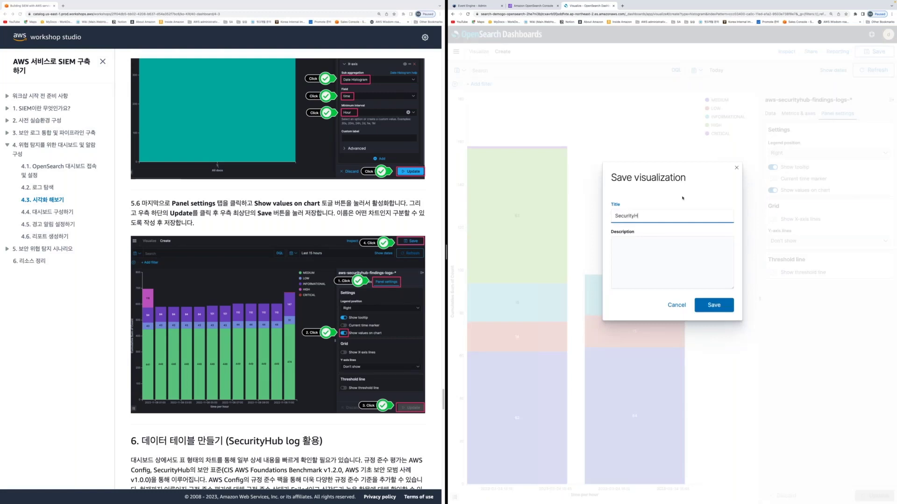
text(ub log)
Copy the 'SecurityHub log' title into the description and save the visualization
key(shift+Left)
key(shift+Left)
key(shift+Left)
key(shift+Left)
key(shift+Left)
key(shift+Left)
key(shift+Left)
key(shift+Left)
key(shift+Left)
key(shift+Left)
key(shift+Left)
key(shift+Left)
key(shift+Left)
key(ctrl+a)
key(ctrl+c)
key(Tab)
key(ctrl+v)
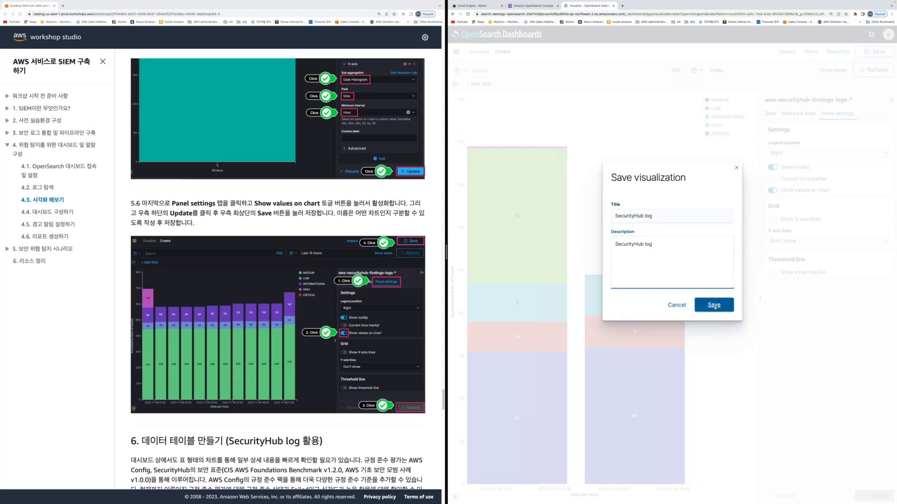
click(714, 305)
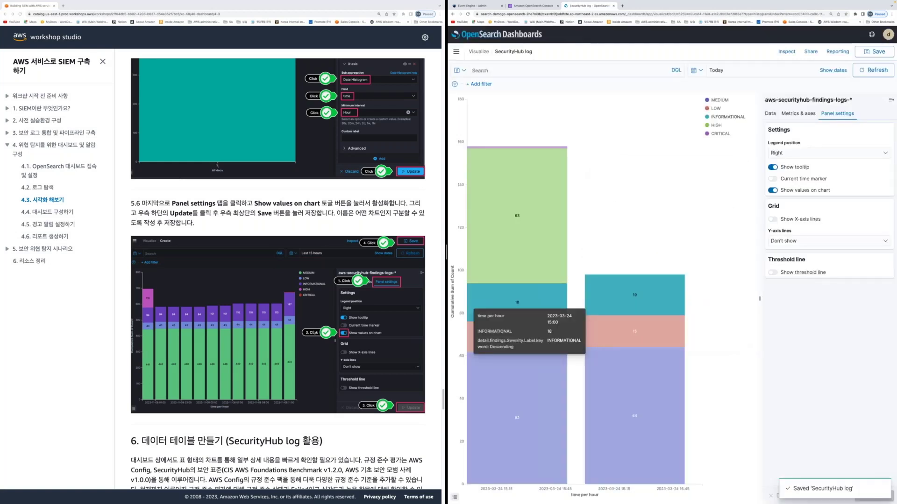
From the Visualize list, create a Data Table using aws-securityhub-findings-logs-* as the source
scroll(204, 438, down, 4)
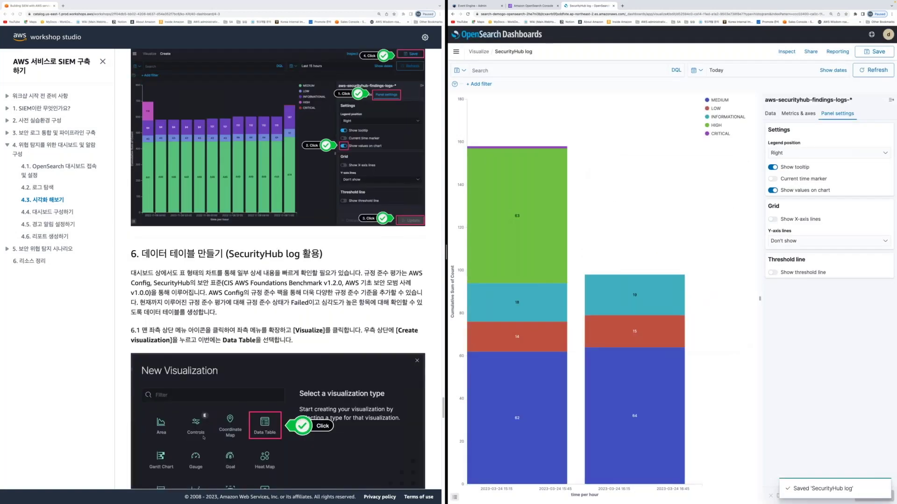
scroll(204, 438, down, 2)
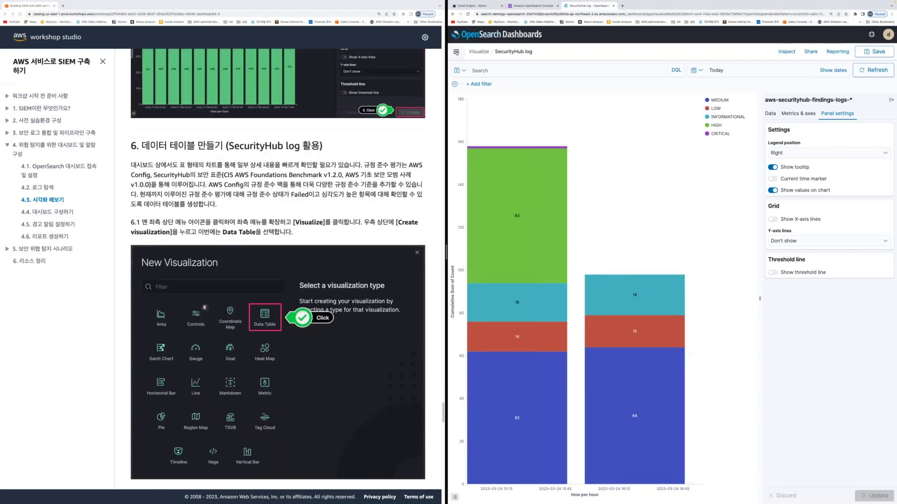
scroll(336, 223, down, 3)
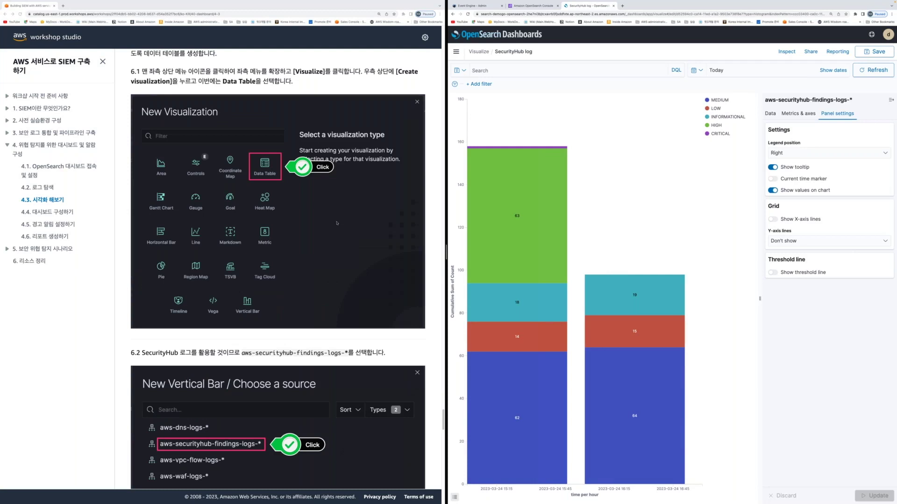
scroll(337, 223, up, 2)
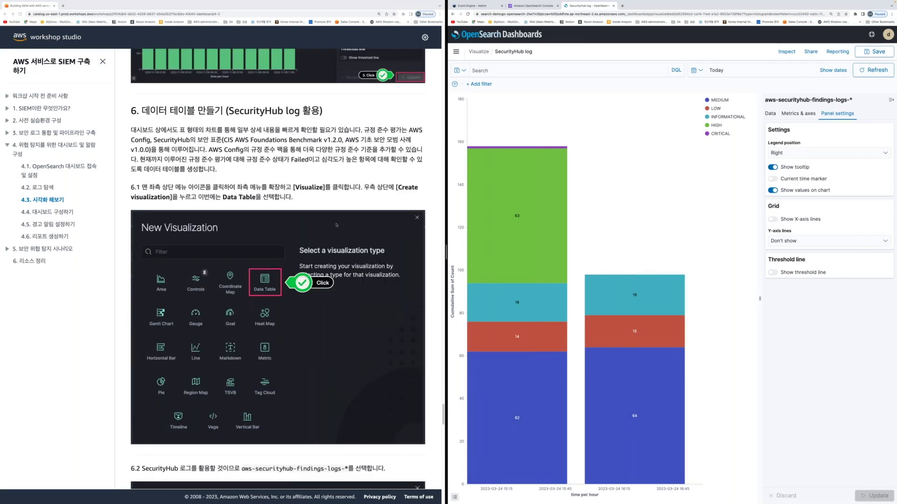
scroll(336, 225, up, 1)
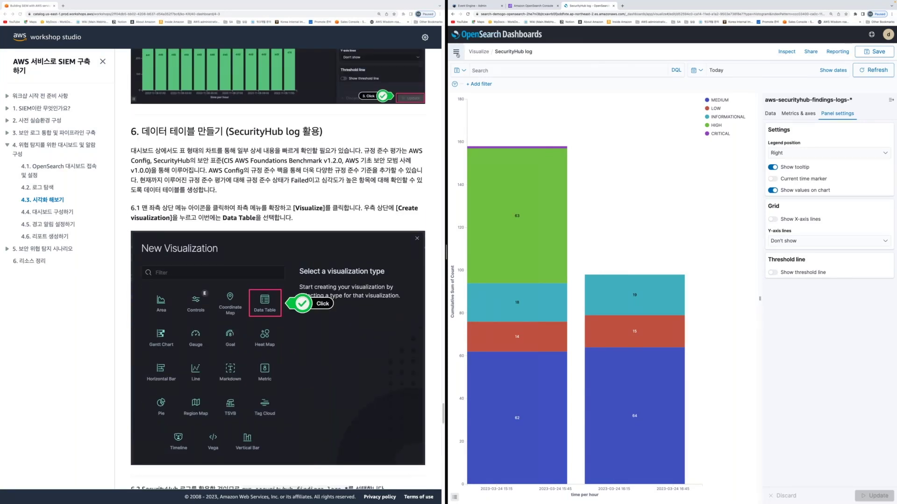
click(479, 52)
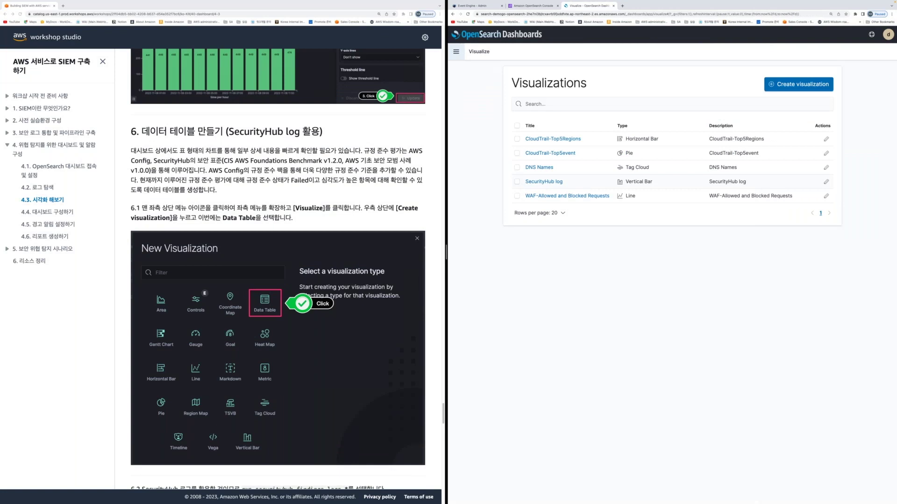
click(799, 84)
click(660, 196)
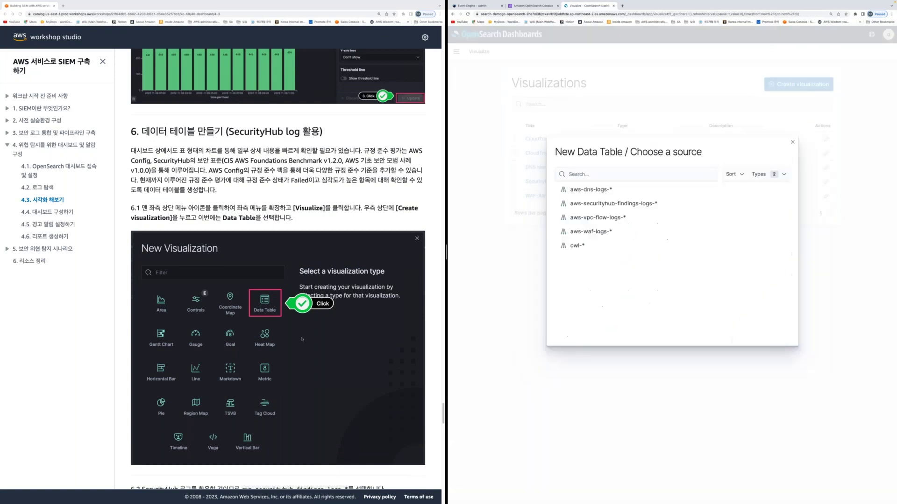
scroll(302, 339, down, 5)
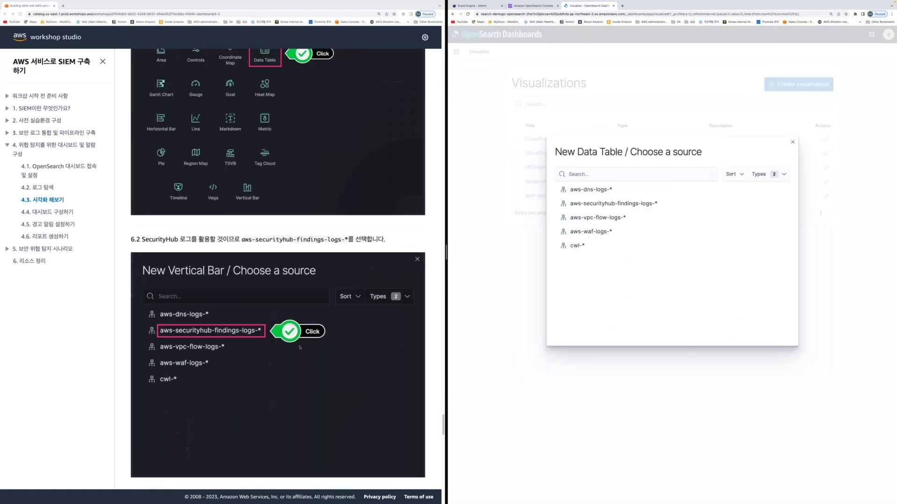
scroll(300, 347, down, 1)
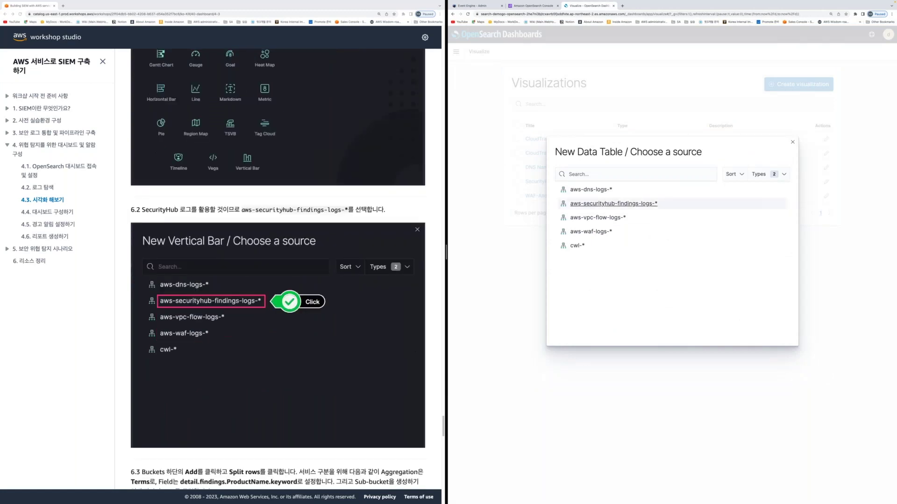
click(613, 204)
Split the table rows by Terms on detail.findings.ProductName.keyword, pasted from the guide
scroll(278, 268, down, 4)
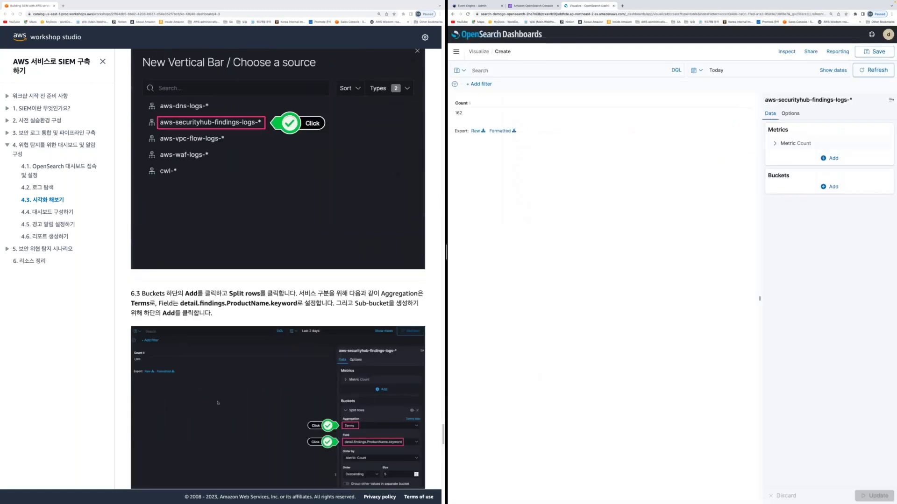
scroll(217, 402, down, 3)
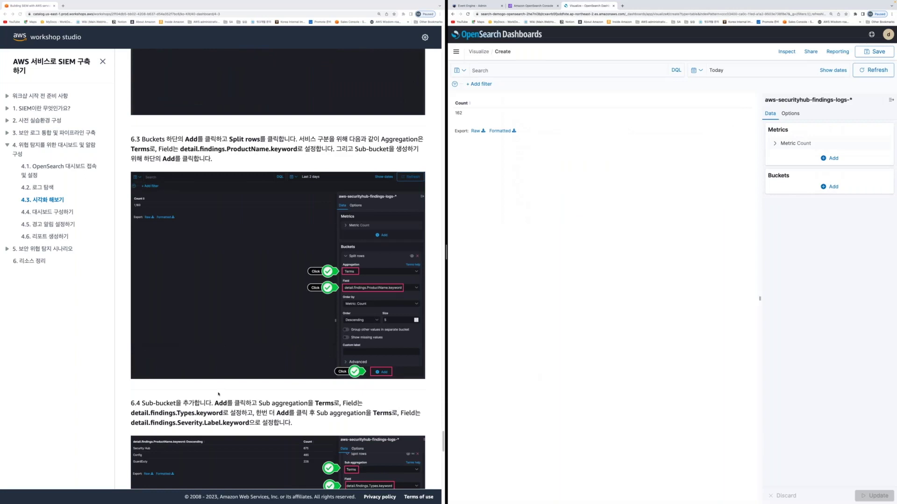
scroll(218, 394, down, 1)
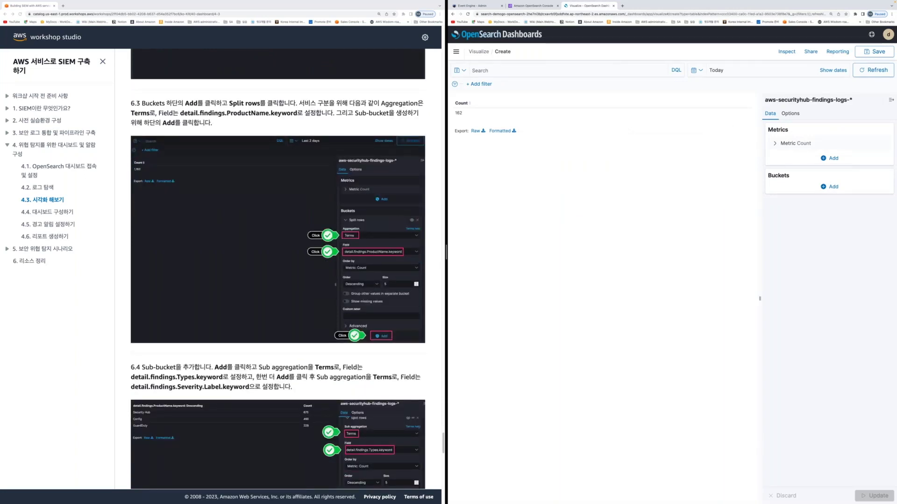
click(830, 186)
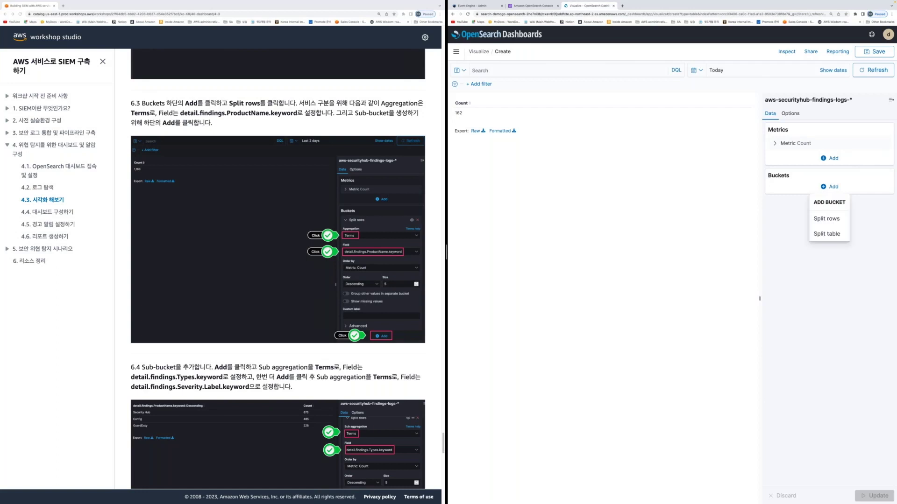
click(826, 219)
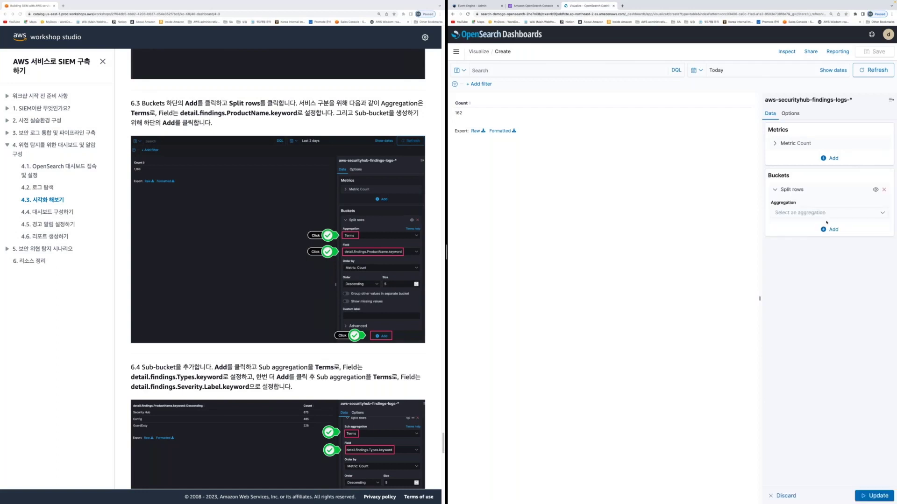
click(826, 212)
click(794, 283)
click(827, 237)
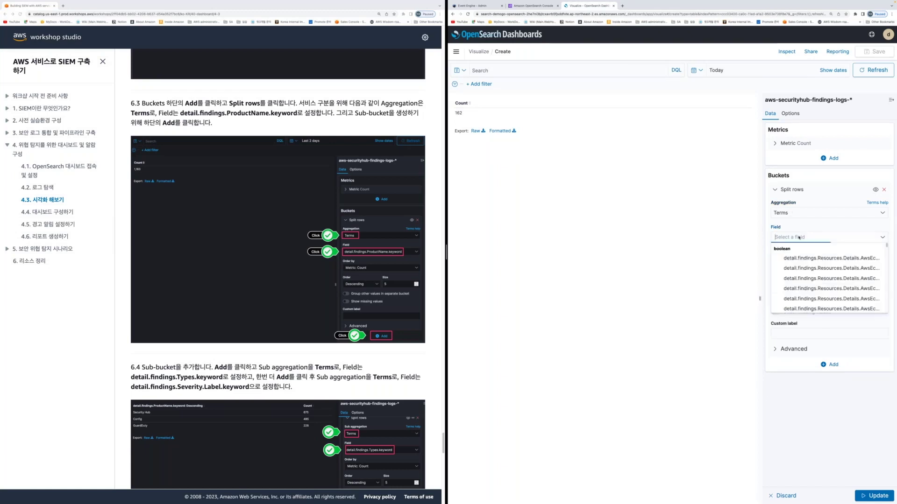
click(380, 130)
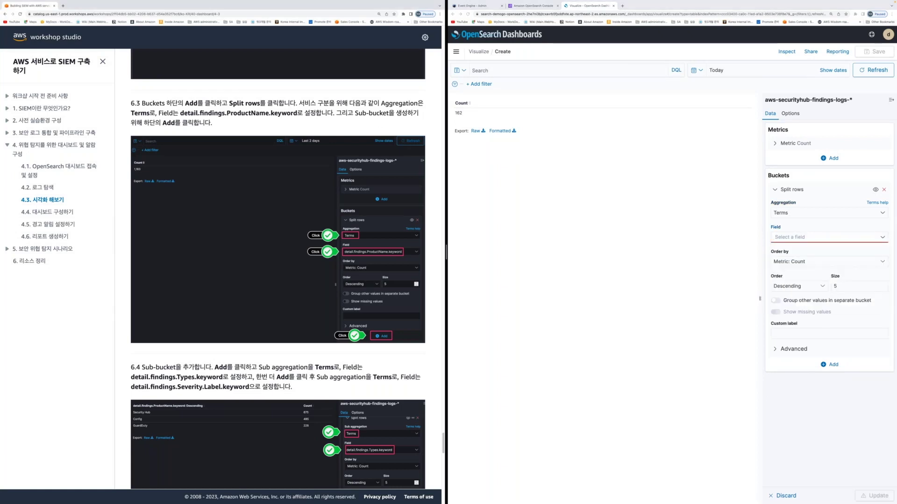
double_click(238, 113)
key(ctrl+c)
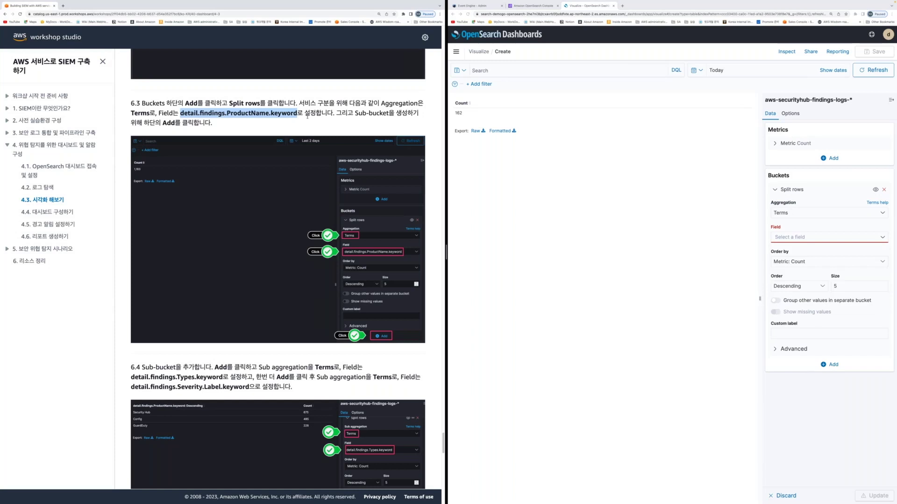
click(804, 237)
key(ctrl+v)
key(Return)
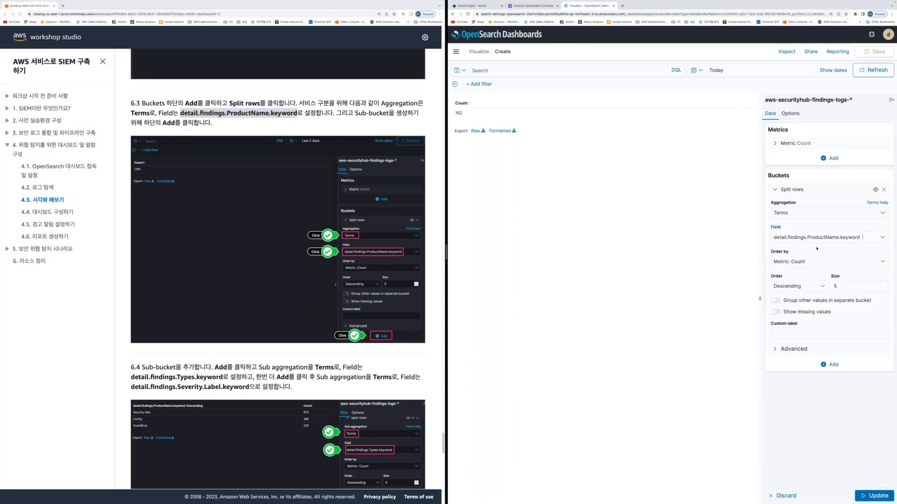
Add a second Split rows sub-bucket
scroll(333, 371, down, 1)
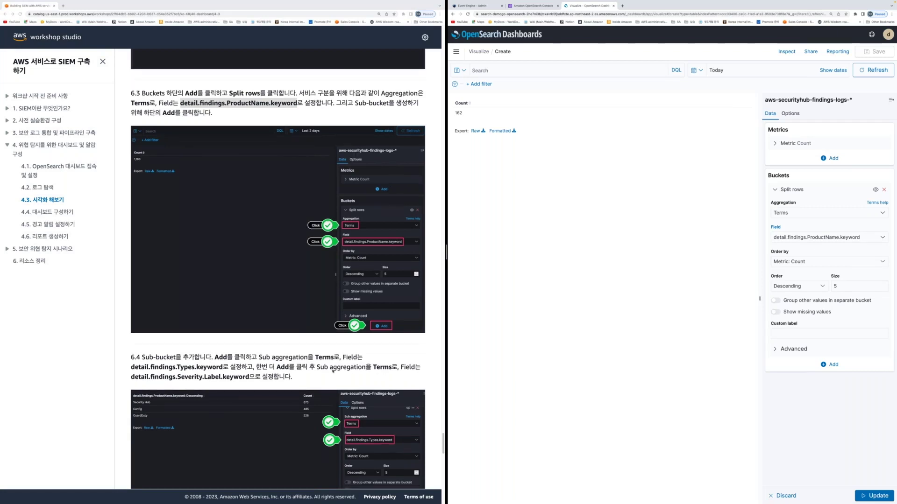
scroll(333, 372, down, 5)
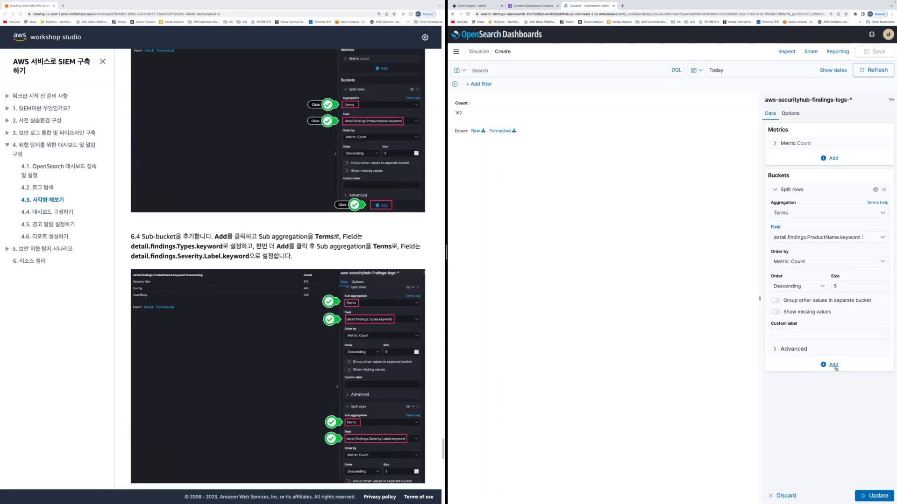
click(833, 365)
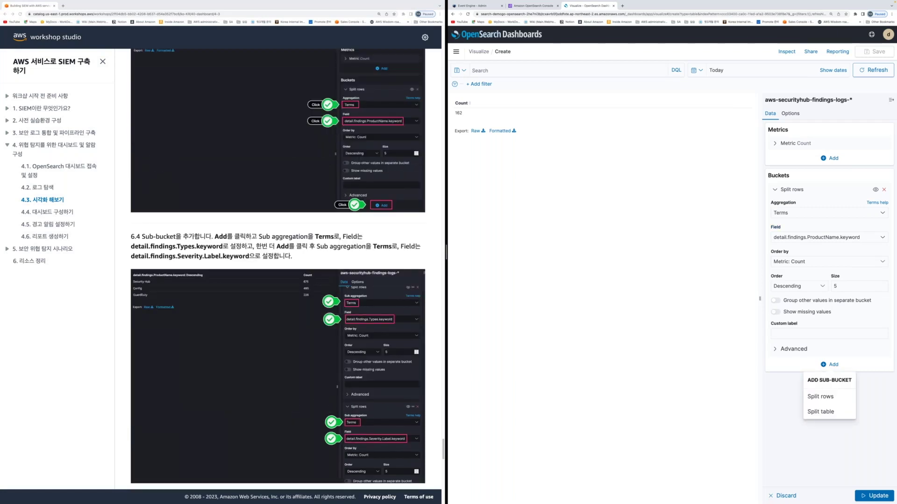
click(824, 396)
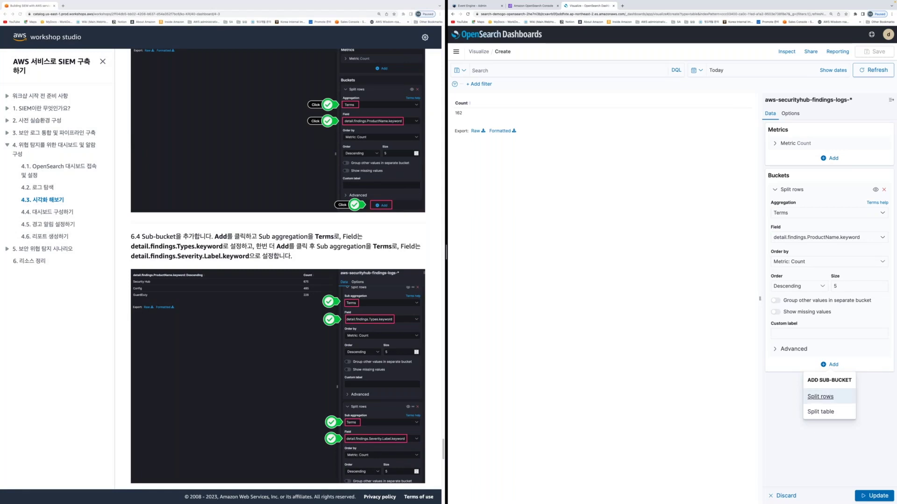
scroll(316, 255, up, 3)
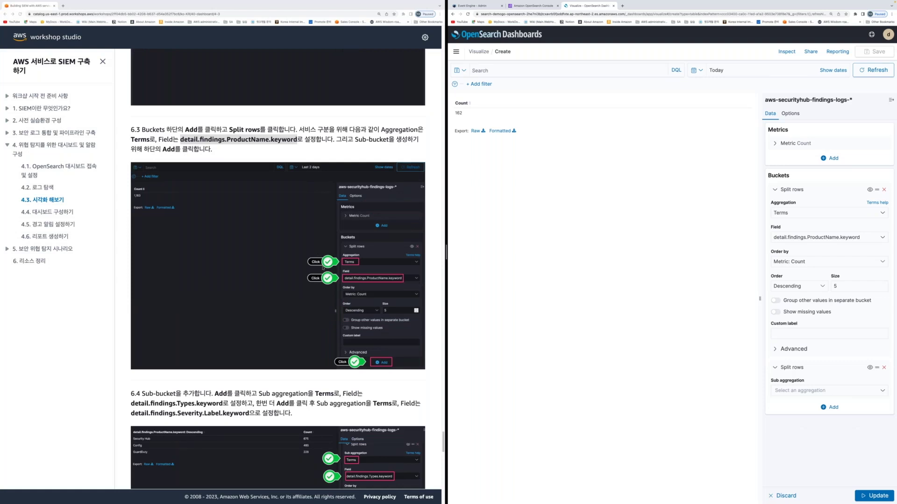
Set the second row split's sub-aggregation to Terms
scroll(323, 267, down, 6)
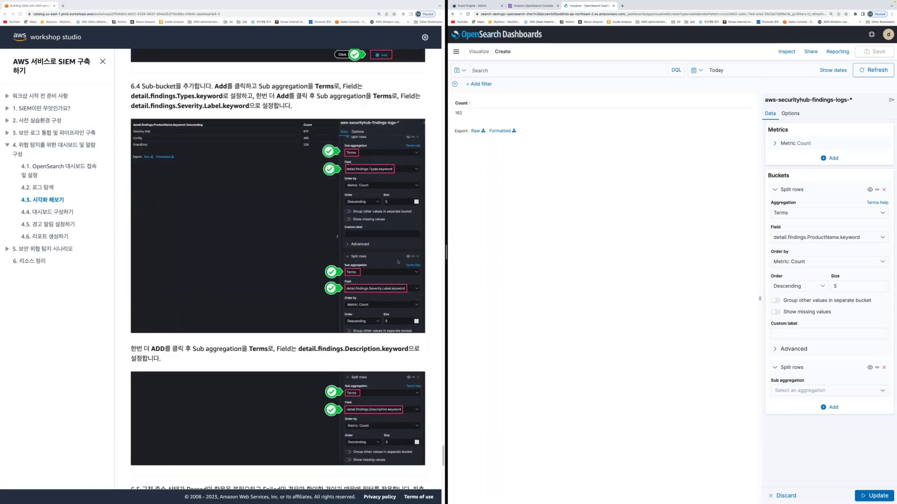
click(791, 391)
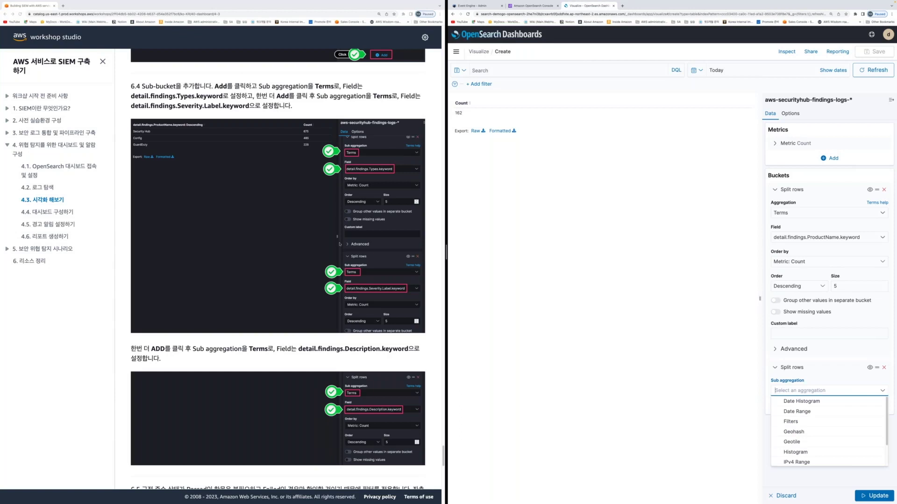
mouse_move(339, 244)
mouse_down()
mouse_move(419, 312)
mouse_move(427, 335)
mouse_up()
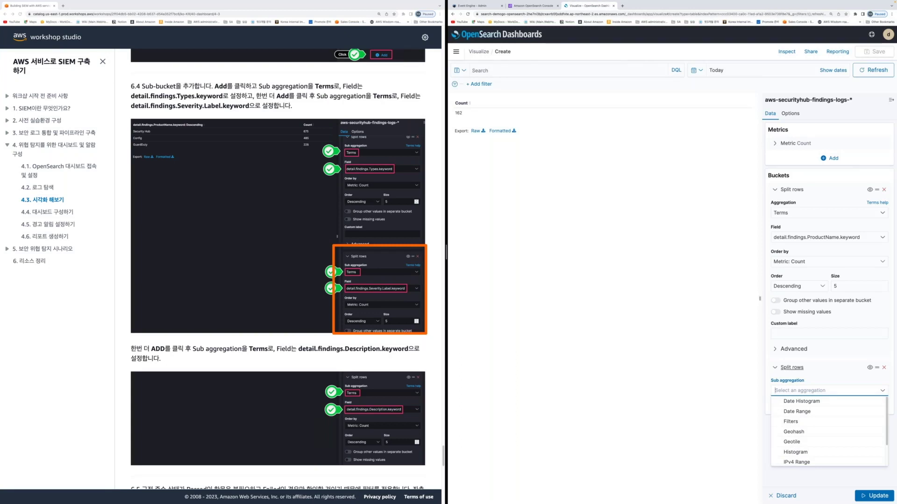
text(Terms)
key(Return)
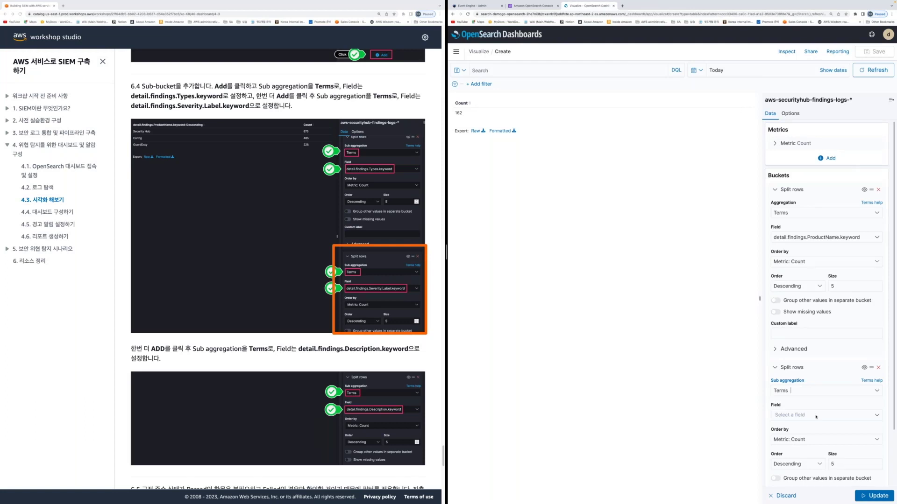
Set the second split's field to detail.findings.Types.keyword, restoring Terms after a mistaken paste
click(148, 95)
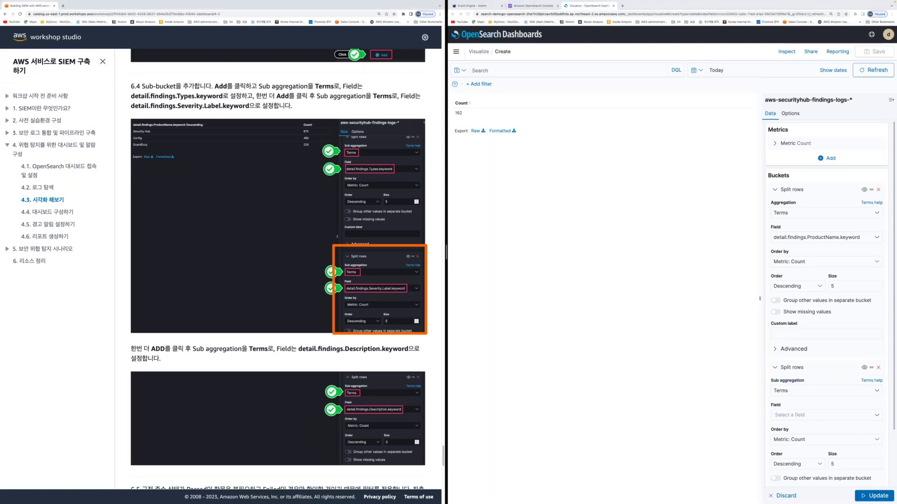
double_click(149, 95)
key(super+c)
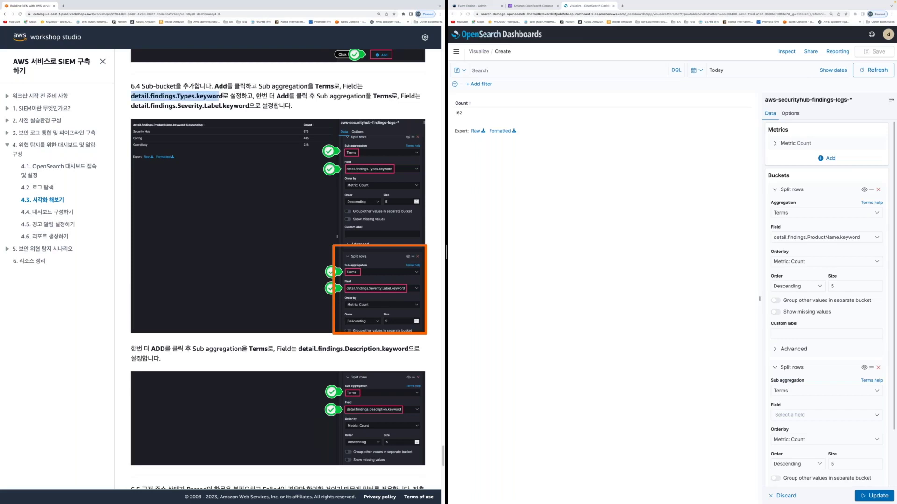
click(743, 398)
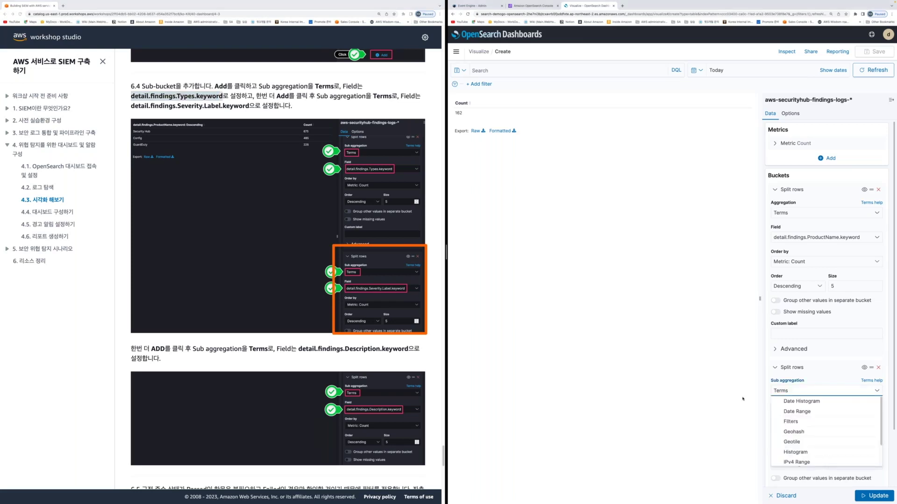
key(super+v)
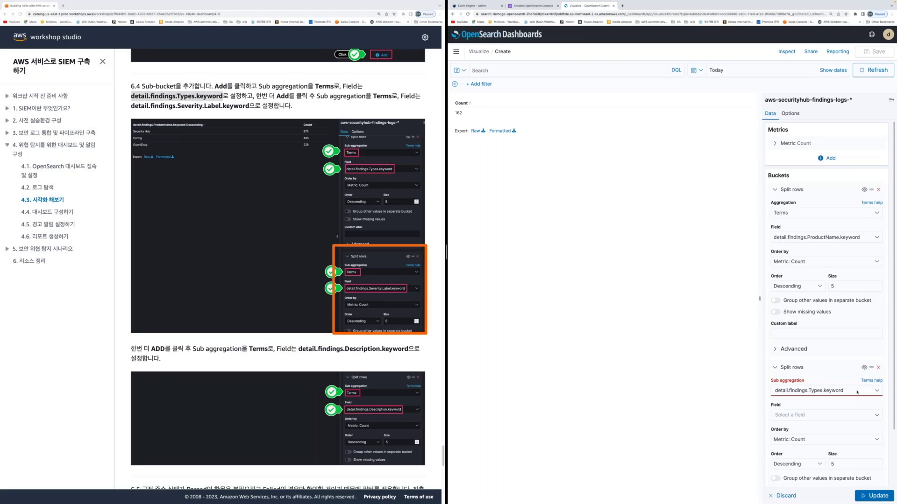
key(super+a)
text(term)
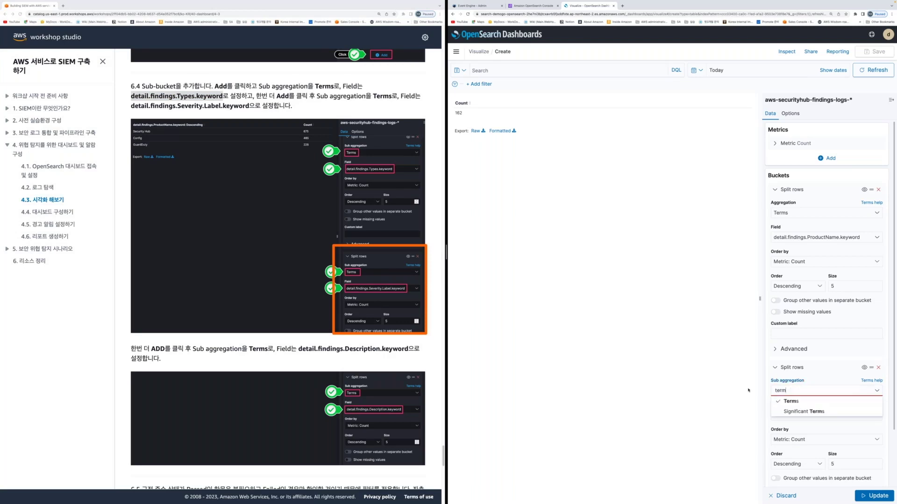
key(Return)
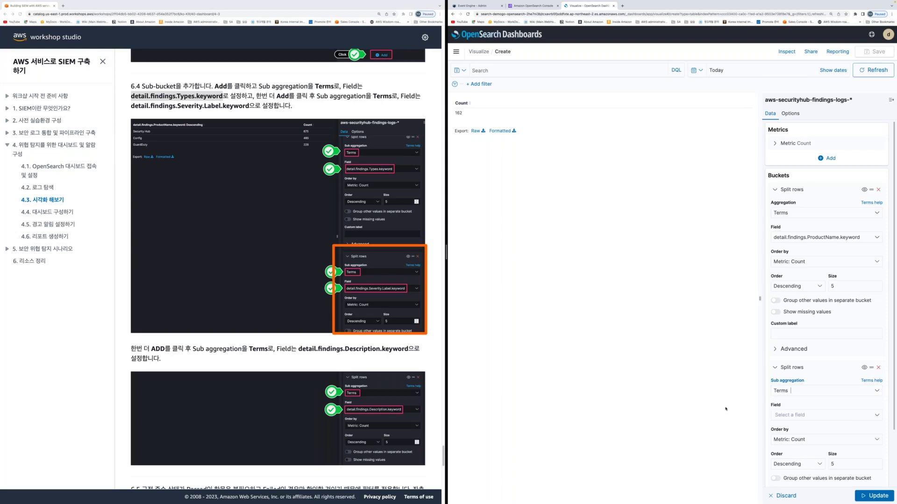
key(Tab)
key(super+v)
key(Return)
scroll(212, 358, down, 3)
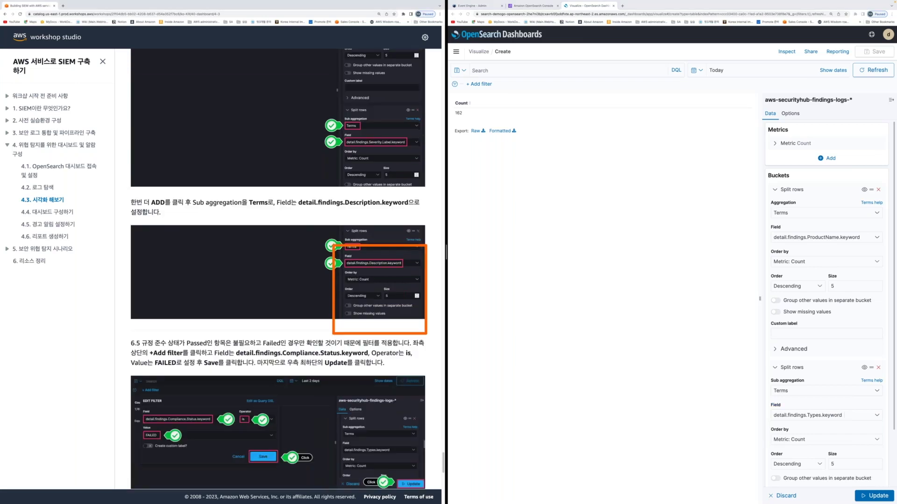
scroll(833, 479, down, 2)
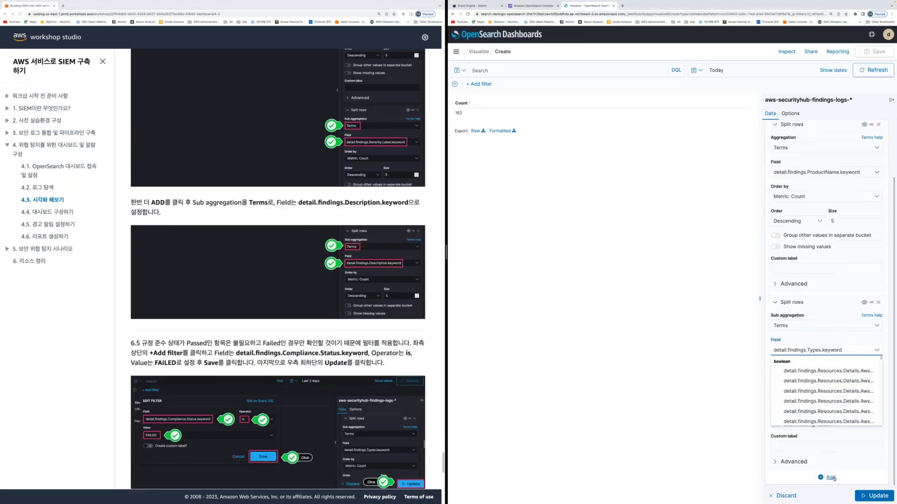
click(831, 478)
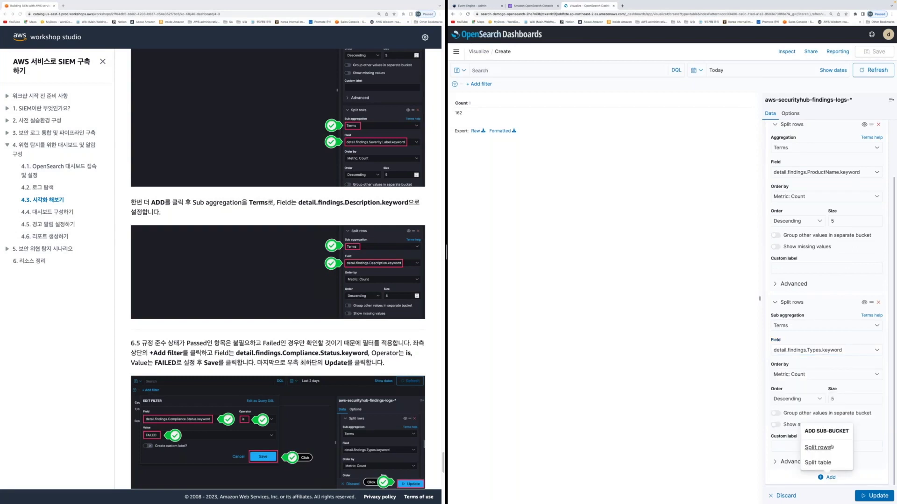
Add a third row split with Terms on detail.findings.Description.keyword, fixing a misplaced paste
click(830, 447)
text(term)
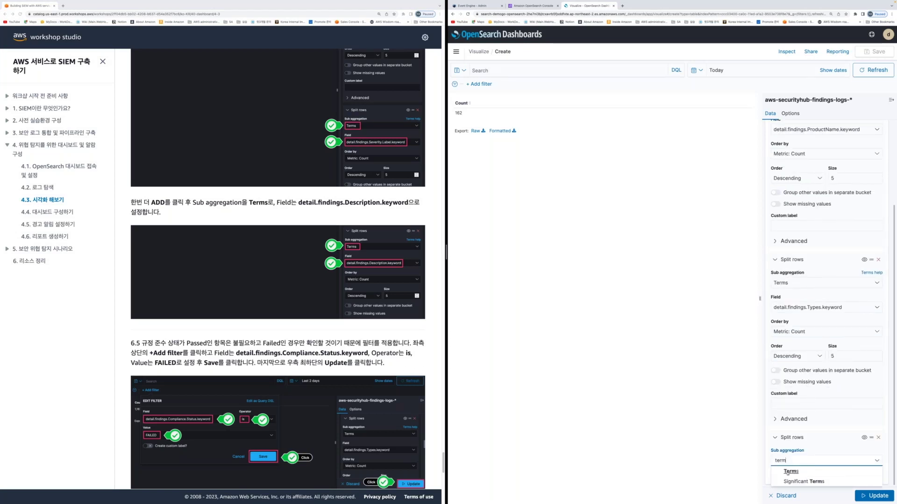
click(791, 472)
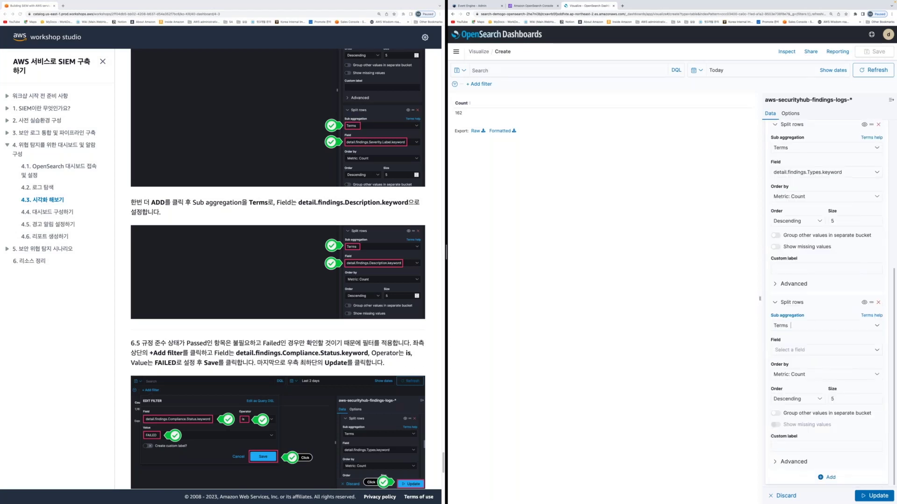
double_click(353, 202)
key(super+c)
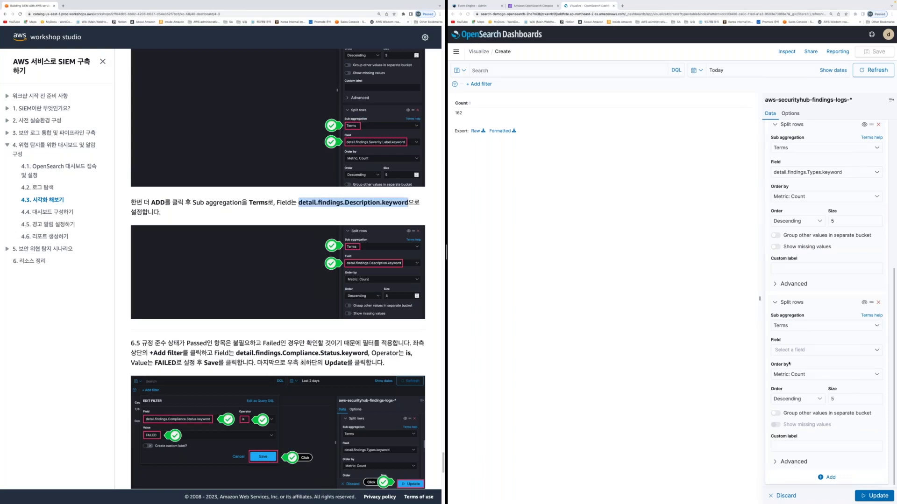
click(804, 326)
key(super+v)
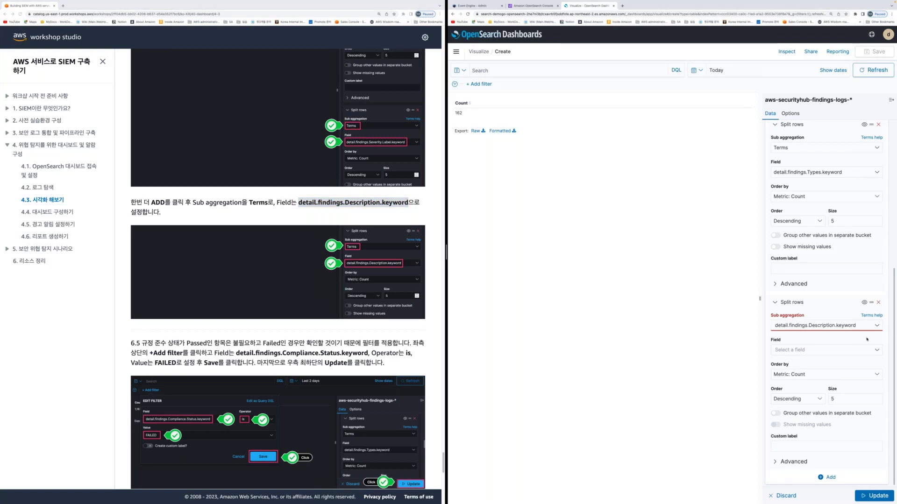
click(860, 325)
text(t)
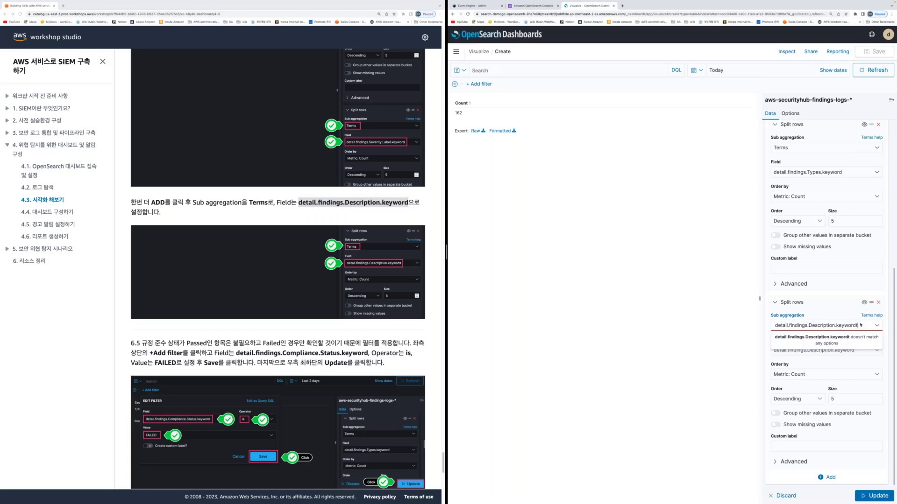
key(super+a)
text(tt)
key(Escape)
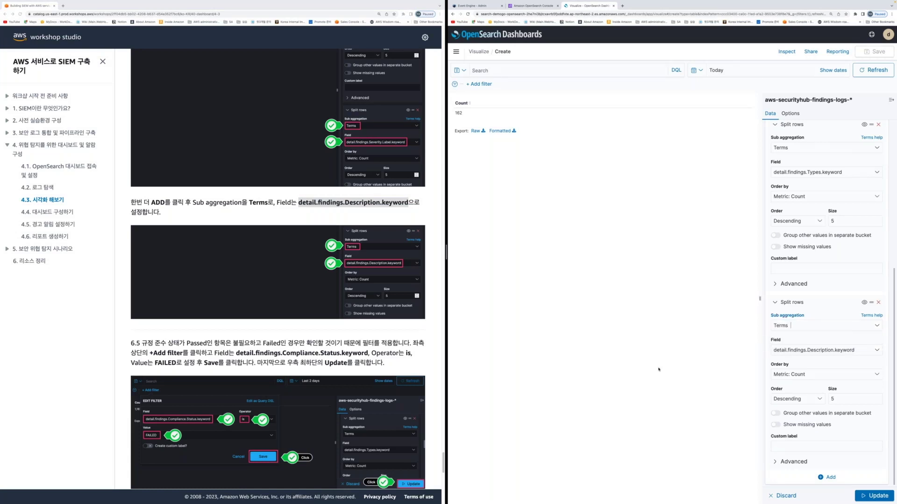
click(188, 363)
Add and save a filter: detail.findings.Compliance.Status.keyword is FAILED
scroll(263, 348, down, 2)
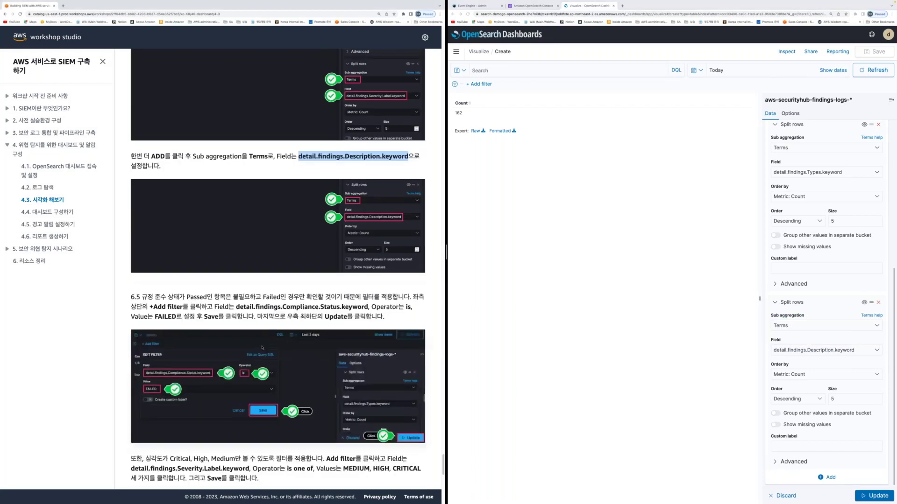
scroll(263, 348, down, 1)
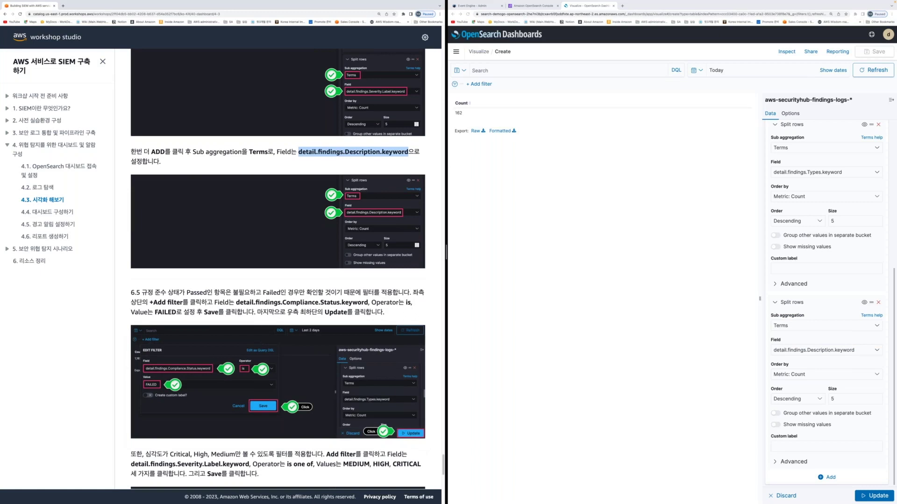
scroll(278, 269, down, 1)
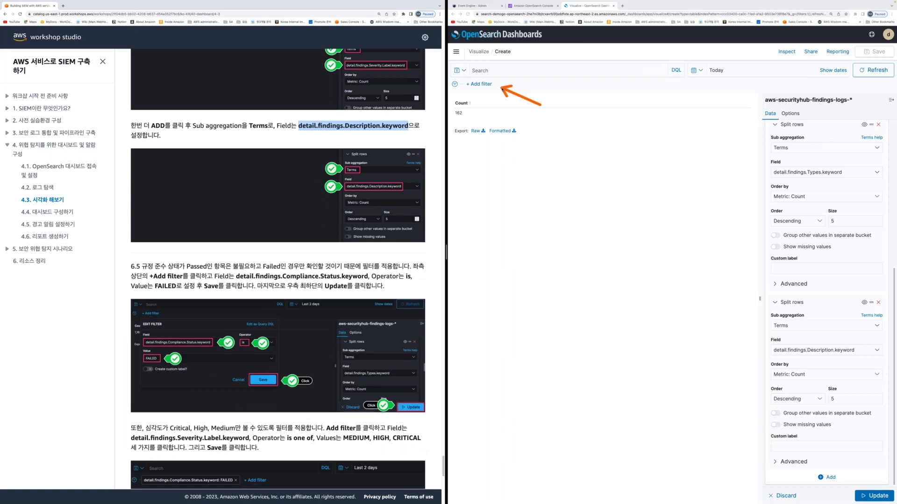
click(483, 85)
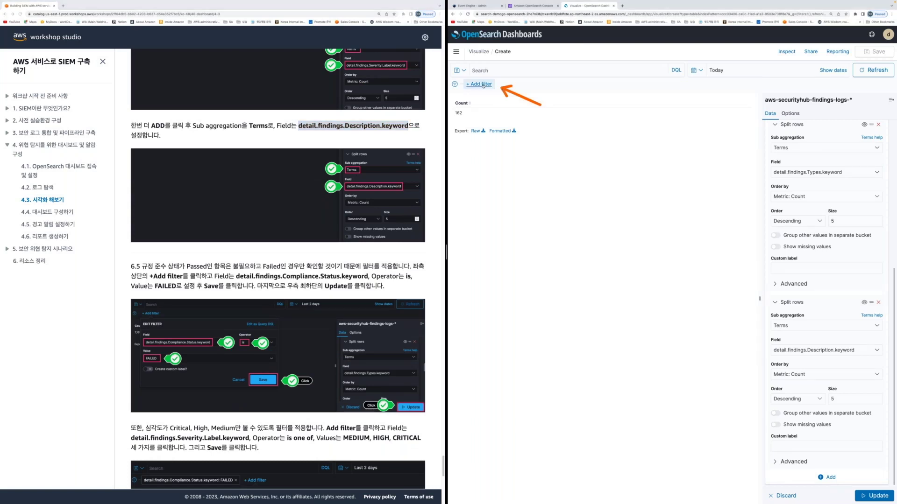
click(483, 85)
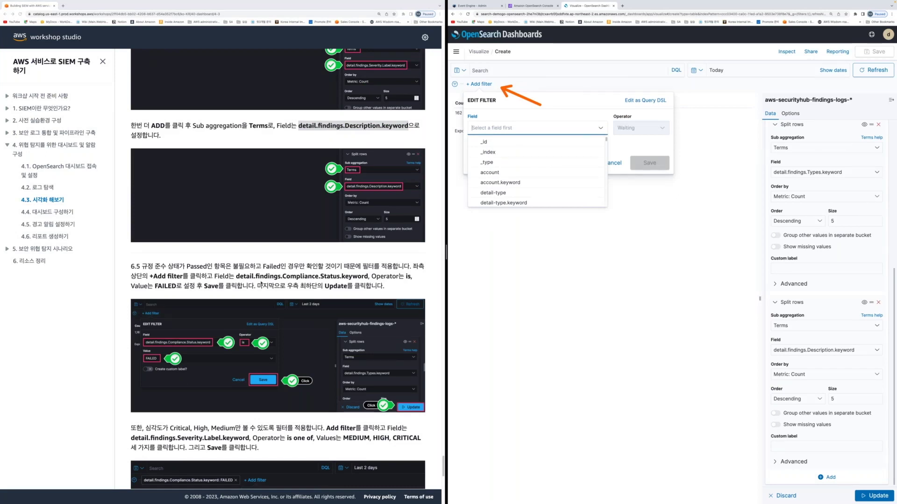
scroll(261, 285, down, 1)
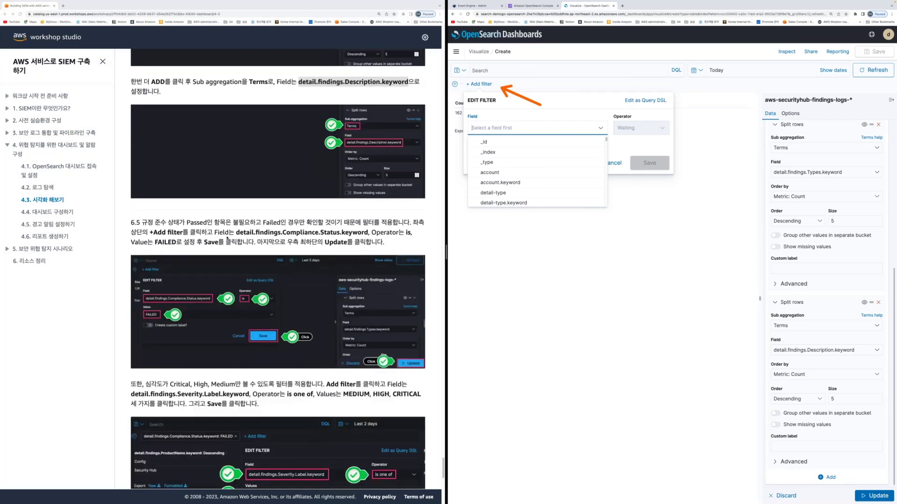
drag(236, 232, 368, 232)
key(ctrl+c)
click(482, 129)
key(ctrl+v)
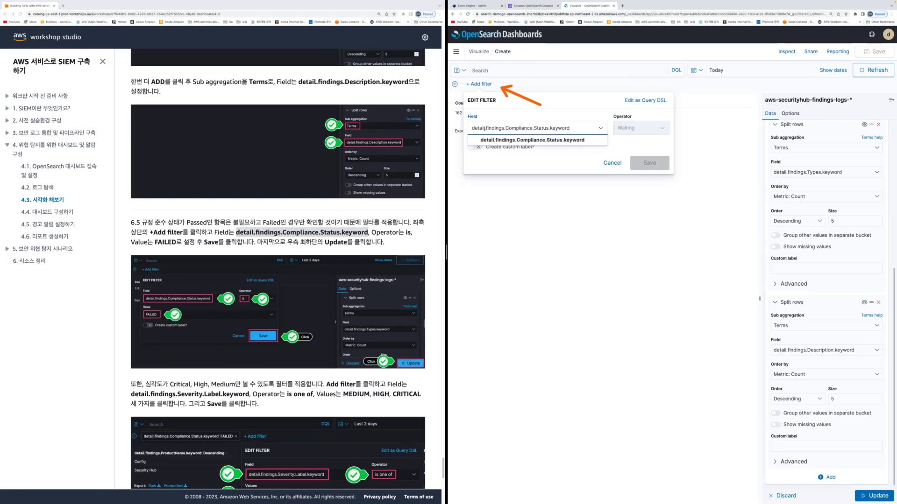
key(Return)
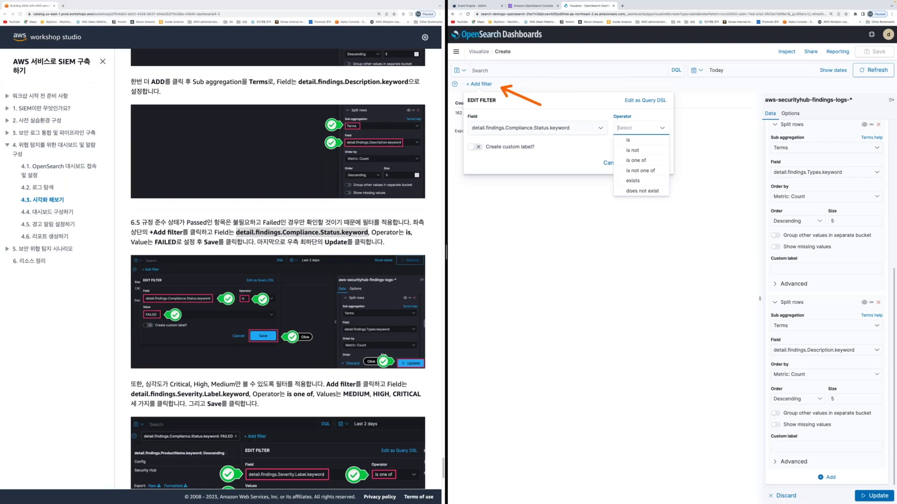
key(Down)
key(Return)
text(FAILED)
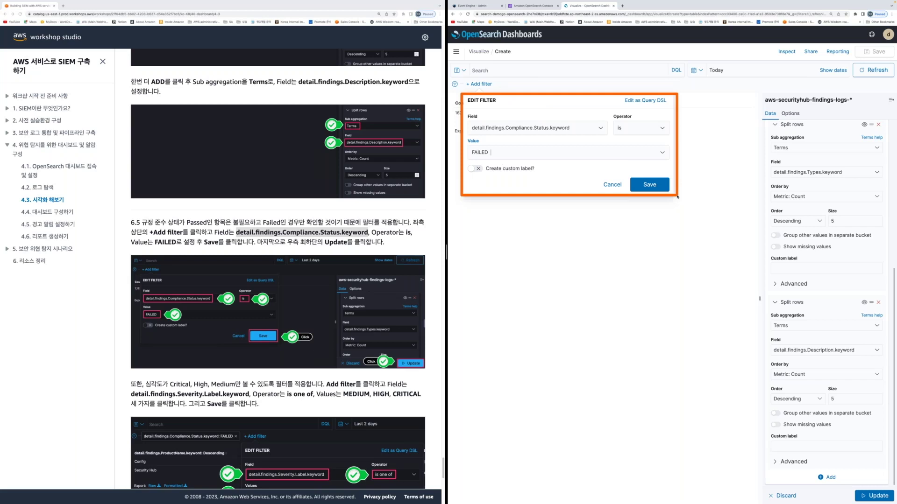
click(649, 185)
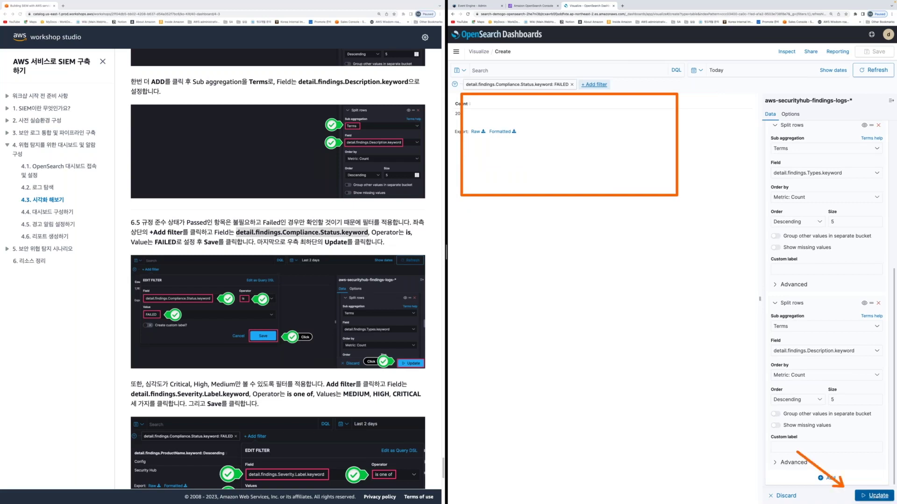
click(878, 496)
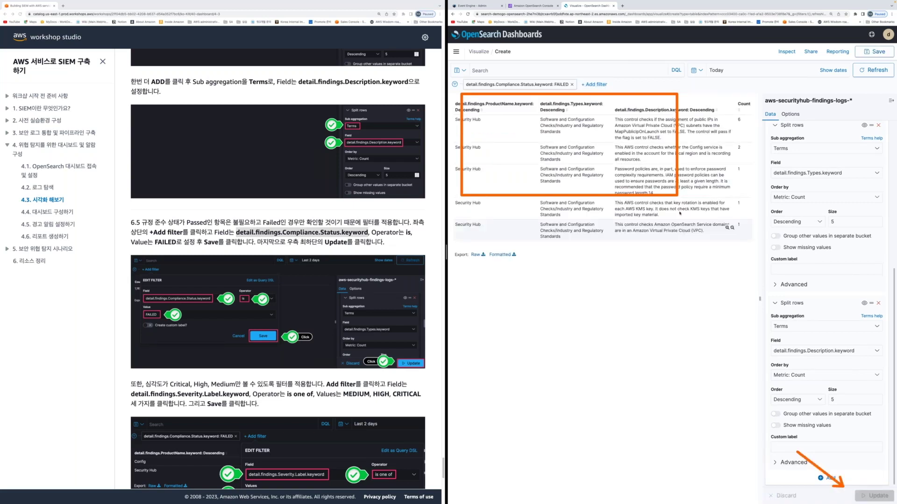
click(337, 409)
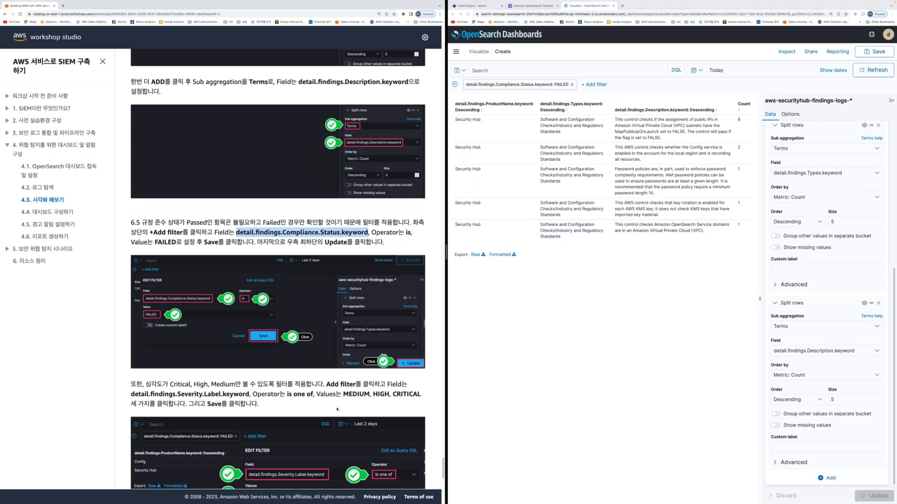
scroll(337, 409, down, 3)
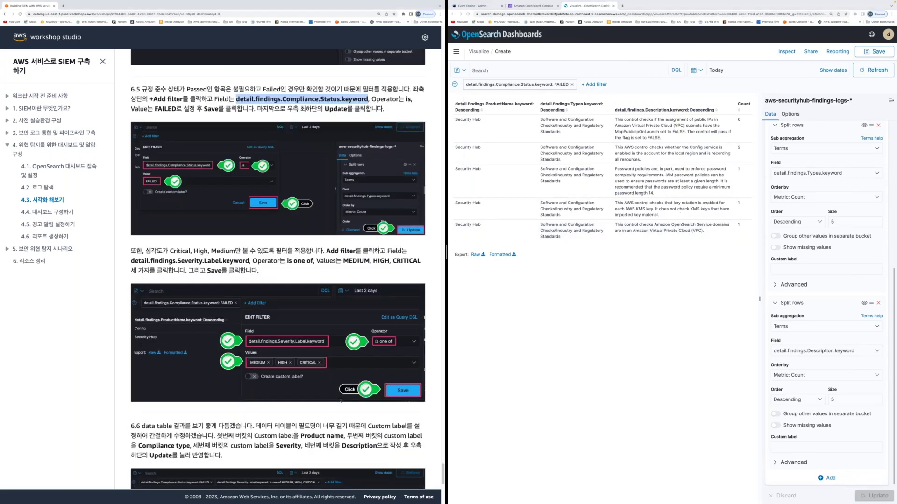
scroll(397, 329, down, 1)
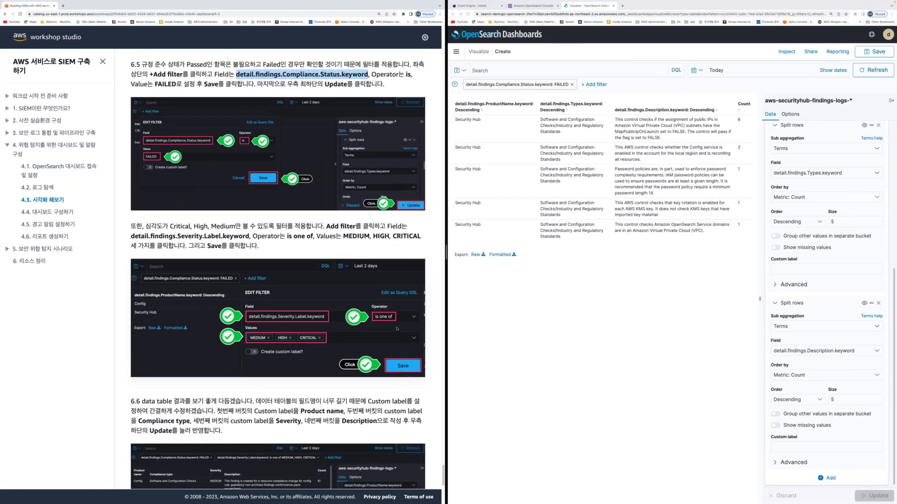
scroll(287, 263, down, 1)
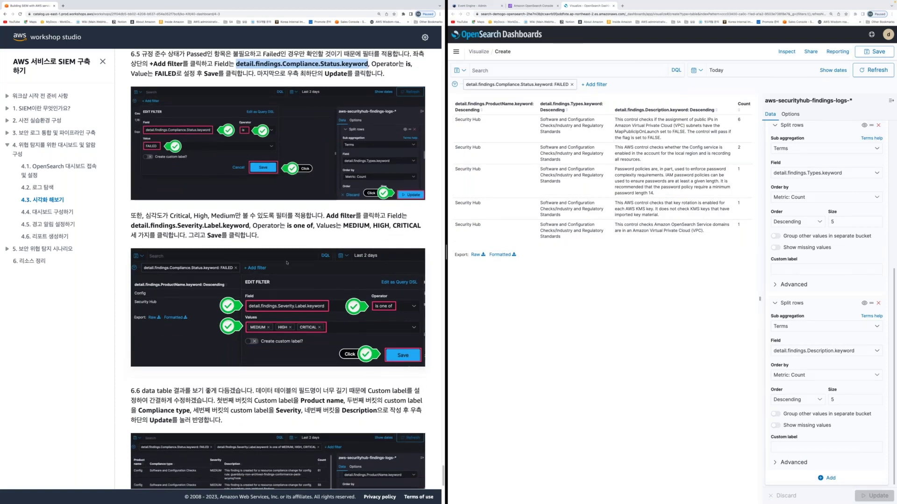
click(287, 263)
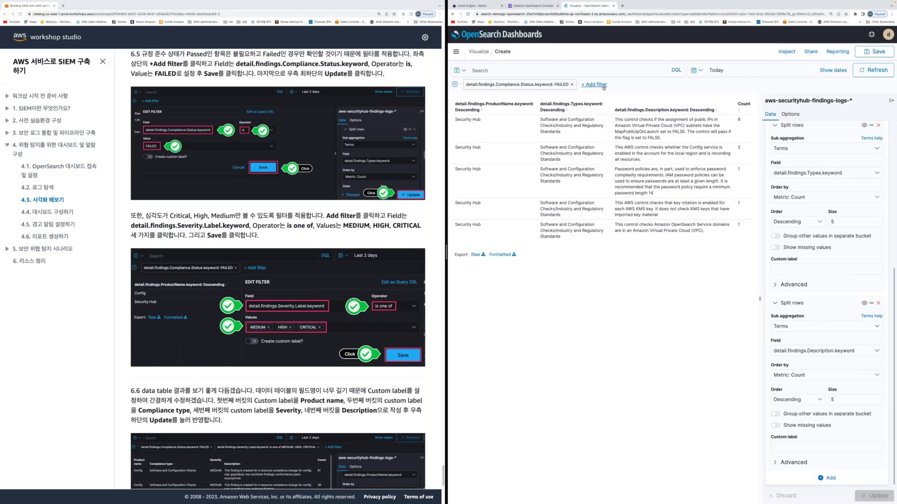
Start a new filter on detail.findings.Severity.Label.keyword with the operator is one of
click(603, 85)
drag(131, 225, 250, 226)
key(super+c)
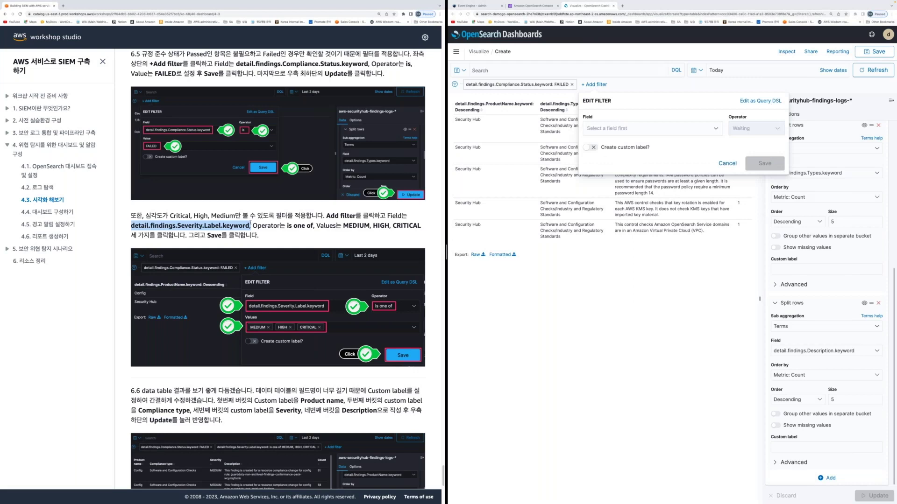
click(602, 127)
key(super+v)
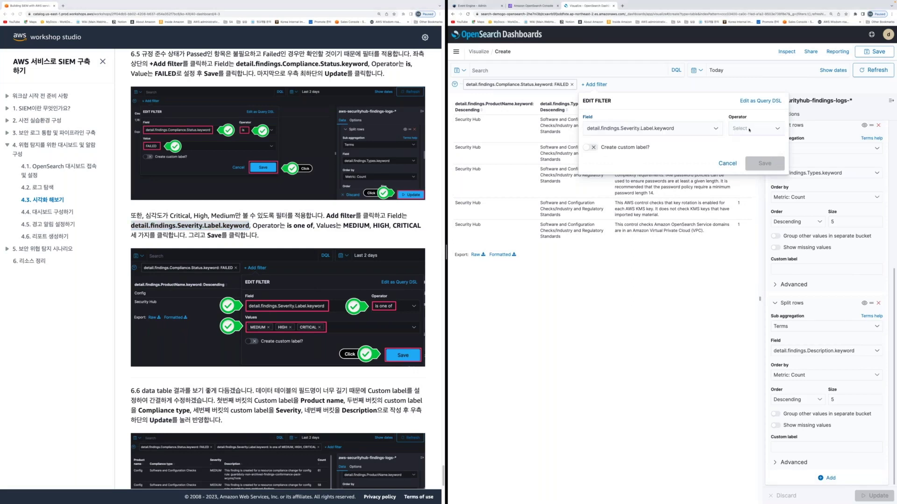
click(749, 129)
click(747, 171)
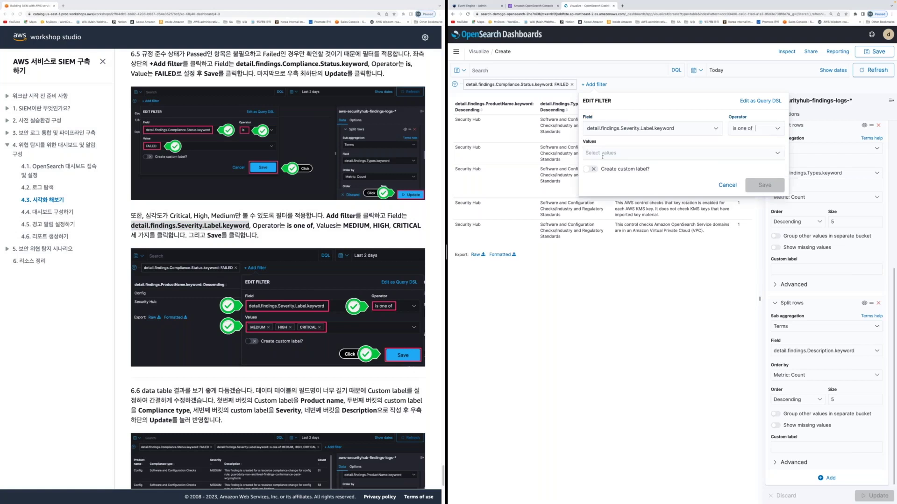
key(super+grave)
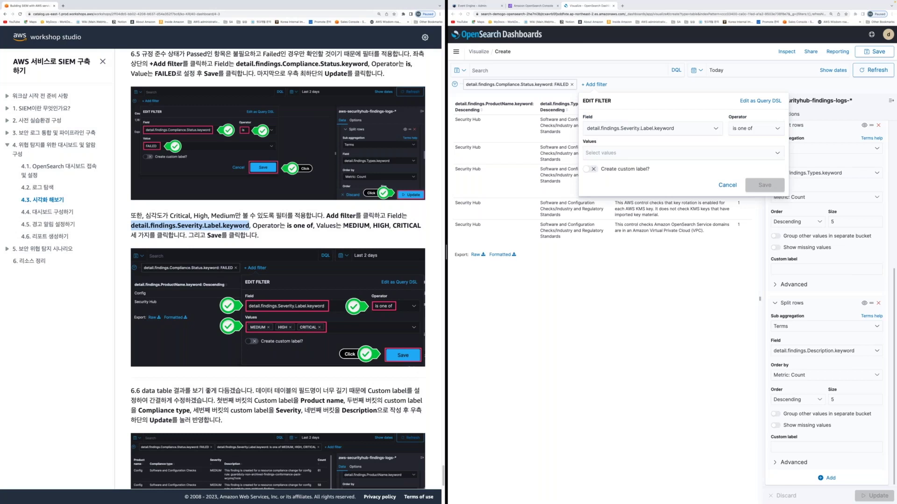
drag(344, 226, 421, 226)
click(609, 153)
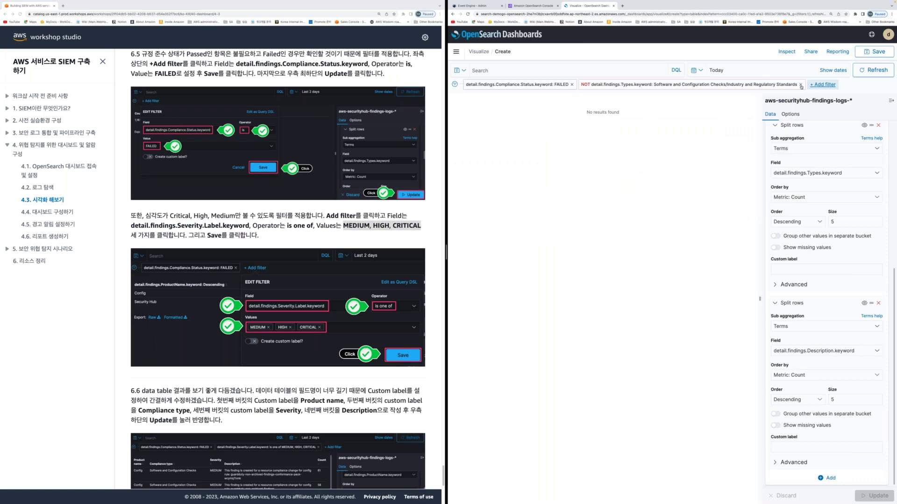
Edit the excluding finding-type filter, try entering MEDIUM as a value, then cancel
click(663, 85)
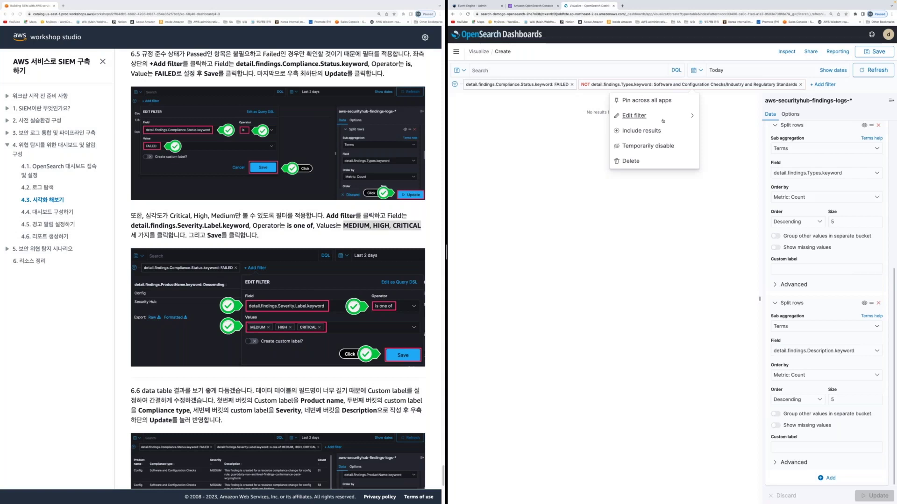
click(663, 120)
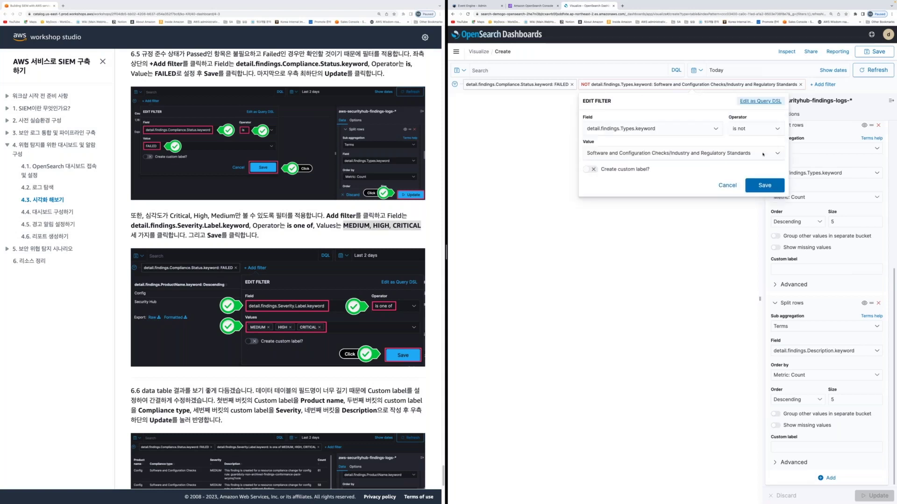
click(763, 154)
text(MED)
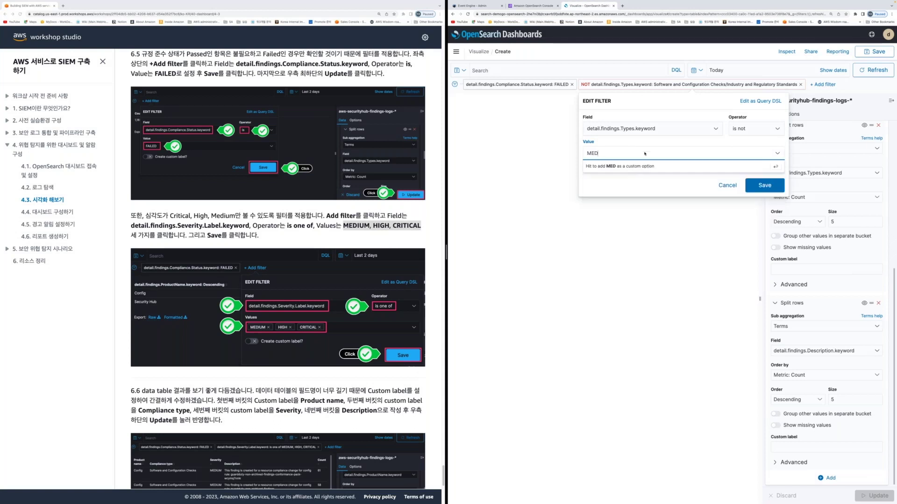
text(IUM, H)
text(I)
key(BackSpace)
key(BackSpace)
key(BackSpace)
key(BackSpace)
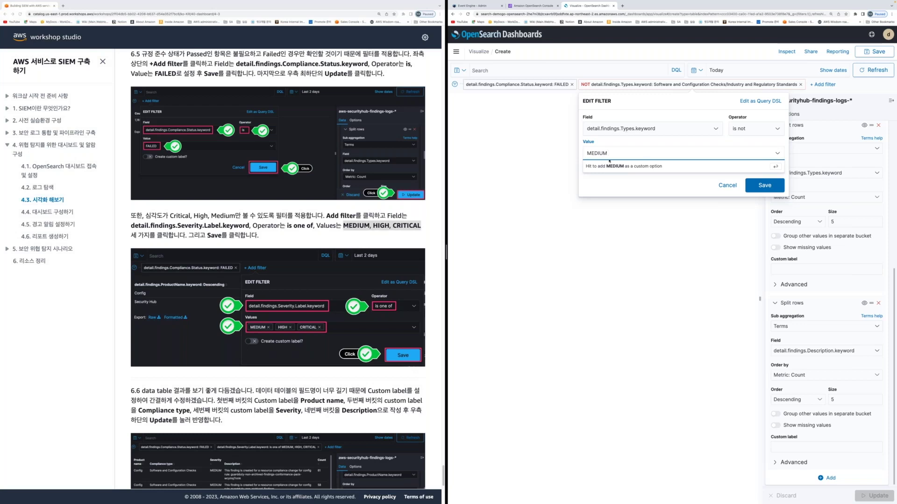
click(627, 201)
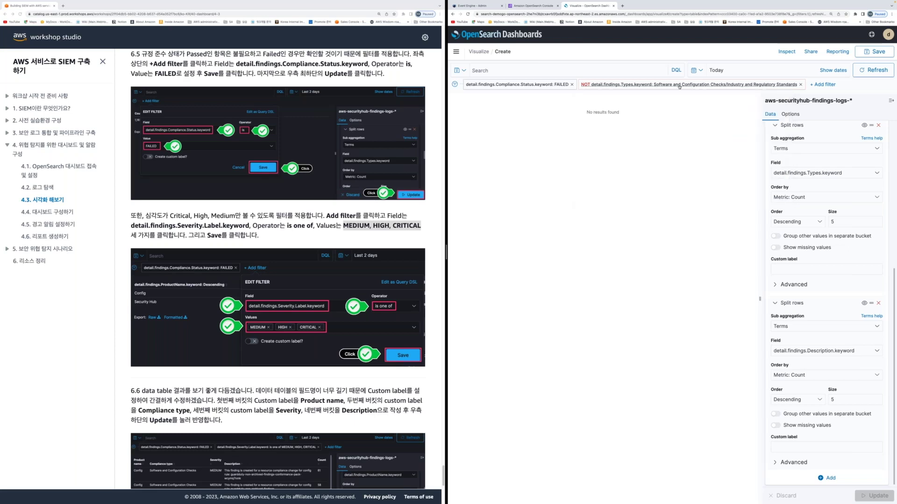
Change the NOT filter to detail.findings.Severity.Label.keyword is one of MEDIUM, HIGH, CRITICAL and save
click(679, 86)
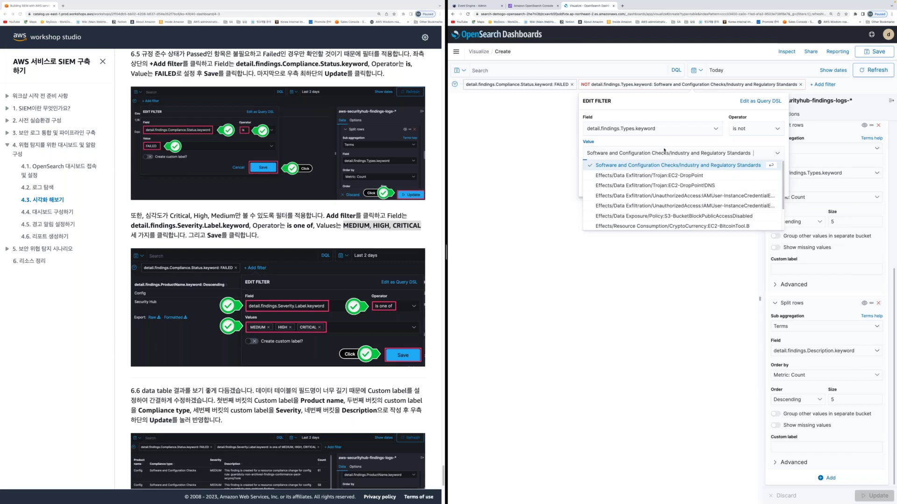
scroll(664, 185, down, 1)
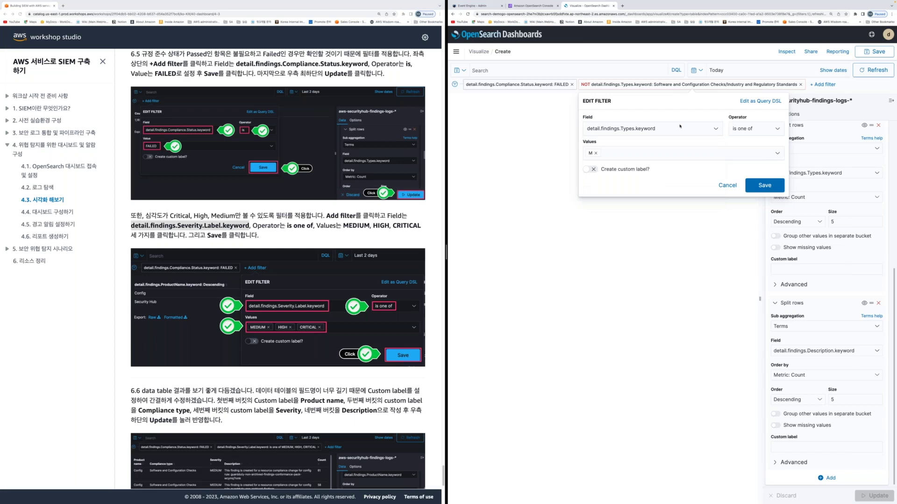
drag(680, 126, 553, 128)
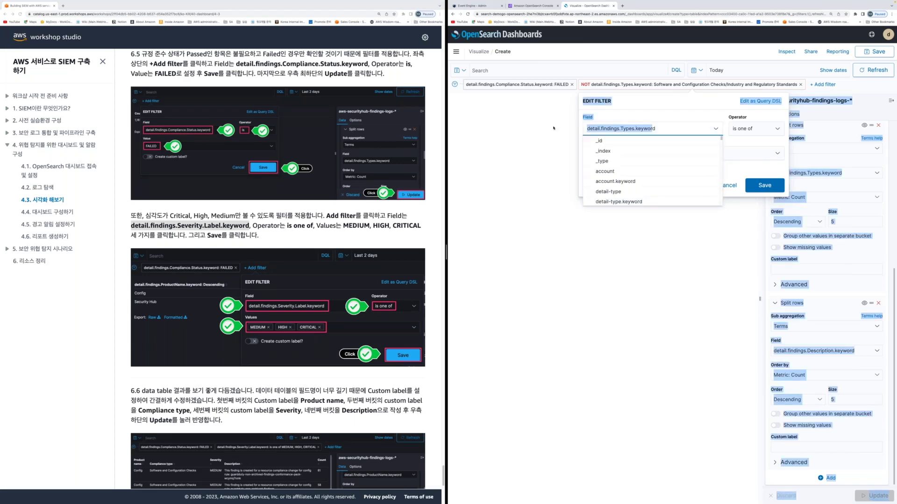
click(660, 130)
key(BackSpace)
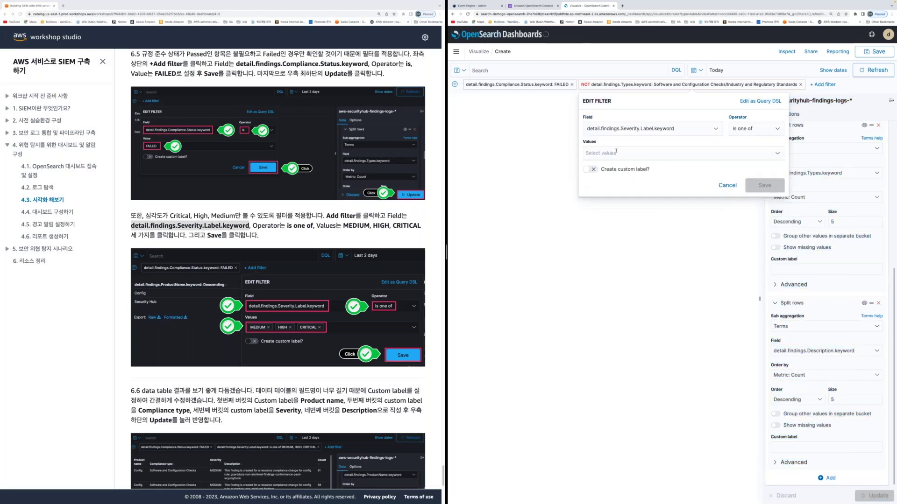
click(616, 150)
text(MEDIUM)
key(Return)
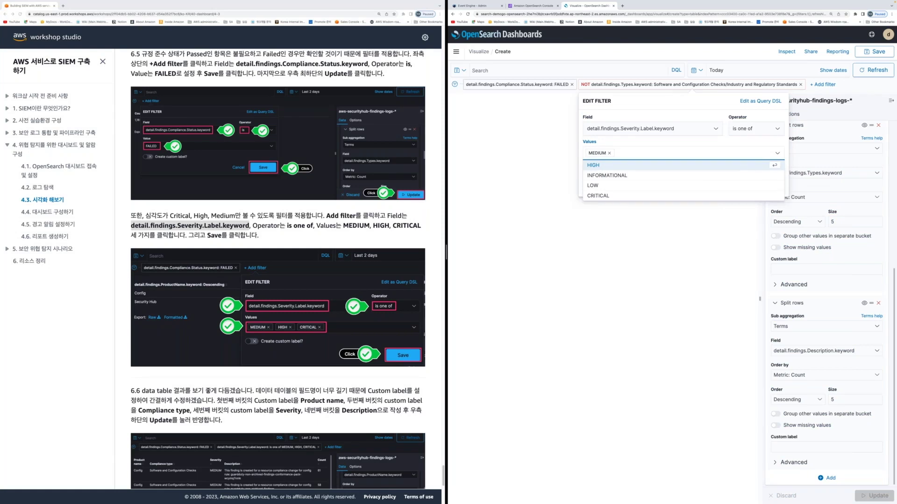
key(Return)
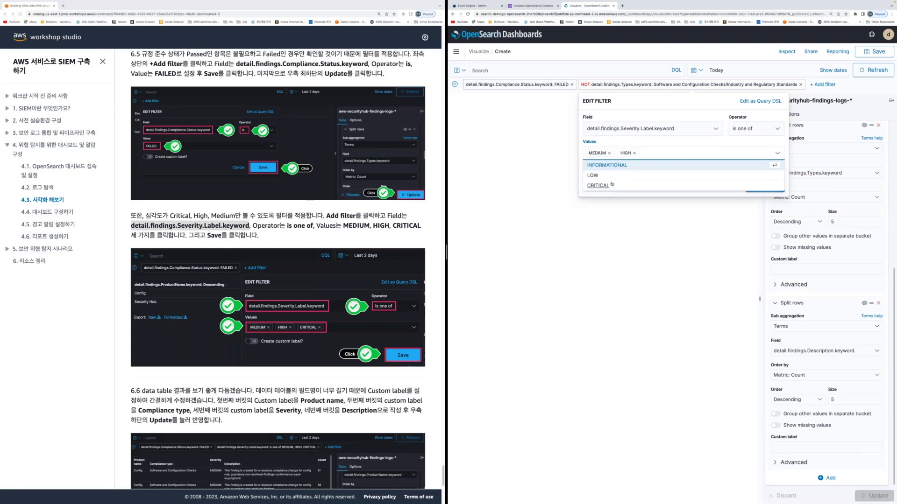
click(598, 185)
click(765, 189)
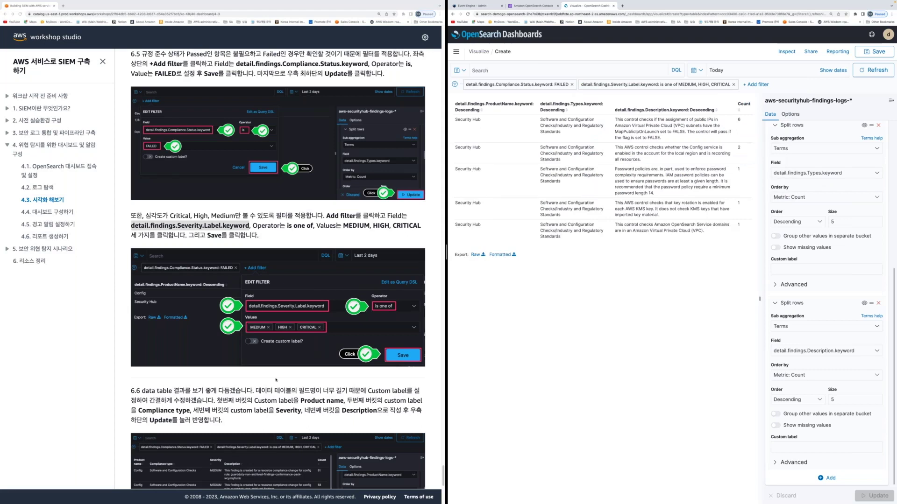
scroll(276, 379, down, 3)
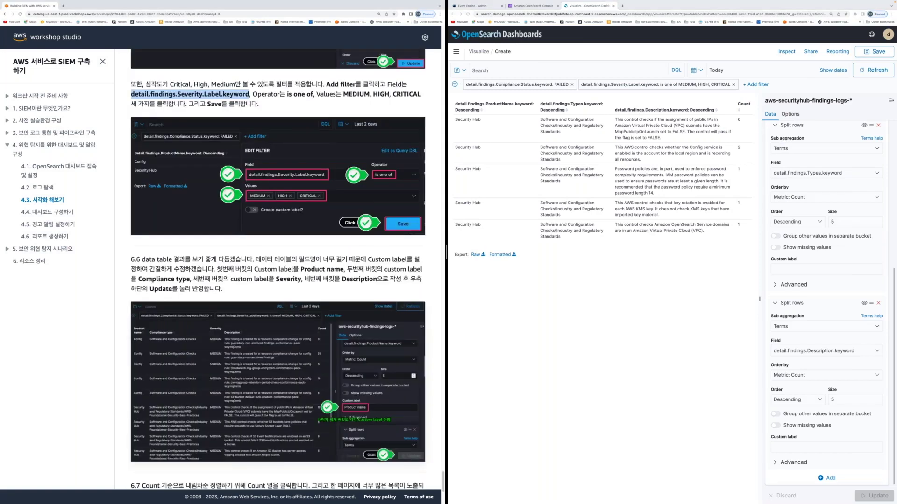
scroll(278, 280, down, 2)
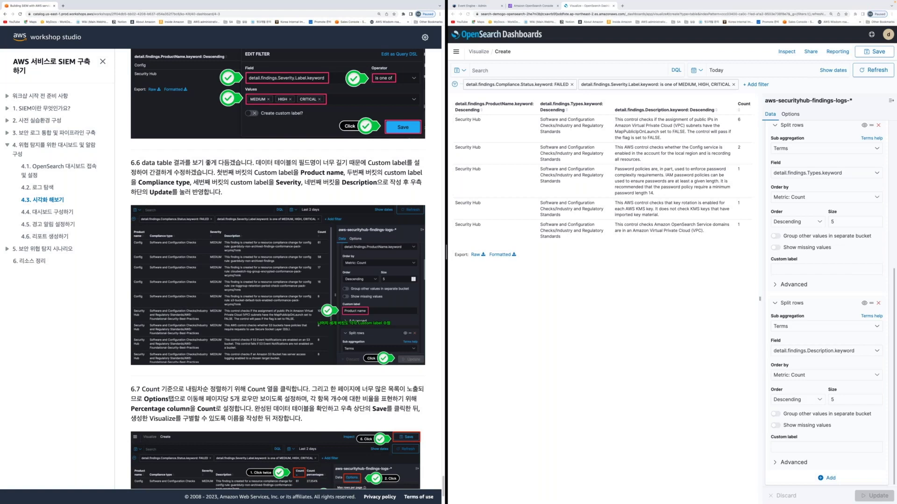
click(246, 193)
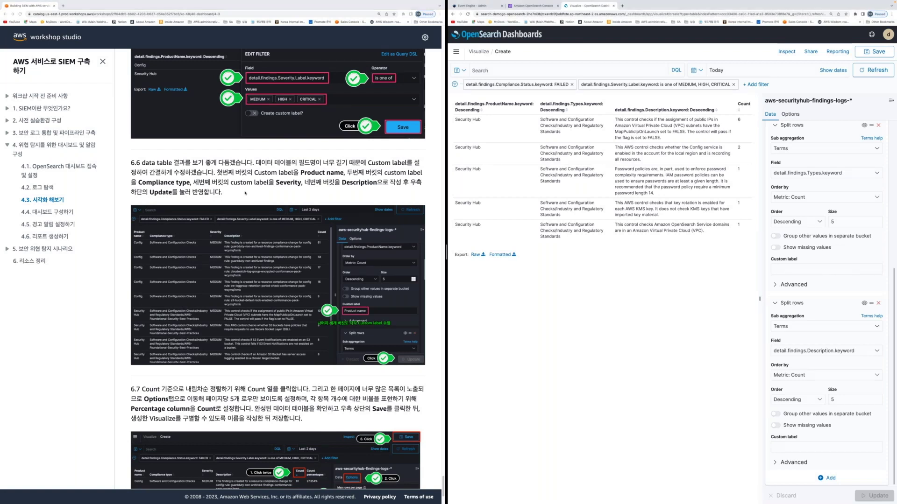
click(798, 267)
Give the first two row splits the custom labels Product name and Compliance type
key(super+grave)
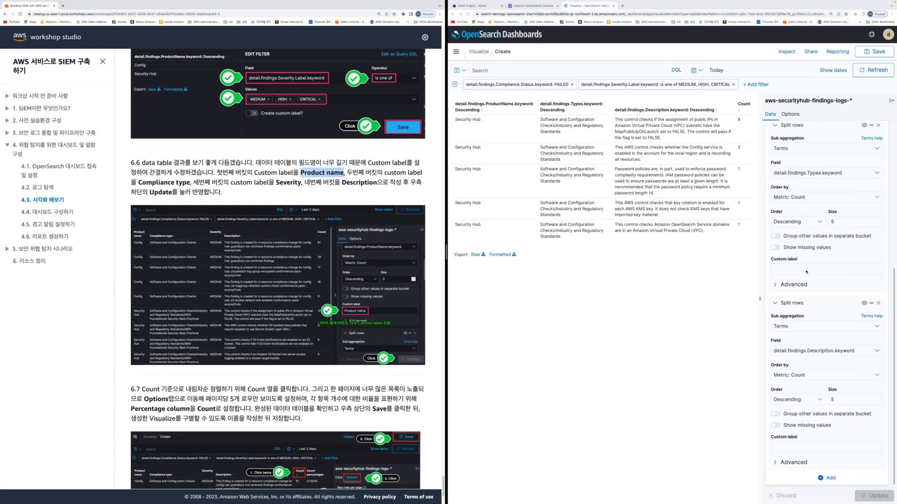
scroll(805, 271, up, 3)
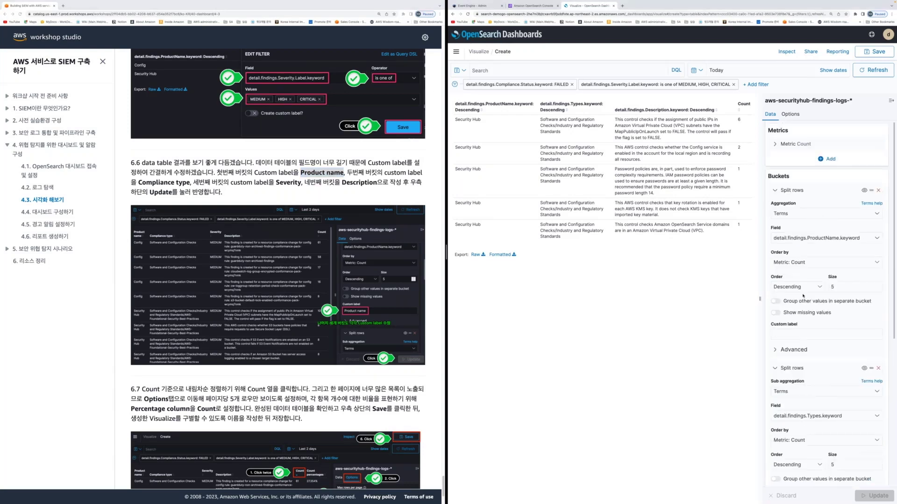
click(802, 335)
text(Product name)
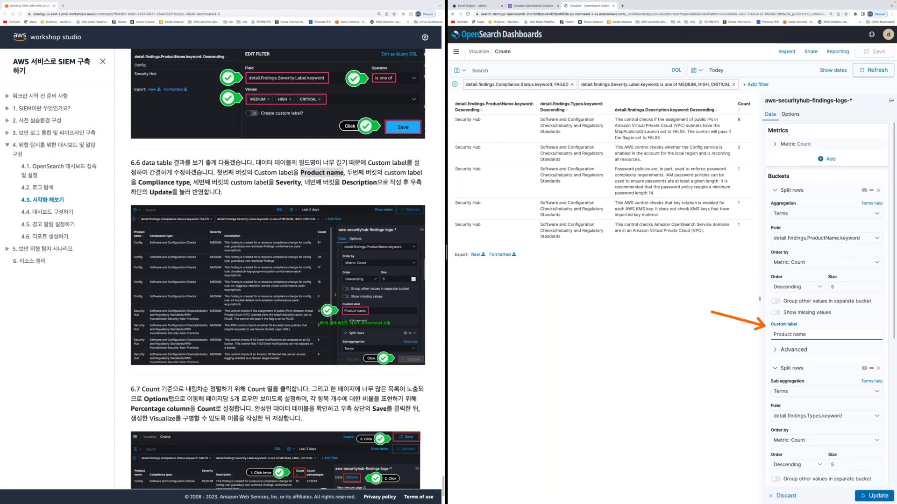
key(super+grave)
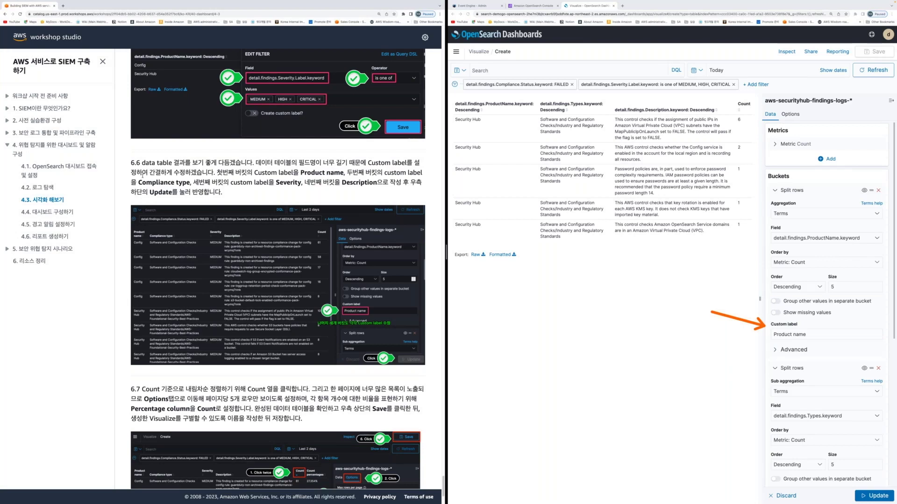
drag(139, 182, 189, 183)
key(super+c)
scroll(786, 400, down, 5)
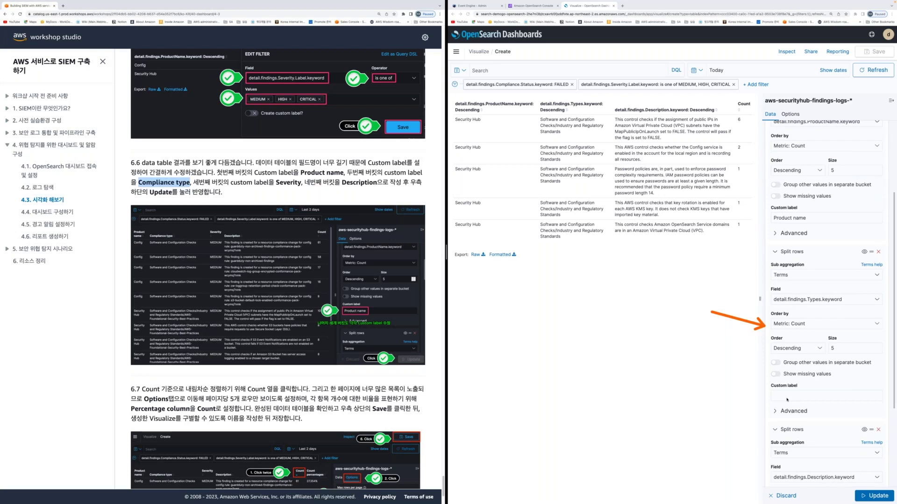
click(787, 400)
key(super+v)
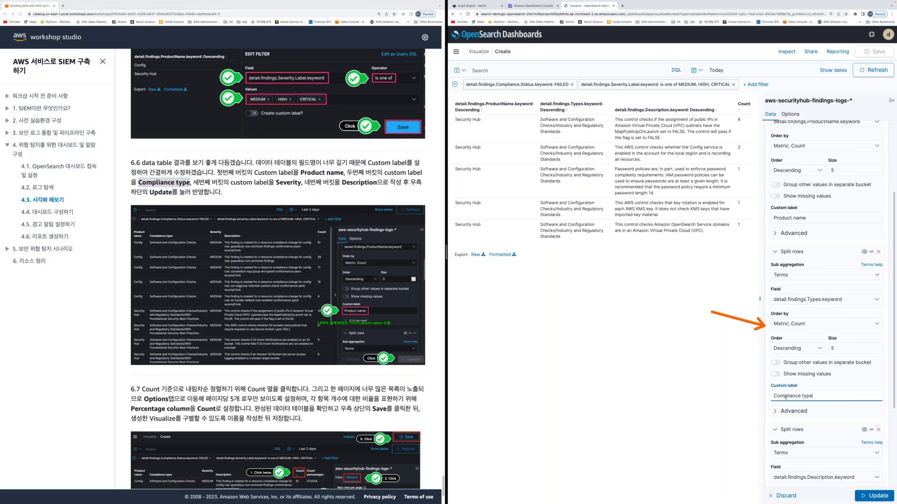
Label the third split Description, replacing a first try of Severity, and update the table
key(super+grave)
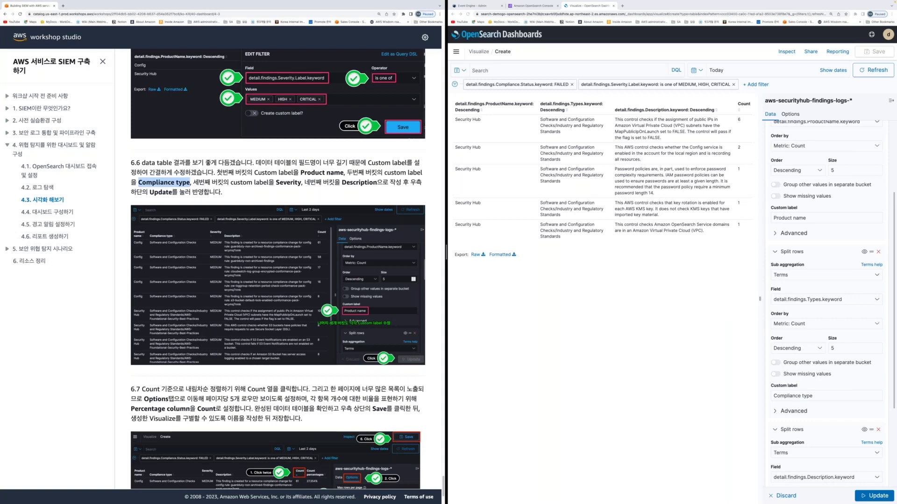
double_click(288, 183)
scroll(798, 421, down, 3)
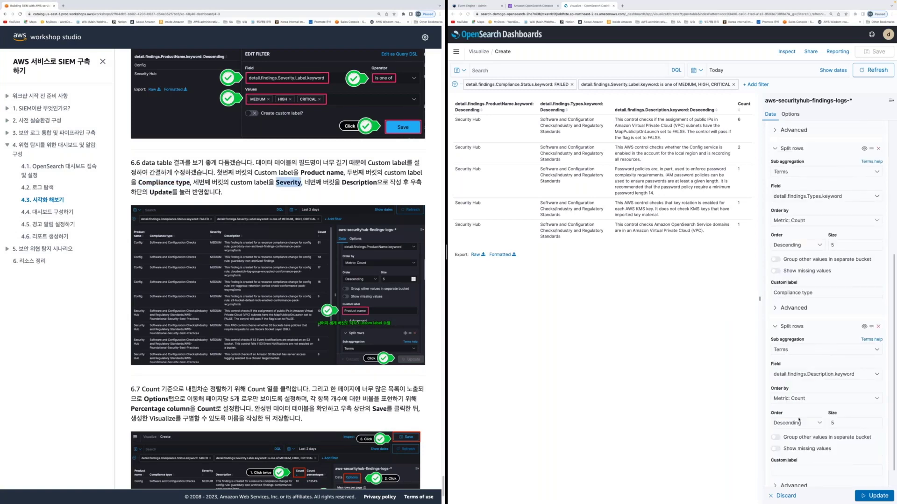
scroll(798, 420, down, 1)
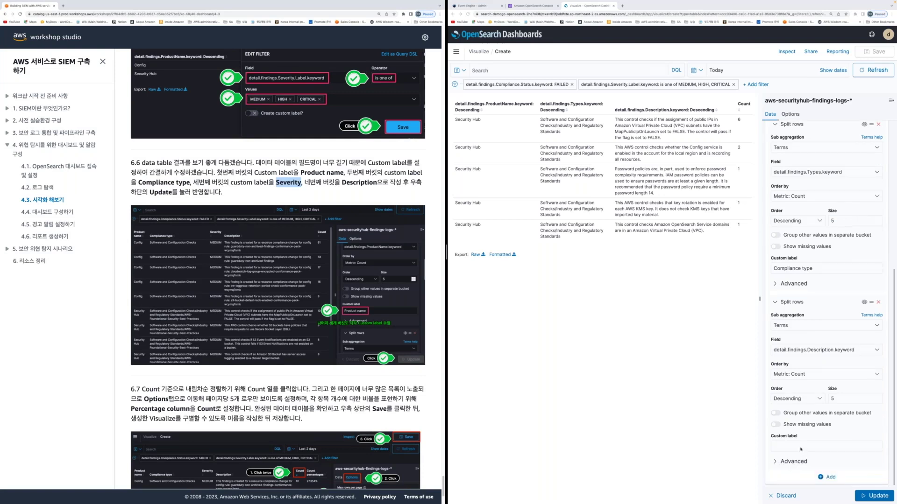
click(813, 268)
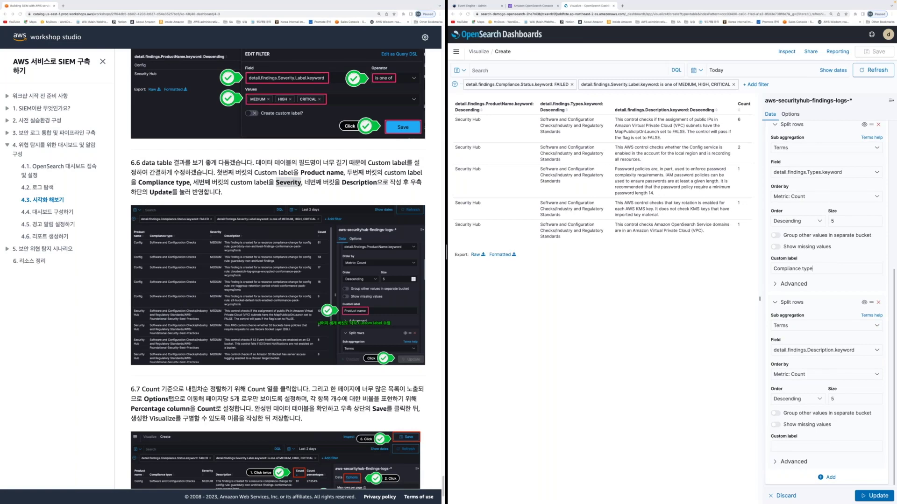
click(825, 446)
text(Severity)
click(874, 496)
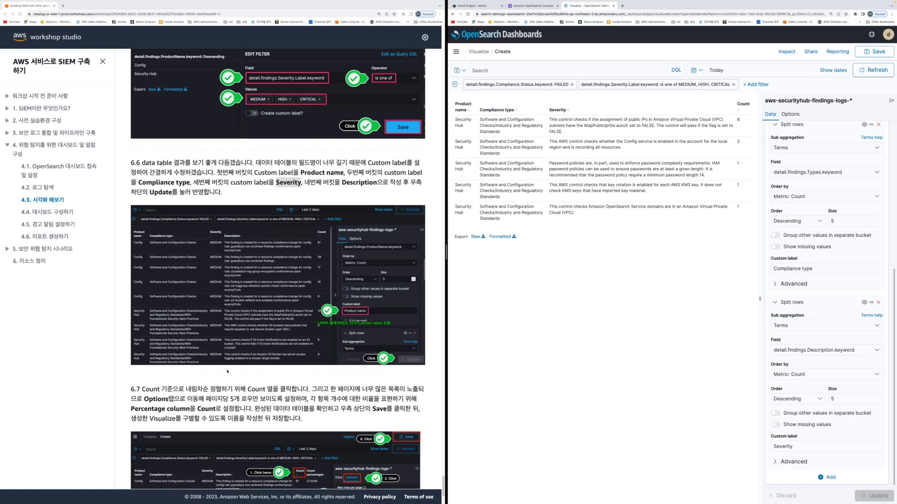
click(227, 372)
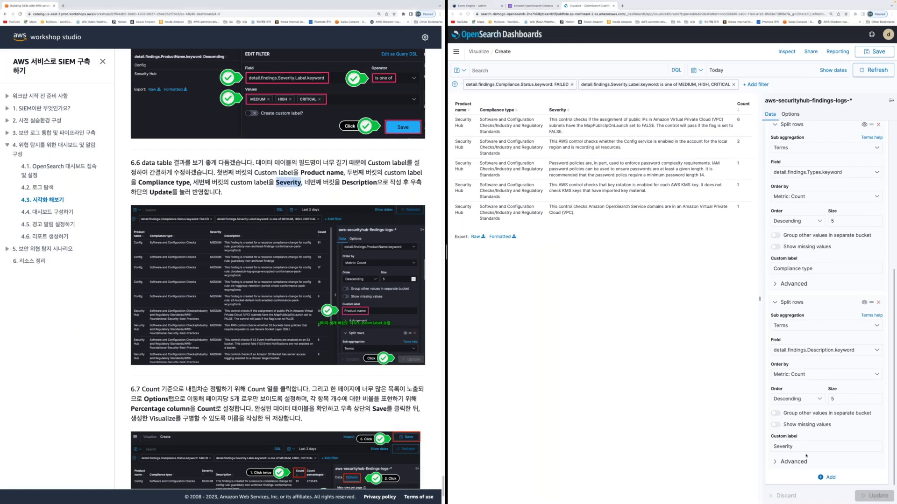
double_click(804, 447)
text(Description)
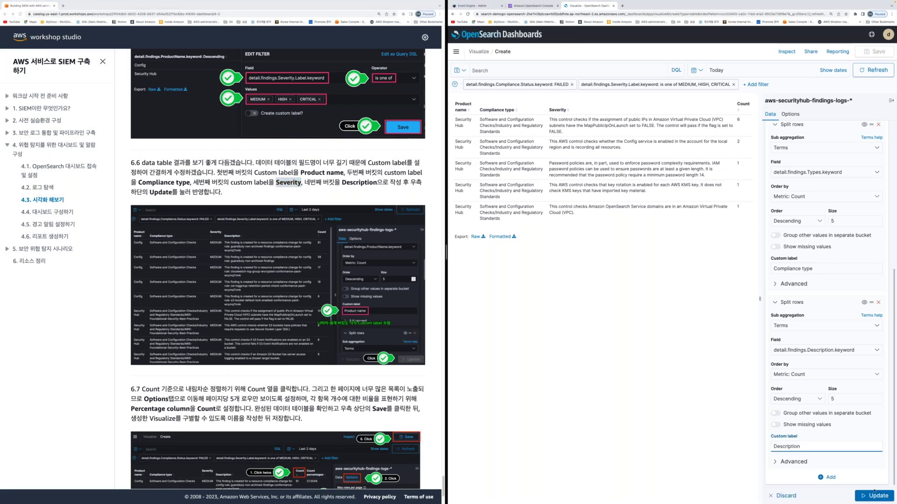
click(874, 495)
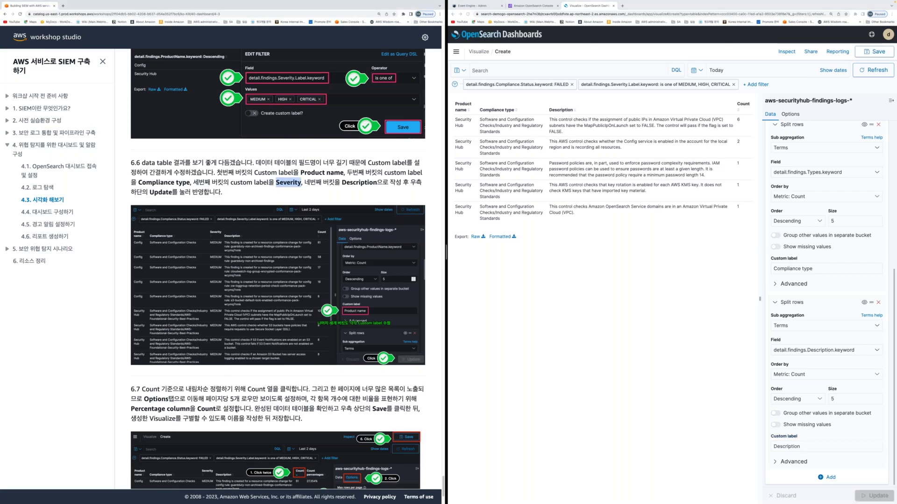
scroll(278, 280, down, 3)
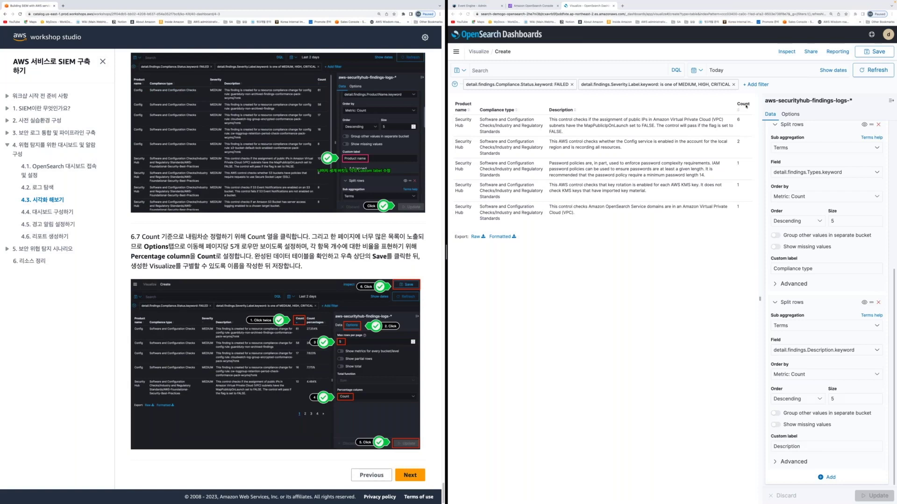
Show 5 rows per page, add a Count percentage column, and start saving as SecurityHub_compliance
click(790, 114)
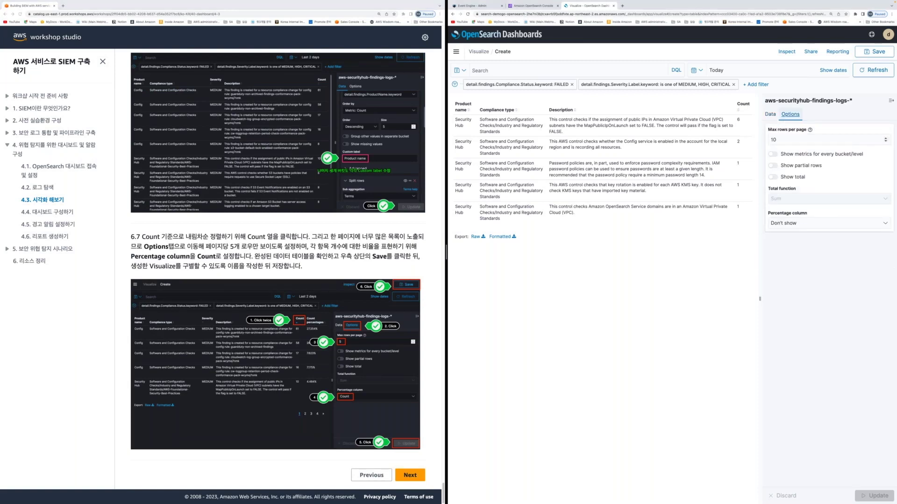
double_click(773, 140)
text(5)
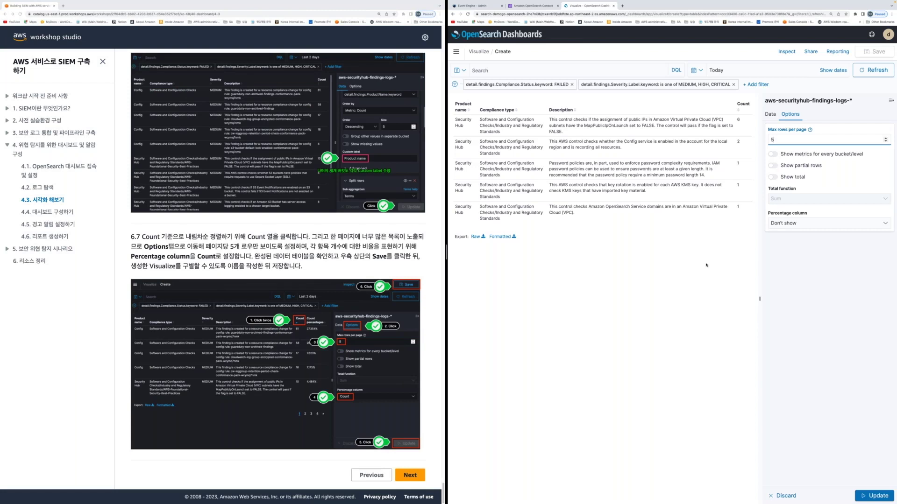
click(793, 223)
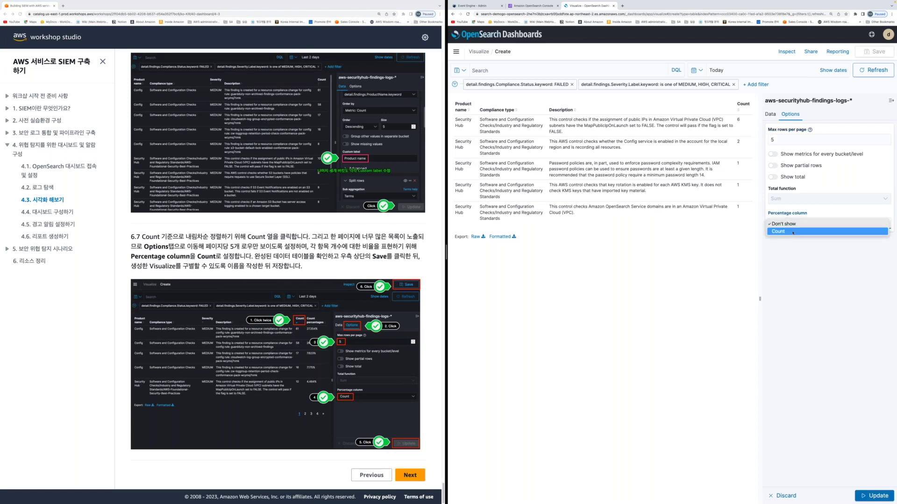
click(793, 232)
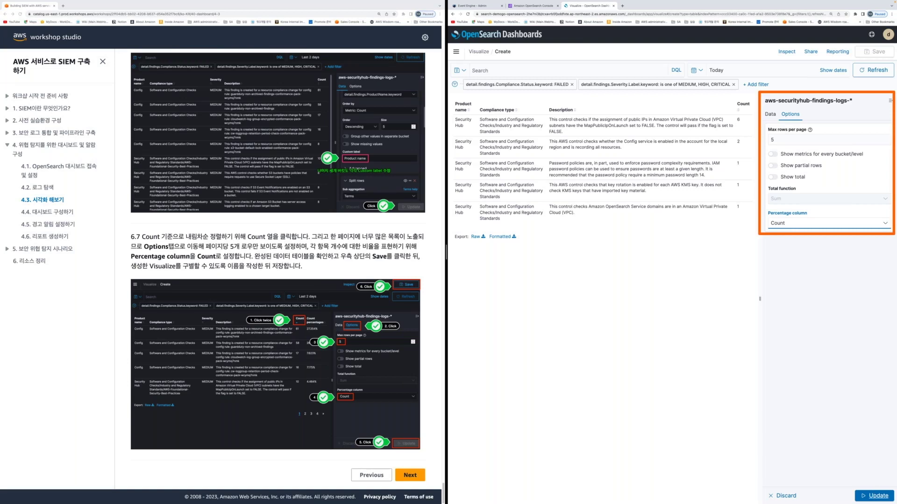
click(871, 496)
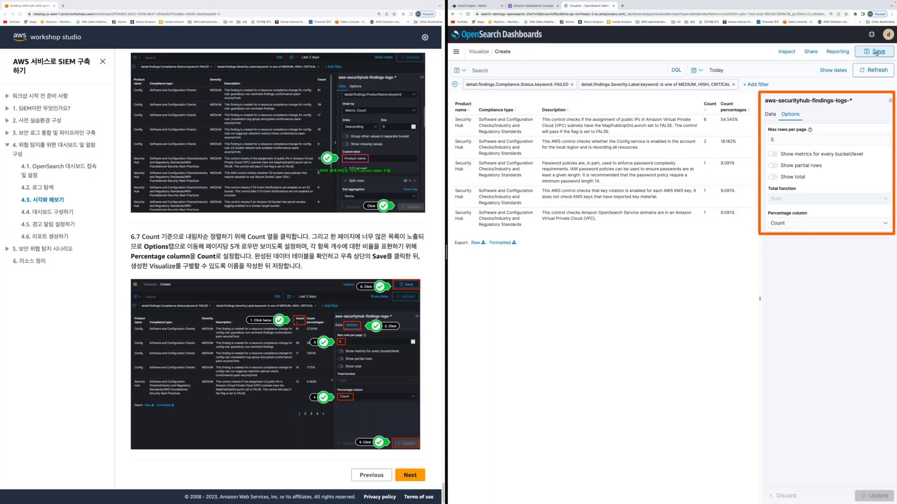
click(877, 52)
text(SecurityHub)
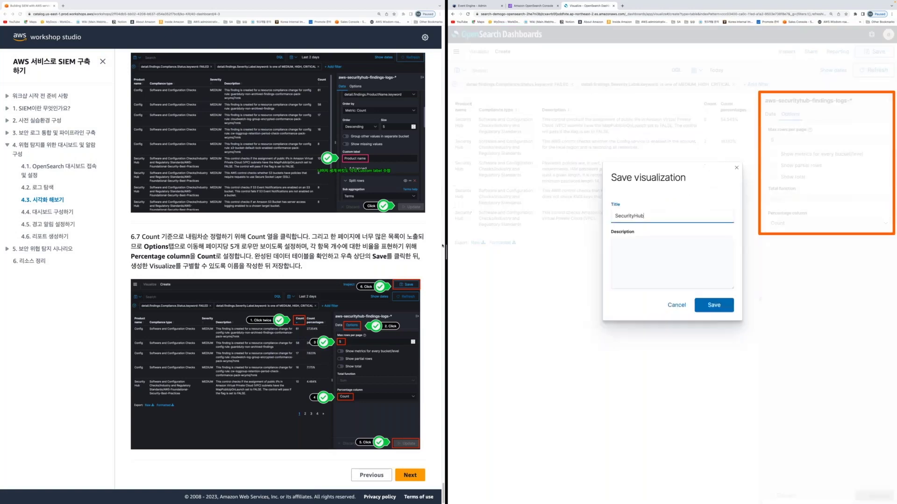
text(_compliance)
Save the findings table as SecurityHub_compliance and advance the workshop guide to section 4.4
click(676, 267)
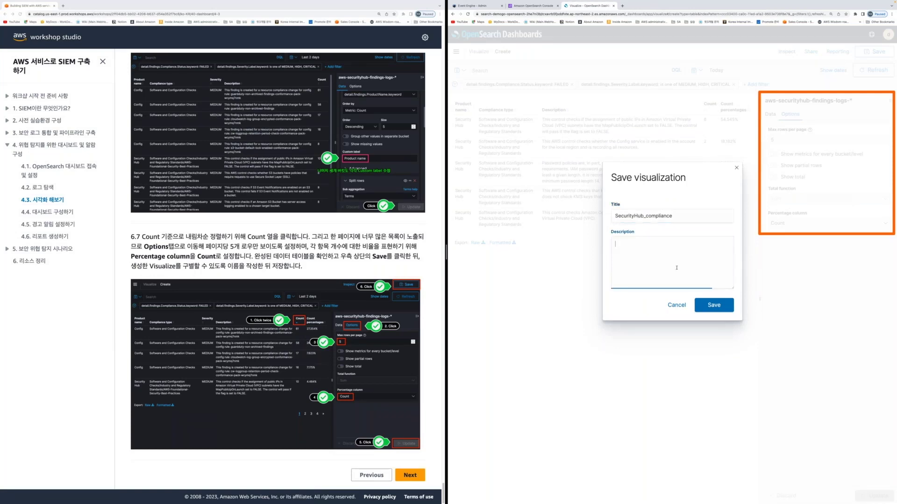
click(698, 305)
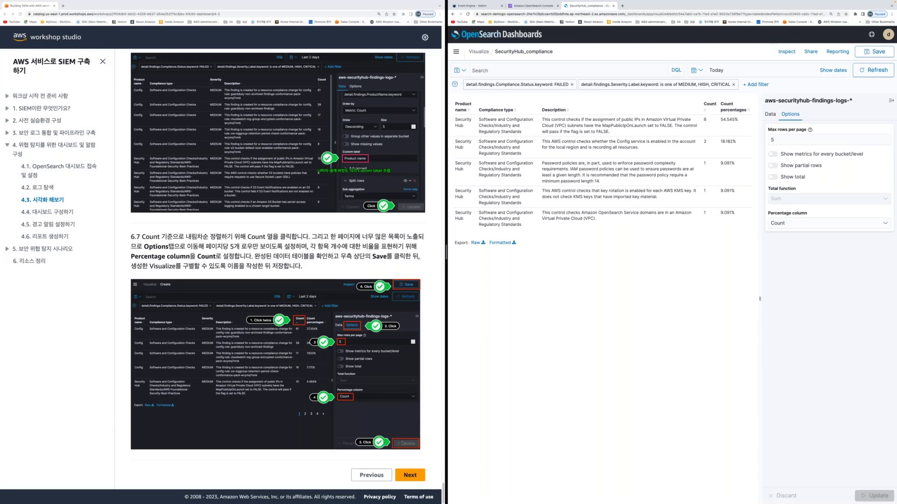
click(410, 475)
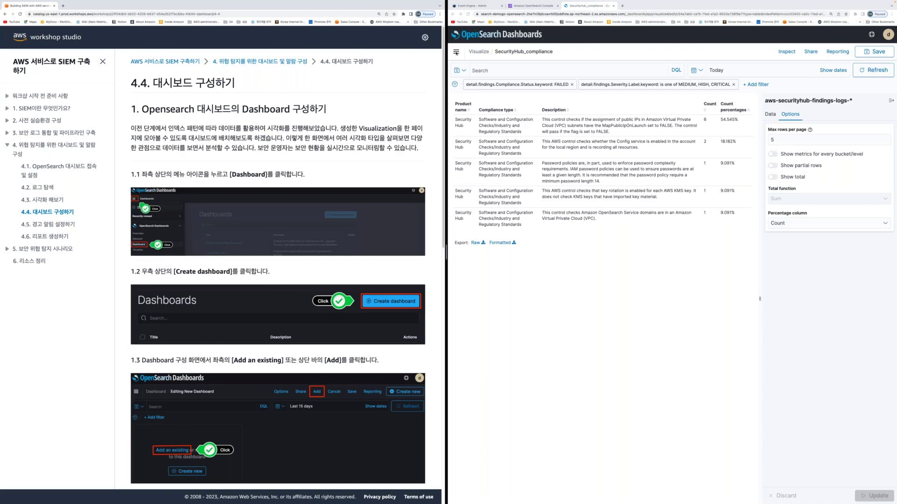
Create a new empty dashboard from the Dashboards page and dismiss the New Visualization picker
click(456, 52)
click(457, 53)
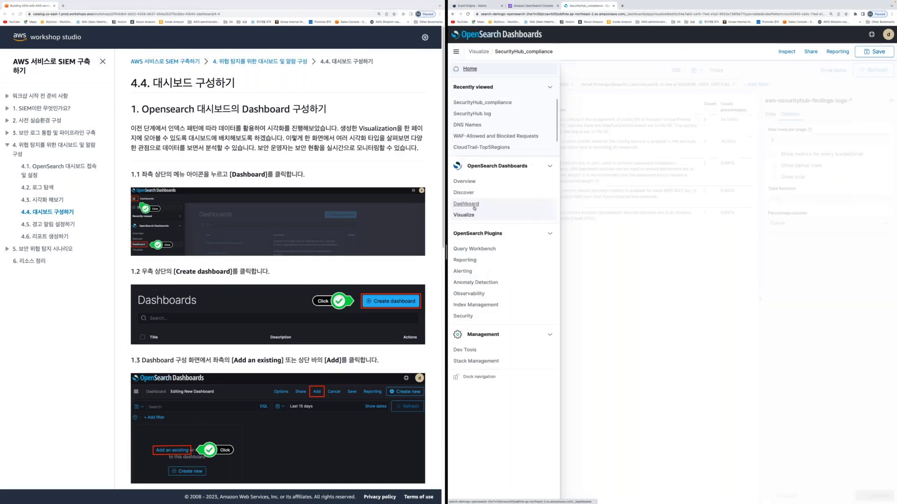
click(467, 204)
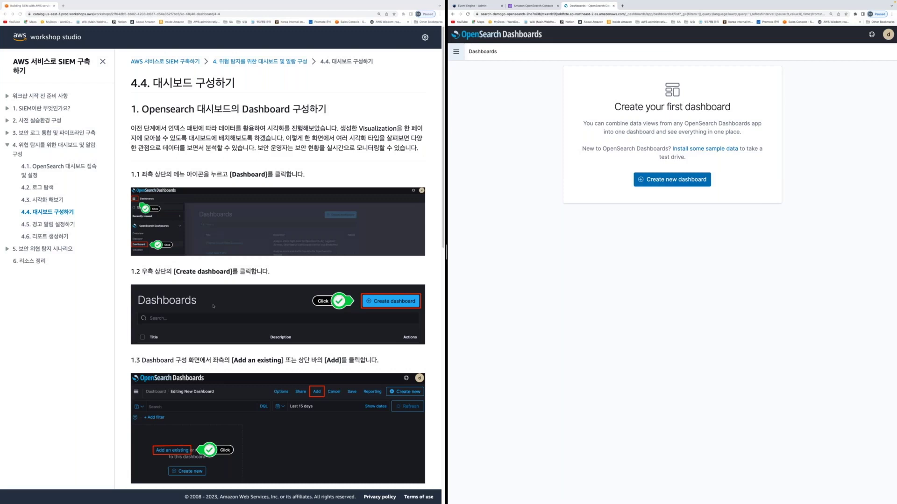
click(662, 181)
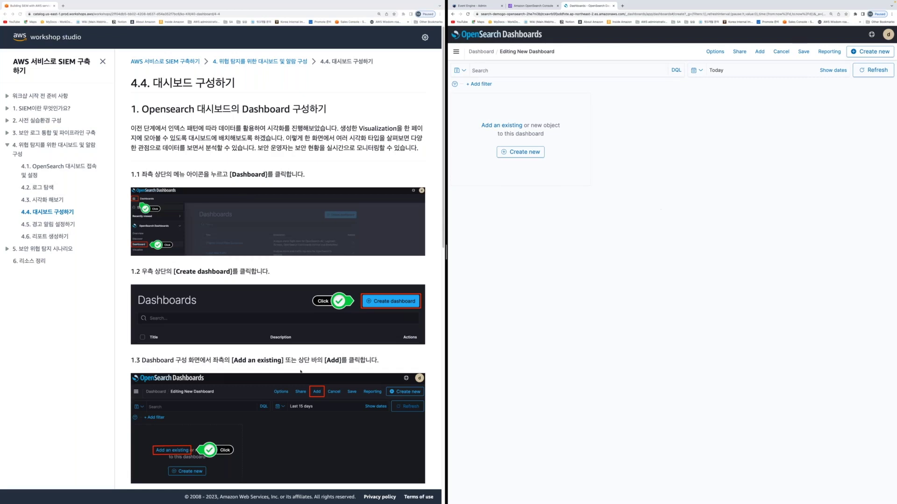
scroll(301, 372, down, 5)
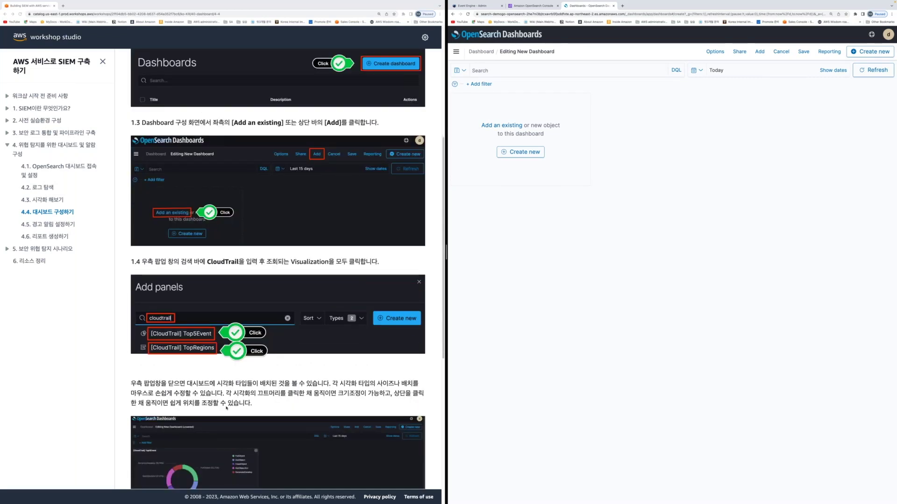
scroll(227, 408, down, 1)
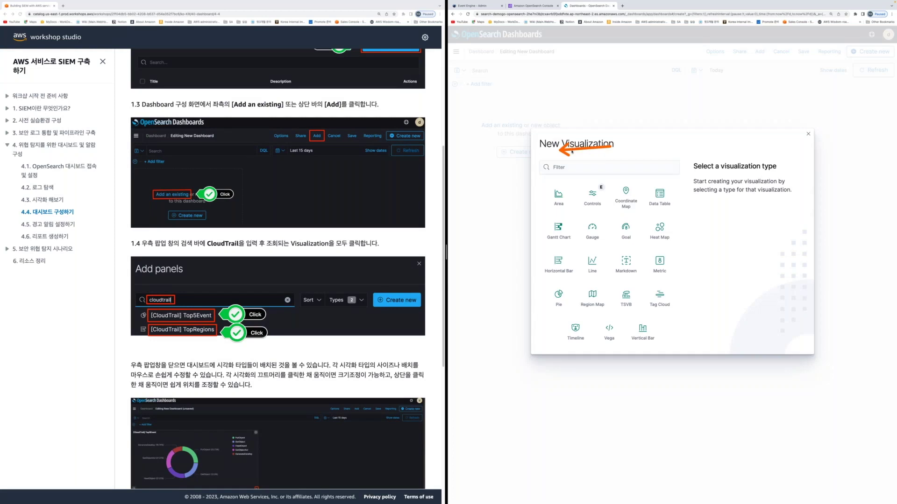
key(Escape)
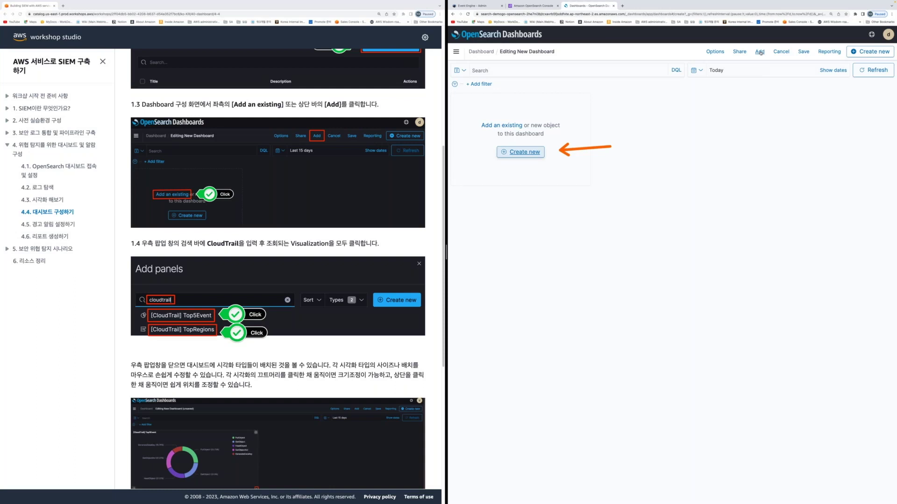
Add the CloudTrail-Top5event and CloudTrail-Top5Regions visualizations to the dashboard
click(760, 51)
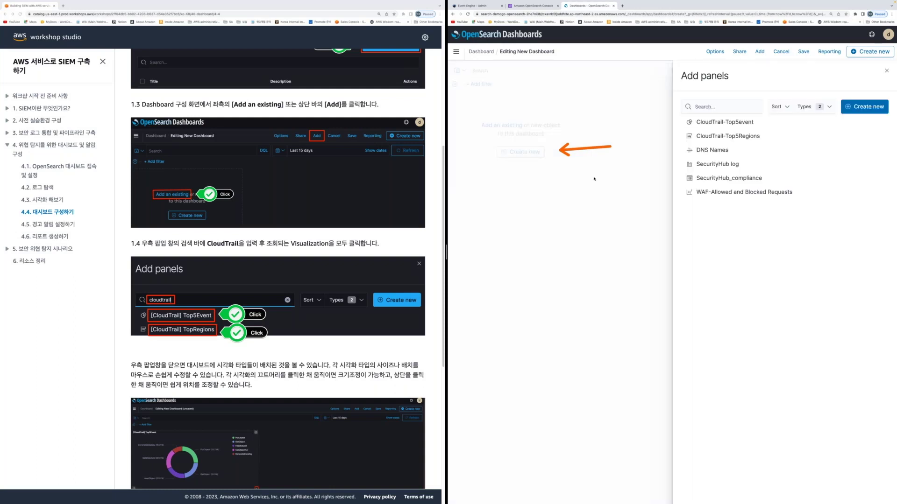
click(726, 123)
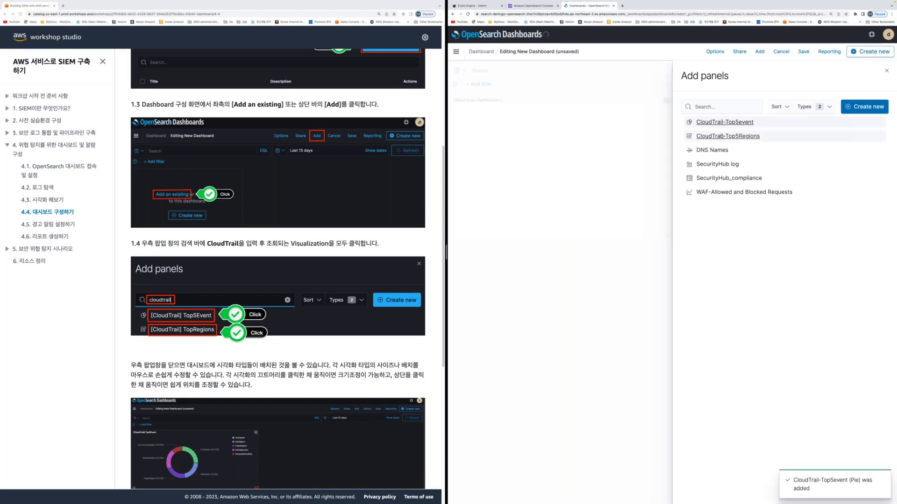
click(722, 136)
scroll(277, 281, down, 3)
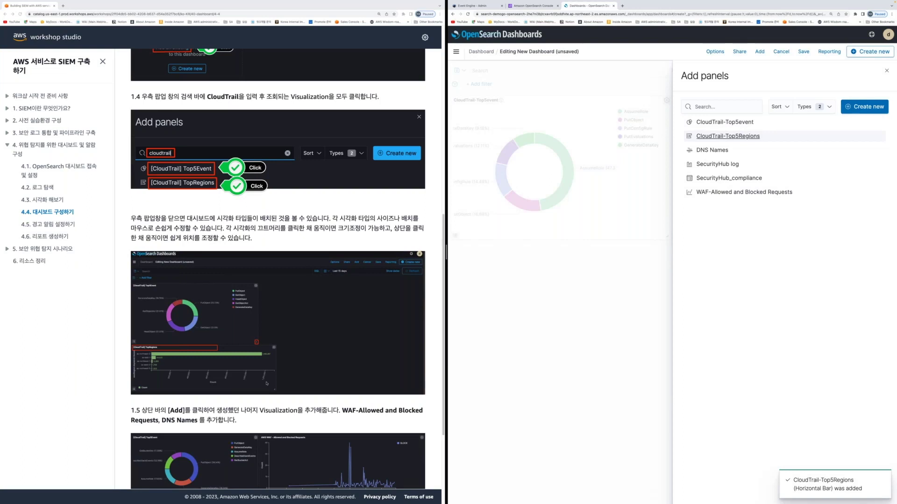
key(Escape)
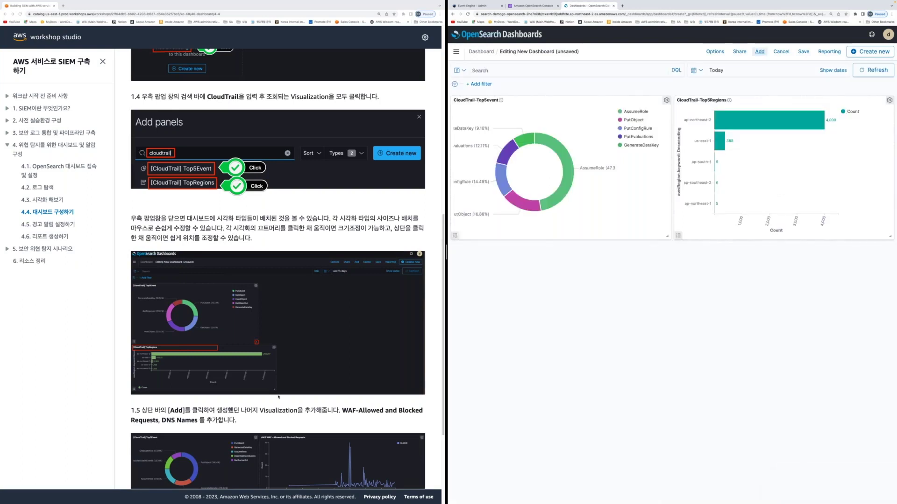
scroll(279, 397, down, 2)
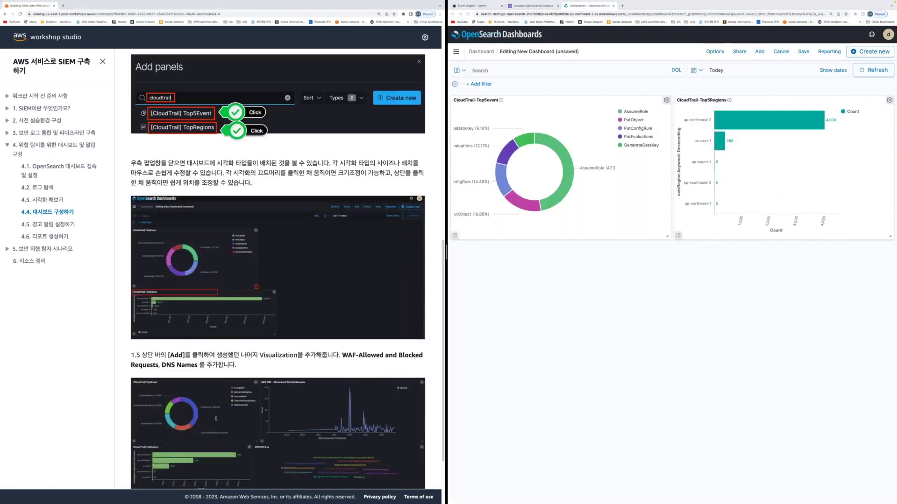
scroll(216, 419, down, 3)
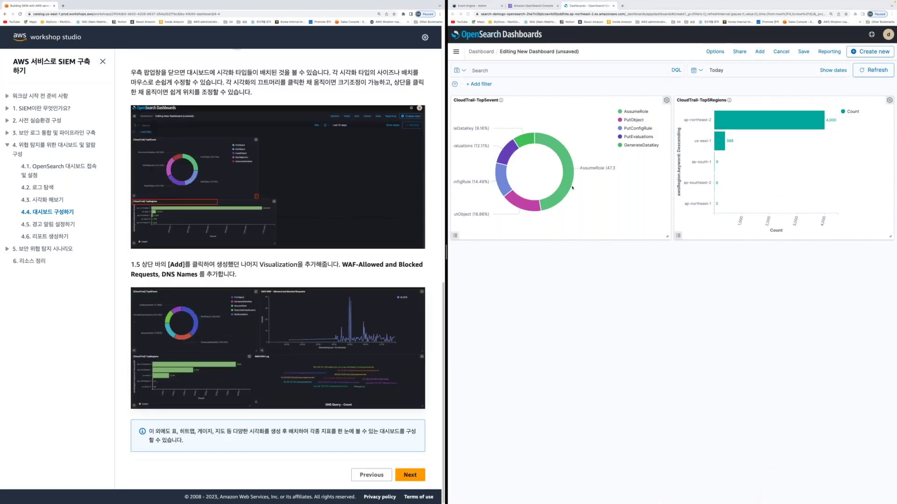
Add DNS Names, SecurityHub log, SecurityHub_compliance and WAF-Allowed and Blocked Requests panels
click(759, 52)
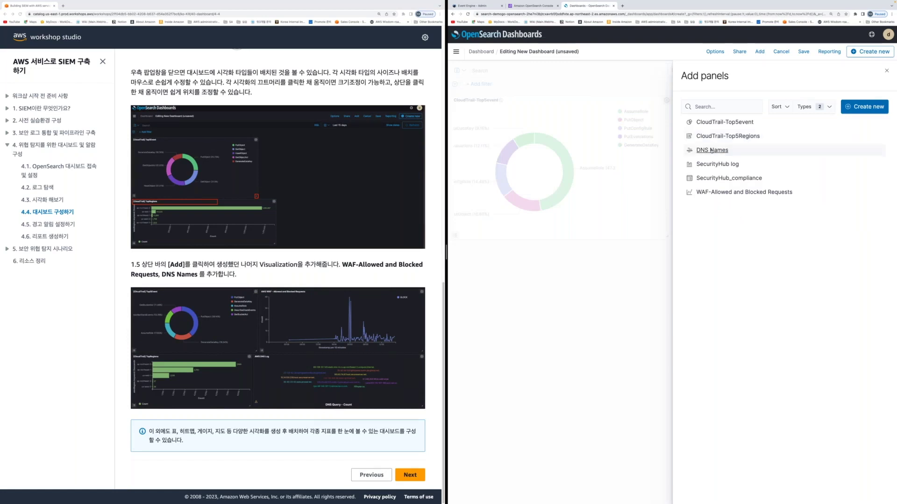
click(710, 151)
click(717, 164)
click(722, 182)
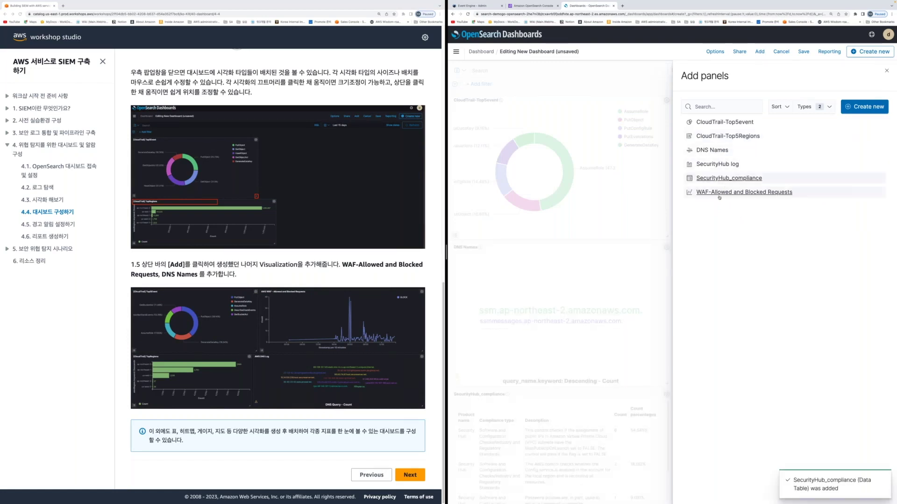
click(722, 195)
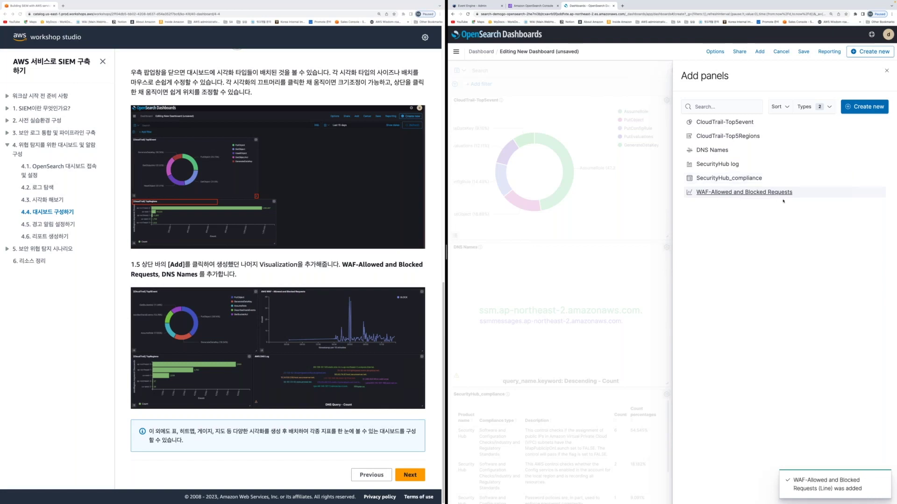
click(669, 279)
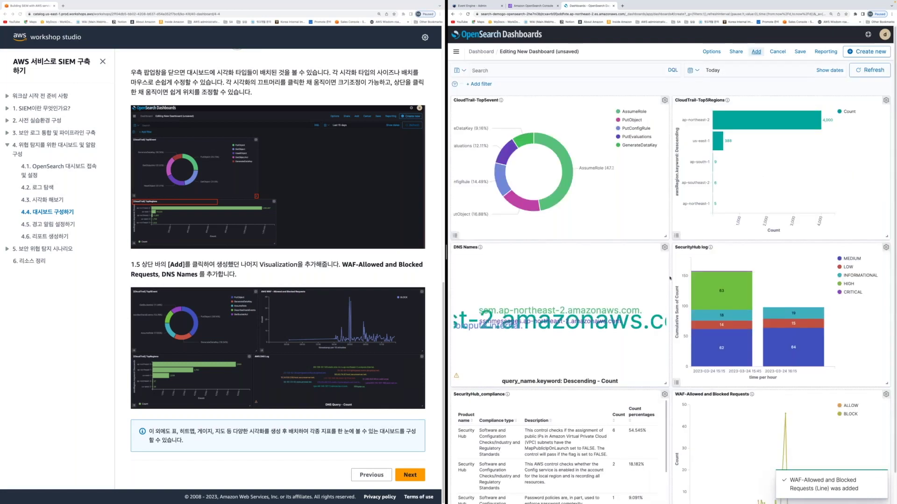
scroll(588, 335, down, 1)
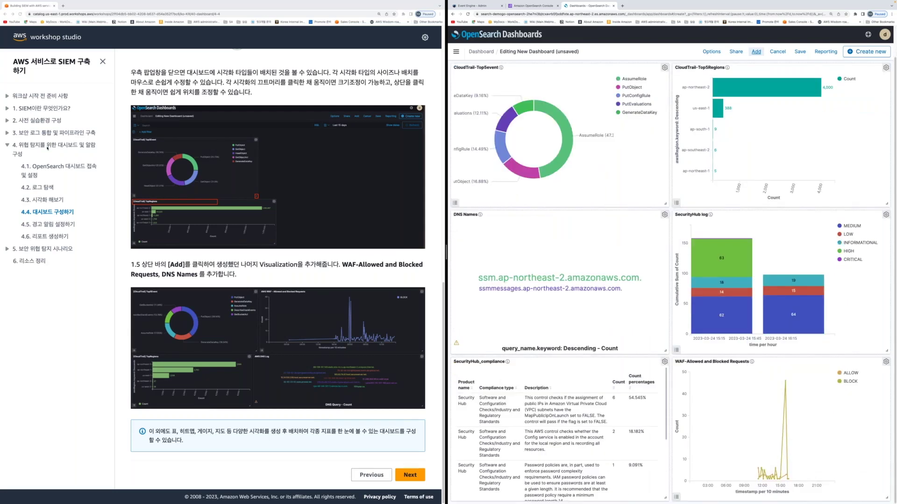
click(48, 147)
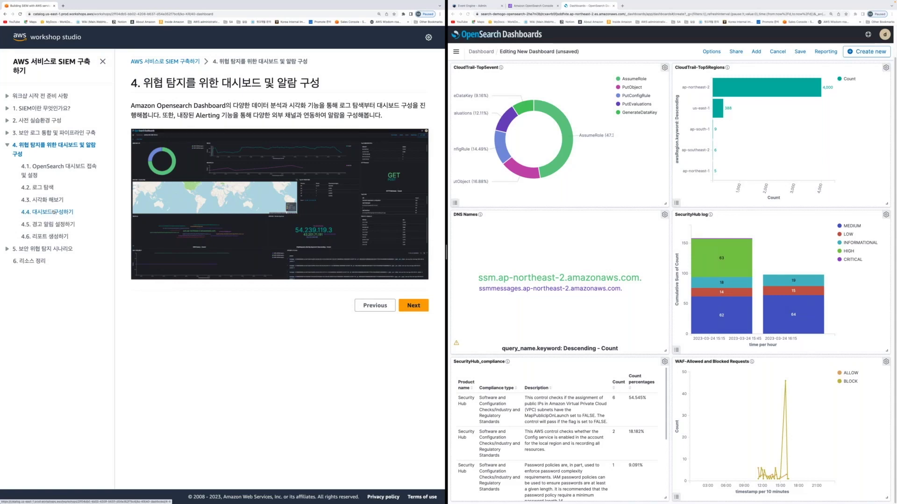
click(55, 212)
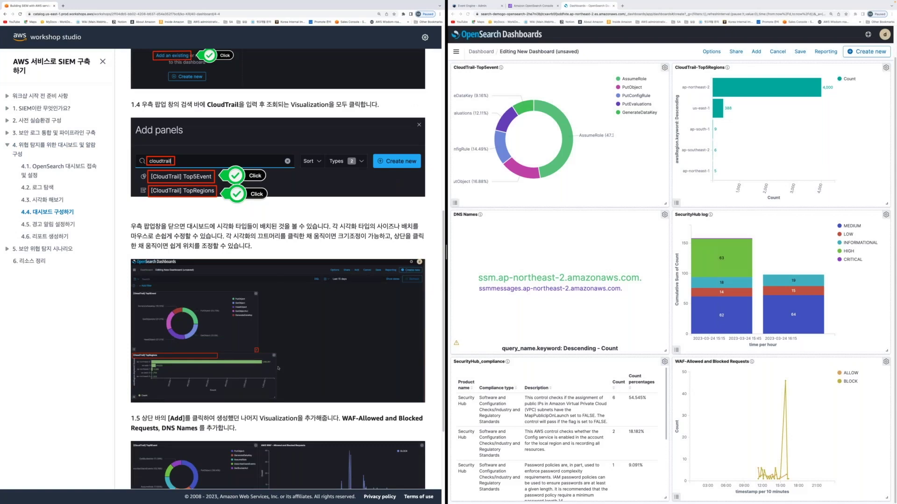
scroll(278, 368, down, 3)
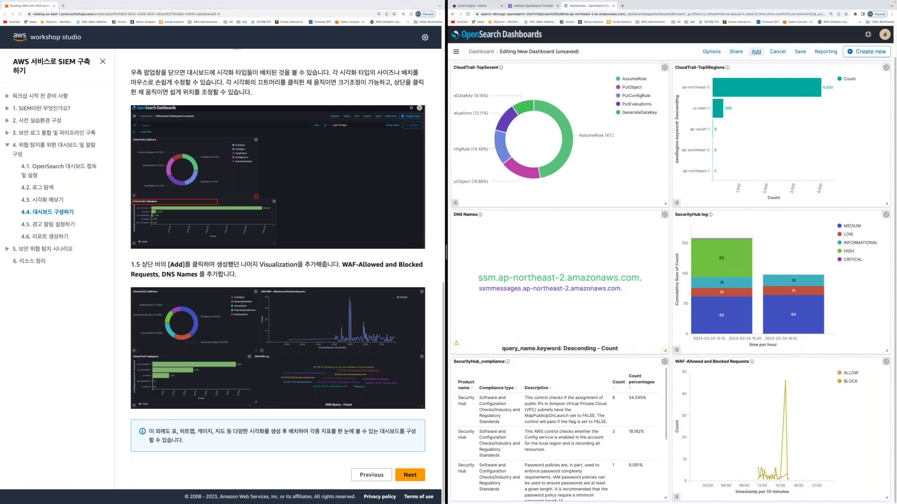
Shrink the DNS Names and SecurityHub_compliance panels and stretch SecurityHub log to full width
drag(665, 350, 608, 319)
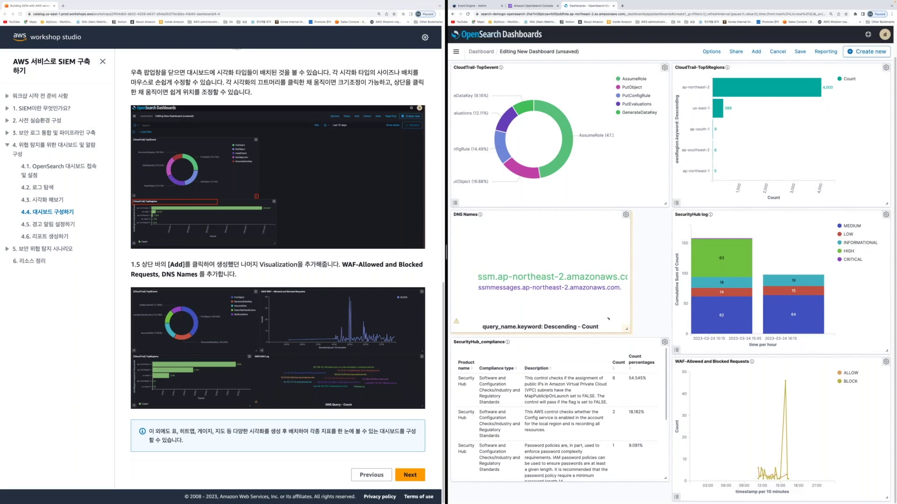
drag(608, 319, 747, 220)
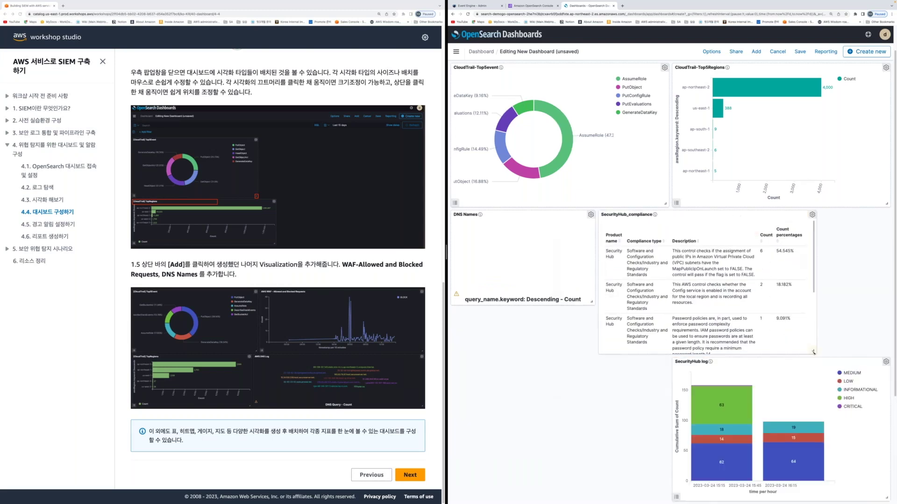
drag(813, 353, 582, 331)
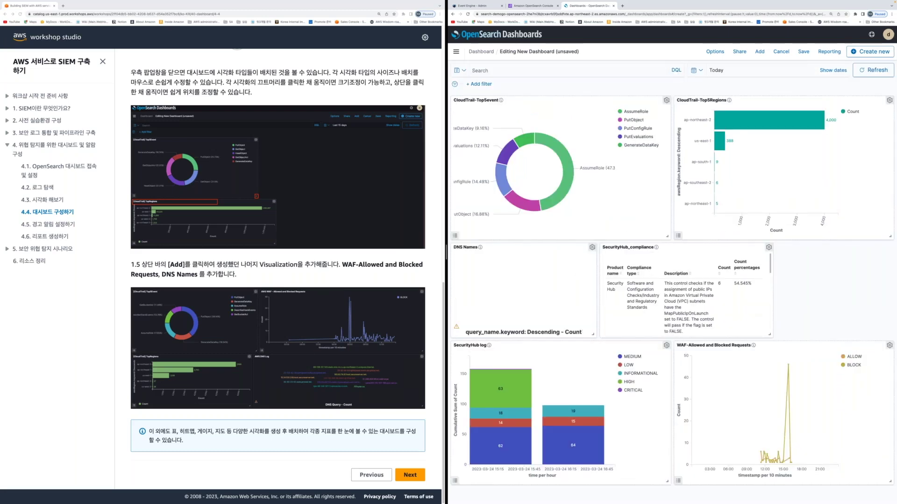
drag(667, 482, 837, 475)
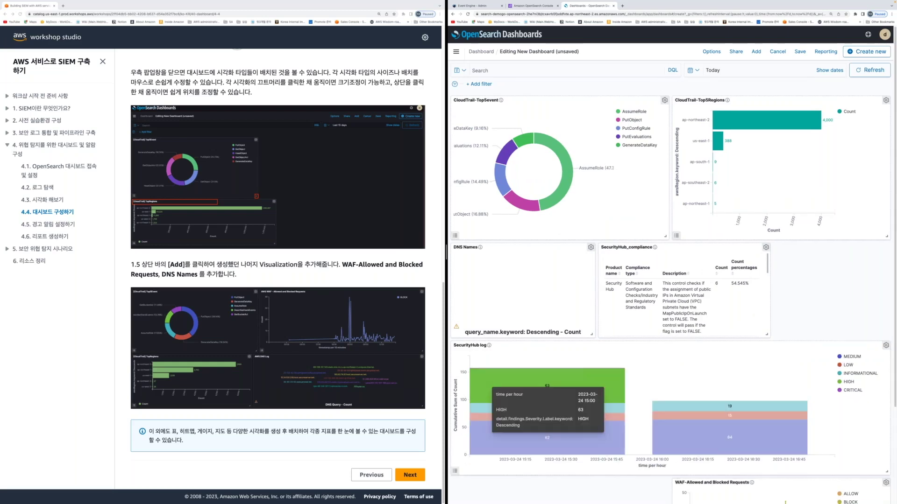
scroll(670, 280, down, 3)
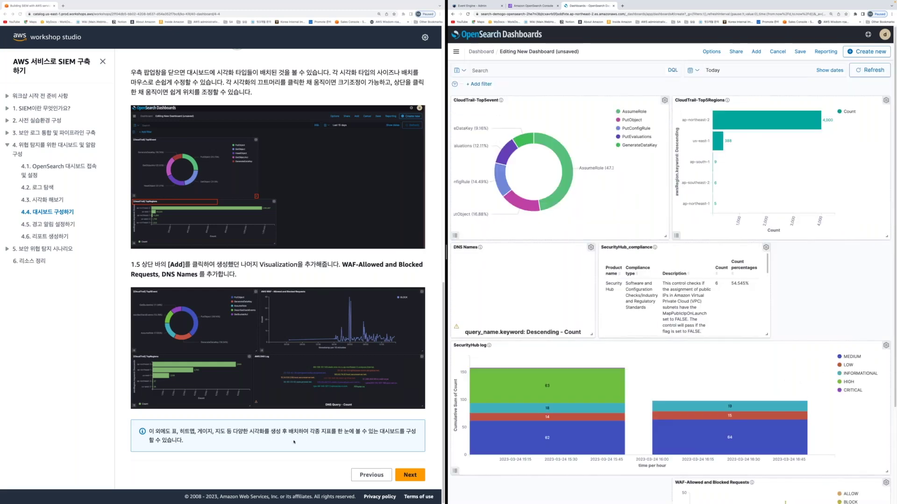
click(796, 51)
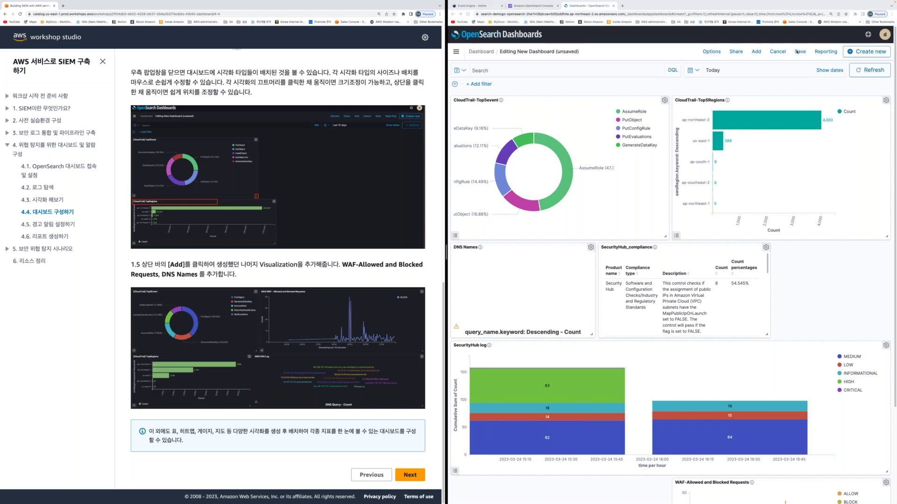
Save the dashboard with title Builders_dashboard and the same text pasted as its description
click(797, 52)
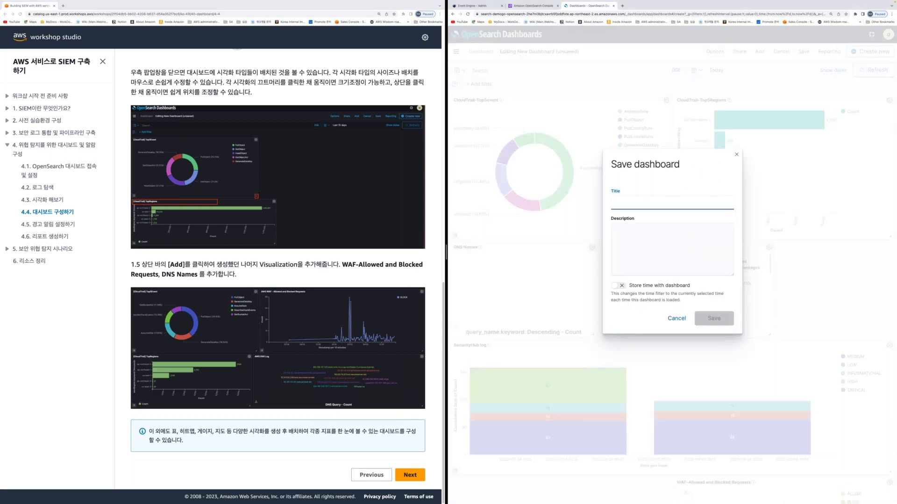
text(d)
key(BackSpace)
text(Builders_dashboard)
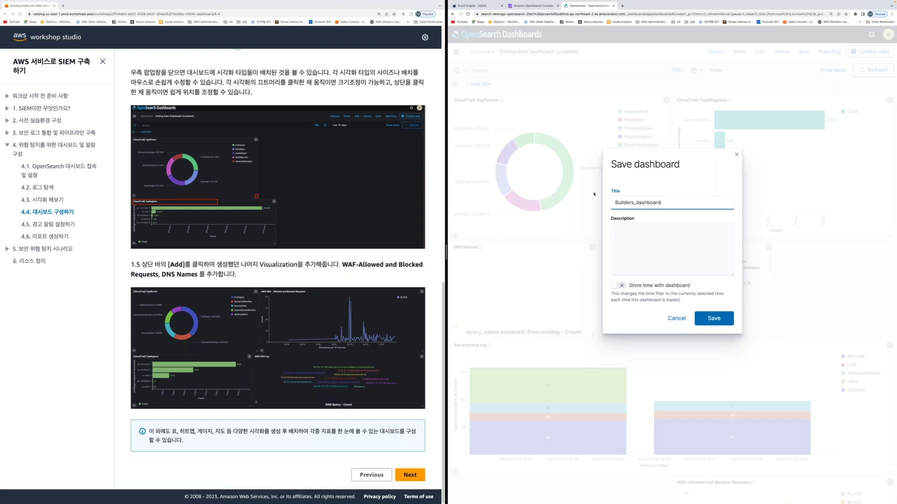
key(super+a)
key(super+c)
click(656, 250)
key(super+v)
click(718, 319)
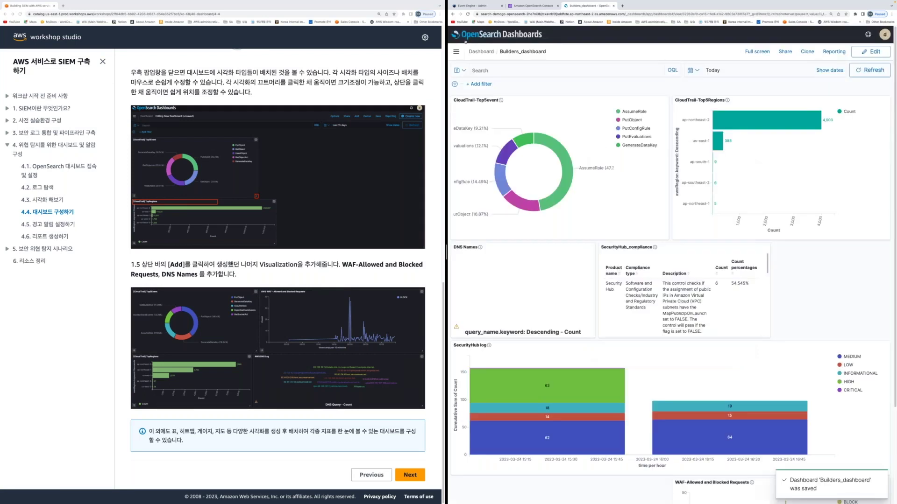
click(456, 51)
Open Builders_dashboard from the saved dashboards list and return to the list
click(461, 205)
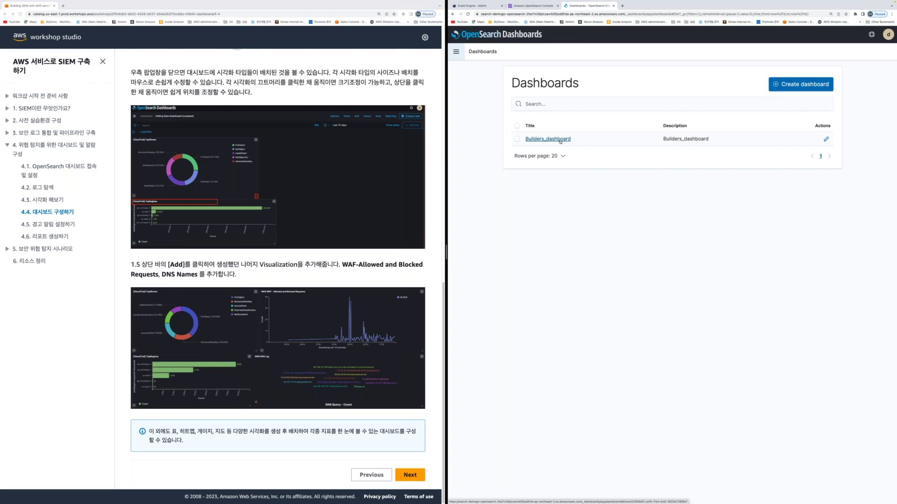
click(560, 139)
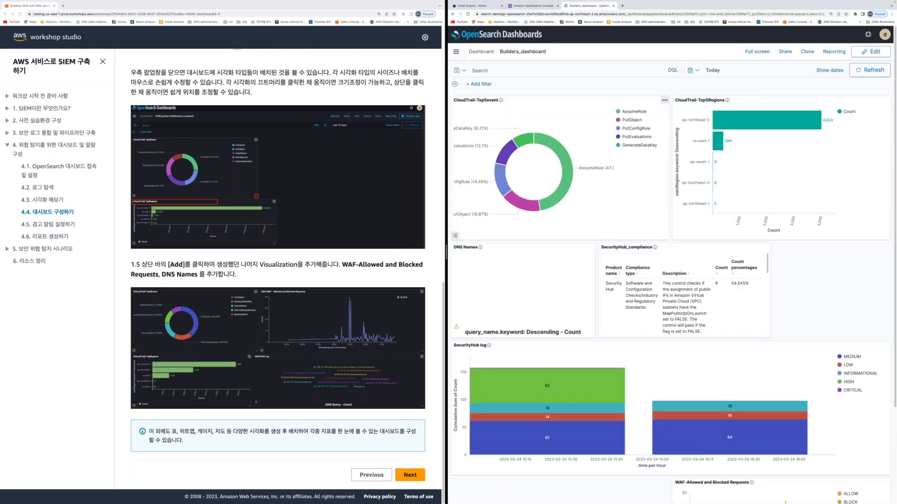
click(475, 51)
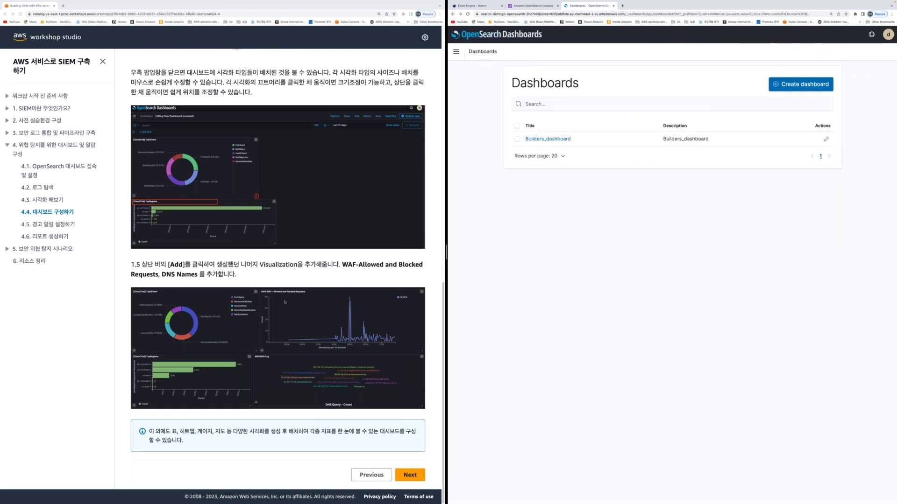
Open the guide's 4.5 alert setup section and switch to the demogo-opensearch console tab
click(58, 226)
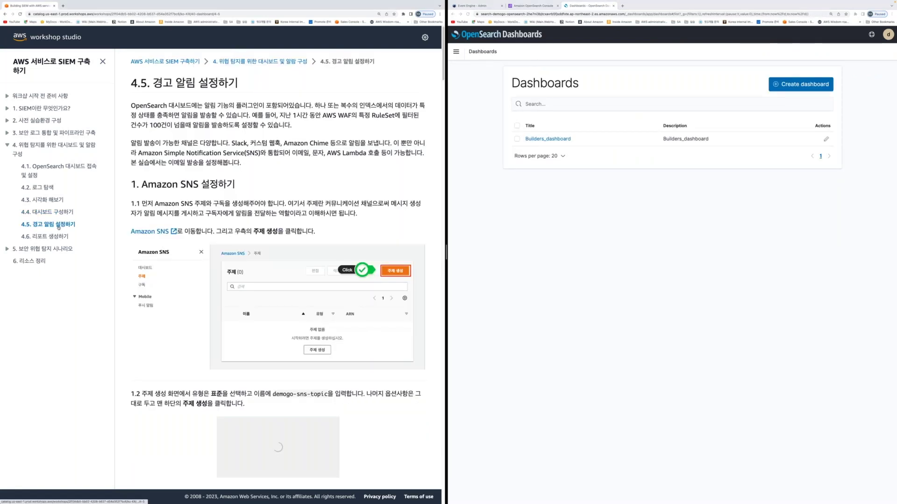
click(592, 210)
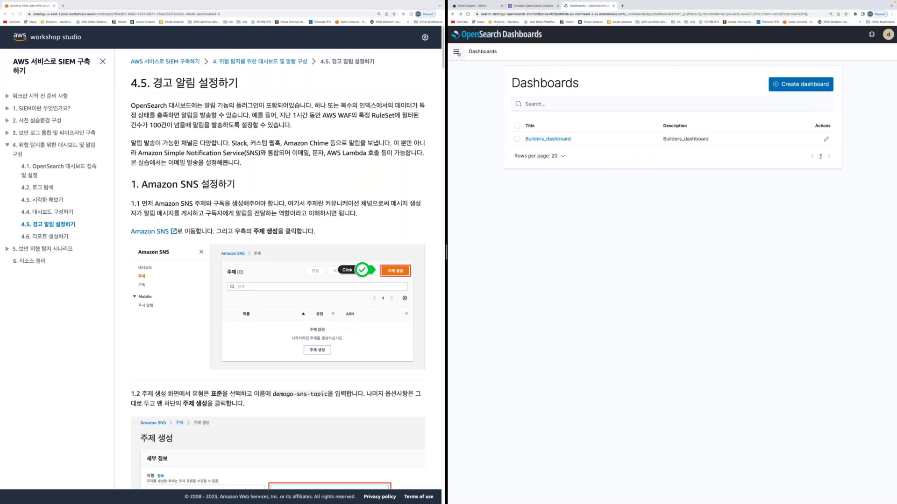
click(457, 52)
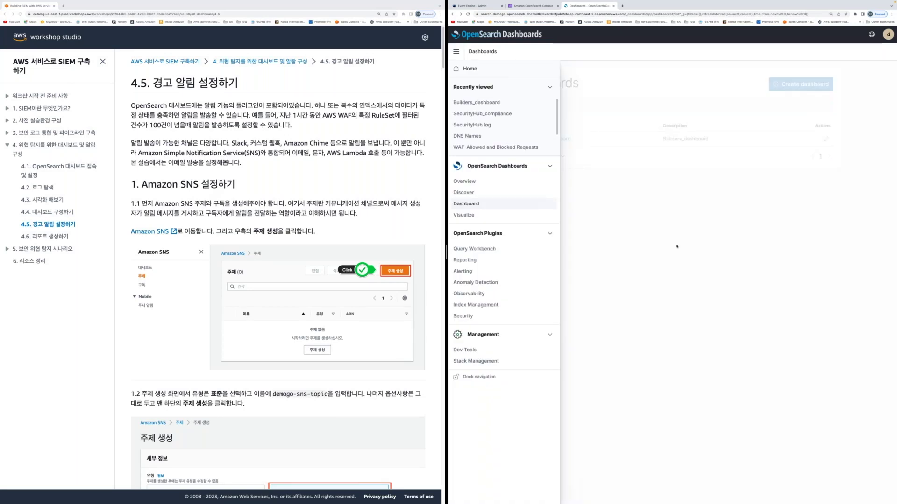
click(676, 247)
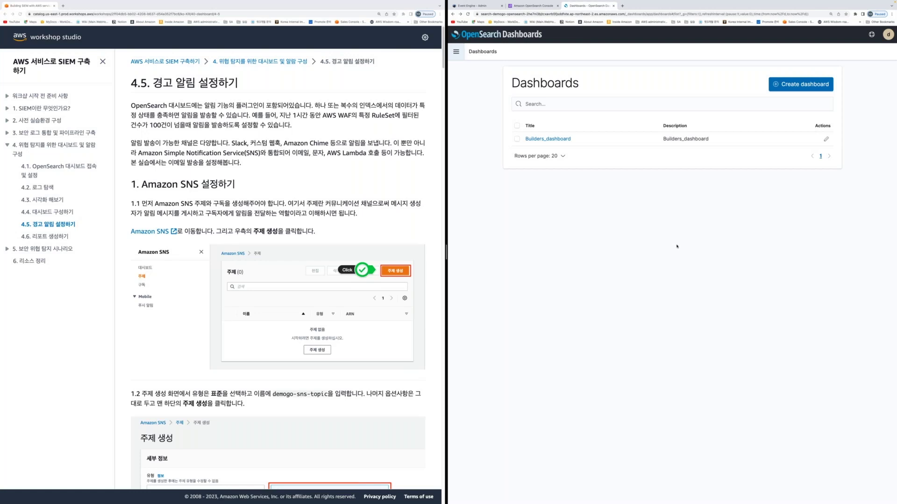
click(266, 191)
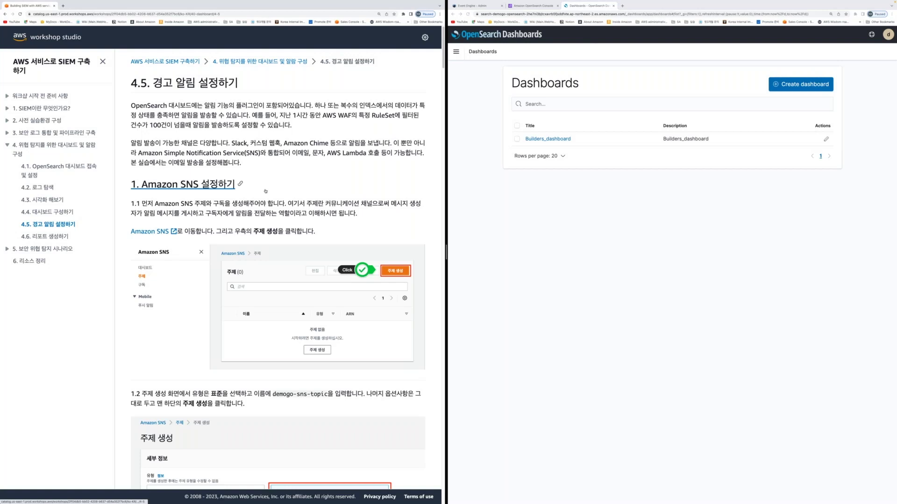
scroll(265, 191, down, 2)
scroll(267, 206, down, 2)
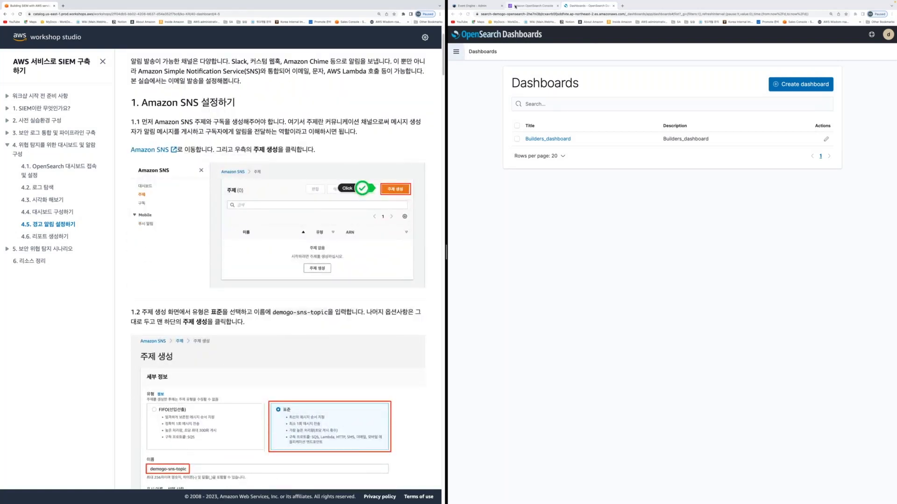
click(516, 6)
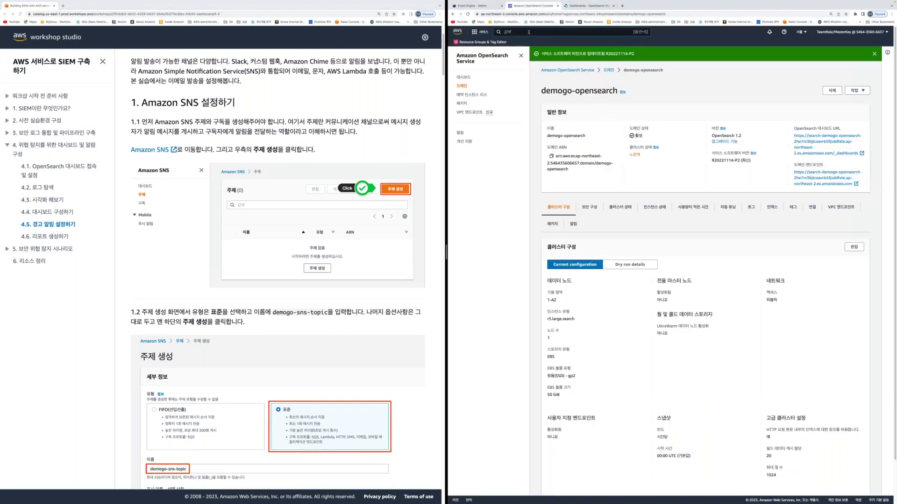
Search the AWS console for SNS and open the Simple Notification Service console
click(528, 32)
text(Amazon SNS)
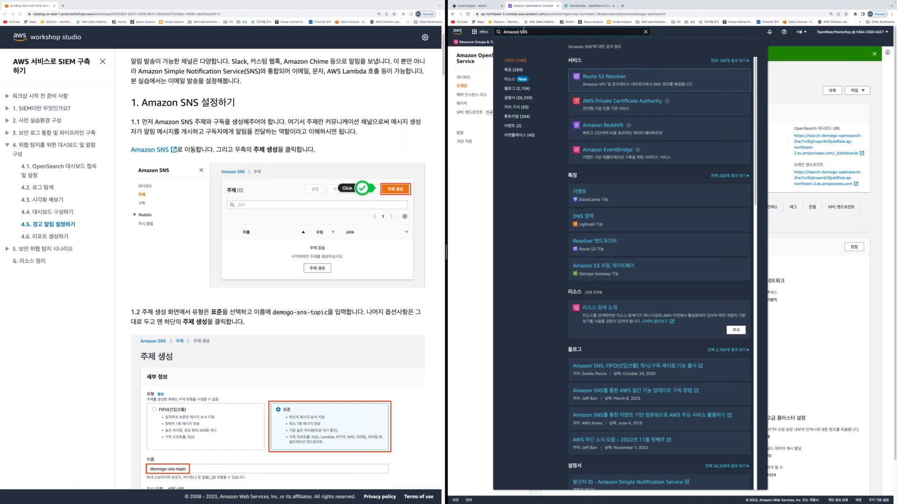
key(BackSpace)
key(BackSpace)
key(BackSpace)
key(BackSpace)
key(BackSpace)
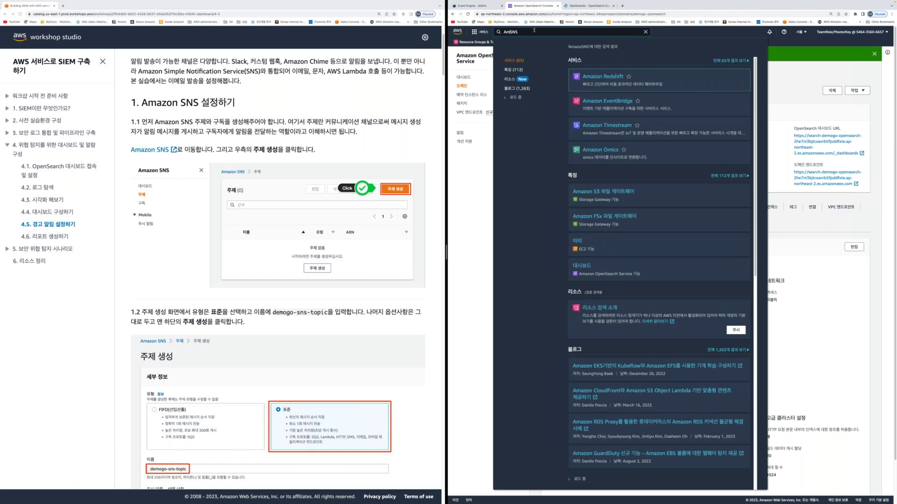
key(BackSpace)
key(BackSpace)
right_click(611, 78)
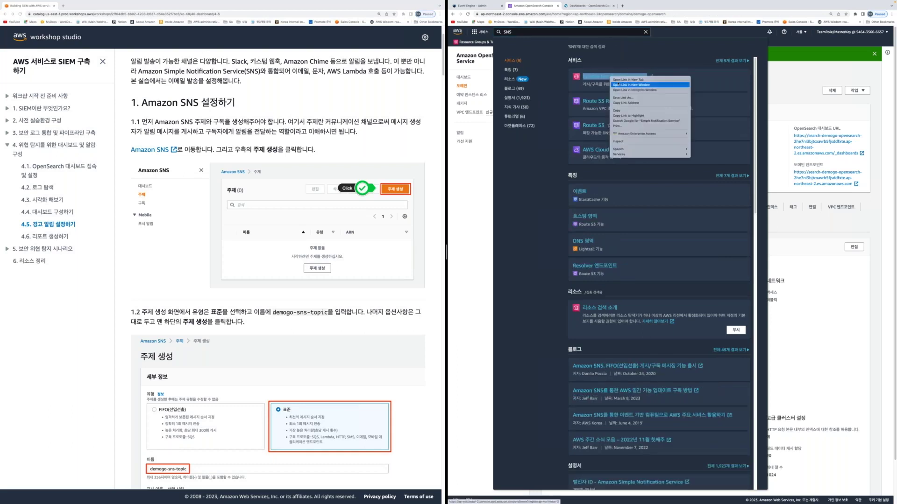
click(614, 85)
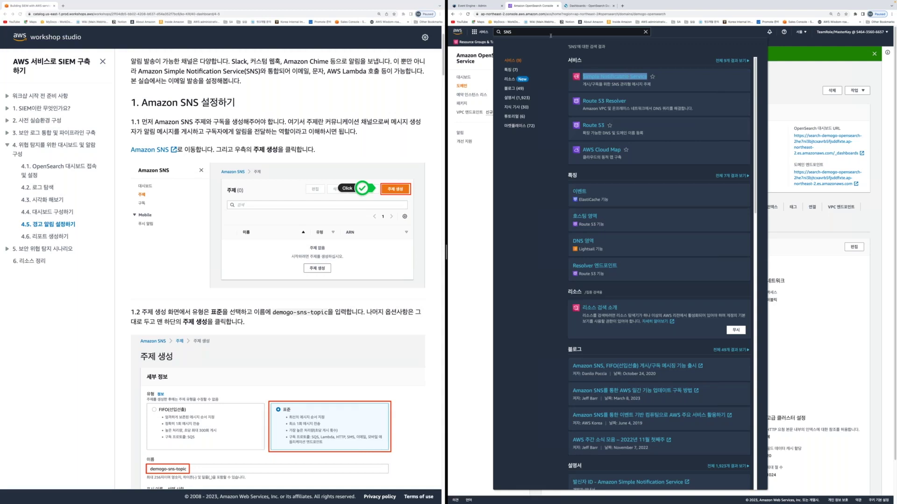
key(Escape)
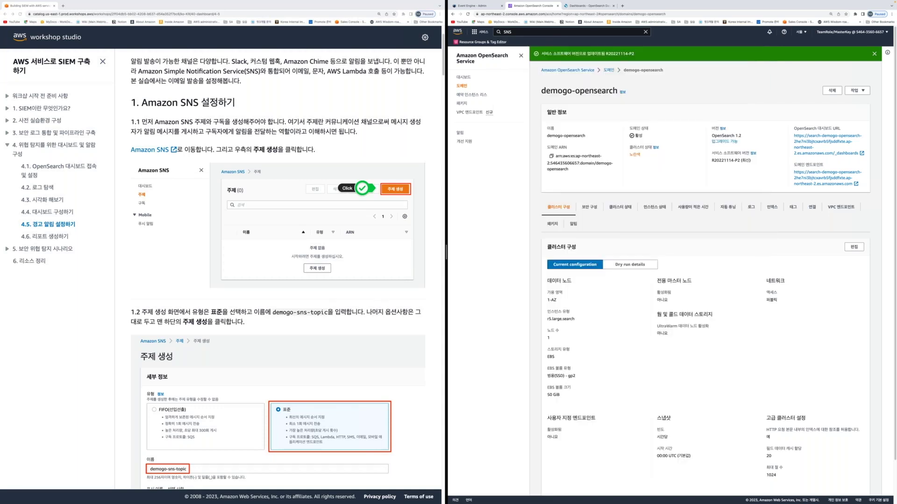
click(526, 34)
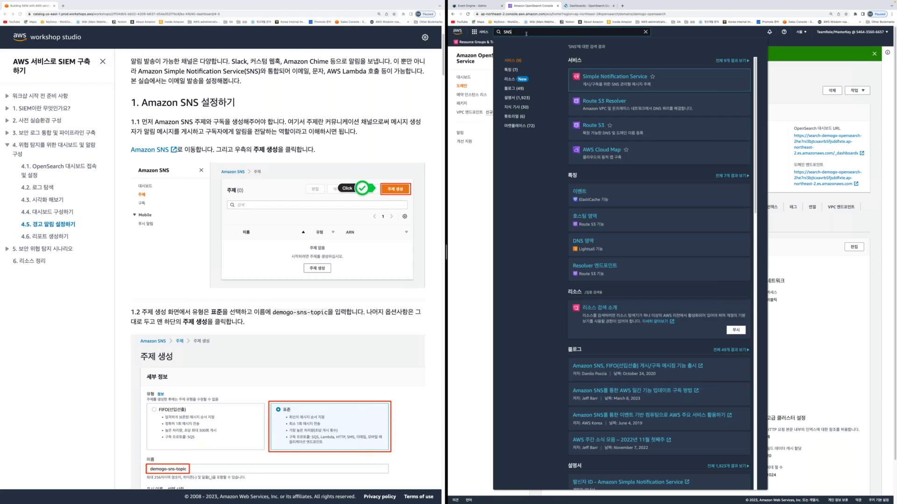
key(Return)
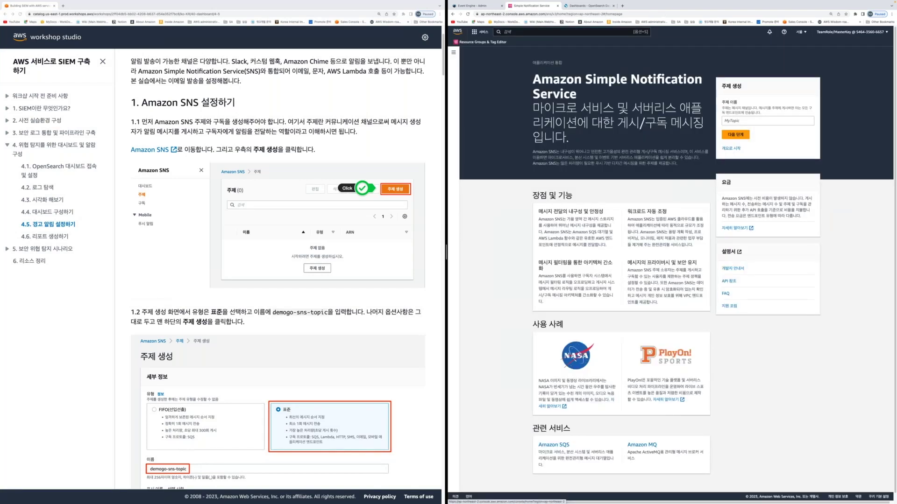
click(454, 14)
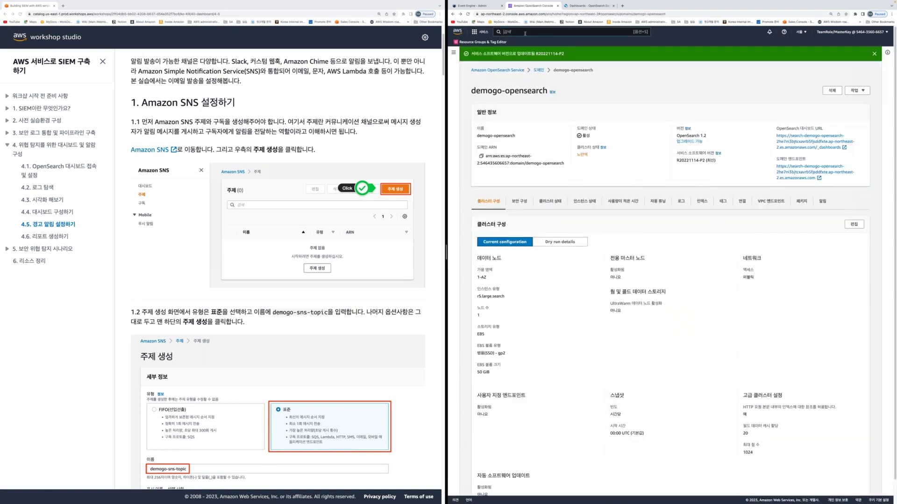
Open Simple Notification Service in a new browser tab from the SNS search results
click(525, 33)
text(SNS)
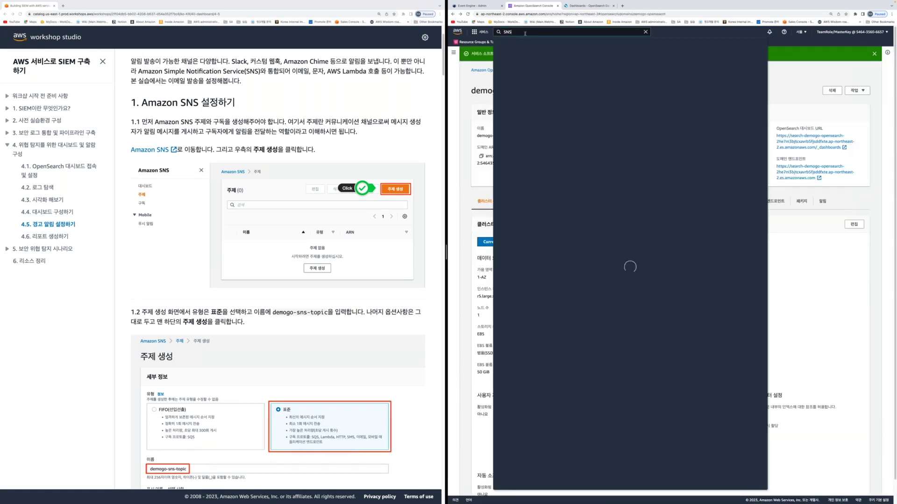
right_click(608, 77)
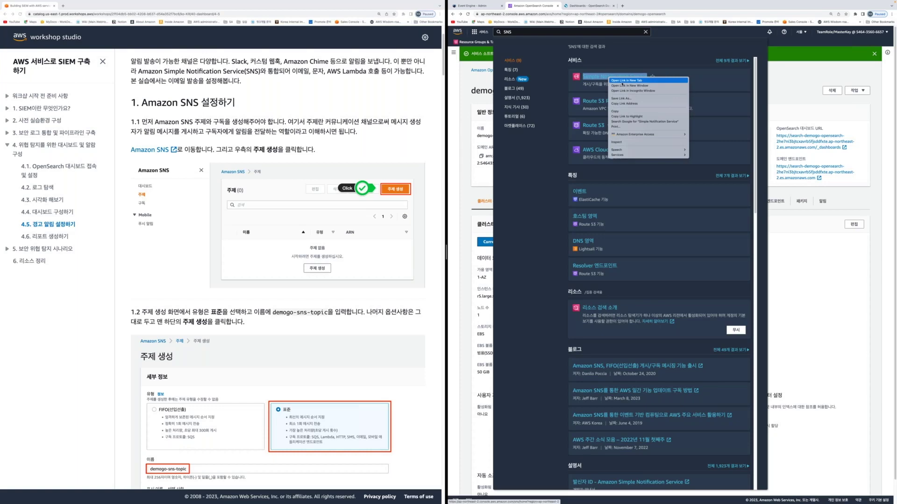
click(625, 81)
click(590, 17)
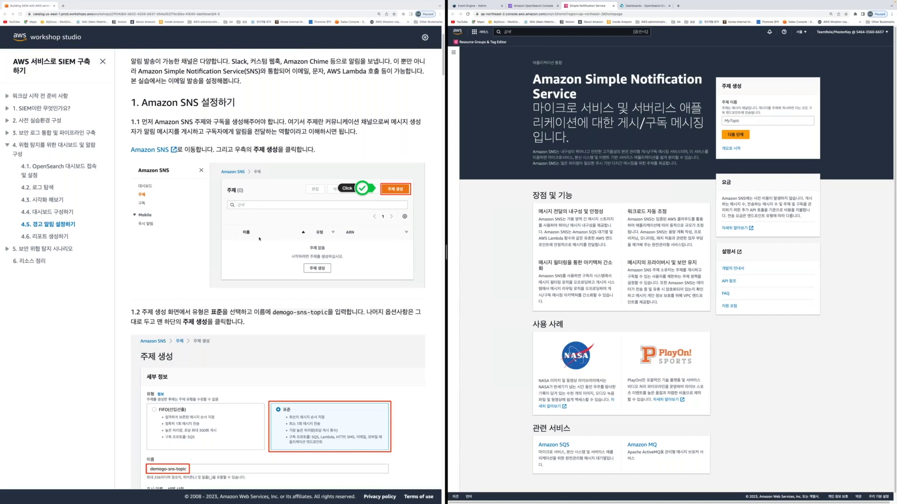
scroll(259, 239, down, 3)
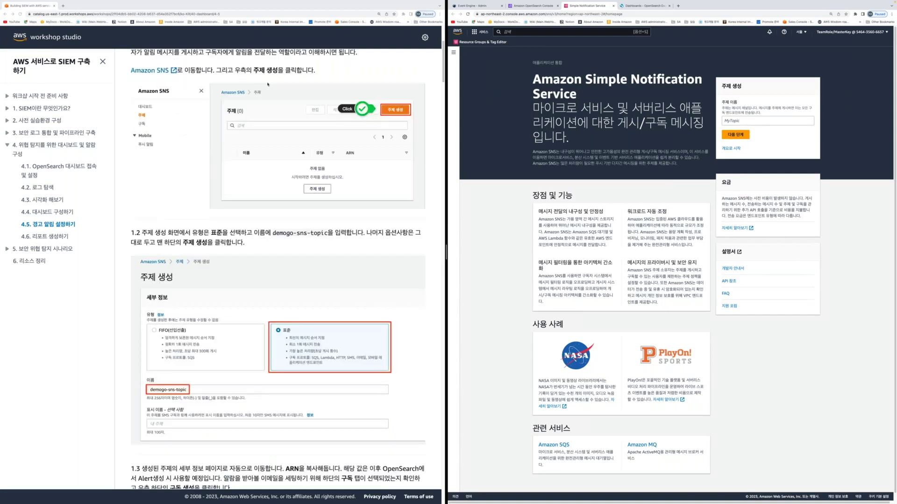
Paste demogo-sns-topic as the new topic name and proceed to the Create topic form
click(744, 123)
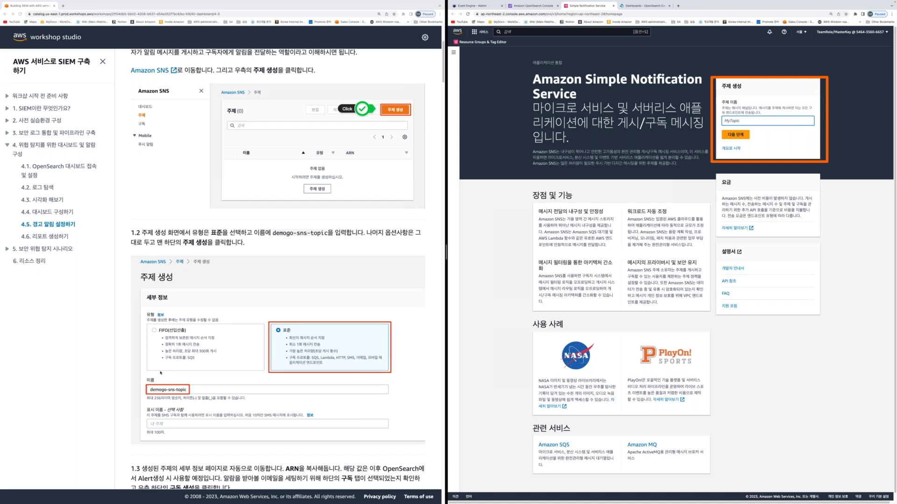
drag(273, 232, 328, 233)
key(ctrl+c)
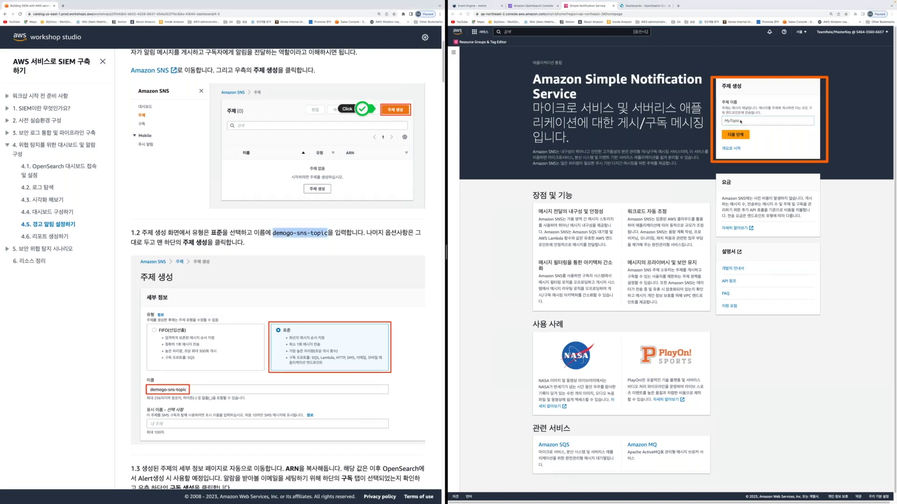
click(740, 121)
key(ctrl+v)
click(736, 134)
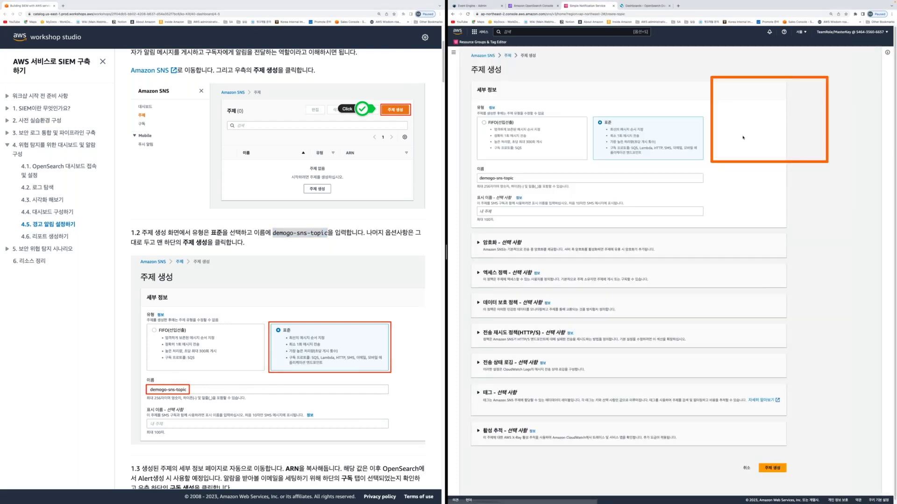
Create demogo-sns-topic as a Standard topic, keeping all optional settings at defaults
click(289, 292)
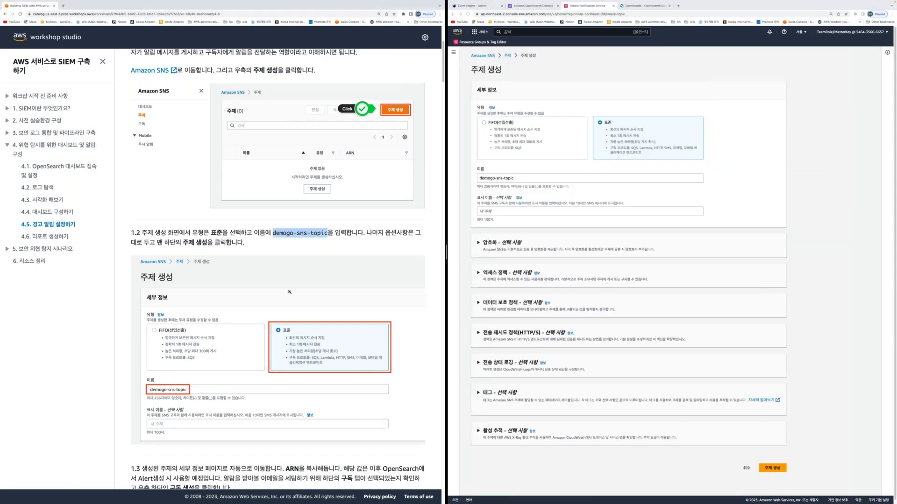
scroll(289, 292, down, 4)
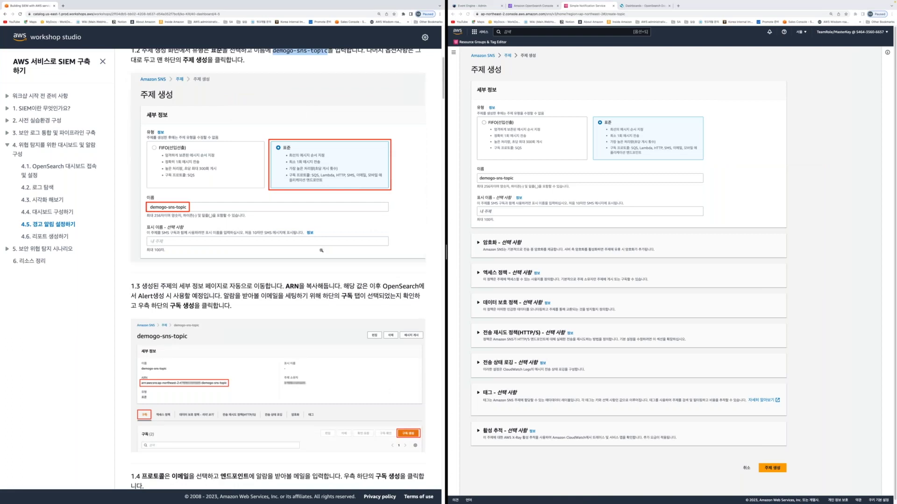
scroll(321, 251, down, 4)
scroll(324, 254, up, 5)
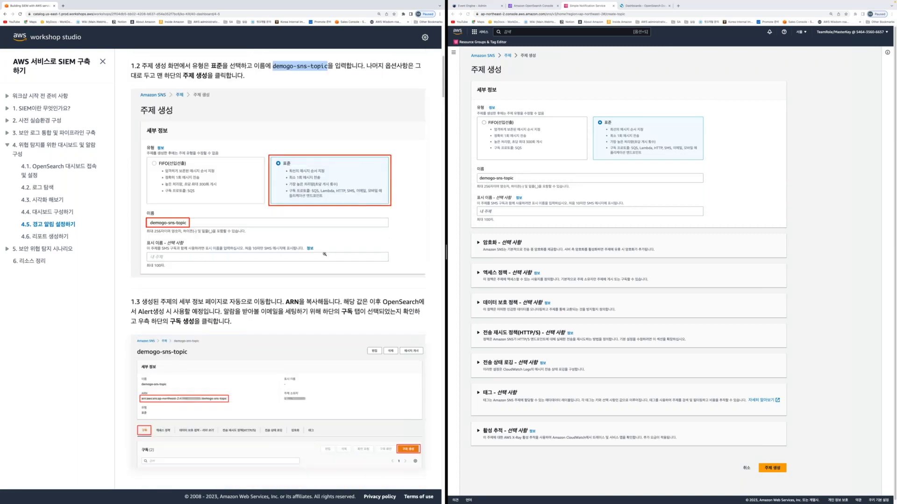
scroll(325, 254, up, 1)
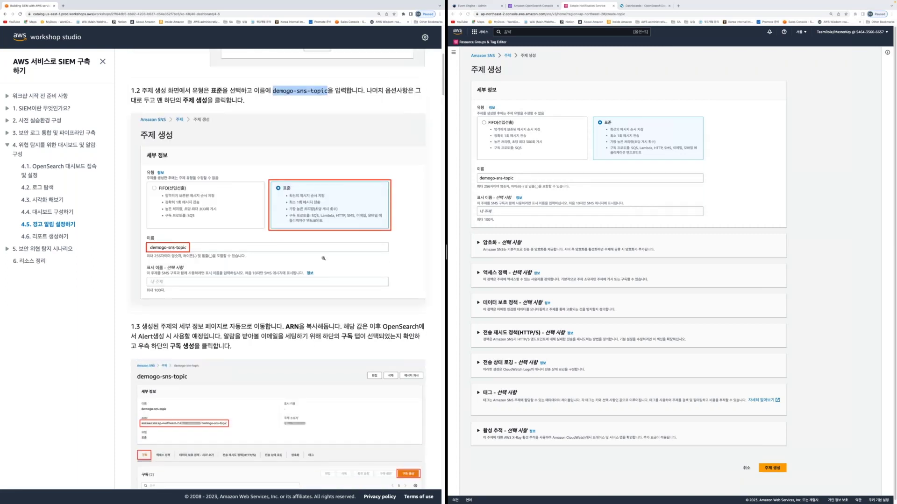
scroll(323, 258, down, 5)
scroll(778, 468, down, 1)
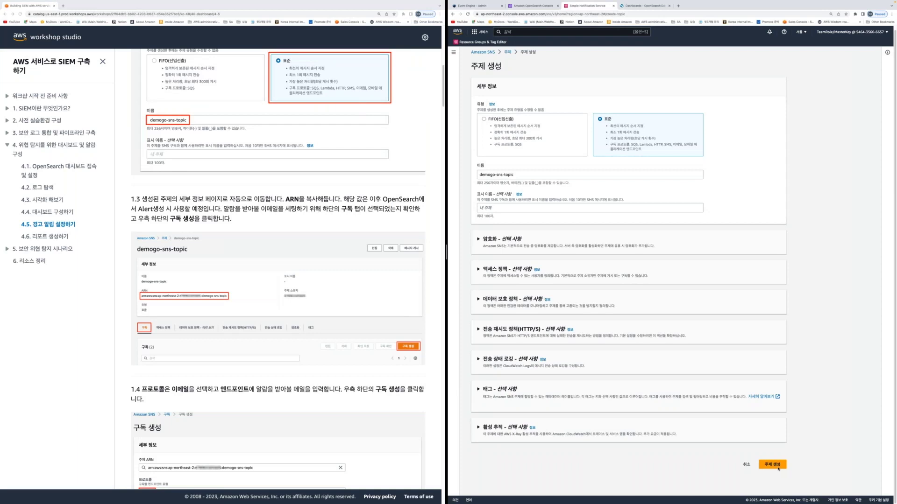
click(771, 465)
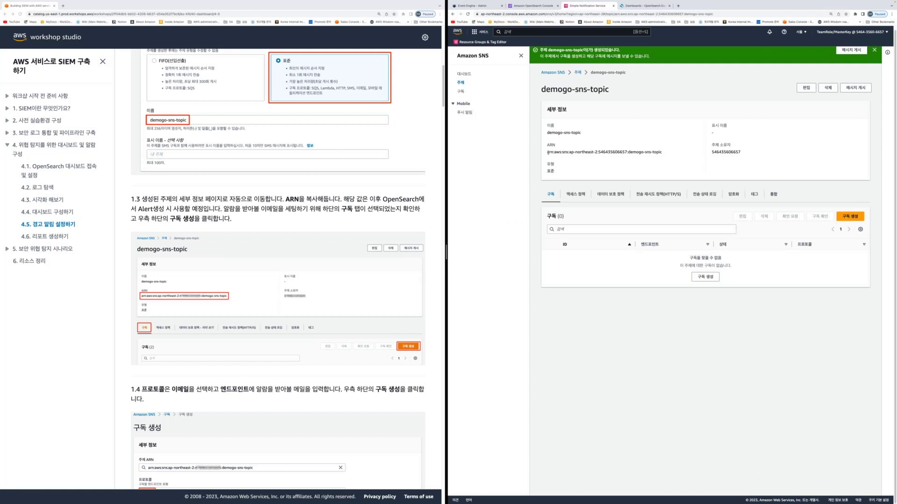
Select and copy the demogo-sns-topic ARN from its topic details page
triple_click(548, 153)
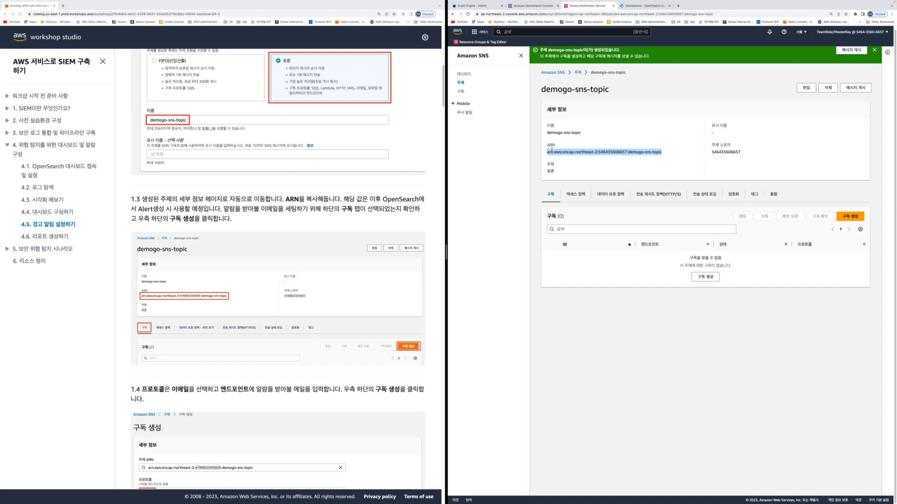
drag(547, 153, 664, 160)
key(super+Tab)
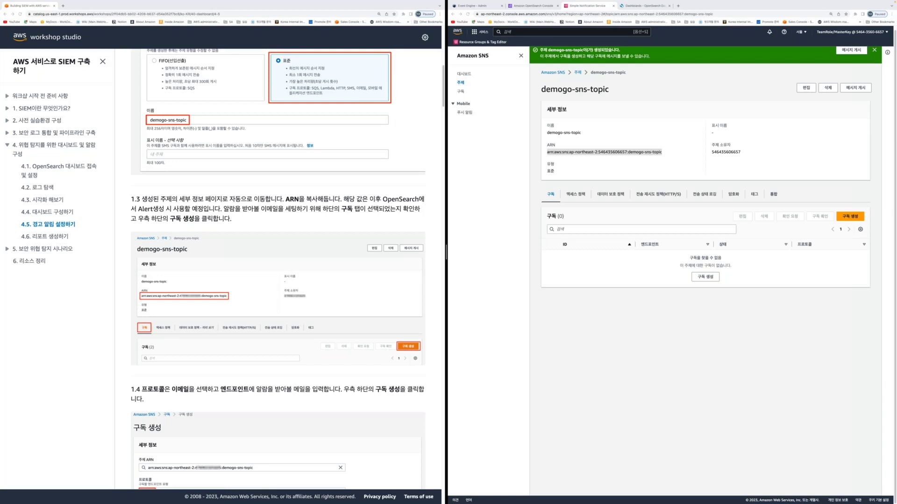
scroll(297, 326, down, 1)
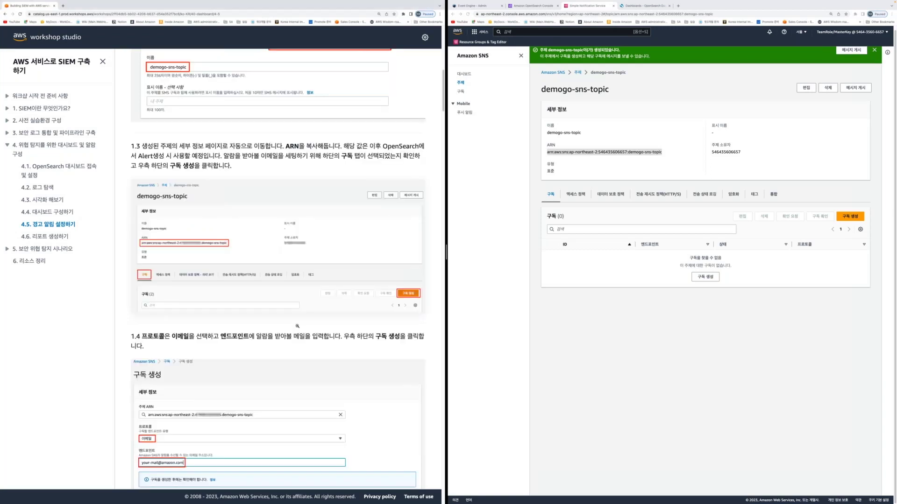
scroll(297, 325, down, 1)
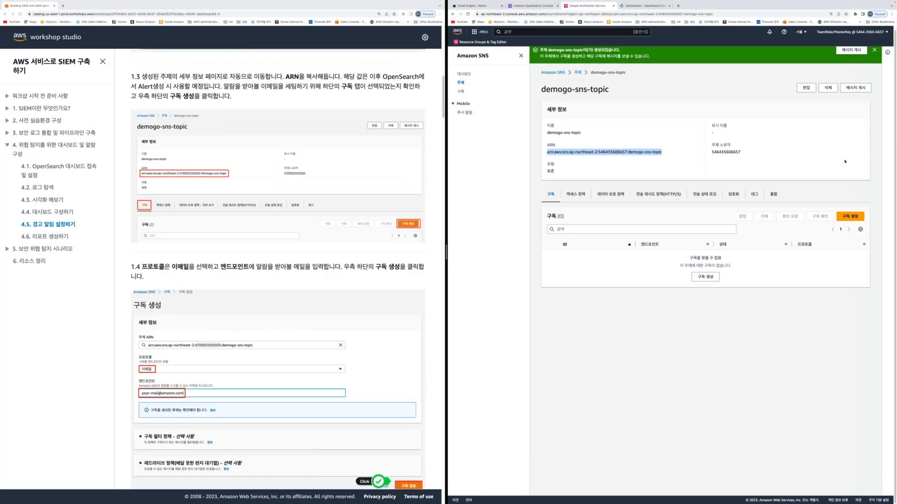
drag(844, 157, 855, 211)
Create an Email-protocol subscription to demogo-sns-topic with the subscriber's e-mail address as the endpoint
click(855, 216)
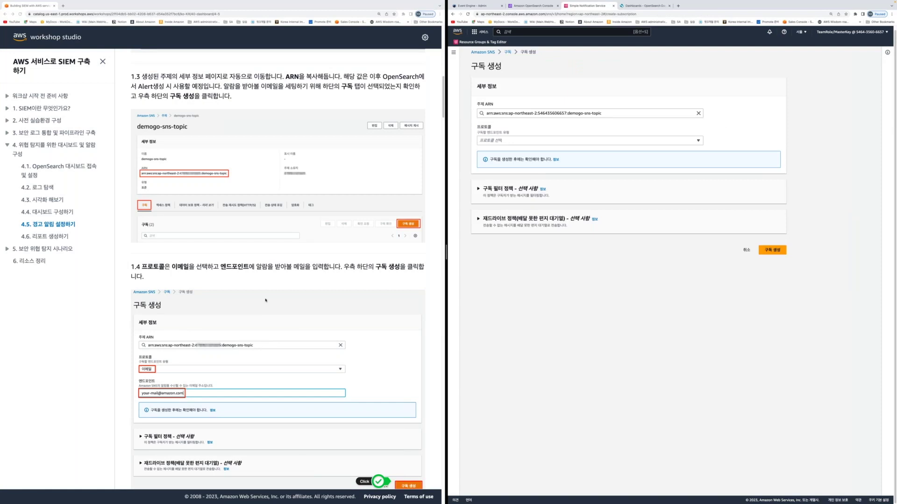
scroll(199, 376, down, 4)
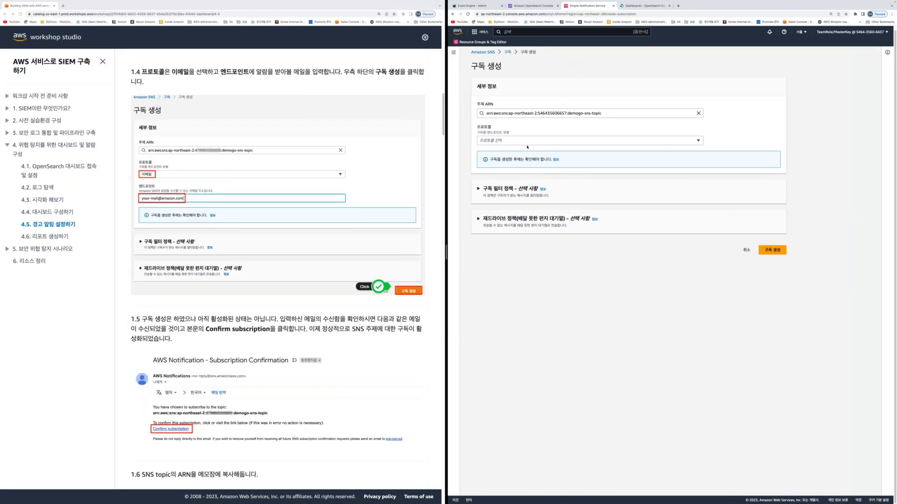
click(529, 140)
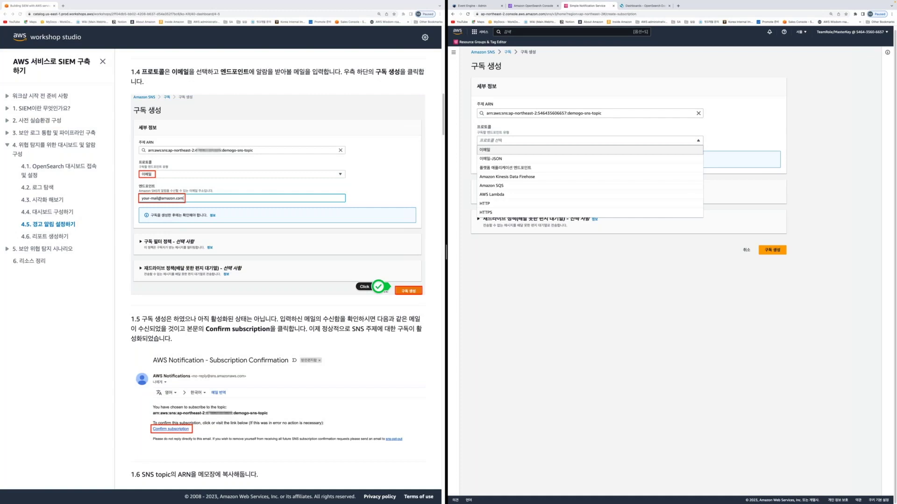
key(Return)
click(496, 169)
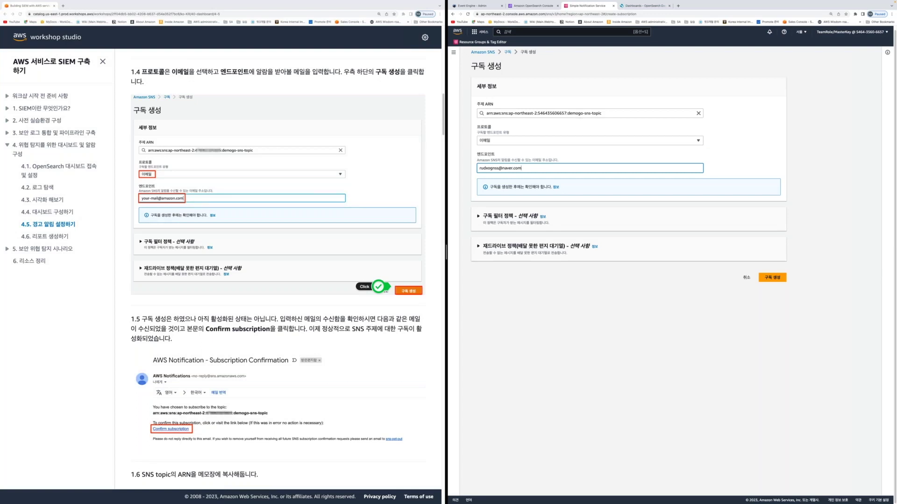
click(766, 280)
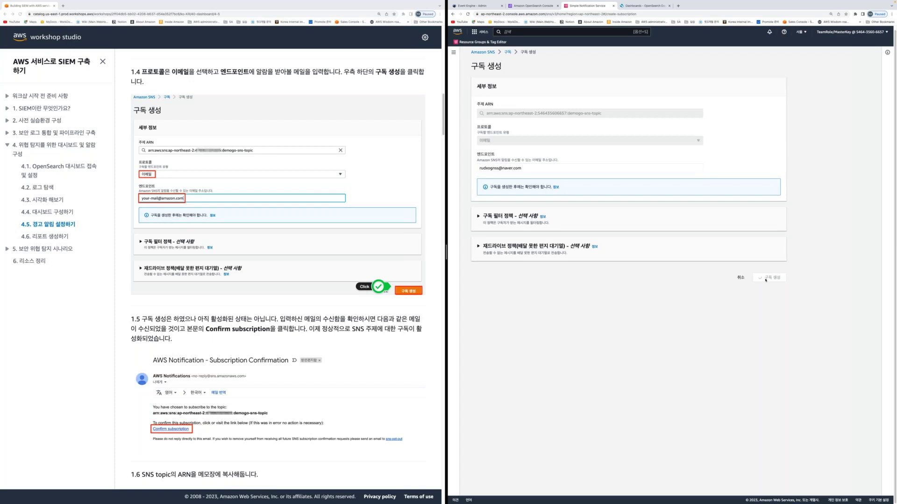
Check the new EMAIL subscription's details and confirm its status reads Pending confirmation
scroll(319, 311, down, 3)
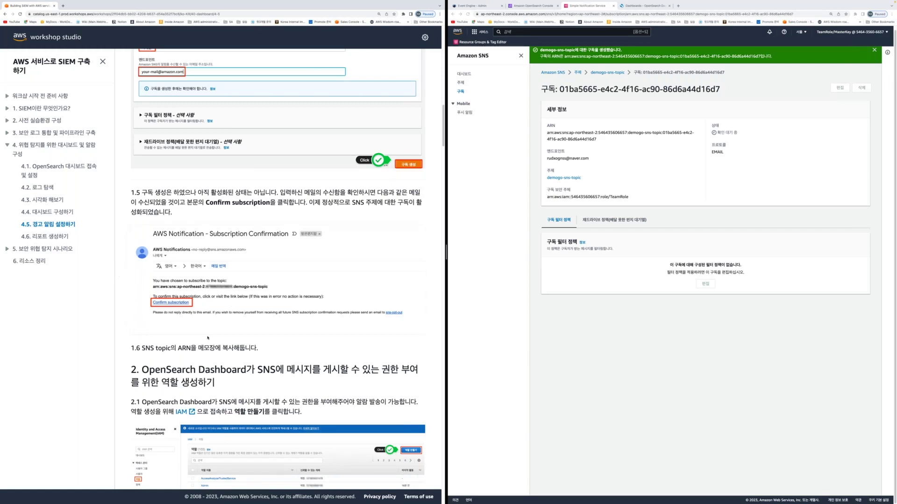
Select and copy the EMAIL subscription's ARN from its details page
click(546, 135)
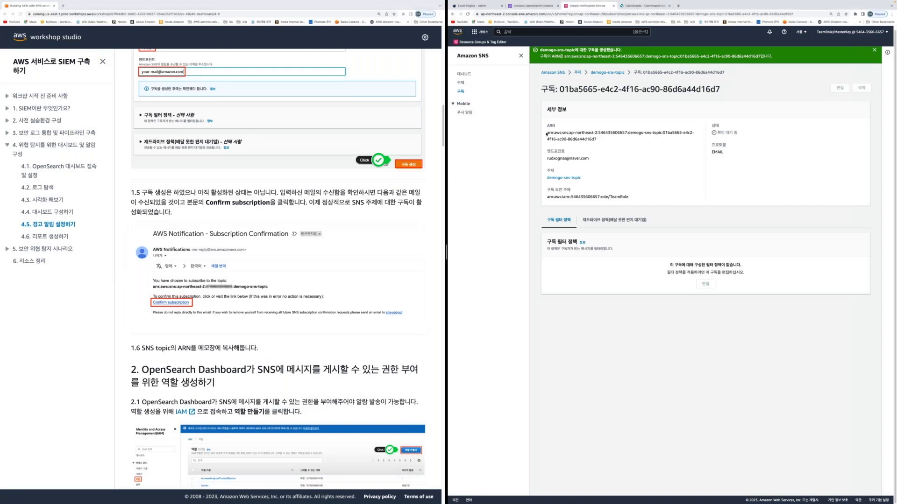
drag(546, 134, 605, 141)
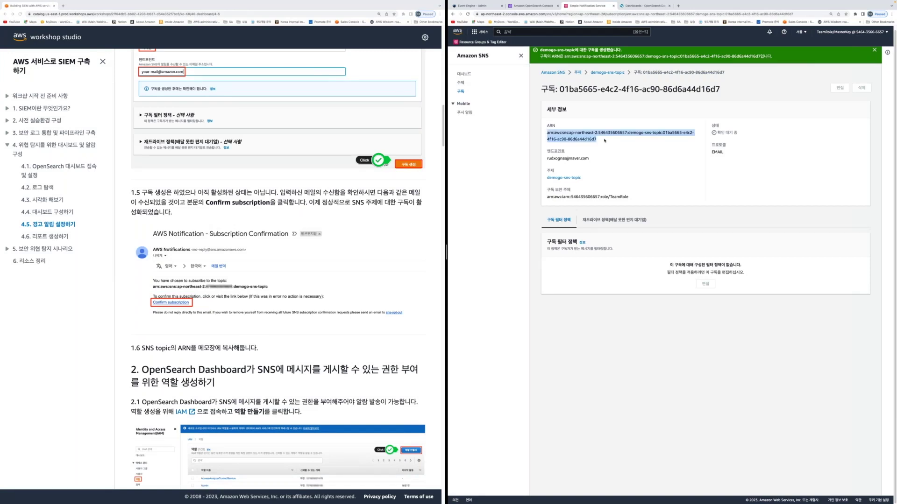
key(super+Tab)
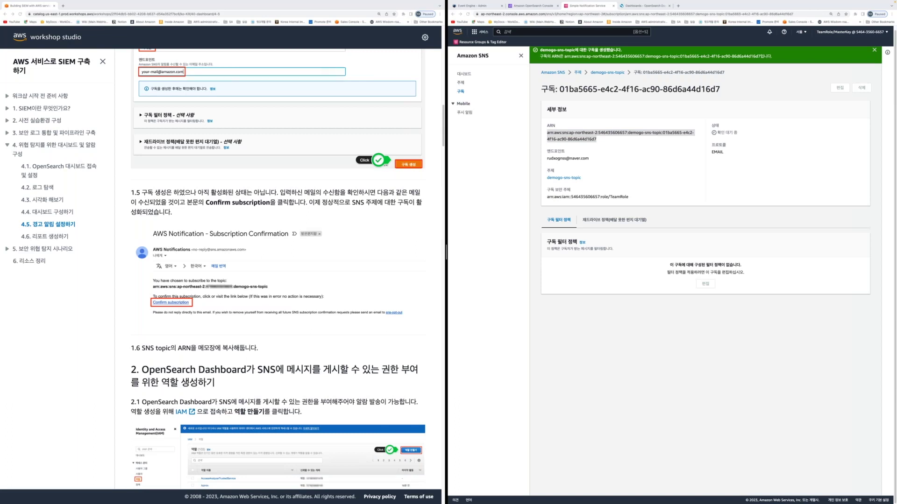
scroll(193, 371, down, 5)
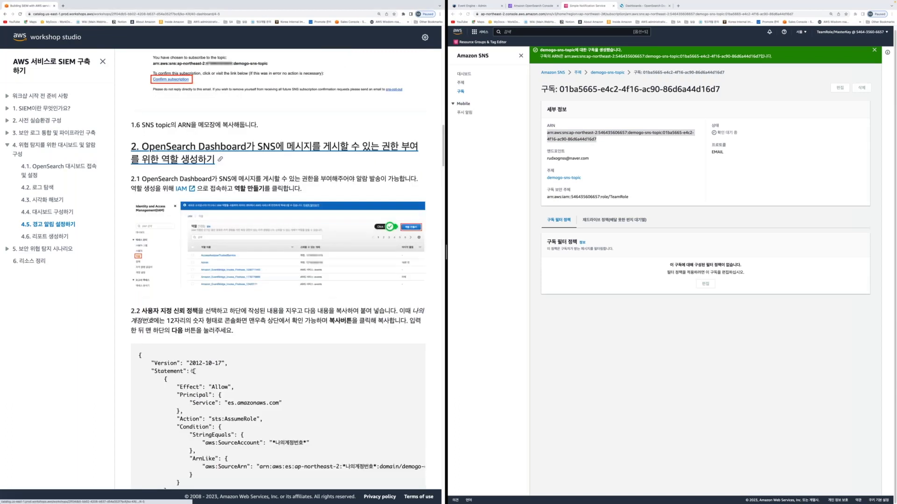
scroll(193, 372, down, 1)
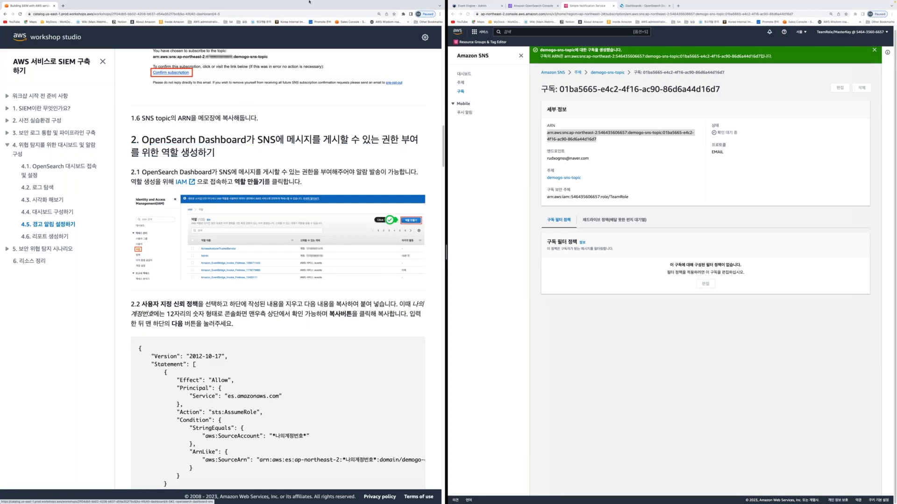
Search the console for IAM and open it in a new browser tab
click(521, 33)
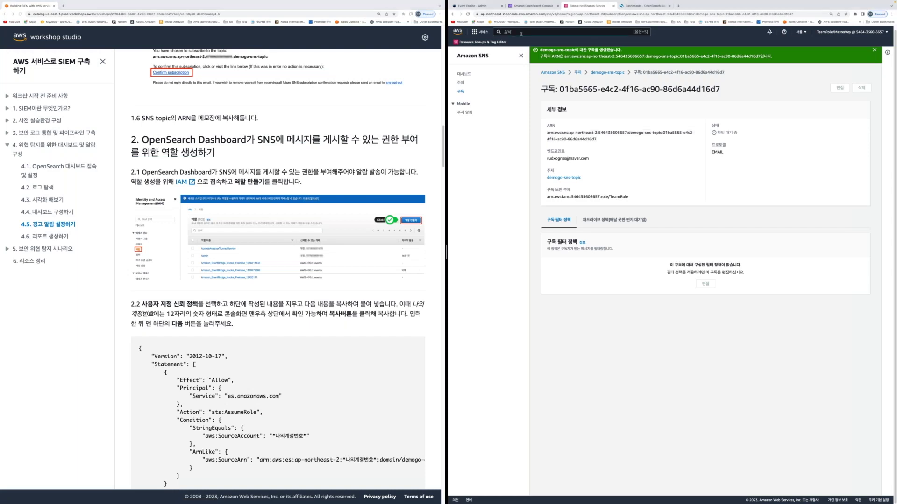
text(IAM)
right_click(590, 77)
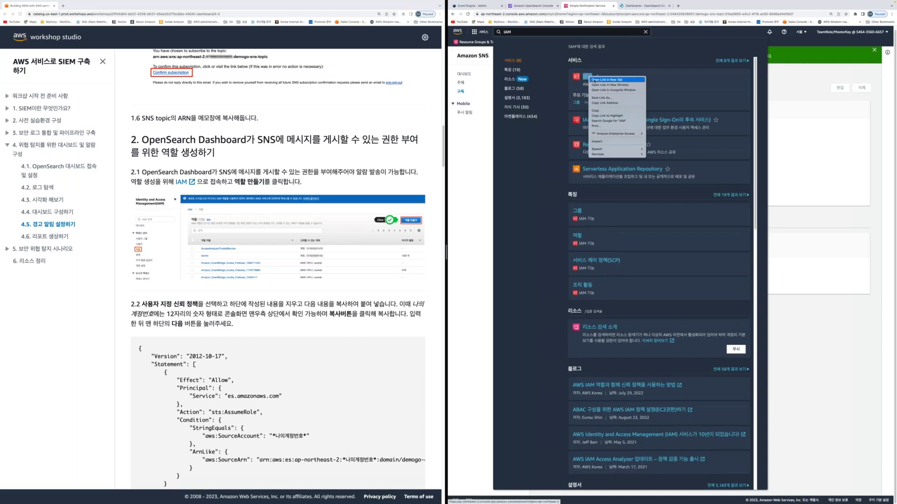
click(594, 79)
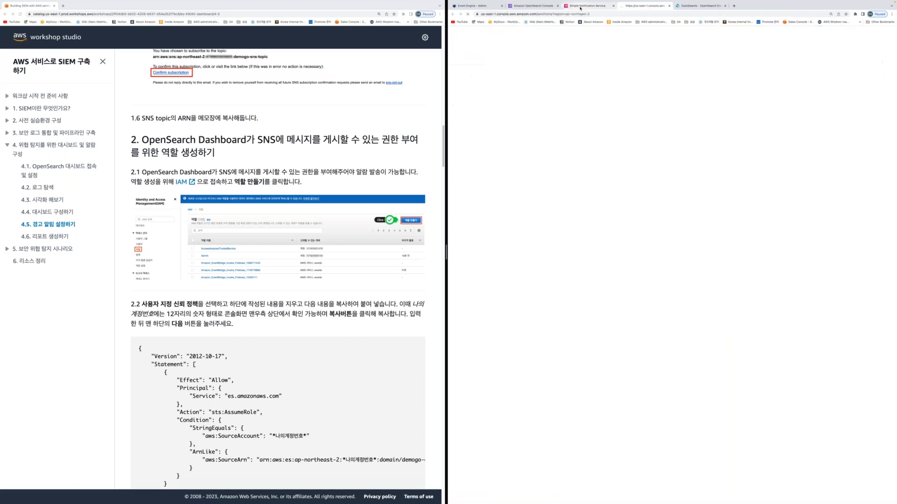
click(580, 8)
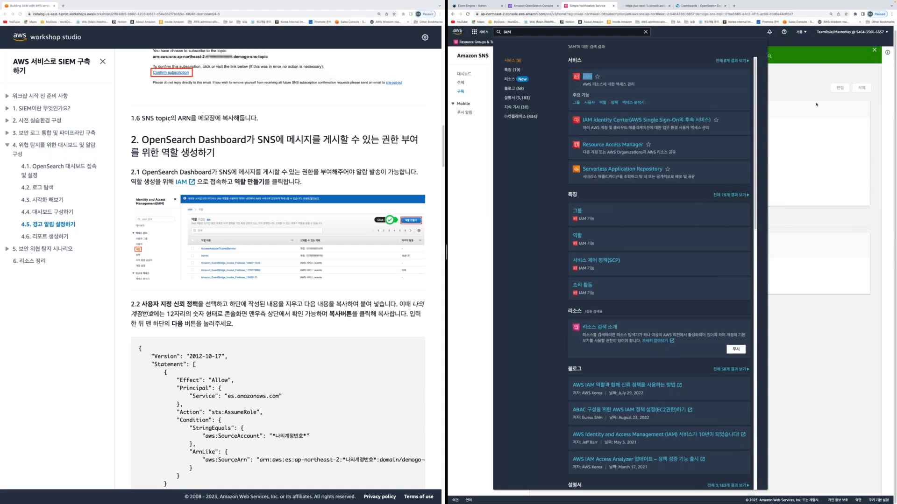
key(ctrl+Tab)
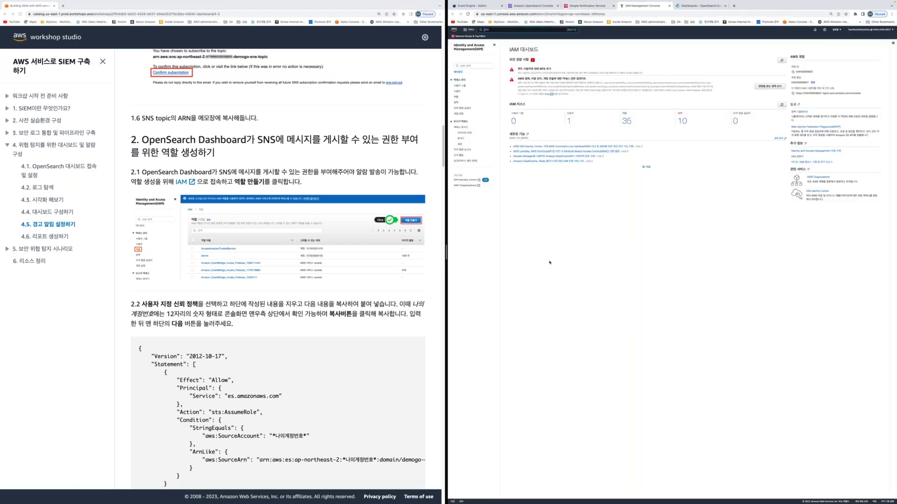
Go to the IAM Roles list and start creating a new role
key(ctrl+minus)
key(ctrl+plus)
key(ctrl+plus)
key(ctrl+plus)
key(ctrl+plus)
key(ctrl+plus)
key(ctrl+plus)
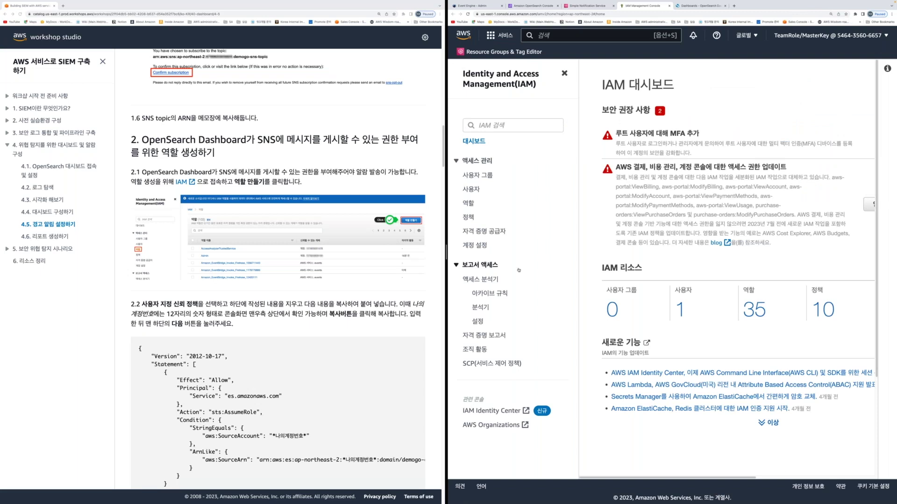
click(468, 202)
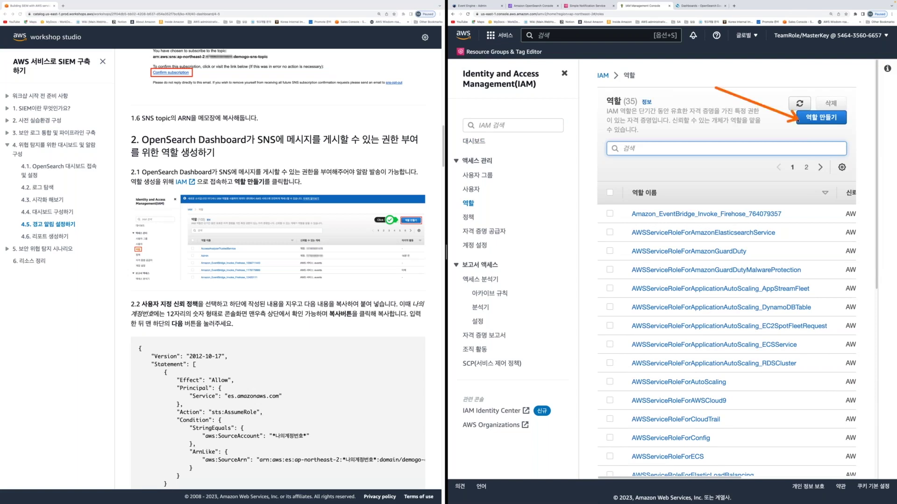
click(820, 118)
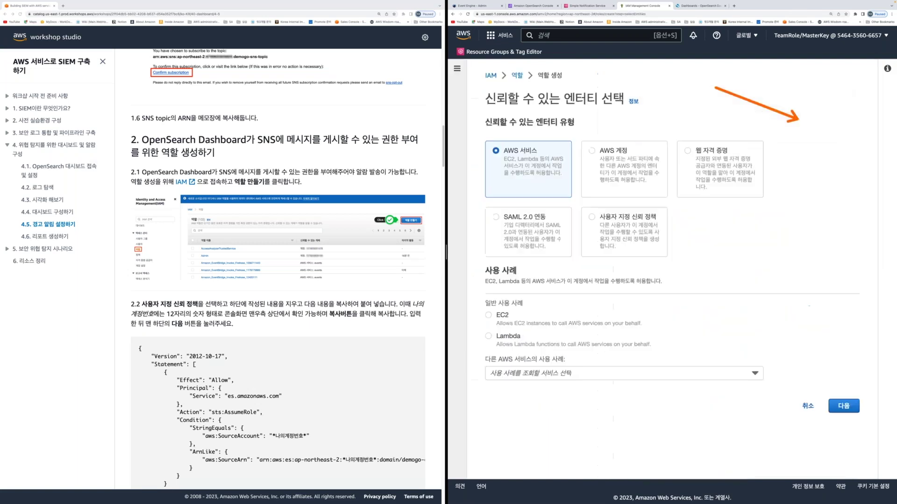
scroll(278, 280, down, 5)
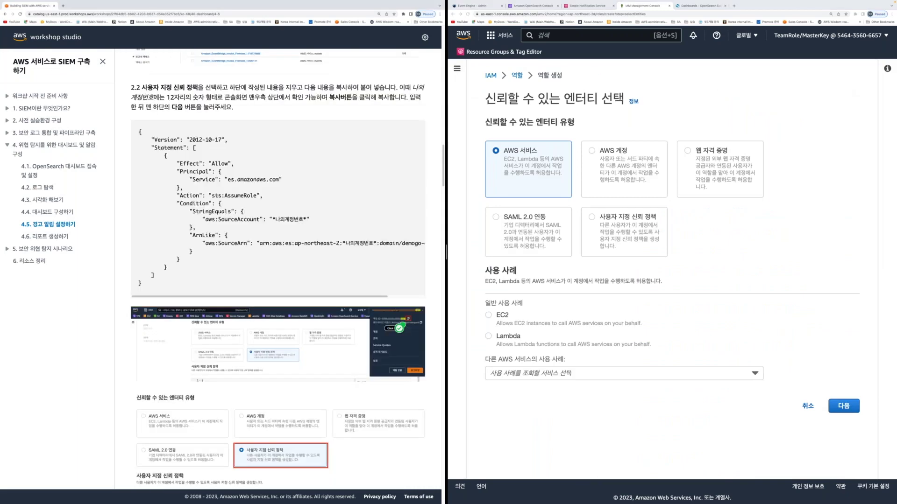
scroll(278, 280, down, 2)
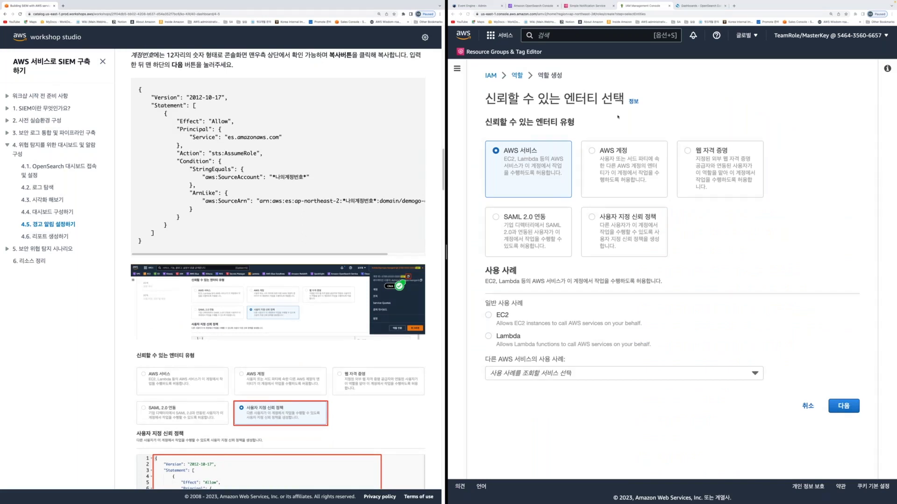
Choose Custom trust policy and replace the editor contents with the workshop's trust policy JSON
click(591, 217)
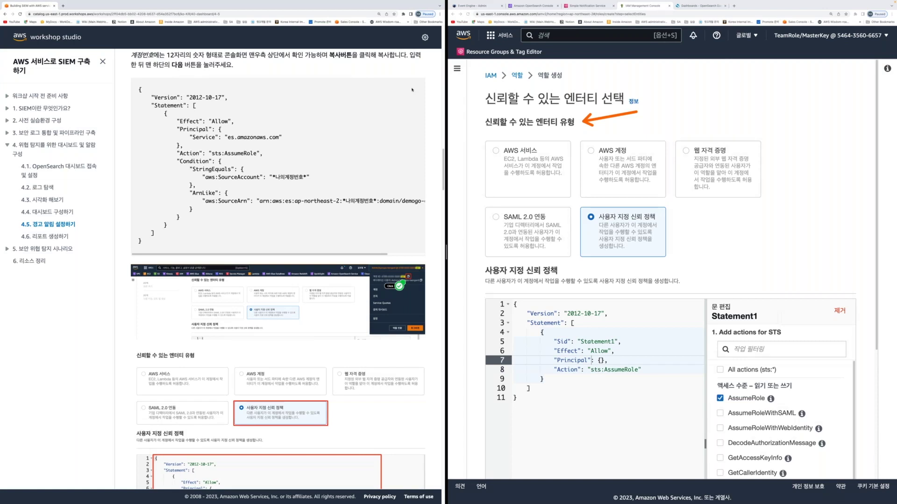
drag(139, 89, 236, 223)
key(ctrl+c)
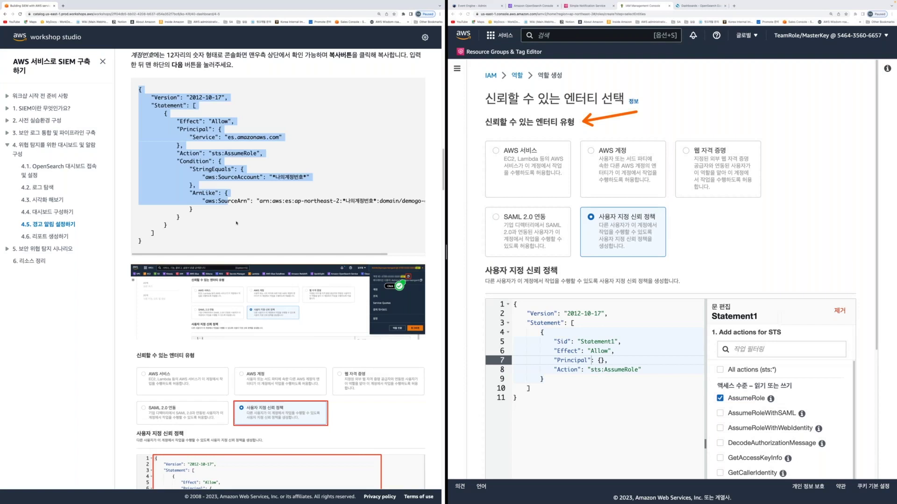
scroll(237, 223, down, 5)
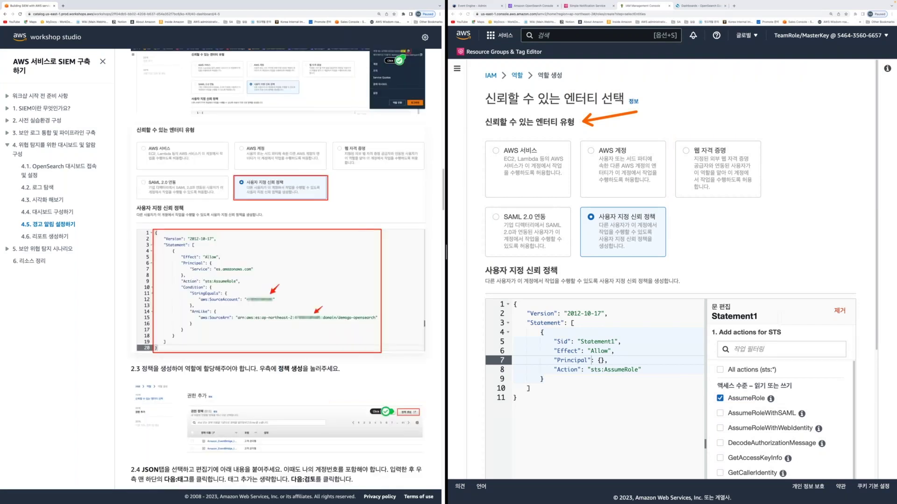
key(ctrl+a)
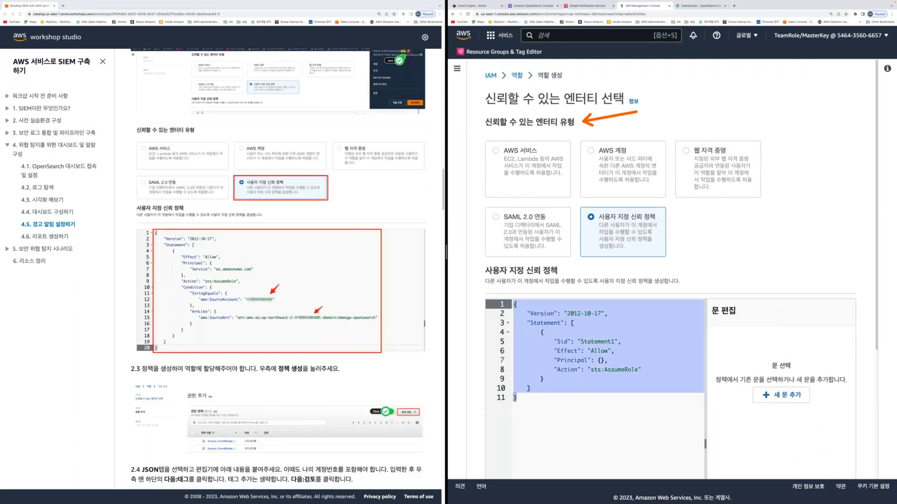
key(ctrl+v)
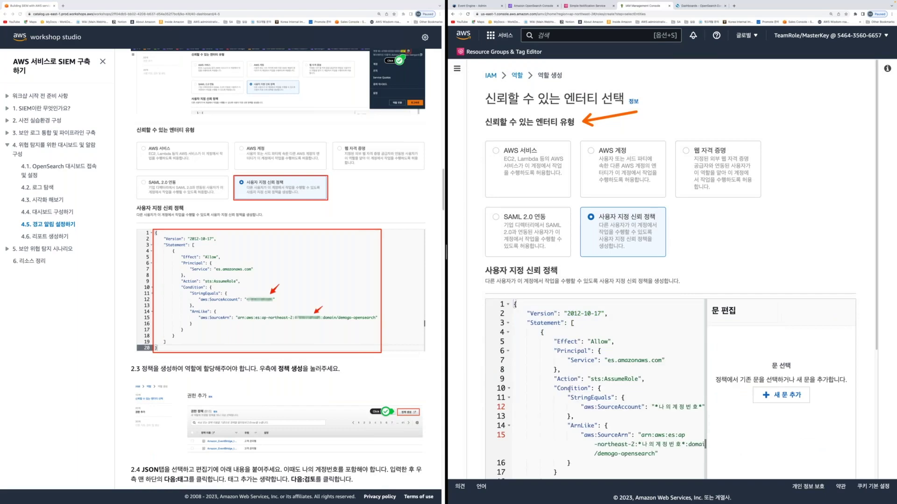
scroll(579, 379, down, 1)
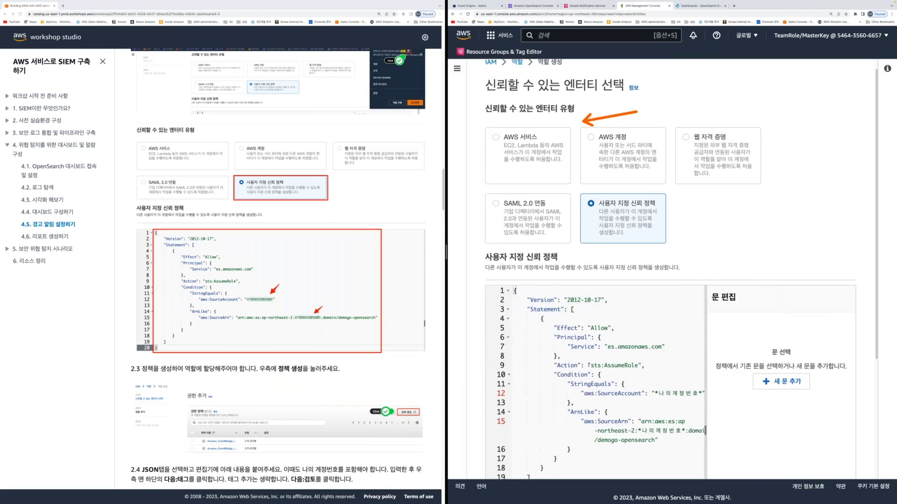
scroll(589, 365, down, 3)
scroll(303, 162, up, 3)
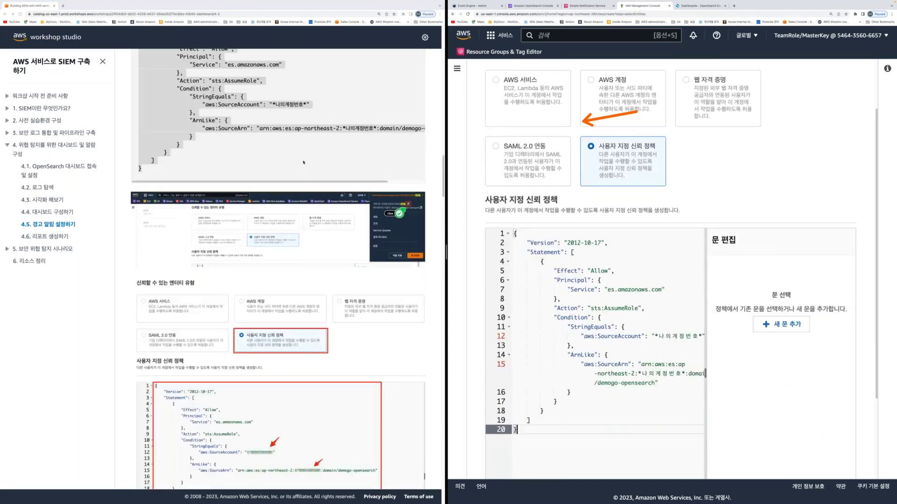
click(272, 105)
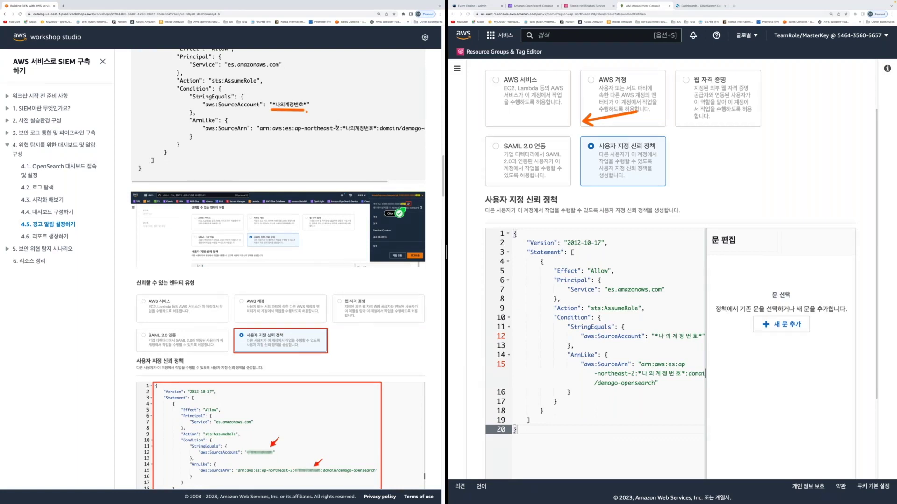
Replace the SourceAccount and source ARN account-number placeholders with the account ID
drag(658, 336, 702, 336)
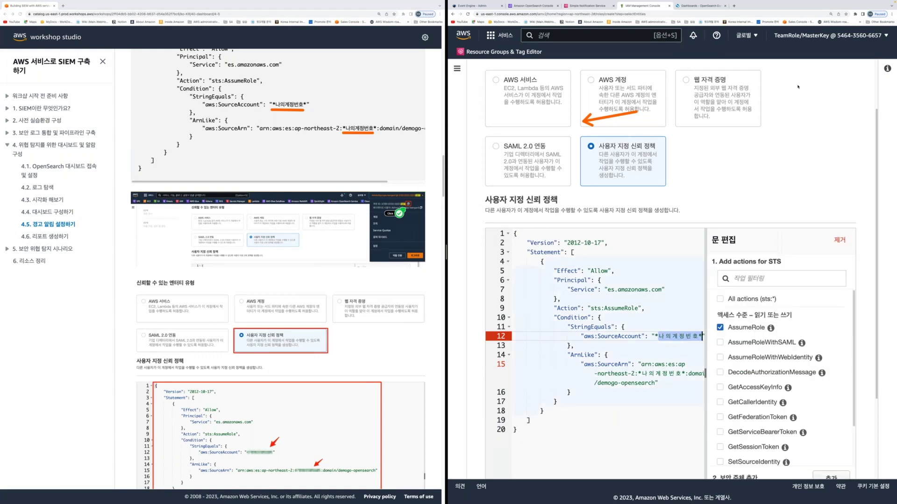
click(870, 37)
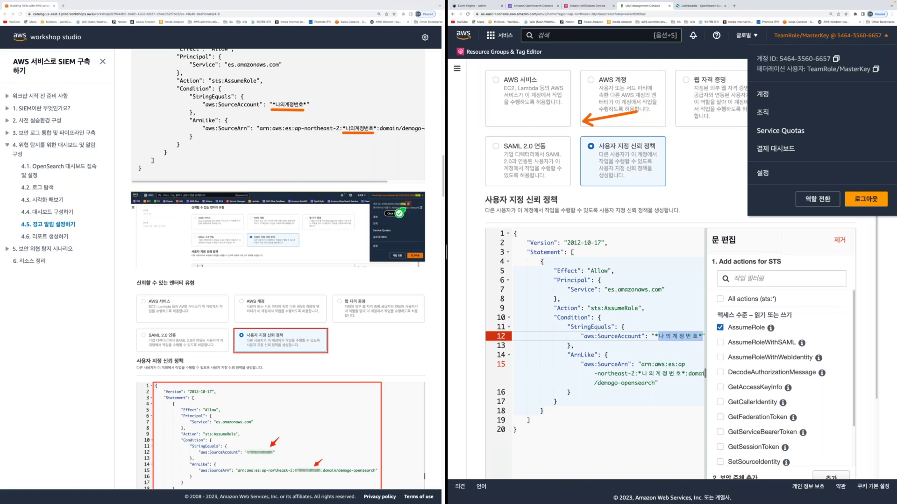
click(574, 345)
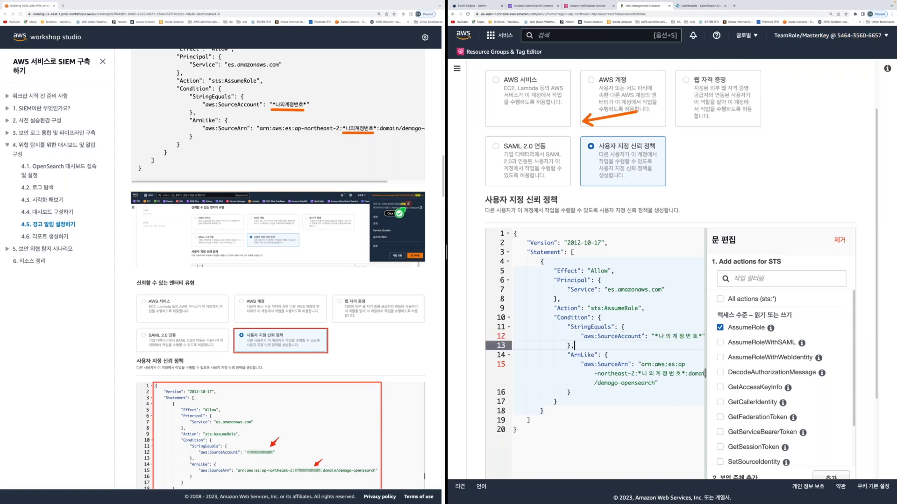
drag(656, 337, 701, 336)
key(ctrl+v)
drag(641, 372, 685, 374)
key(ctrl+v)
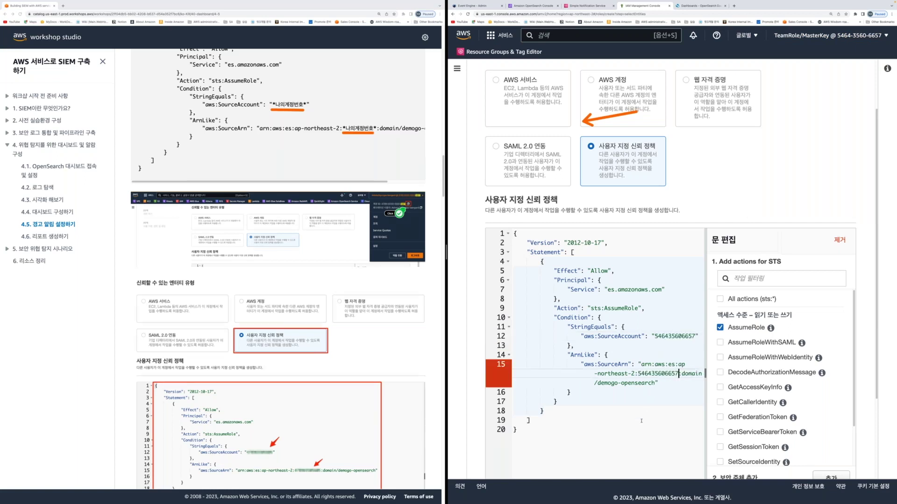
click(641, 421)
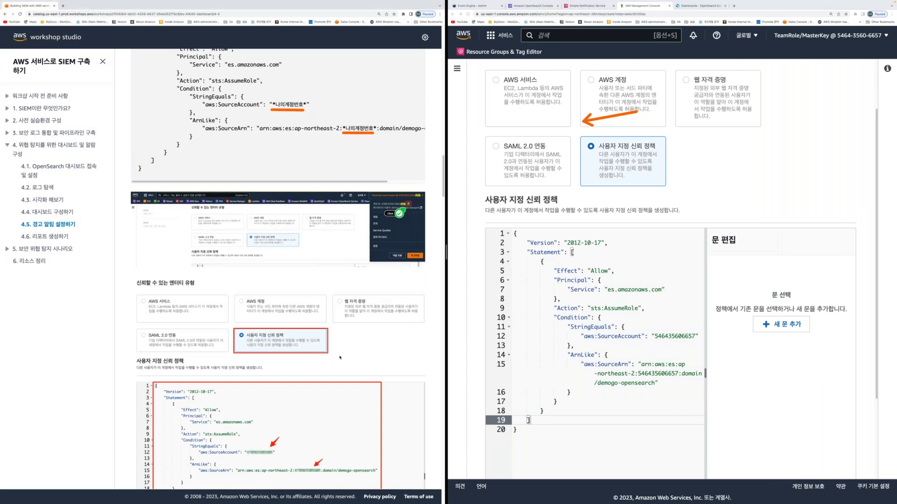
scroll(340, 358, down, 7)
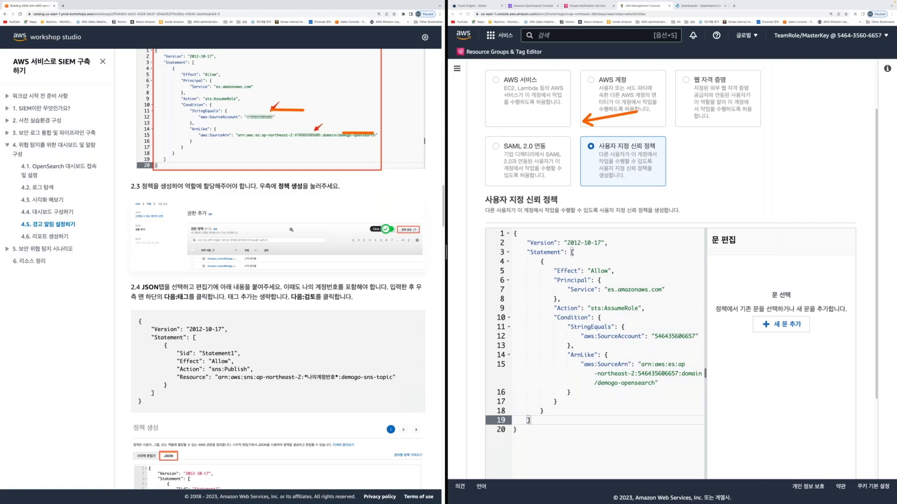
scroll(291, 230, up, 4)
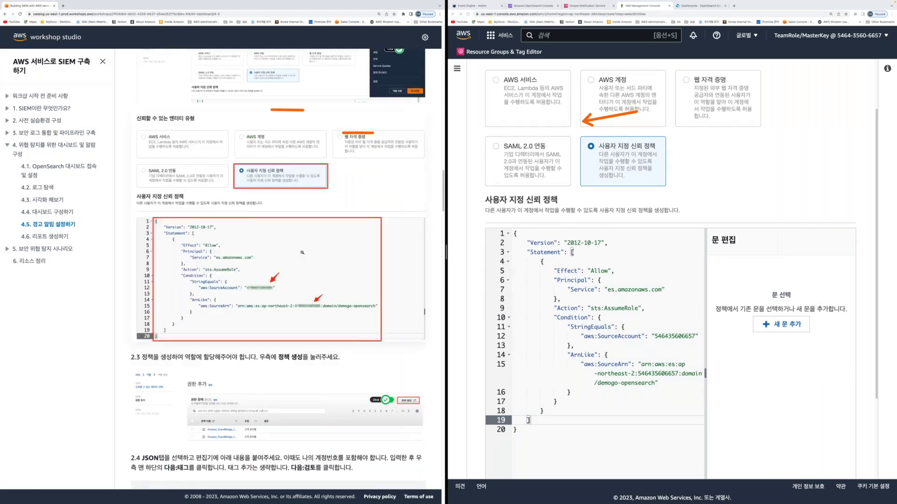
scroll(302, 252, down, 2)
scroll(697, 358, down, 3)
scroll(698, 359, up, 4)
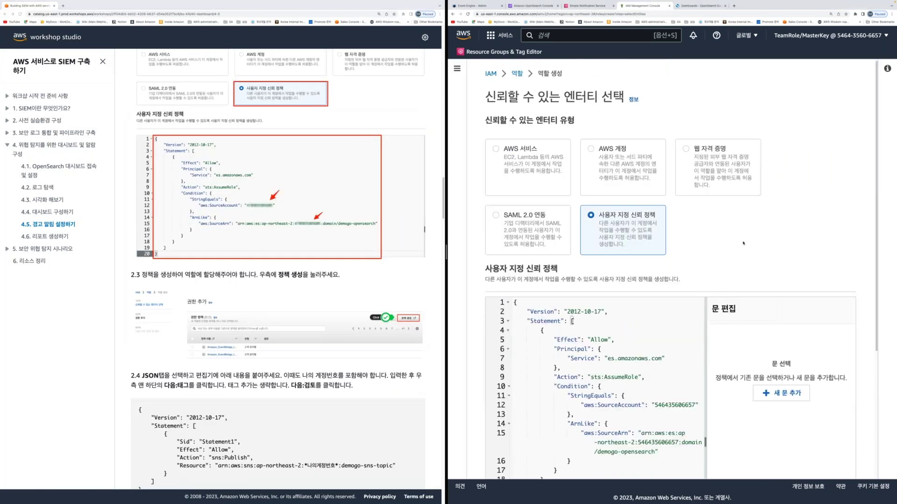
key(super+minus)
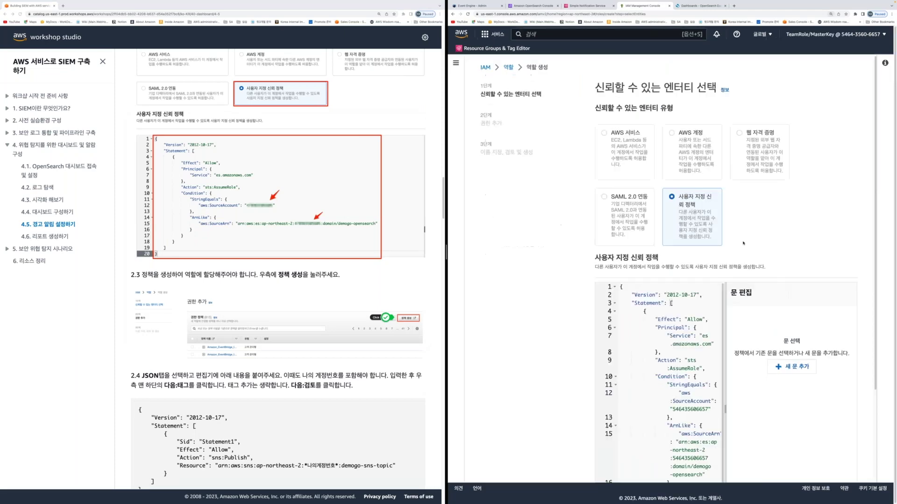
scroll(743, 243, down, 3)
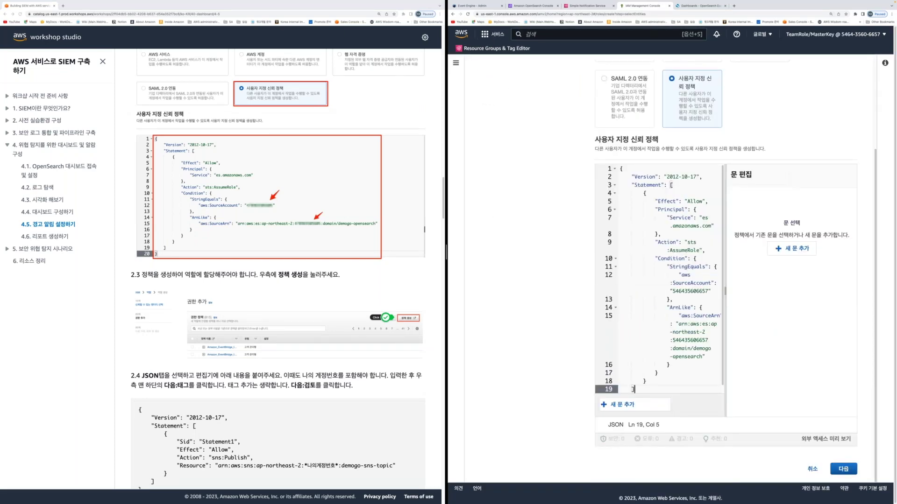
Continue from the trust policy to the Add permissions page (831 policies listed)
click(842, 468)
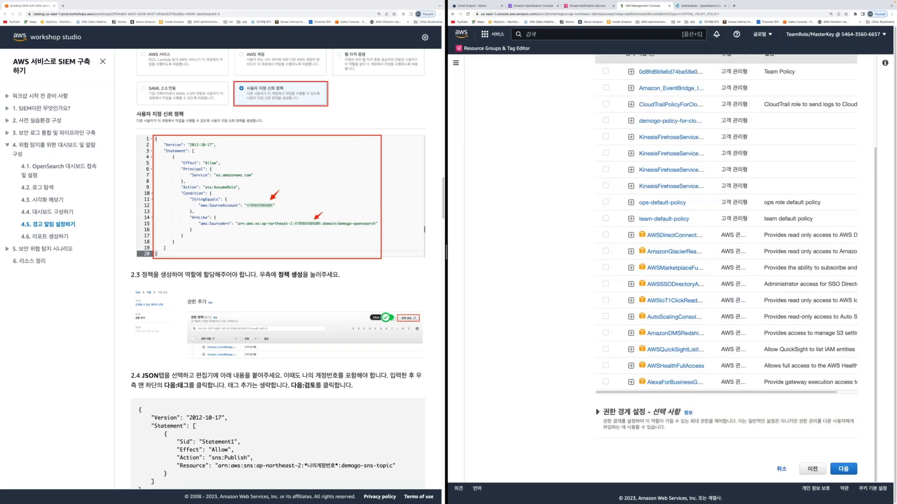
scroll(591, 80, up, 3)
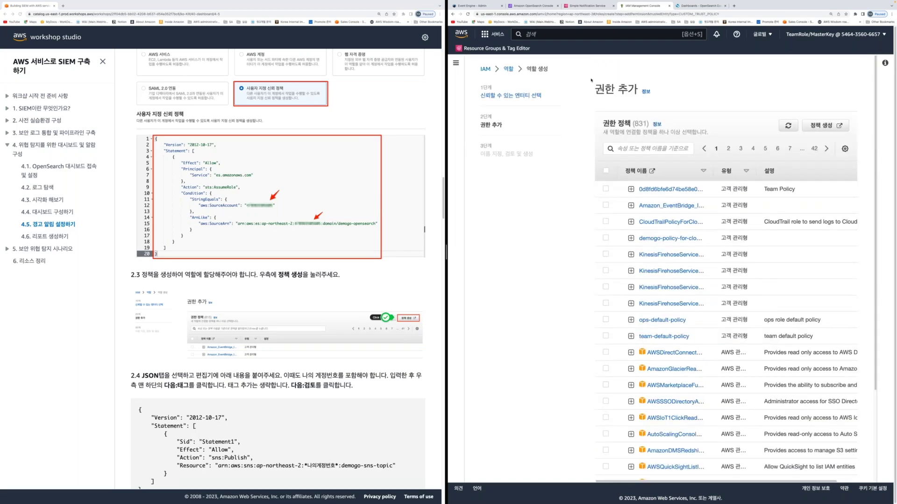
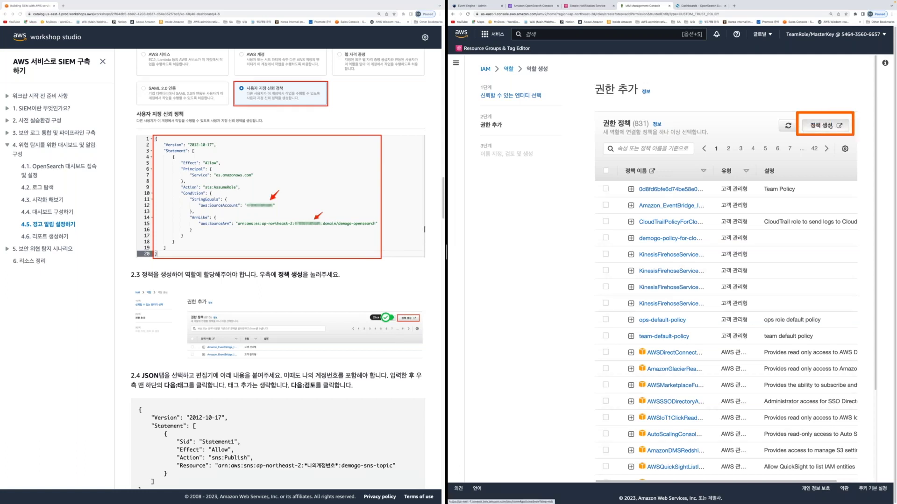
Start a new policy and paste the guide's sns:Publish policy JSON into the JSON editor
click(825, 125)
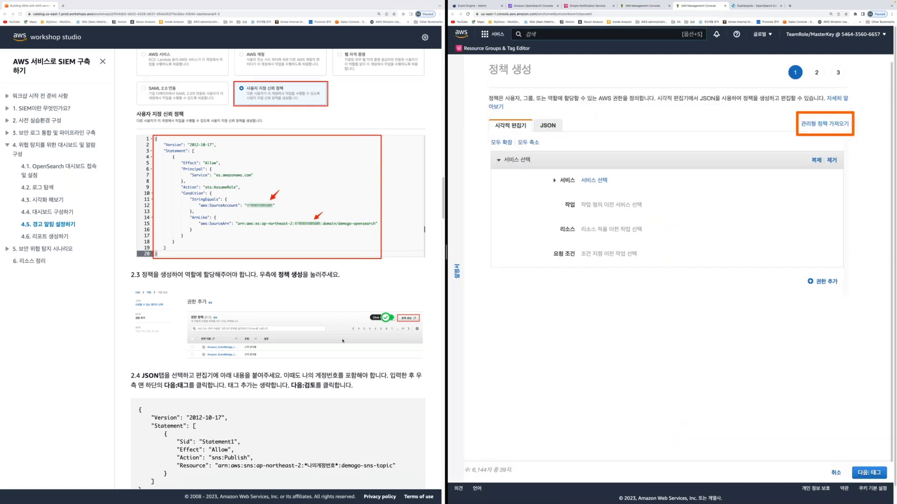
scroll(342, 340, down, 4)
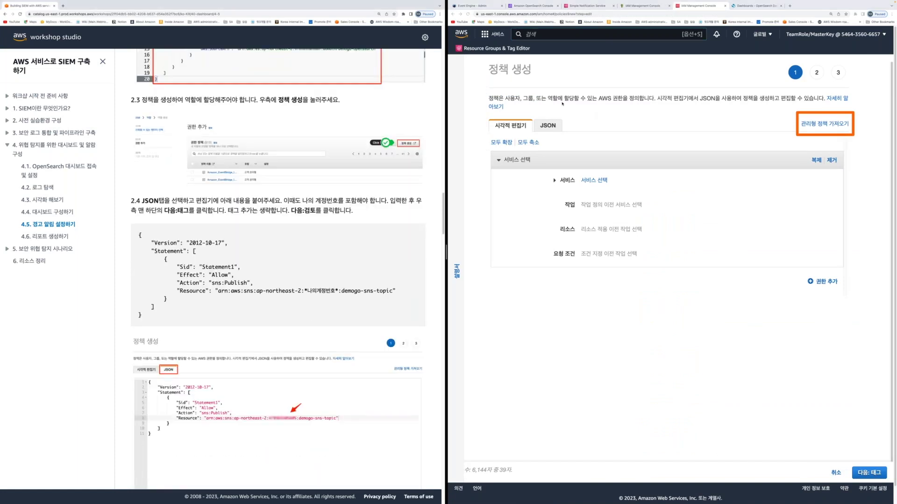
click(554, 126)
drag(136, 238, 211, 314)
key(super+c)
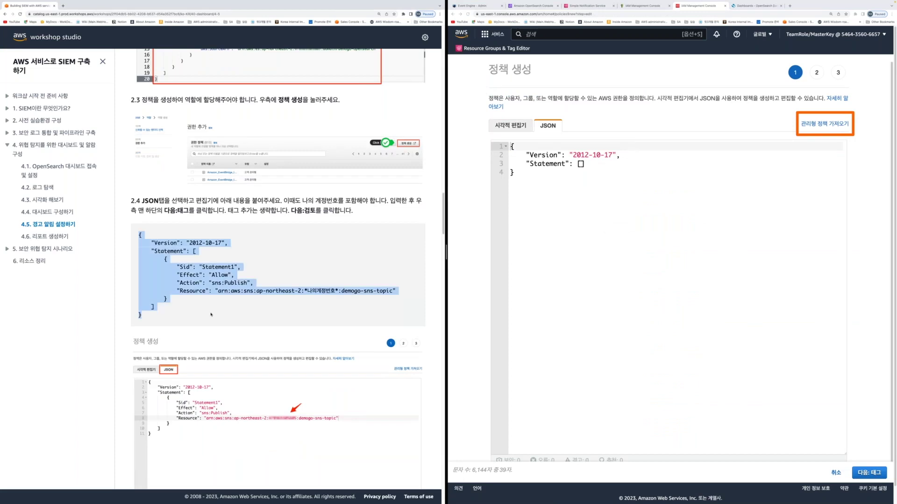
click(588, 218)
key(super+a)
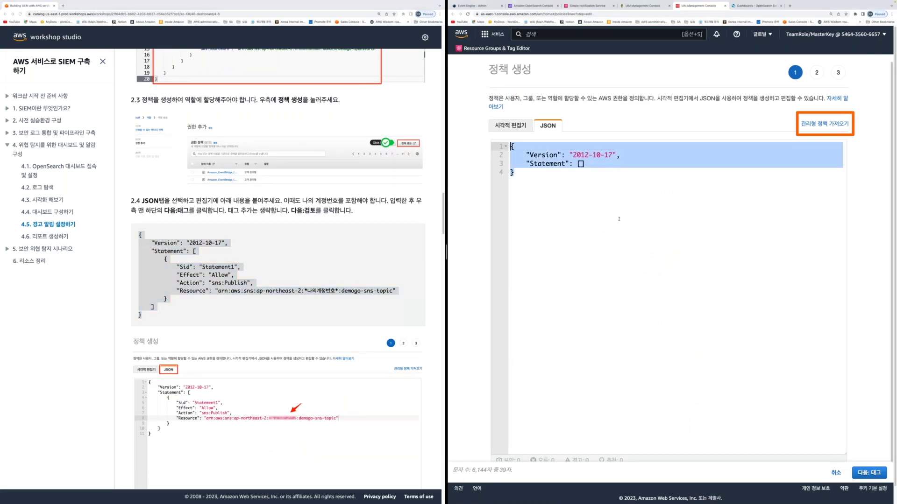
key(super+v)
Replace the account placeholder in the demogo-sns-topic ARN with the account ID and go to tags
drag(718, 207, 774, 207)
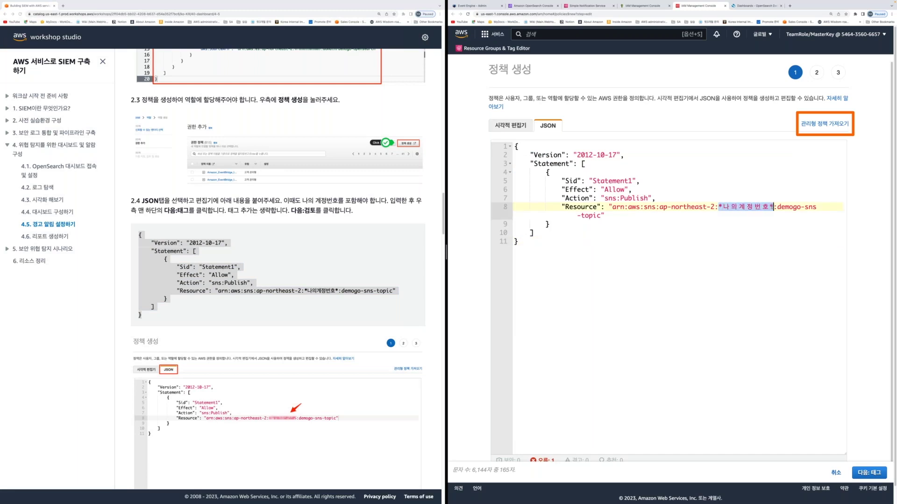
click(858, 36)
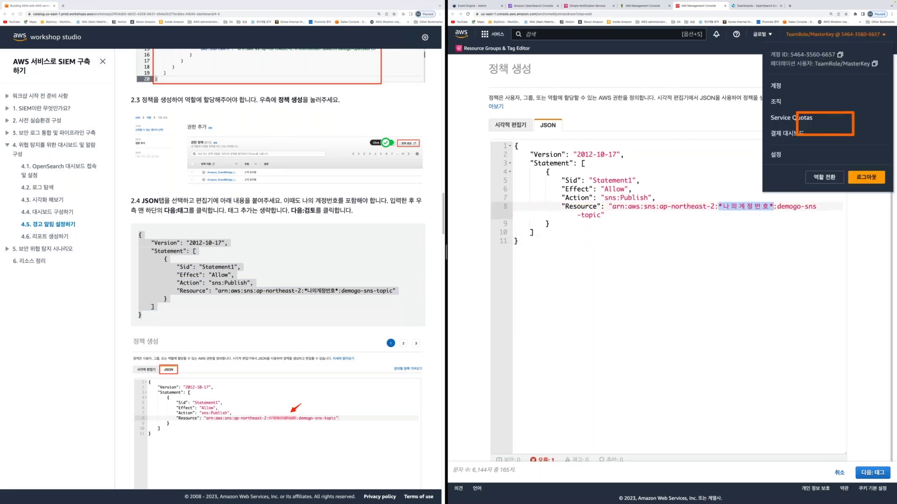
click(812, 260)
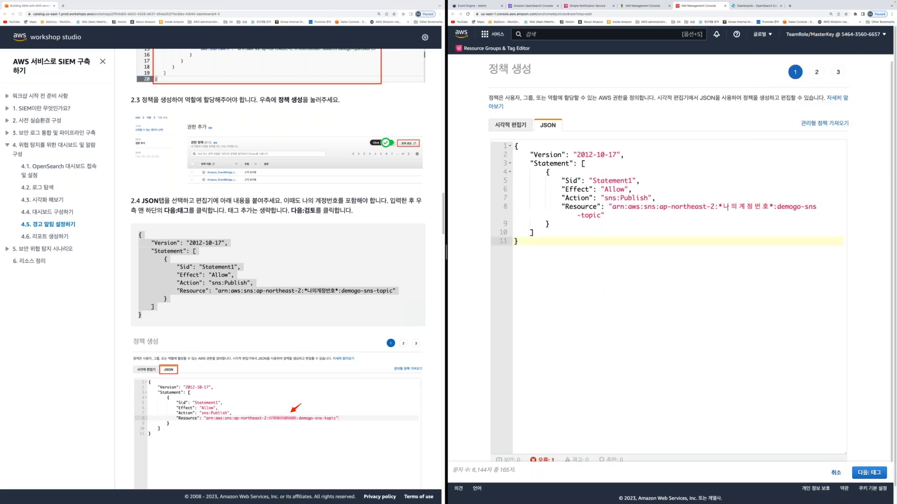
drag(719, 206, 767, 207)
key(ctrl+v)
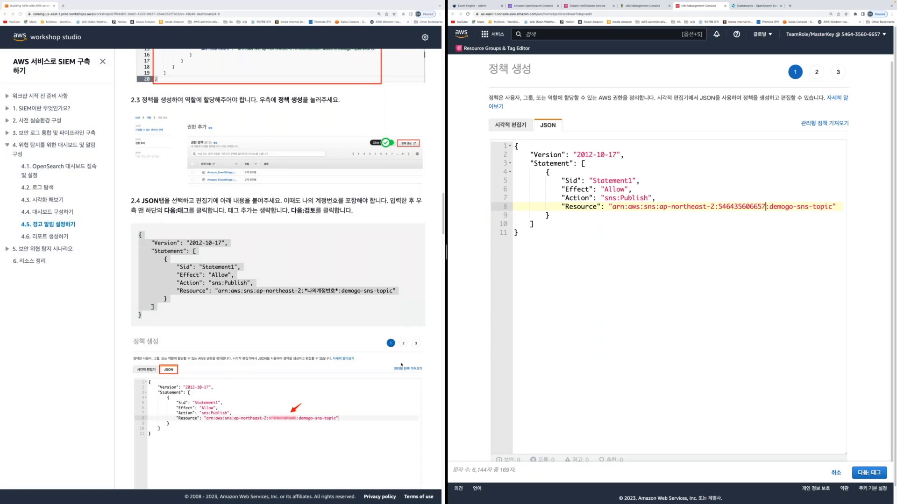
scroll(401, 365, down, 5)
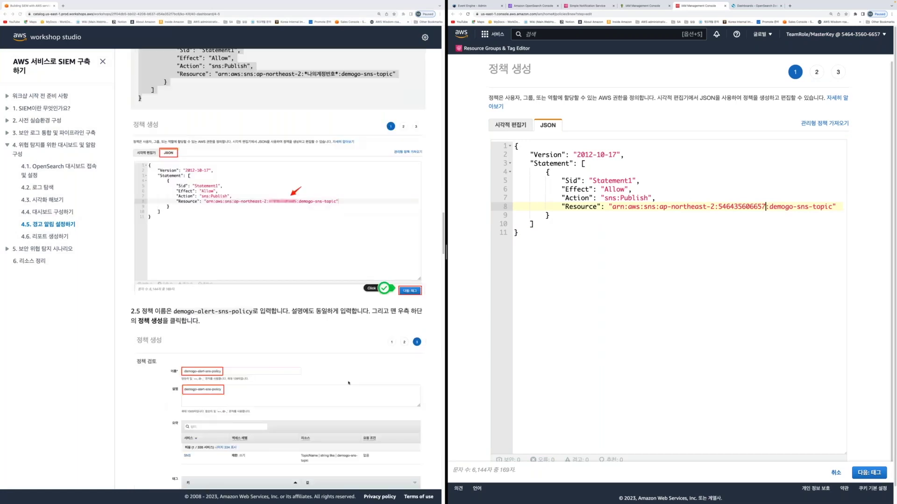
click(859, 475)
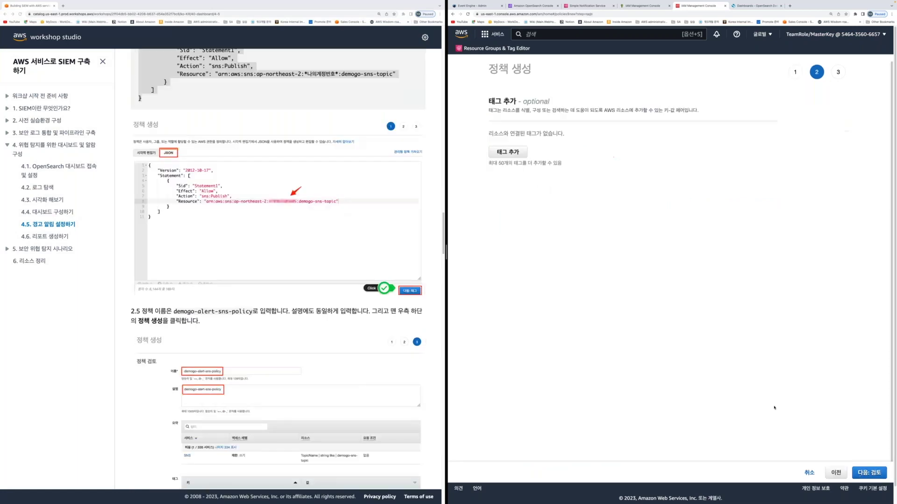
Create the policy named demogo-alert-sns-policy, with the same text as its description
click(862, 475)
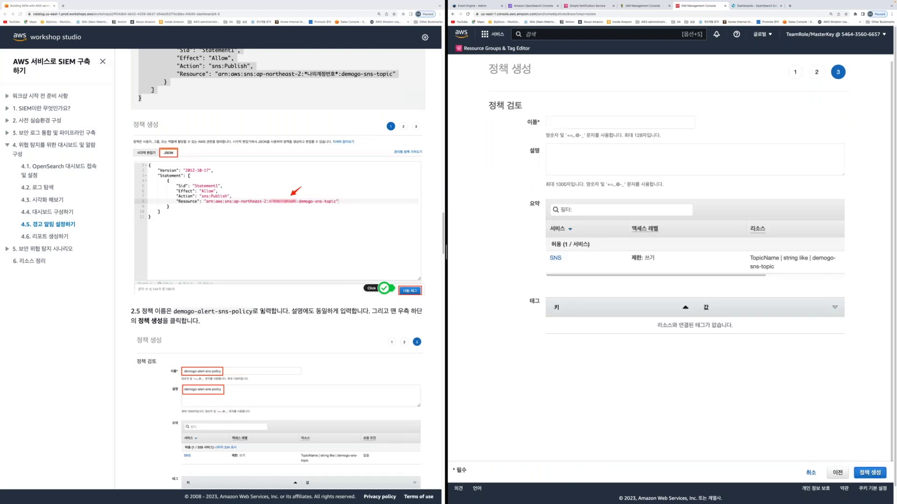
drag(174, 311, 258, 311)
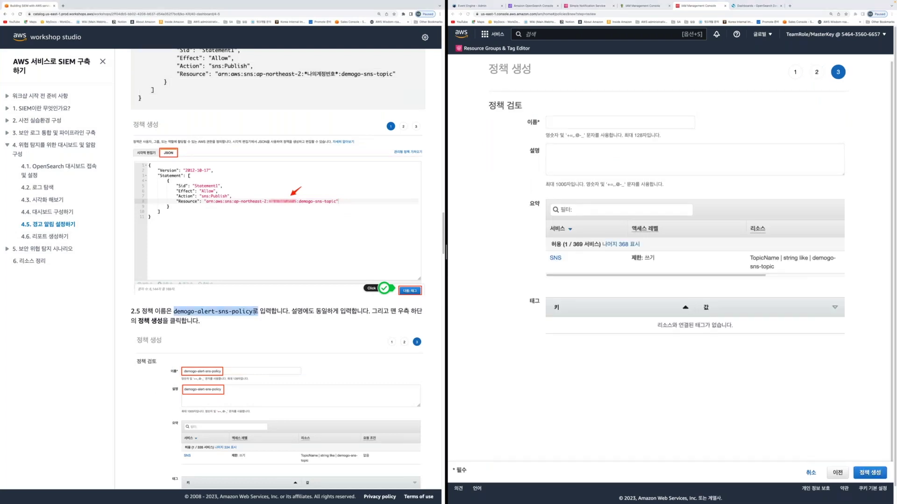
key(super+grave)
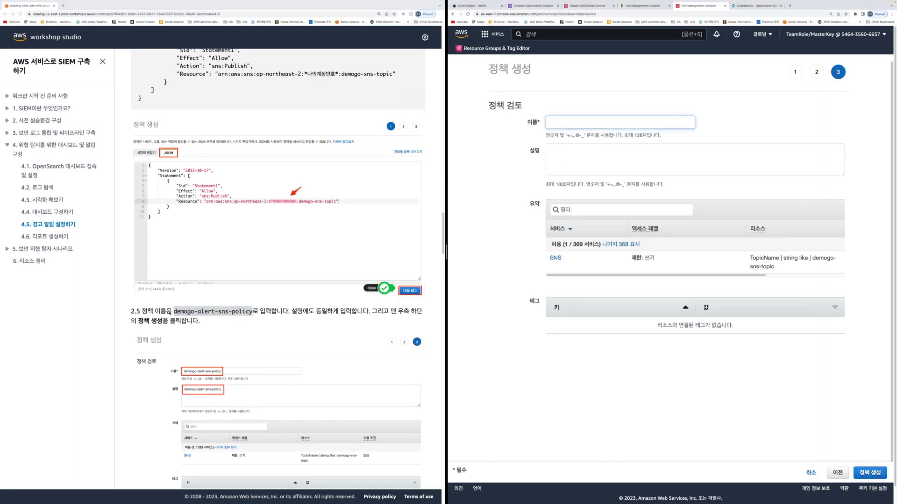
text(demogo-alert-sns-policy)
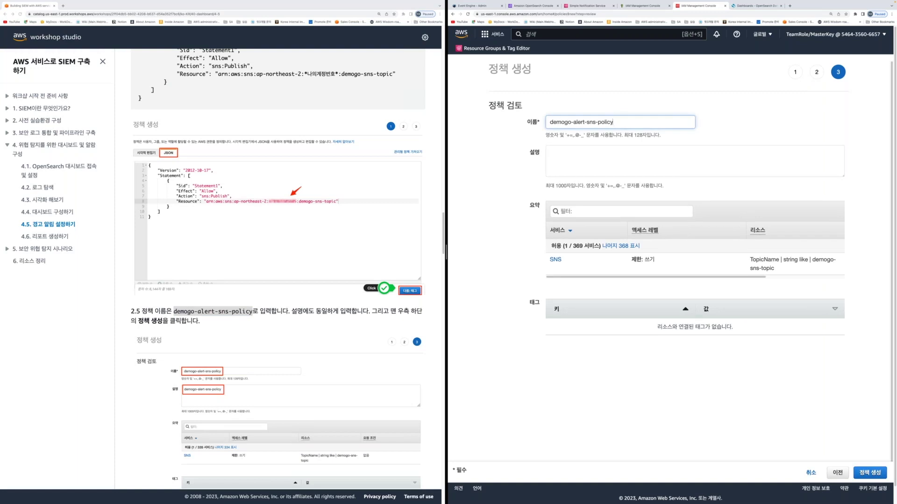
click(592, 165)
text(demogo-alert-sns-policy)
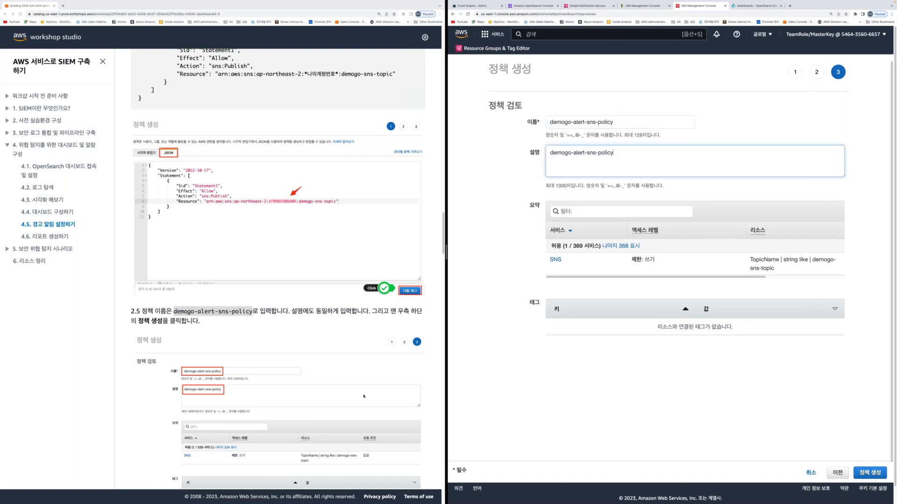
scroll(364, 396, down, 4)
scroll(276, 280, down, 1)
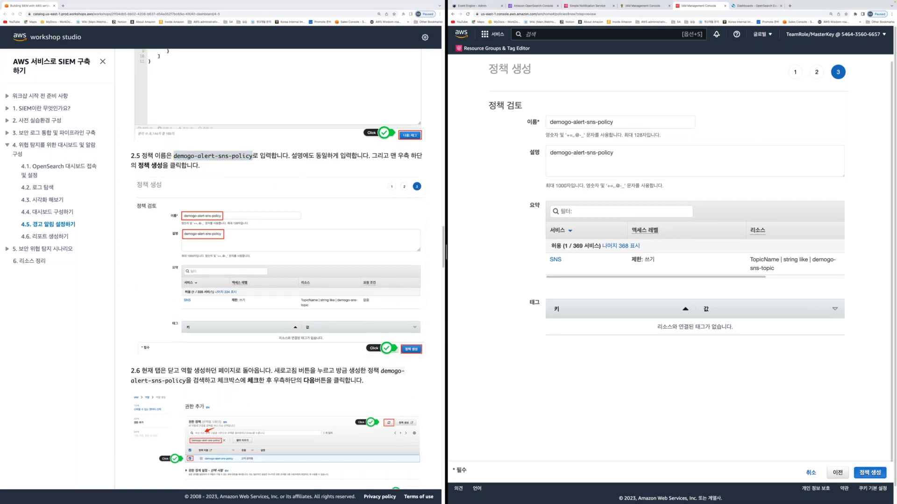
click(870, 473)
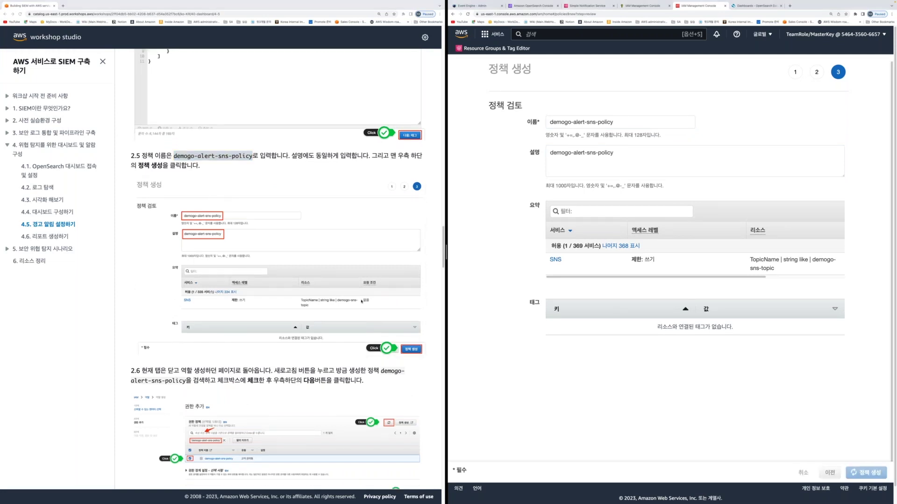
scroll(361, 301, down, 3)
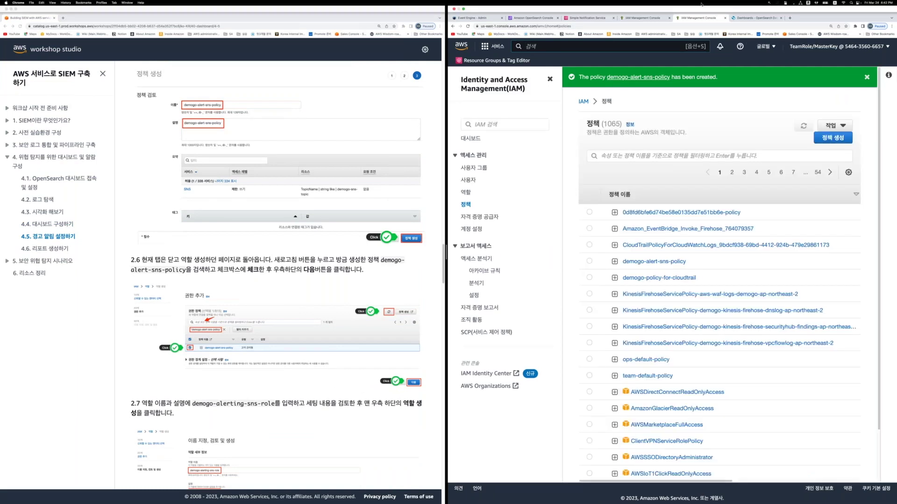
Refresh the permissions list, filter by 'demogo', and select demogo-alert-sns-policy for the role
click(725, 18)
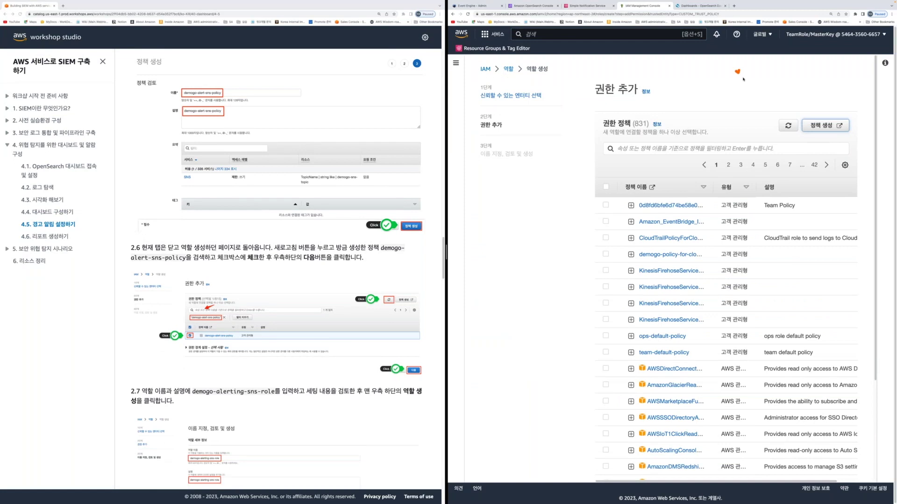
drag(738, 72, 783, 117)
click(787, 126)
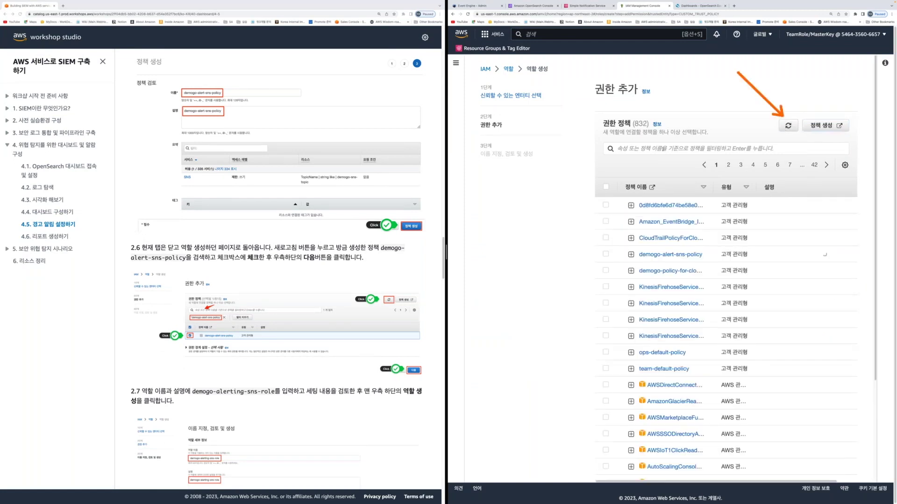
click(663, 149)
text(de)
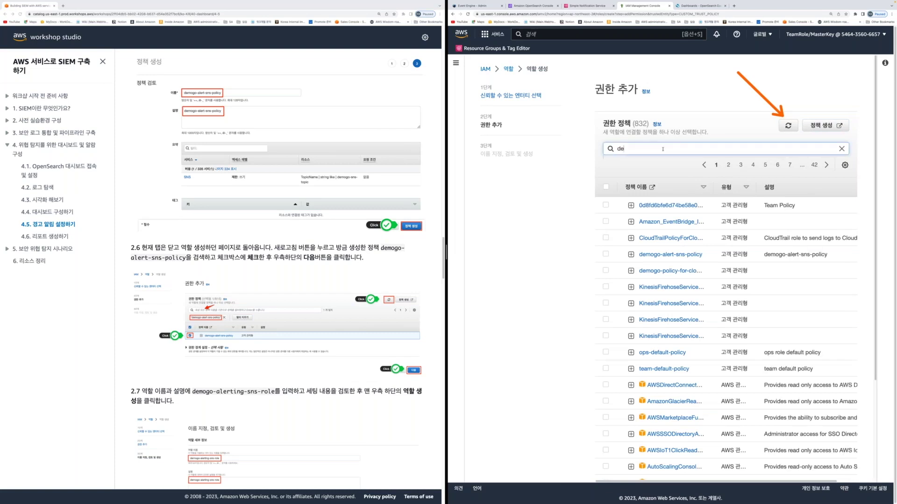
text(mogo)
key(Return)
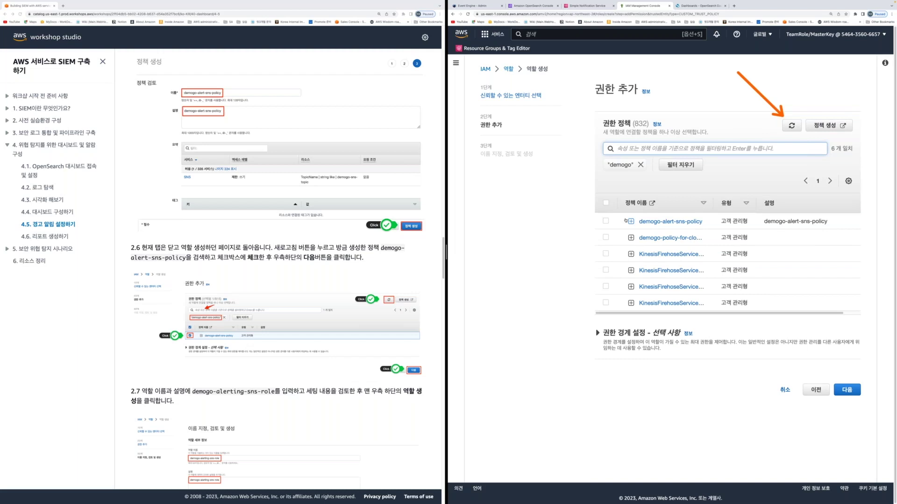
click(605, 221)
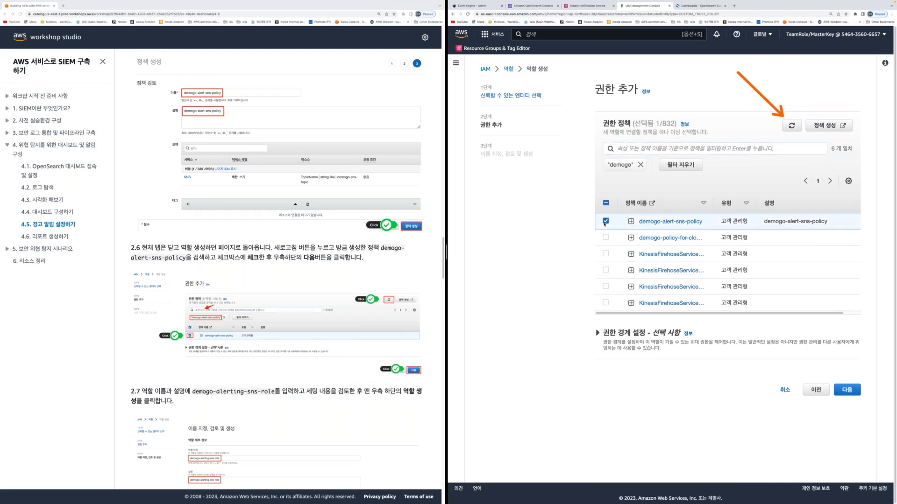
scroll(370, 364, down, 3)
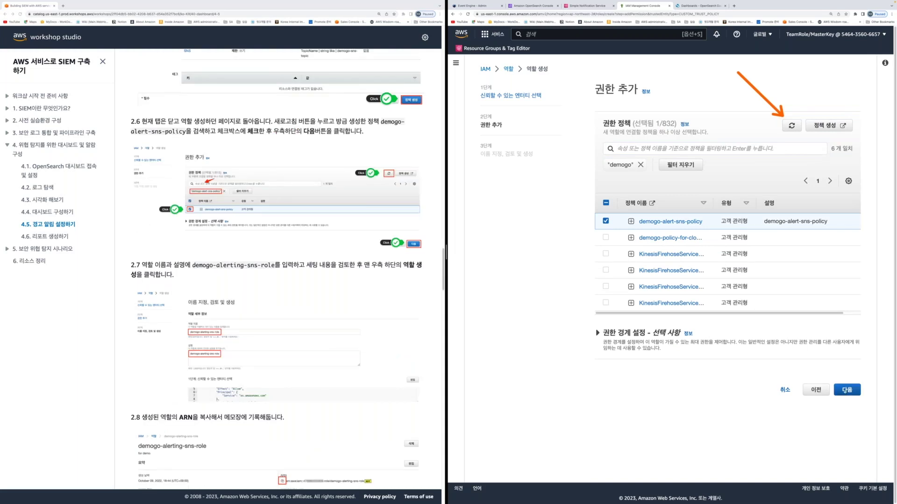
Name the role demogo-alert-sns-policy, give it a matching description, and create it
click(847, 389)
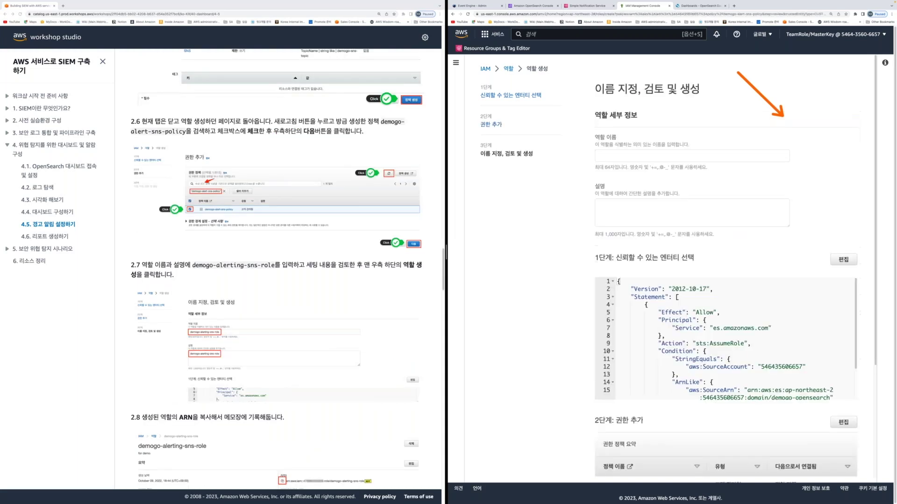
click(190, 265)
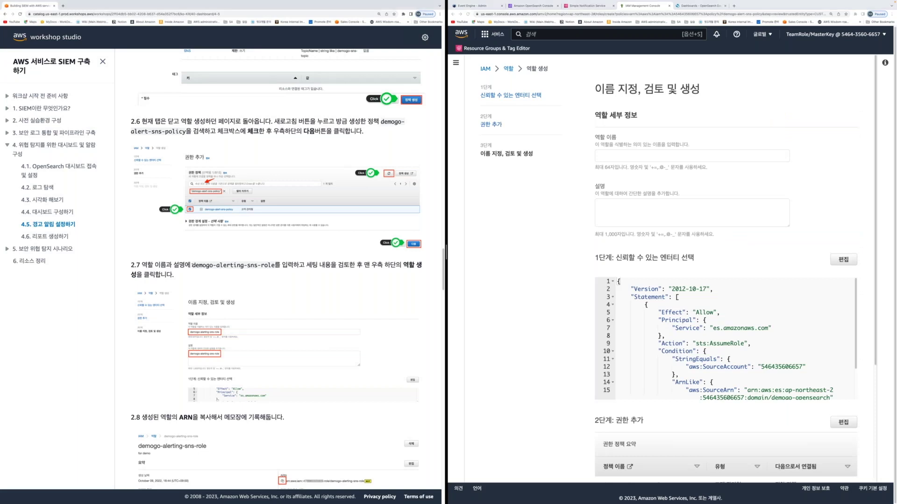
drag(191, 265, 275, 265)
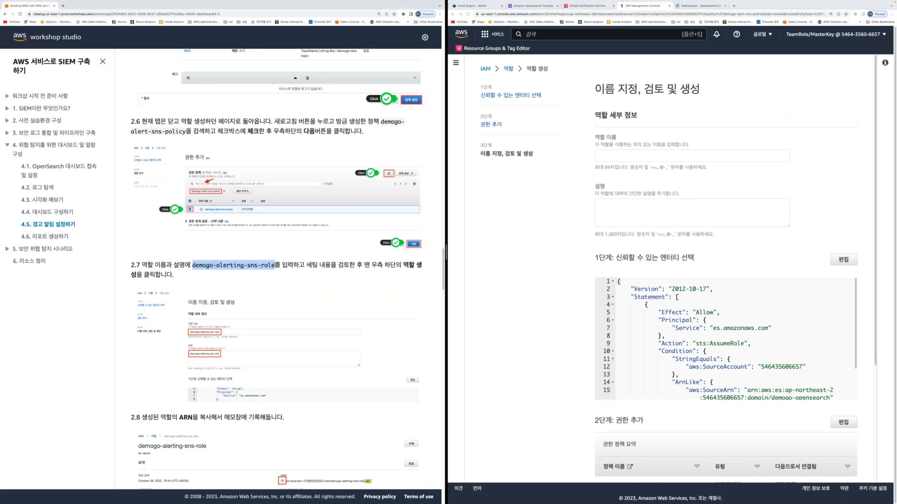
click(623, 156)
text(demogo-alert-sns-policy)
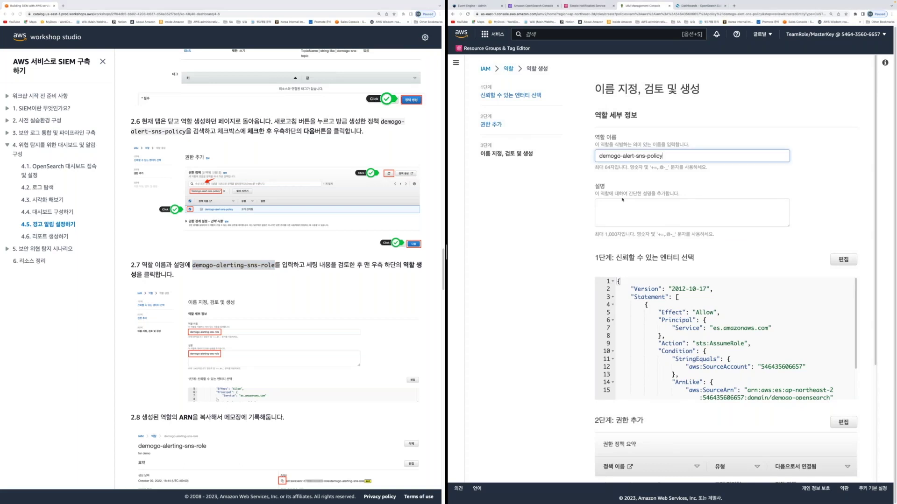
click(622, 199)
text(demogo-alert-sns-policy)
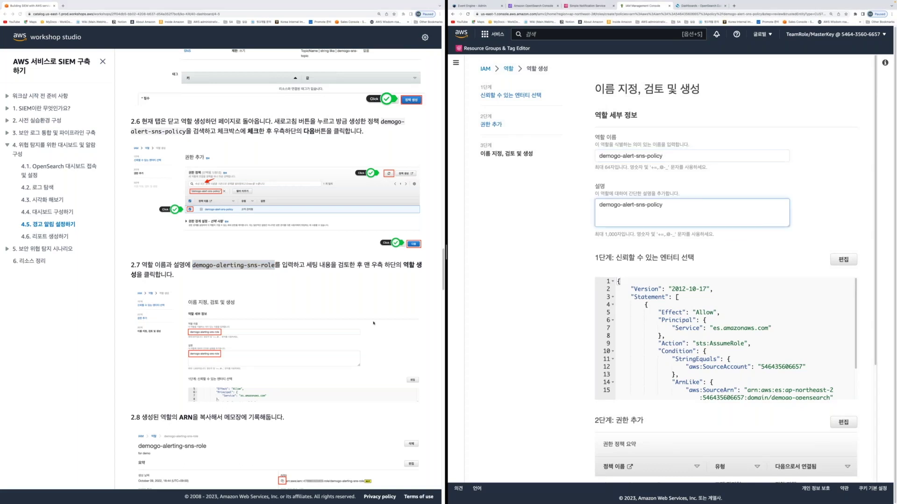
click(373, 323)
scroll(369, 317, down, 4)
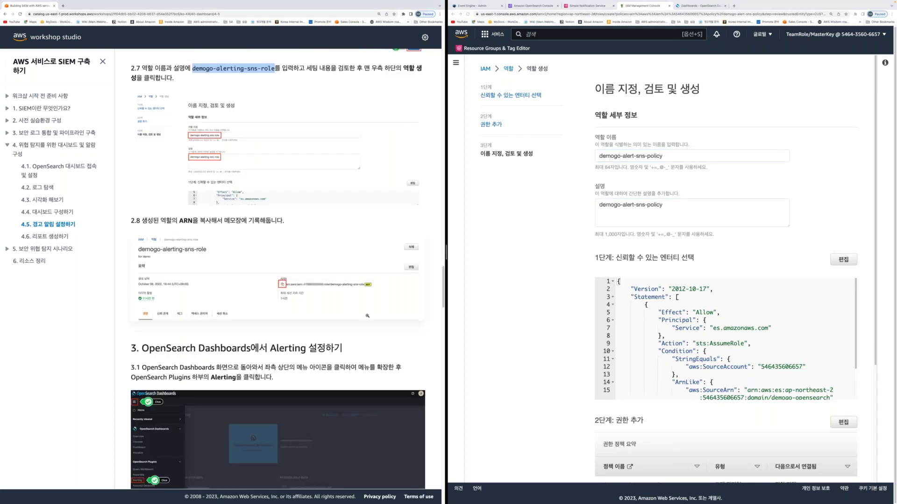
scroll(724, 280, down, 5)
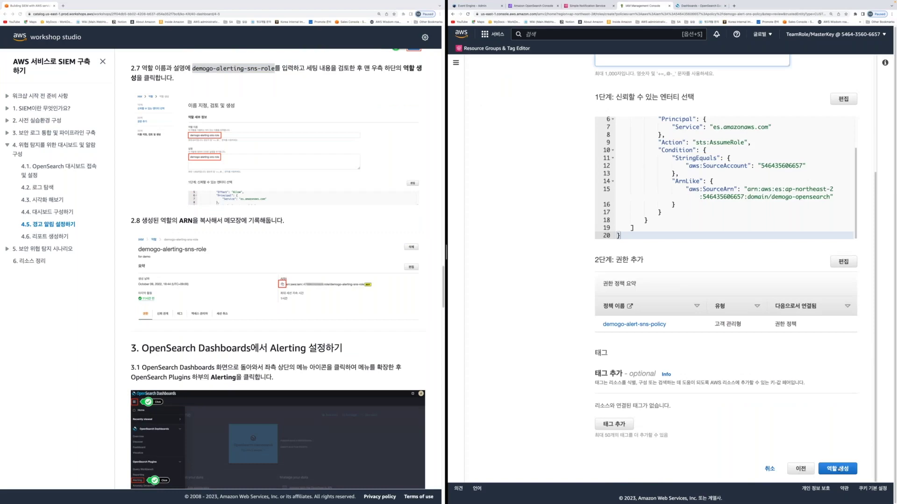
click(838, 468)
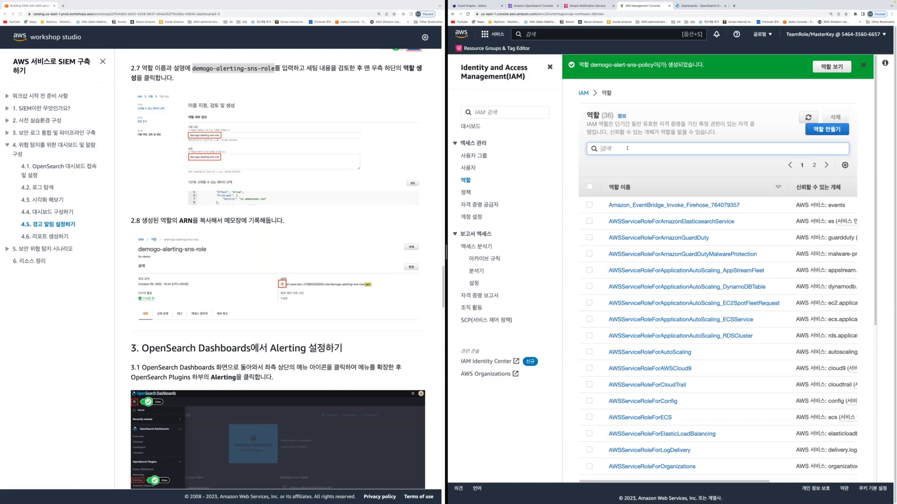
Copy the new role's ARN from its details page, then move to OpenSearch Dashboards
click(826, 71)
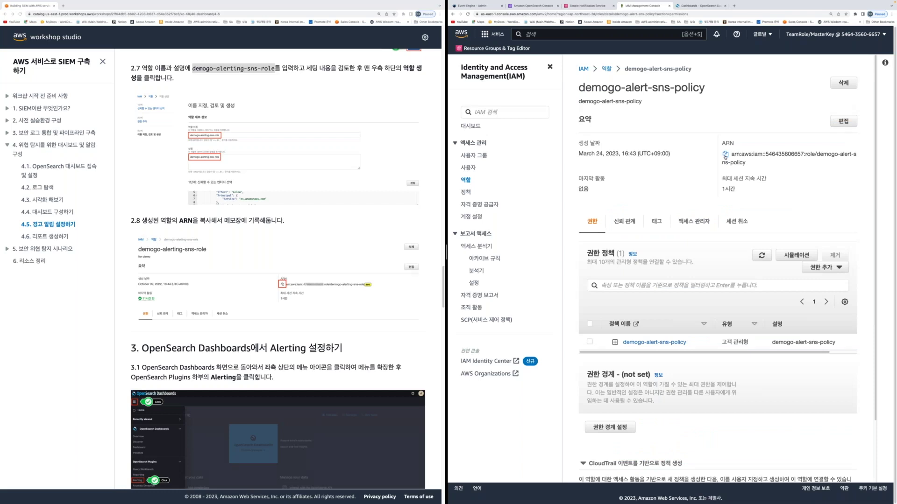
click(725, 154)
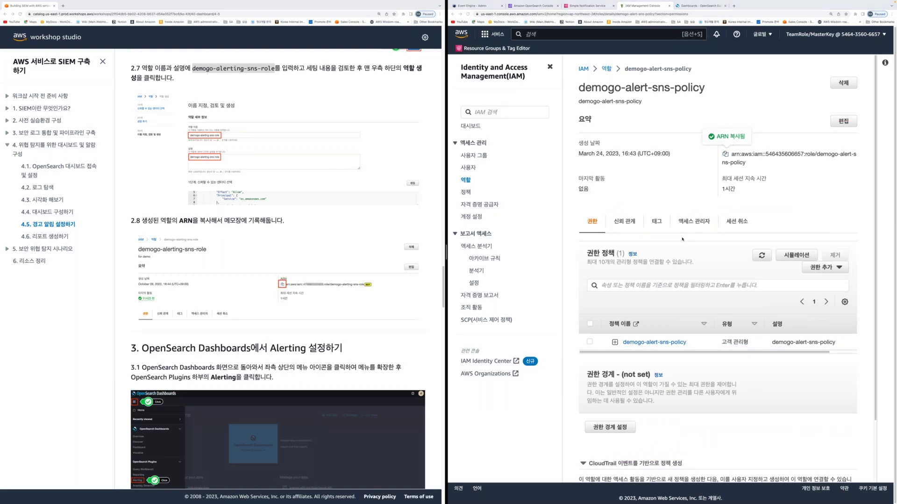
click(250, 346)
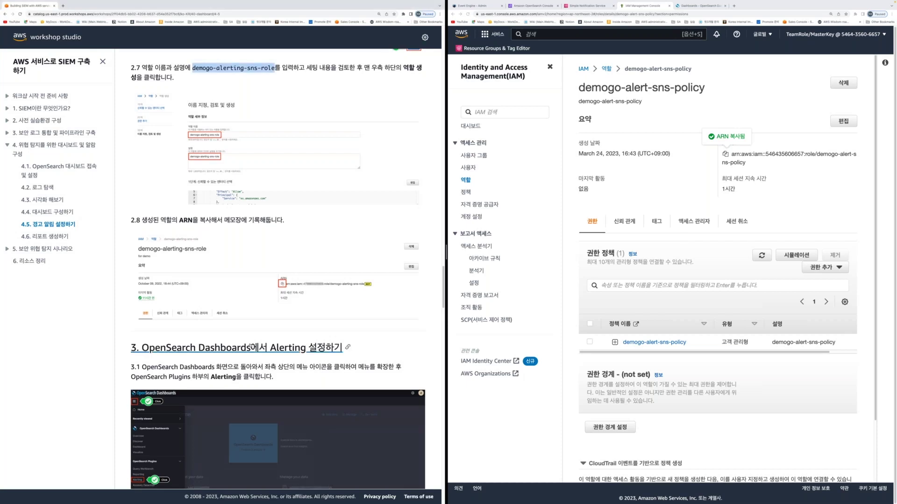
scroll(250, 346, down, 5)
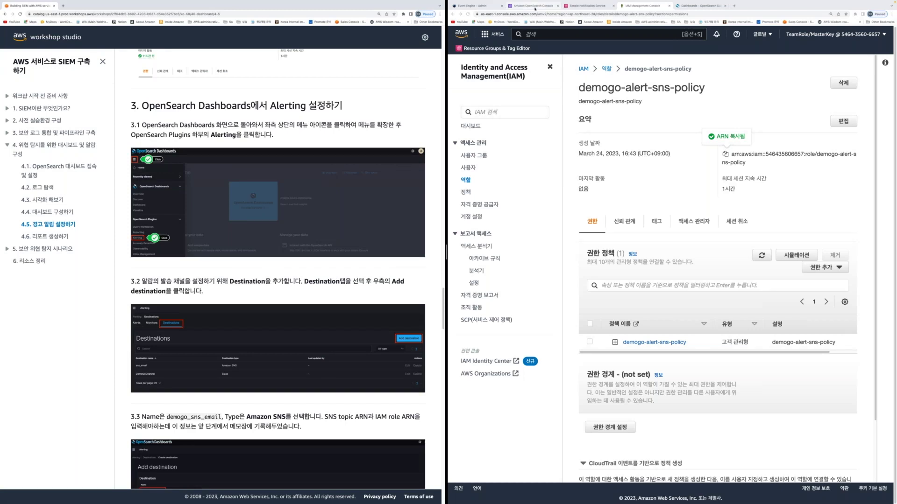
click(691, 6)
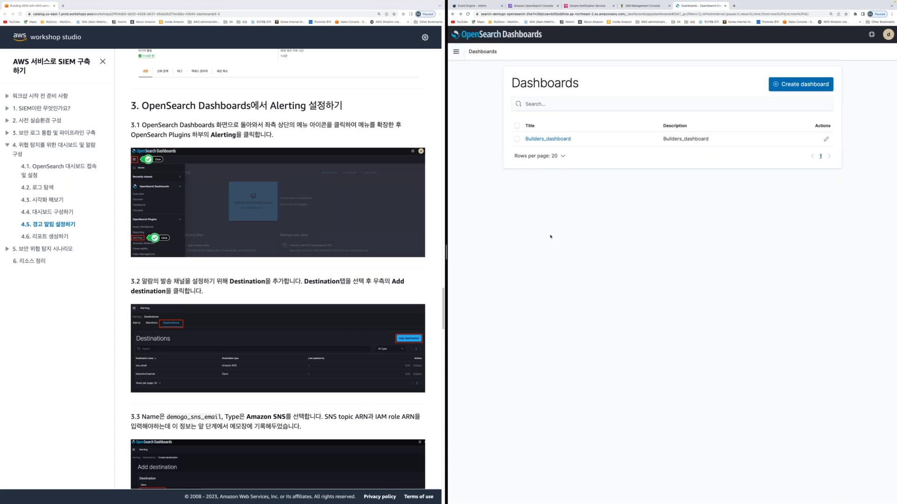
Go to Alerting's Destinations tab and begin adding a new destination
click(455, 55)
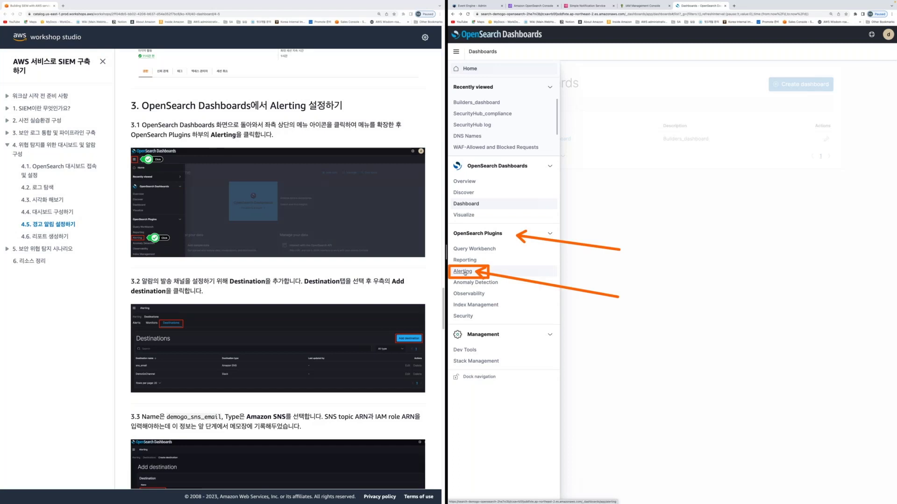
click(464, 271)
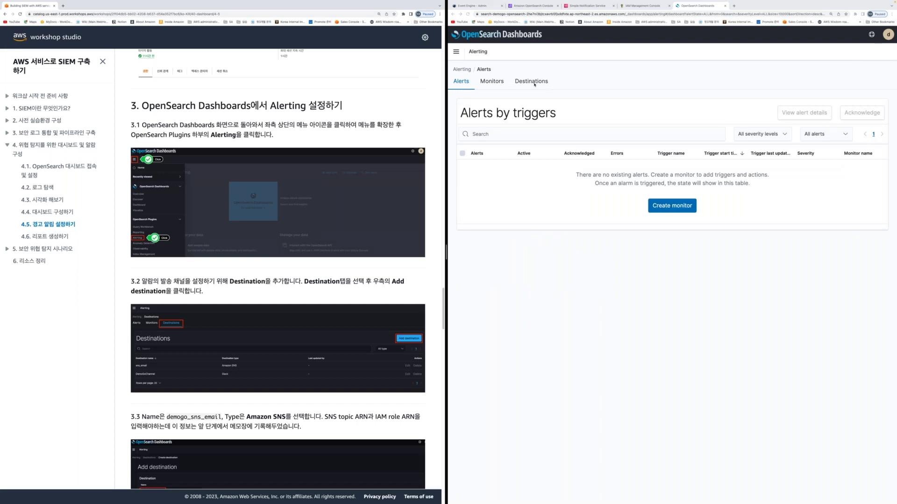
click(533, 83)
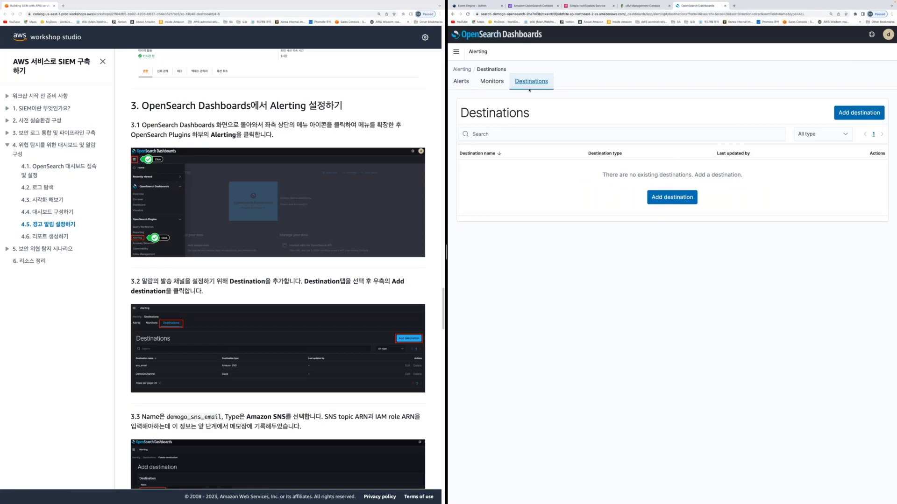
click(672, 197)
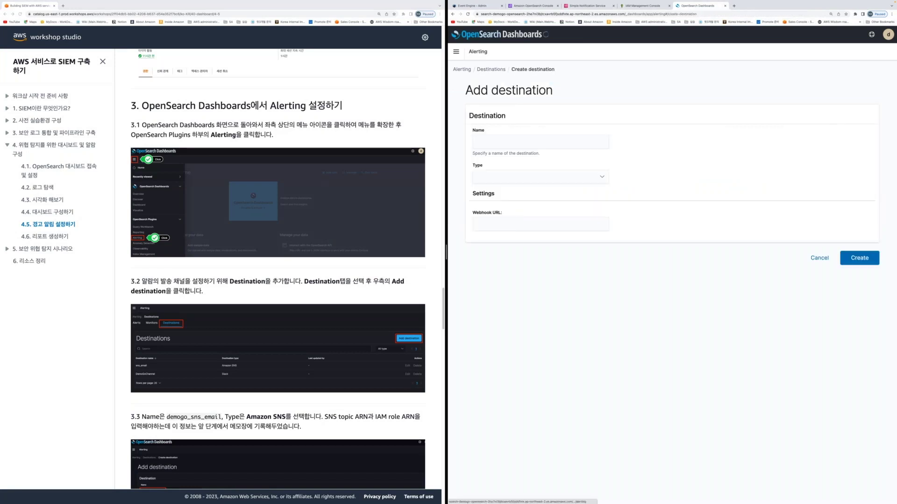
Name the destination demogo_sns_email and set its type to Amazon SNS
scroll(350, 356, down, 1)
scroll(350, 356, down, 3)
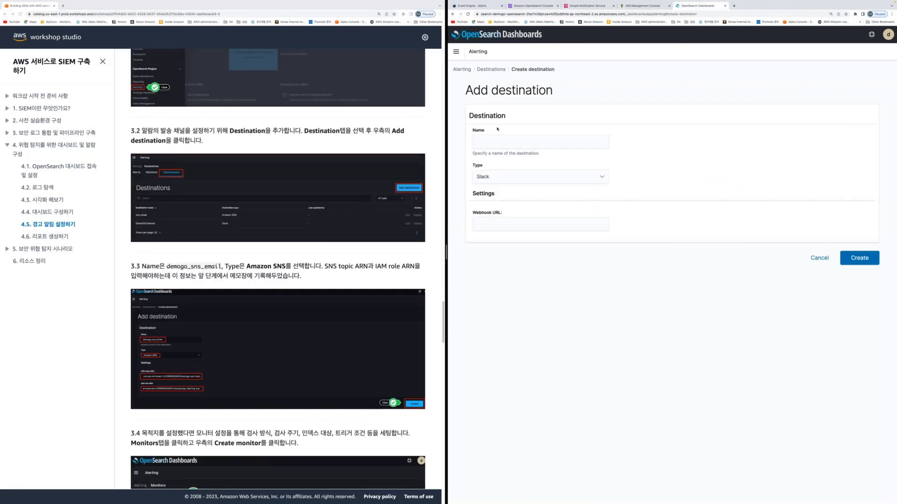
double_click(219, 267)
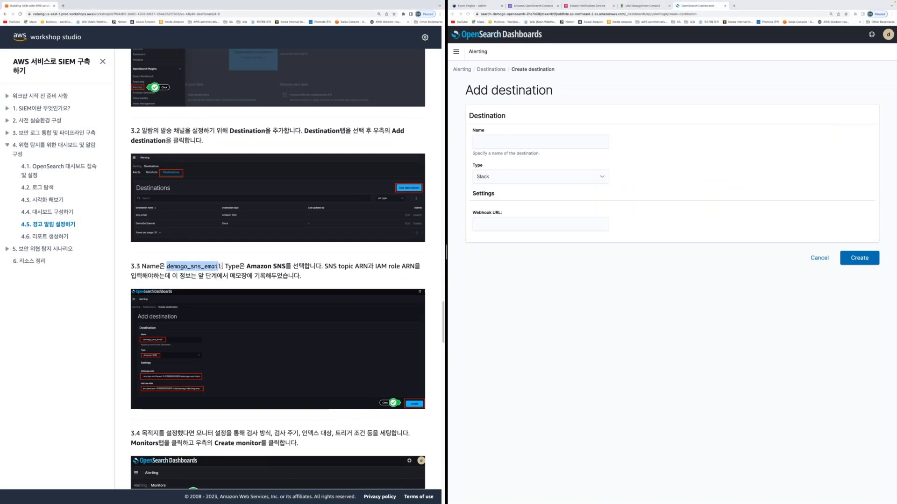
click(500, 148)
key(super+v)
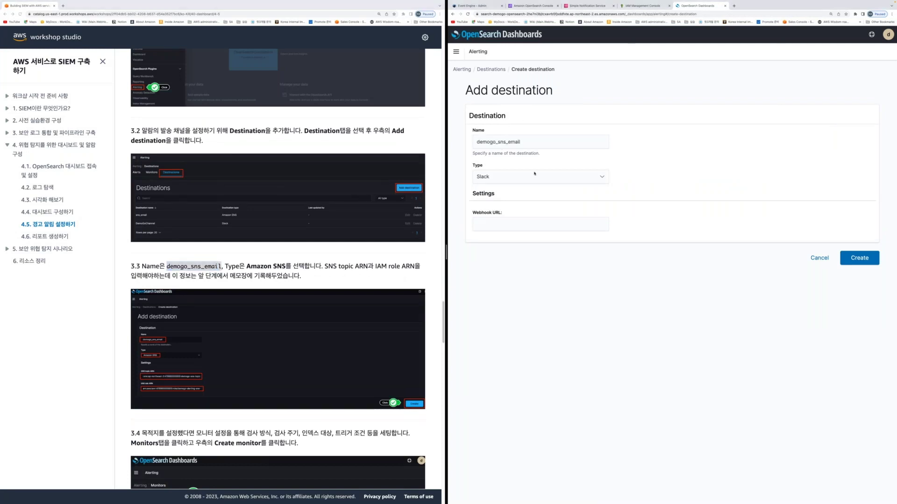
click(534, 174)
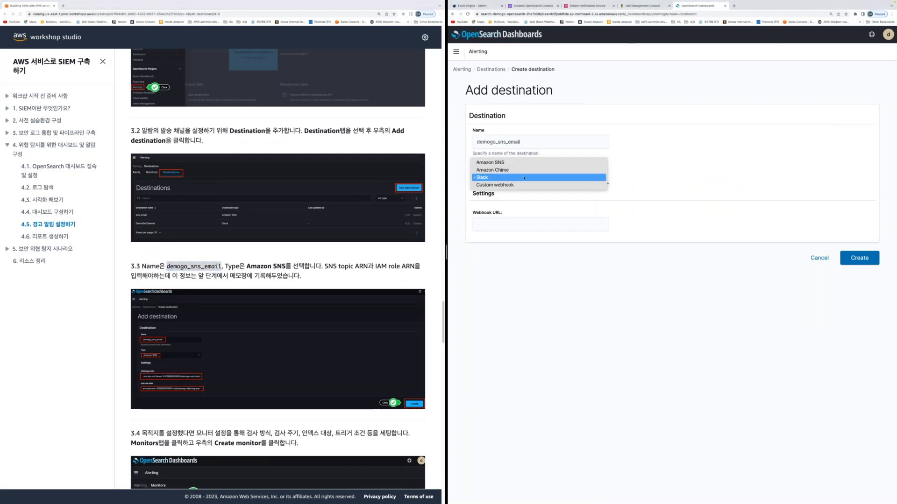
click(498, 163)
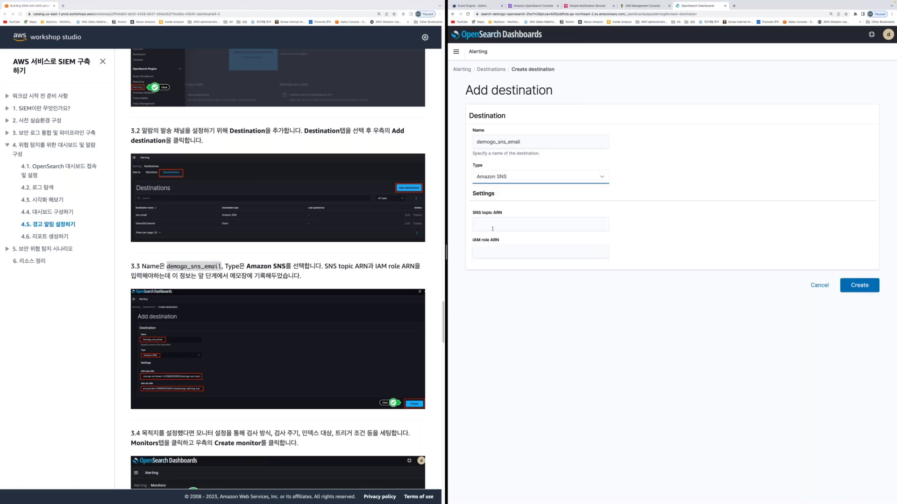
Paste the SNS topic ARN and the IAM role ARN into their fields
click(493, 227)
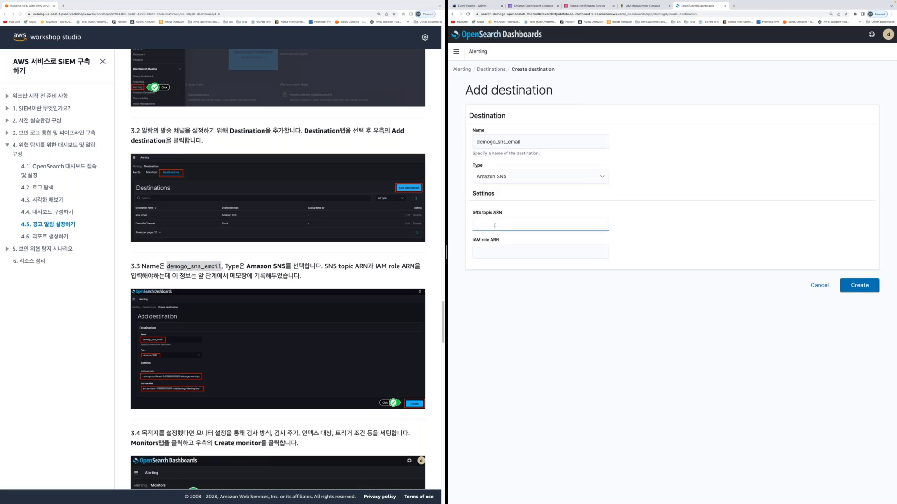
click(504, 250)
click(501, 225)
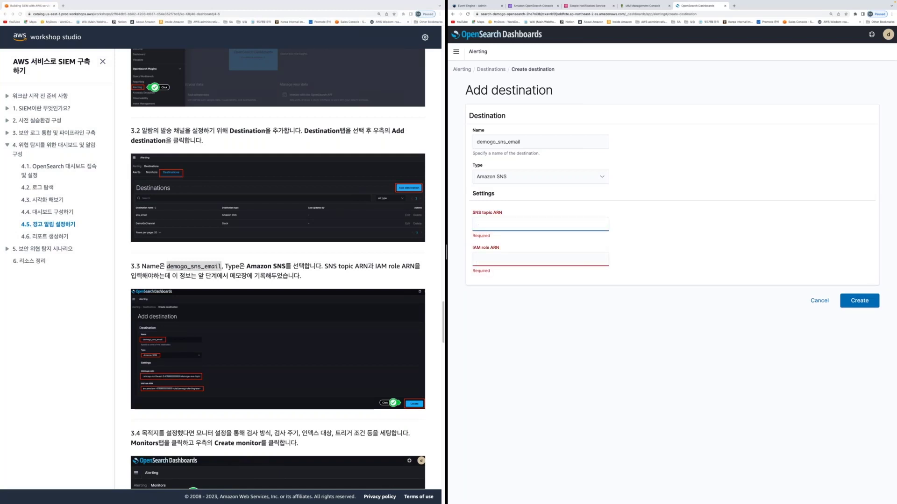
key(super+Tab)
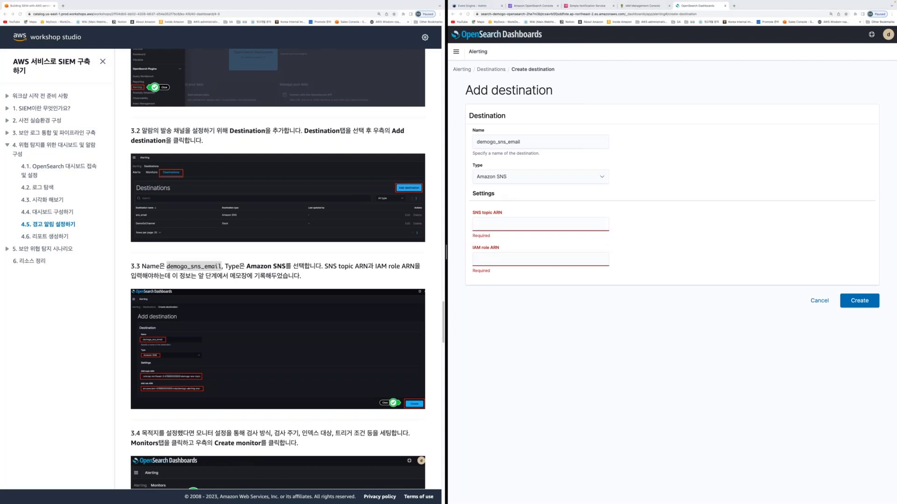
click(490, 224)
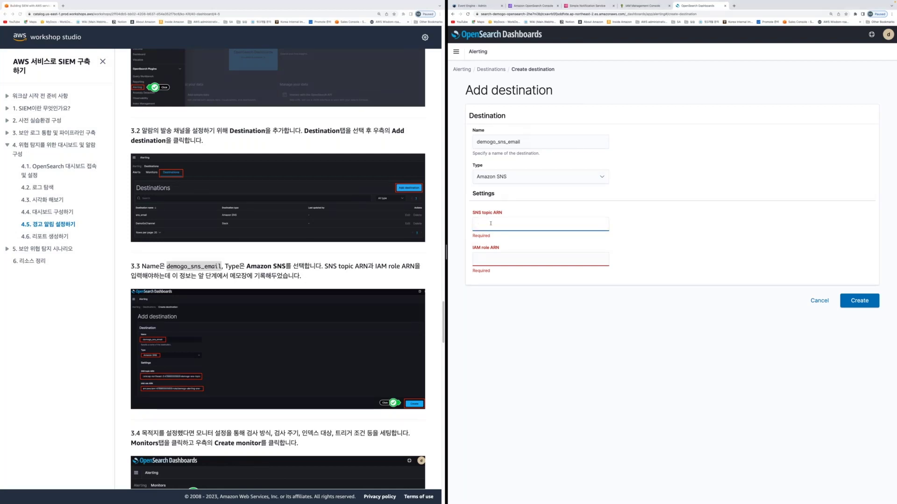
key(ctrl+v)
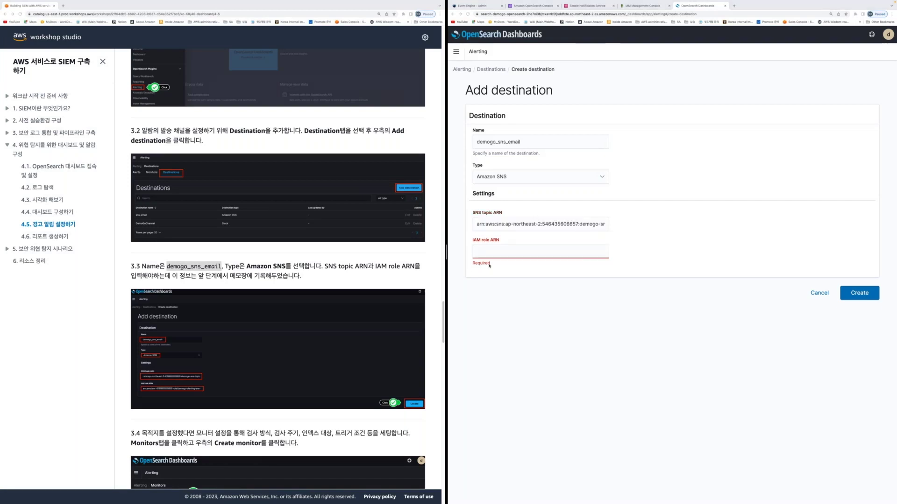
key(ctrl+v)
click(592, 225)
drag(592, 225, 642, 229)
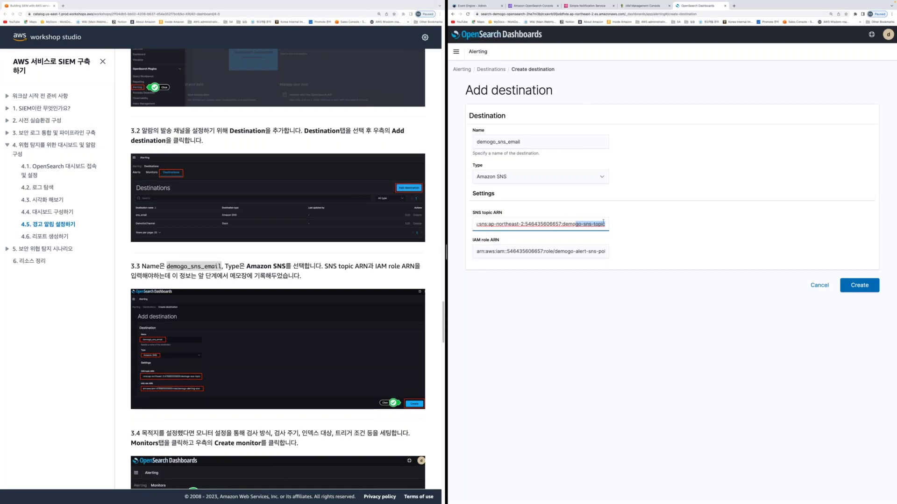
click(540, 223)
Correct the topic ARN to end with demogo-sns-topic, check the role ARN, and create the destination
key(super+Tab)
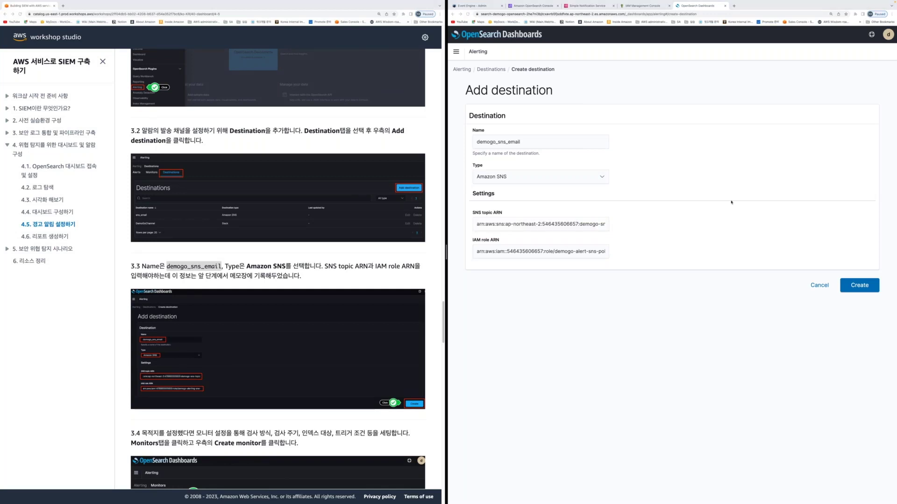
key(super+Tab)
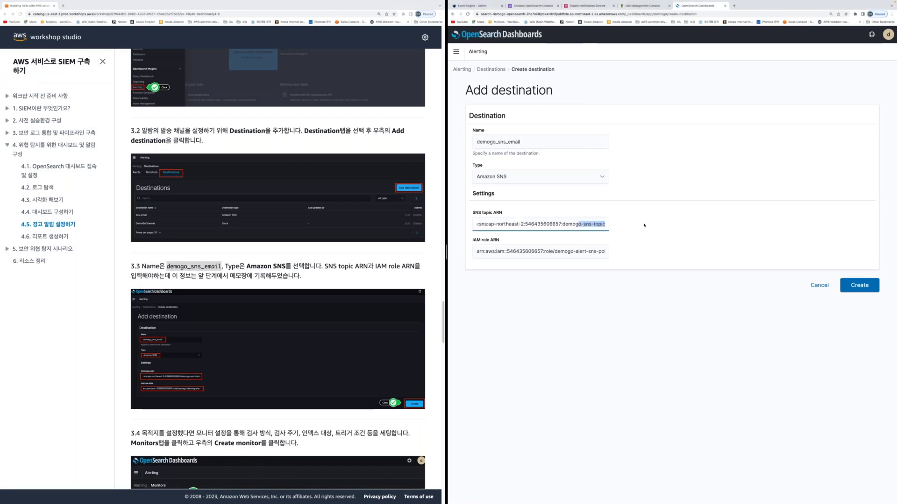
text(:01ba5665-e4c2-4f16-ac90-86d6a44d16d7)
key(BackSpace)
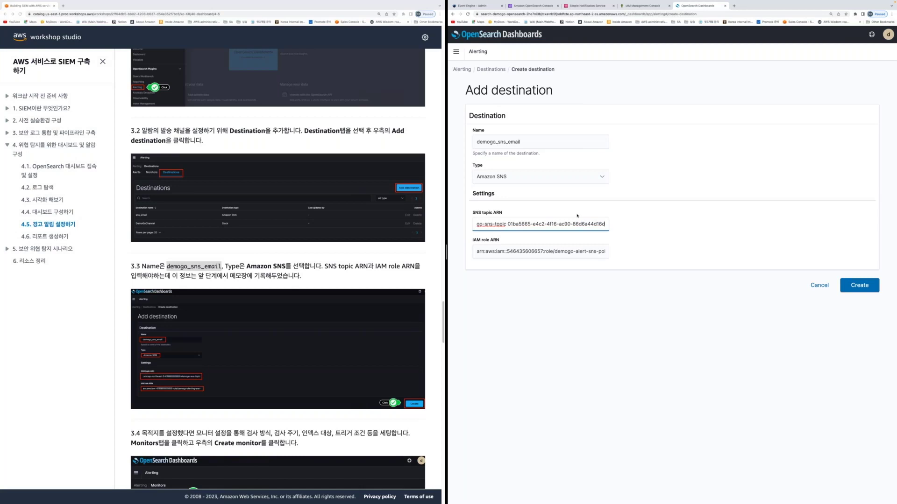
key(BackSpace)
key(BackSpace)
key(BackSpace)
key(BackSpace)
key(BackSpace)
key(BackSpace)
key(BackSpace)
key(BackSpace)
key(BackSpace)
key(BackSpace)
key(BackSpace)
key(BackSpace)
key(BackSpace)
key(BackSpace)
key(BackSpace)
key(BackSpace)
key(BackSpace)
key(BackSpace)
key(BackSpace)
key(BackSpace)
key(BackSpace)
key(BackSpace)
key(BackSpace)
key(BackSpace)
key(BackSpace)
key(BackSpace)
key(BackSpace)
key(BackSpace)
key(BackSpace)
drag(563, 225, 665, 229)
click(570, 251)
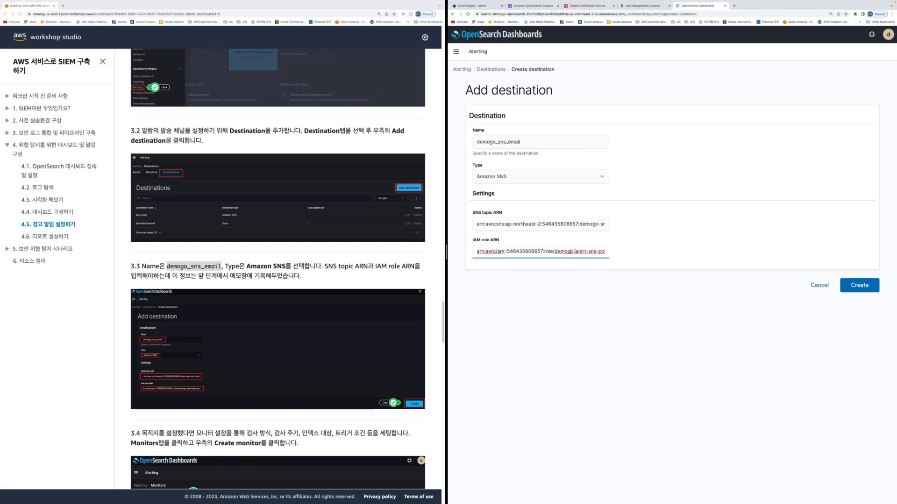
drag(592, 256, 607, 255)
click(855, 290)
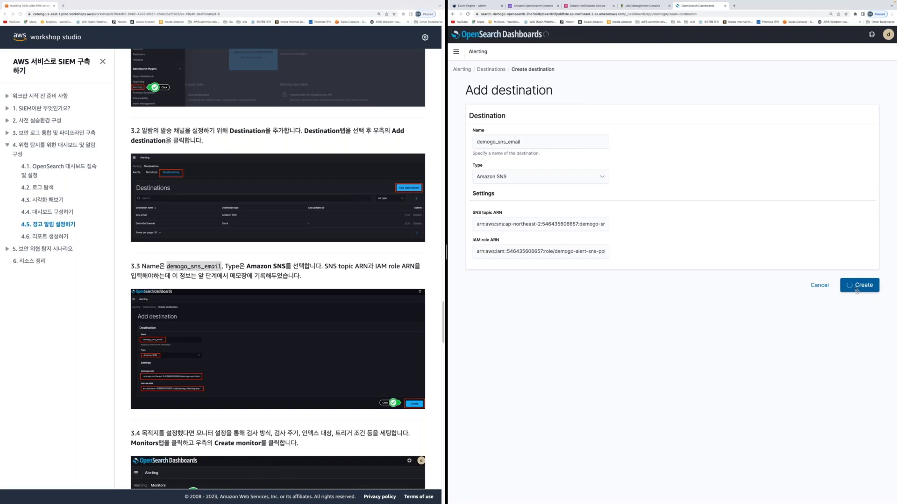
Go to the Monitors list and start creating a new monitor
scroll(321, 404, down, 1)
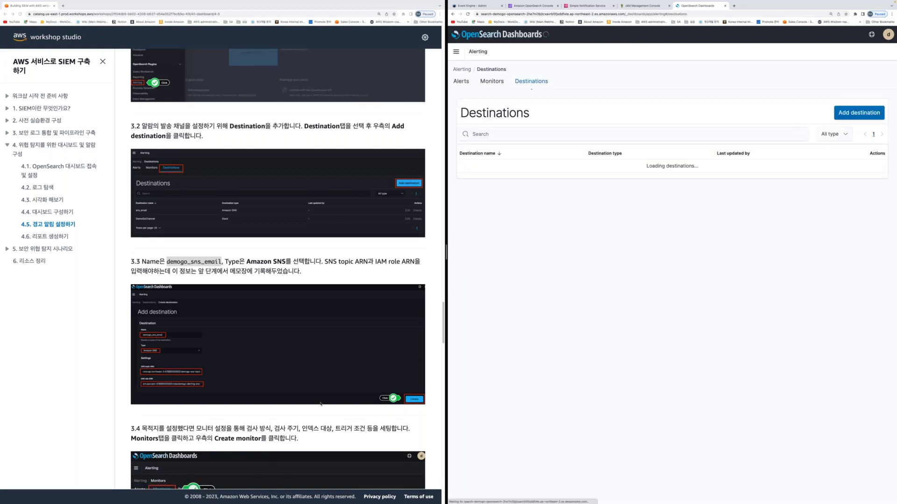
scroll(321, 405, down, 3)
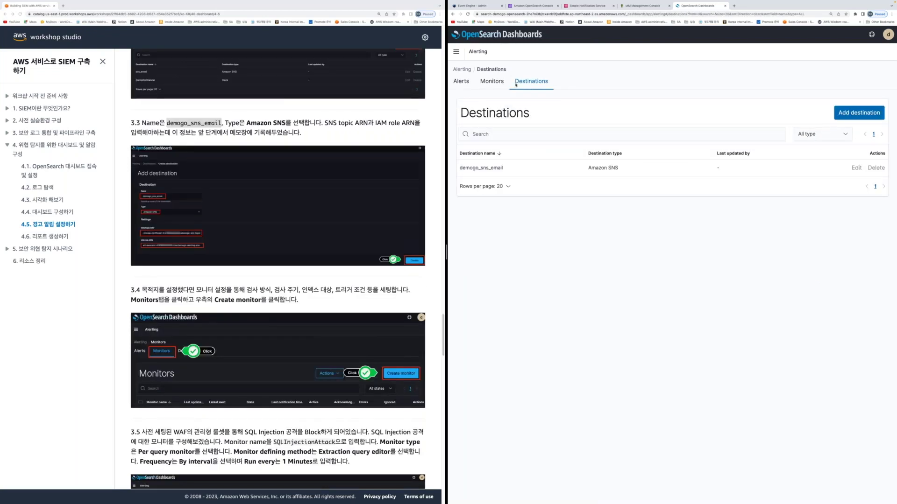
click(492, 82)
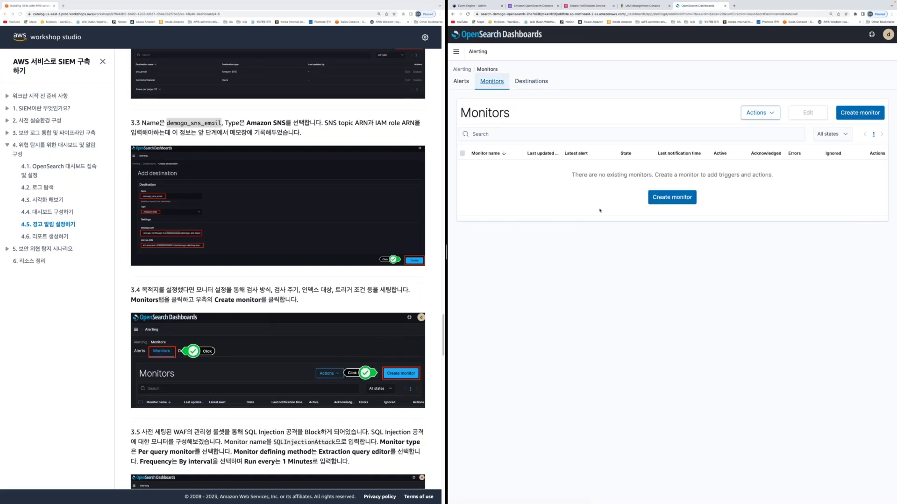
click(843, 113)
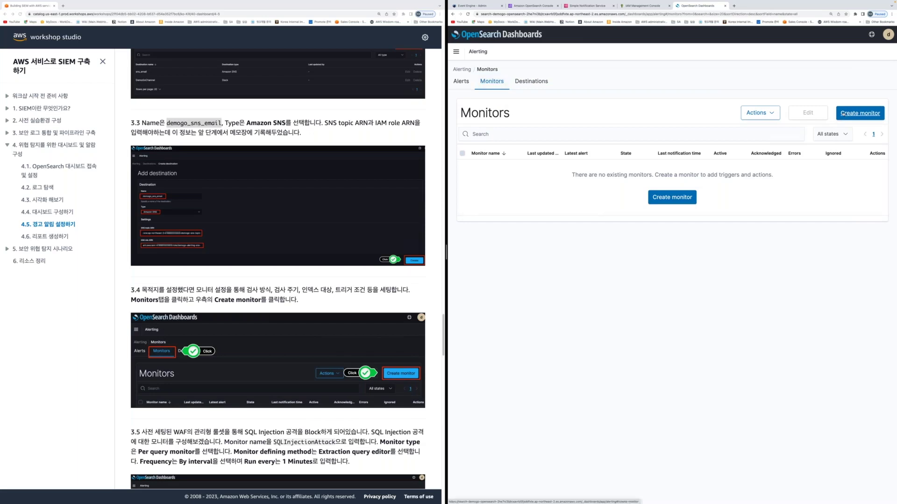
Name the monitor SQLInjection and choose the extraction query editor as its defining method
scroll(264, 361, down, 1)
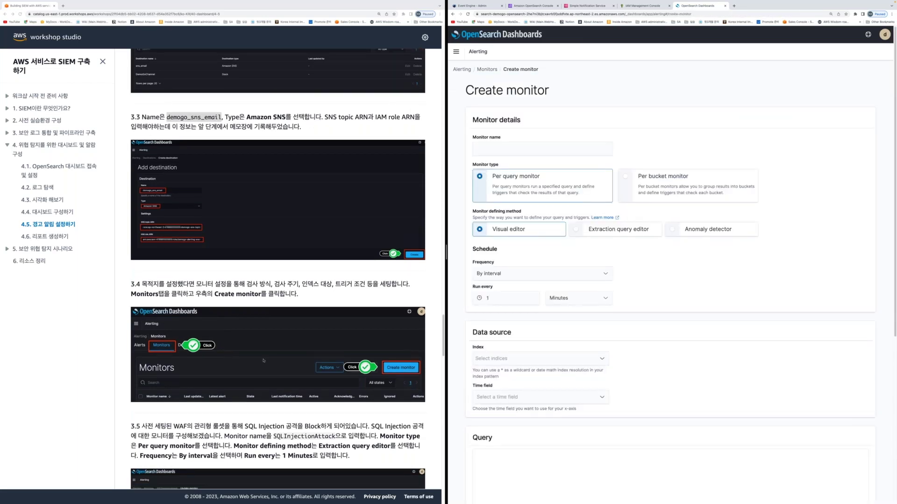
scroll(263, 360, down, 6)
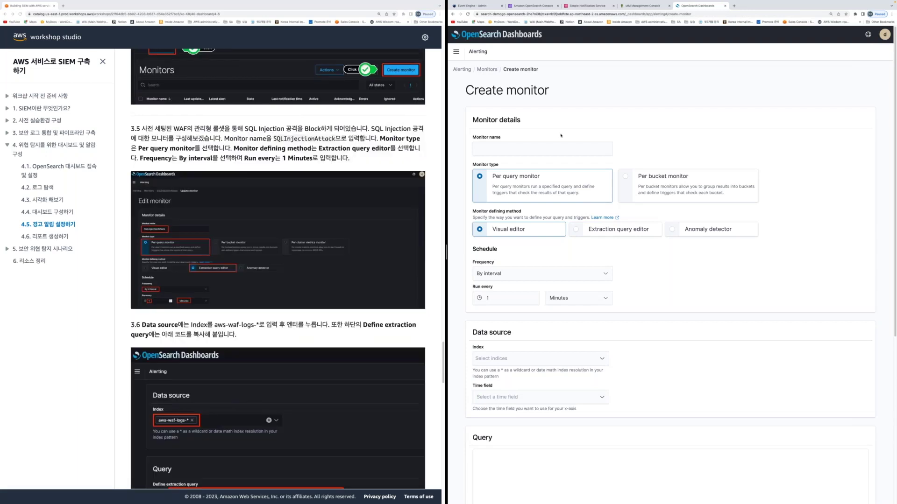
click(504, 149)
text(SQLInjectiogn)
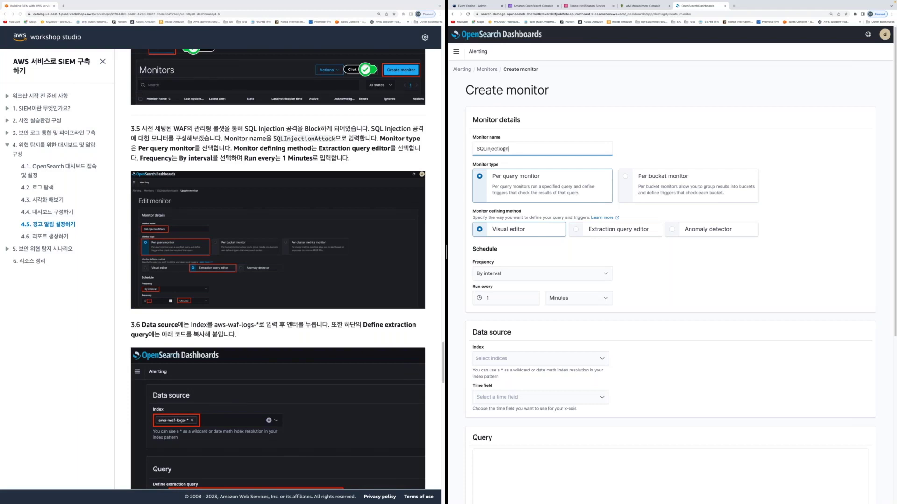
click(575, 229)
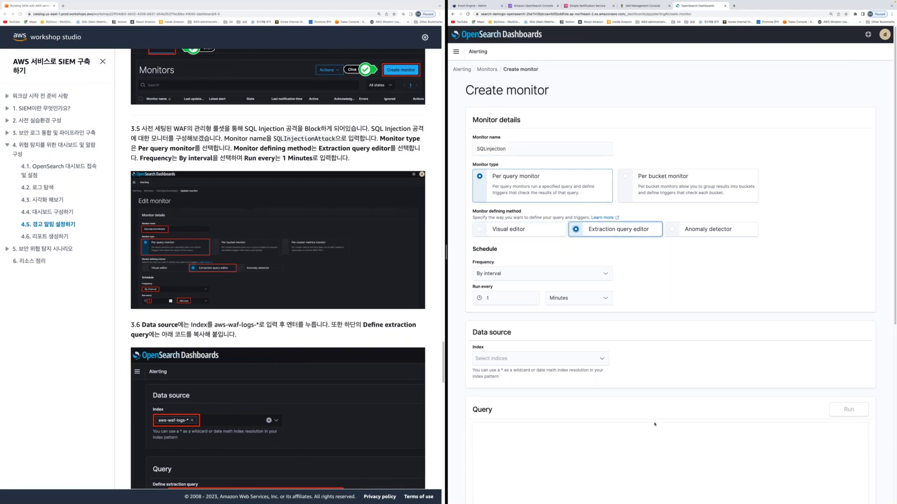
scroll(654, 424, down, 5)
scroll(280, 280, down, 5)
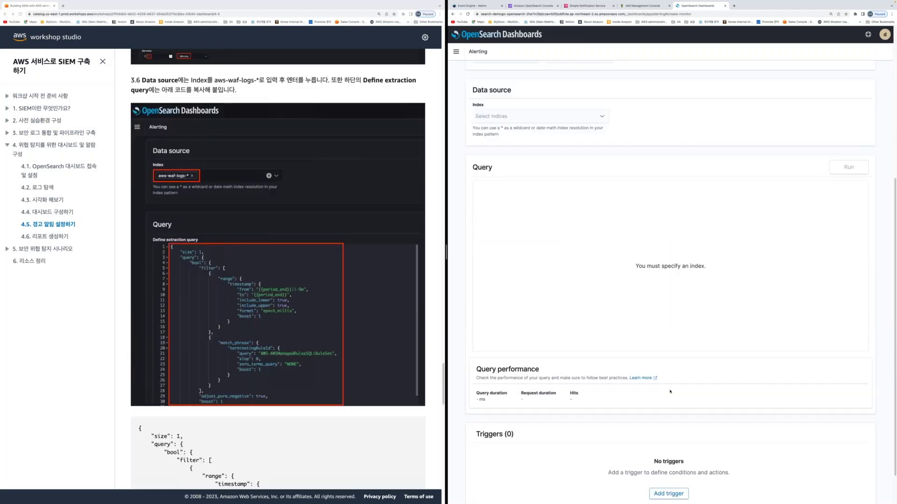
scroll(616, 294, down, 1)
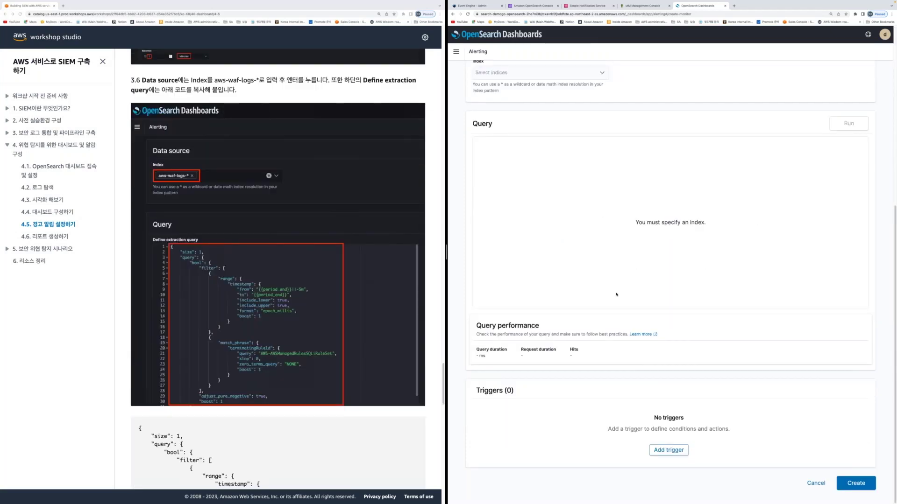
scroll(616, 295, up, 3)
scroll(355, 276, up, 2)
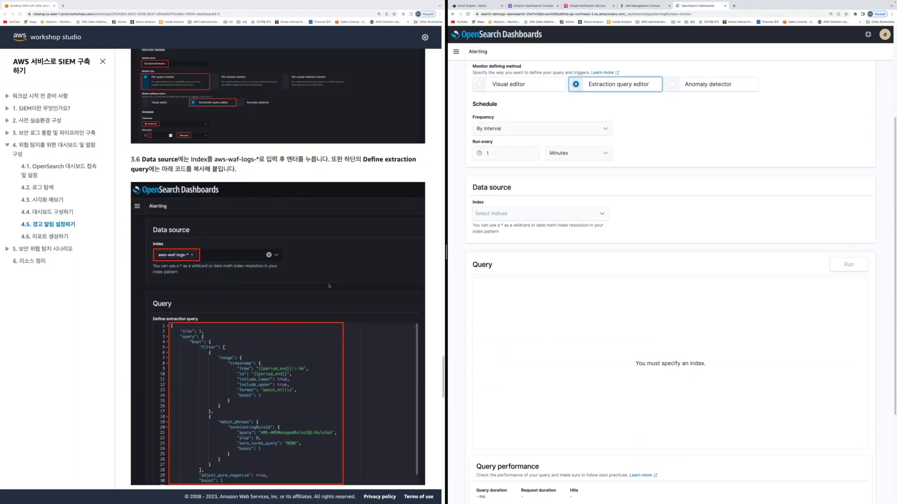
scroll(329, 286, up, 2)
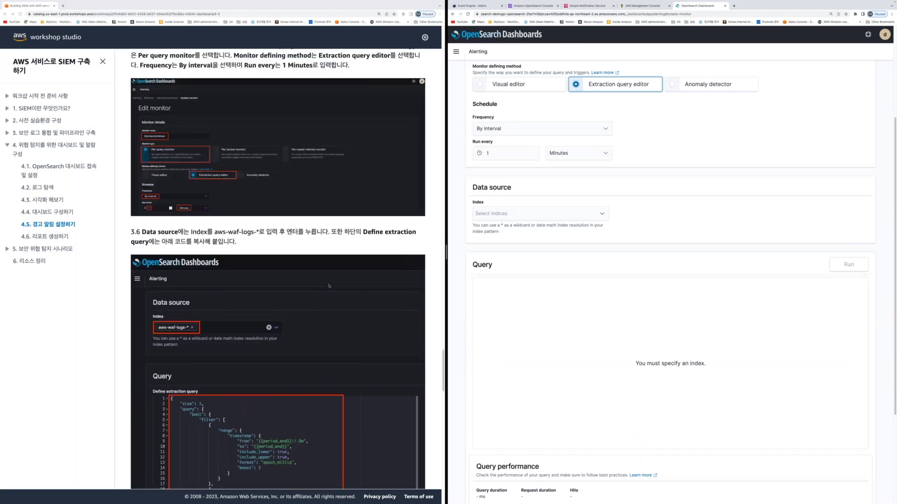
Set the monitor's data source index to aws-waf-logs-2023-03-24
click(527, 214)
text(aws-waf)
click(517, 237)
scroll(395, 390, down, 4)
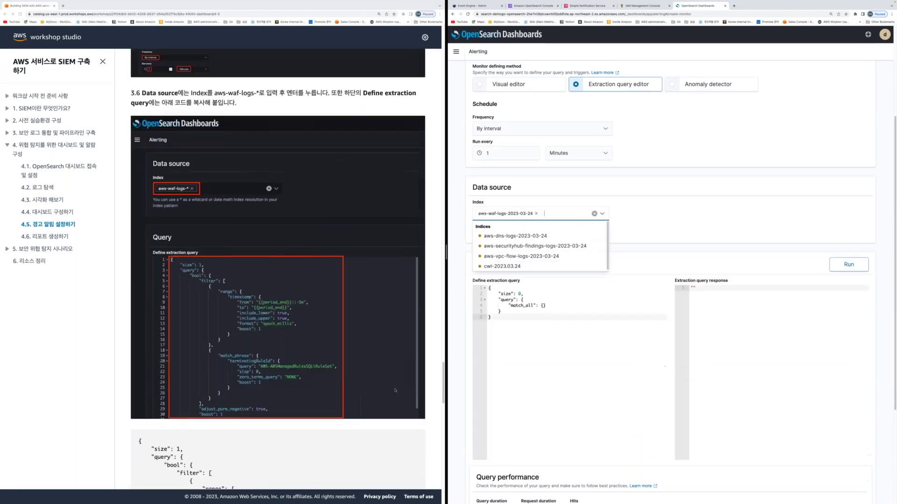
scroll(395, 391, down, 4)
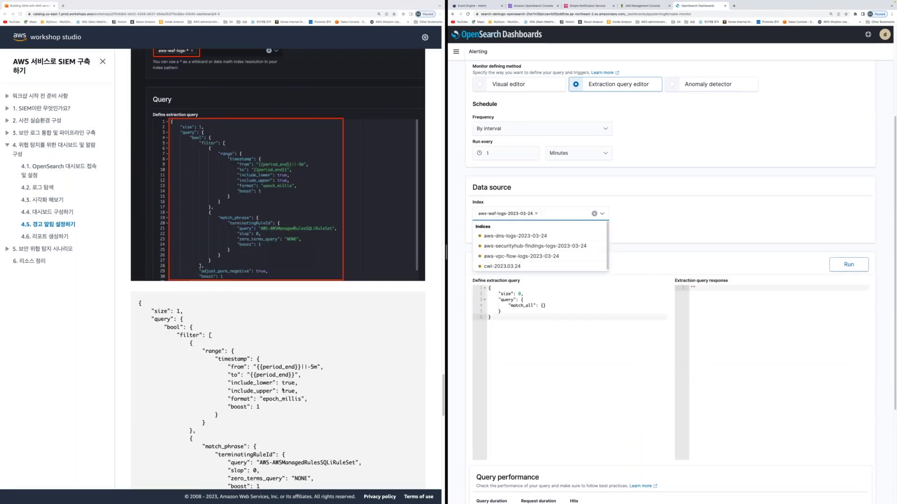
scroll(283, 391, down, 2)
Replace the default match_all query with the guide's SQL injection extraction query
drag(139, 218, 571, 374)
key(ctrl+c)
click(520, 334)
key(ctrl+a)
key(ctrl+v)
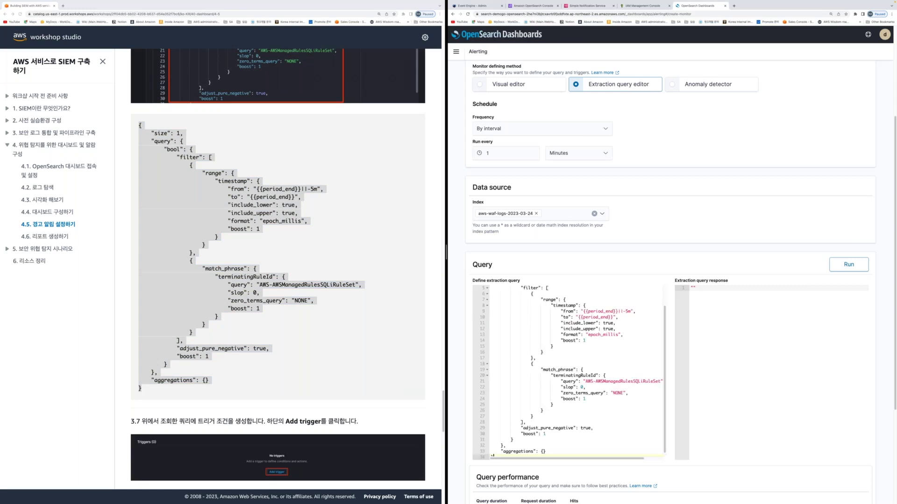
scroll(262, 232, down, 3)
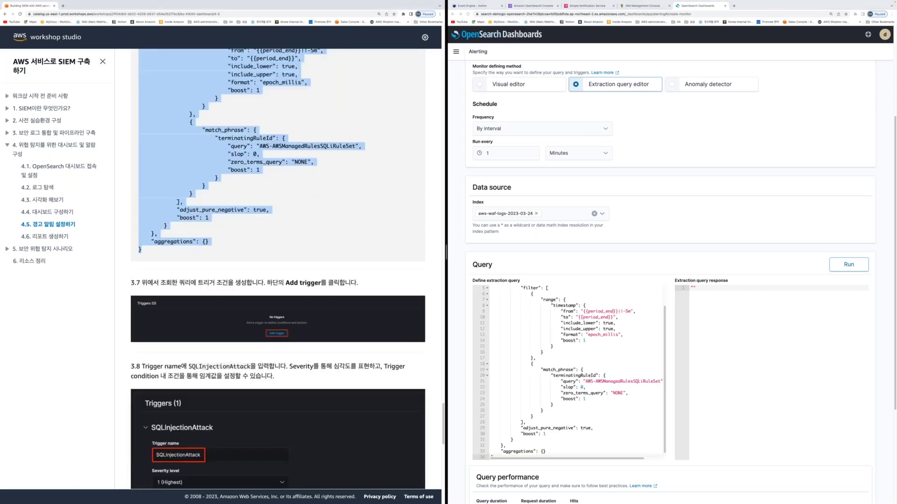
scroll(278, 233, down, 3)
scroll(610, 398, down, 3)
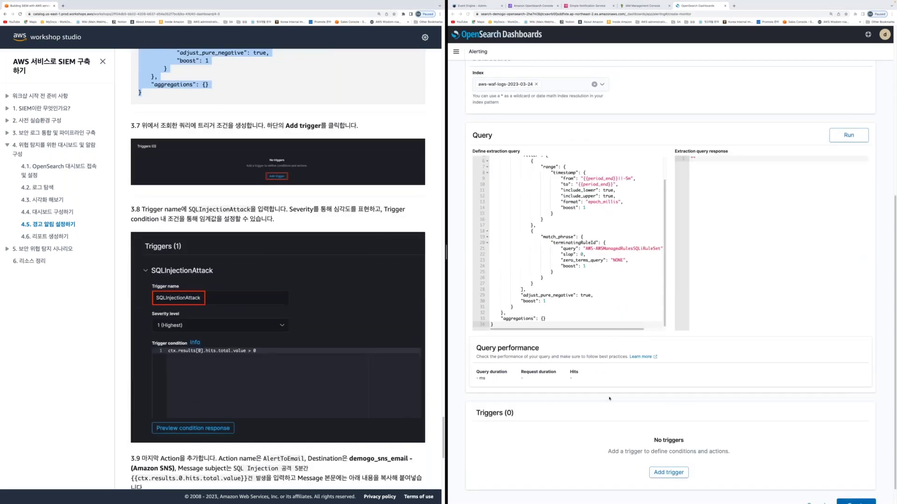
scroll(663, 444, down, 1)
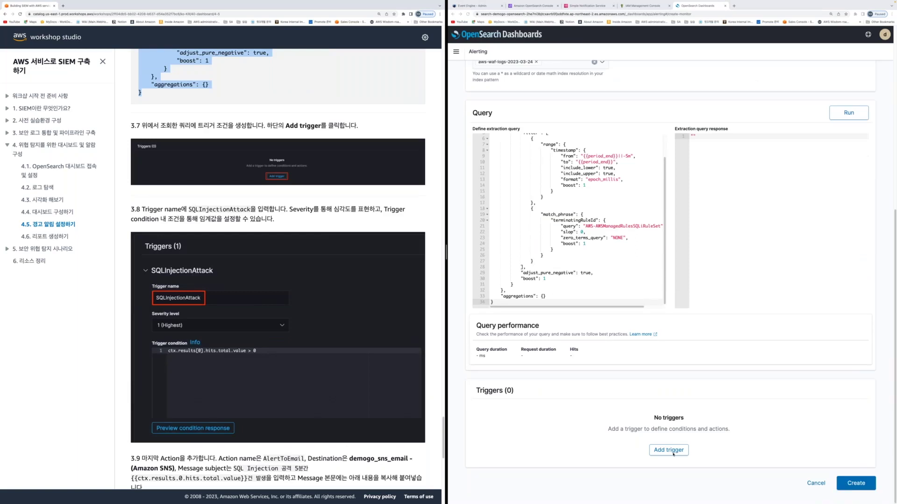
Add a trigger named SQLInjectionAttack to the monitor
click(671, 451)
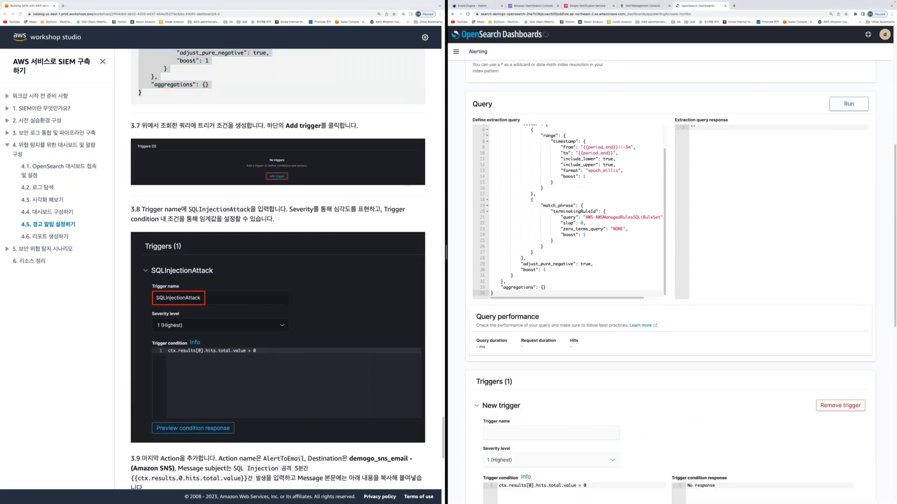
scroll(519, 350, down, 2)
click(520, 353)
text(SQLI)
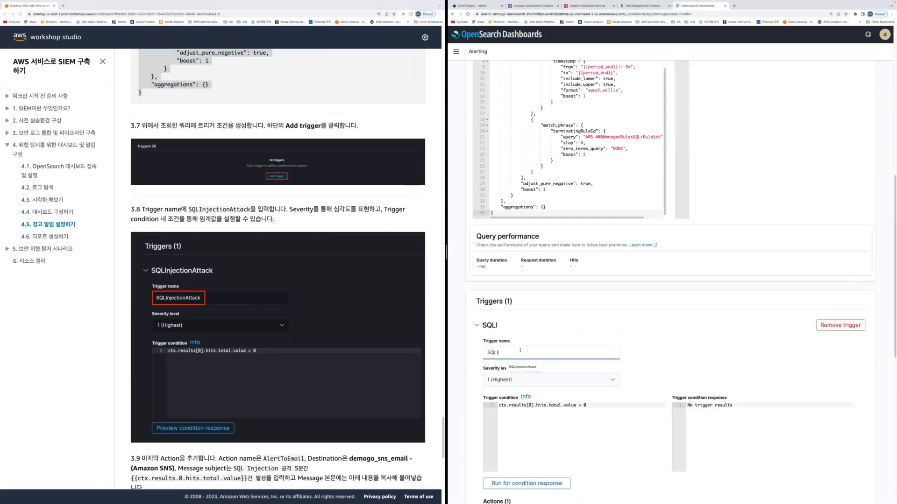
text(njectionAttack)
scroll(246, 427, down, 5)
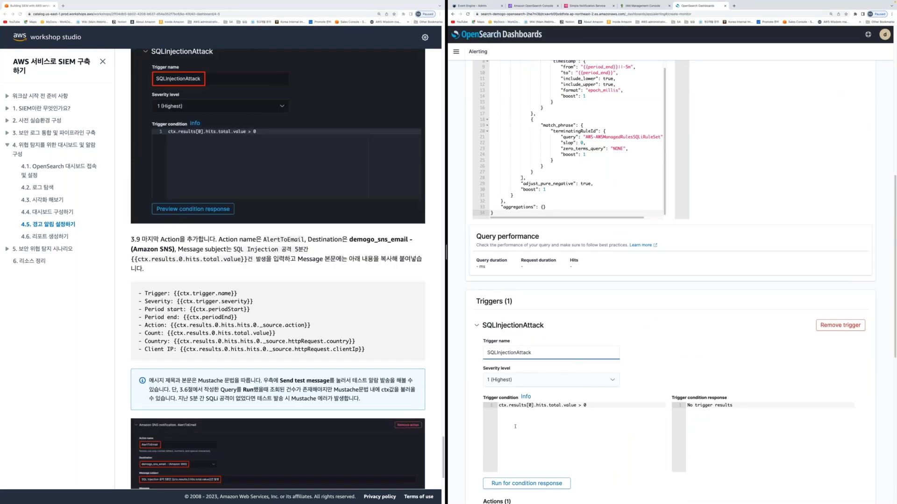
scroll(574, 392, down, 4)
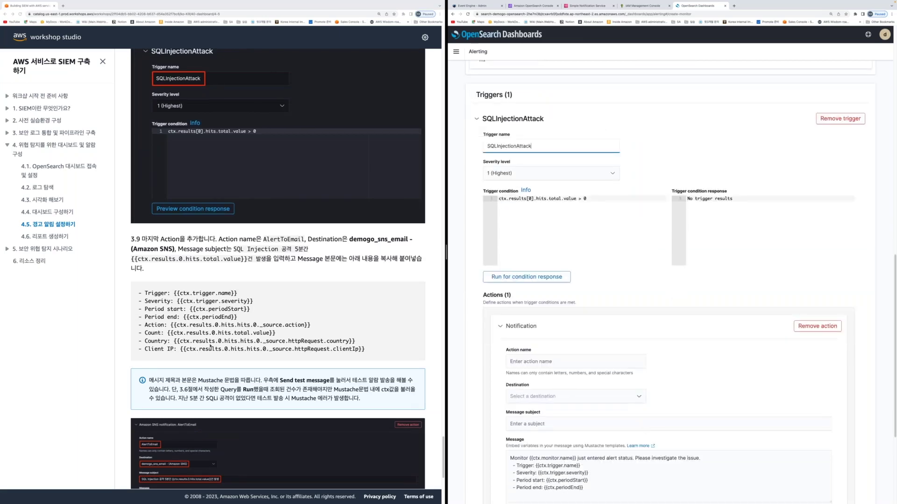
scroll(211, 347, down, 2)
scroll(553, 198, down, 3)
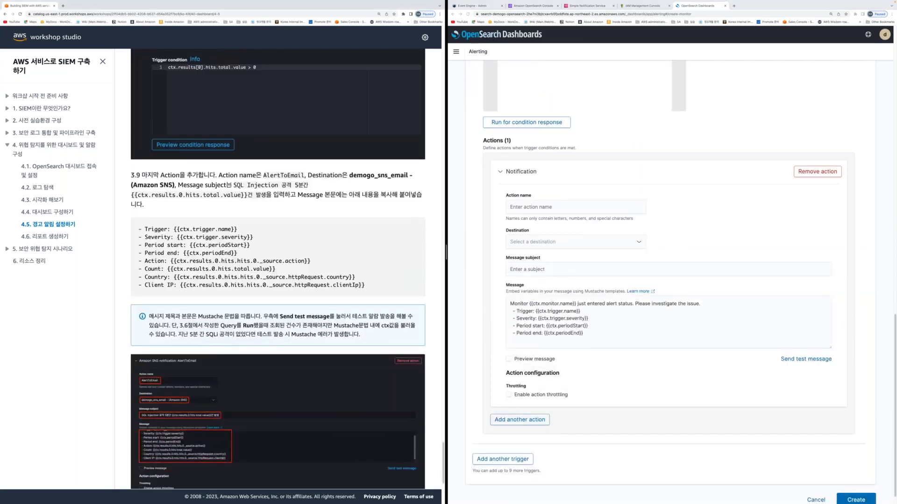
Name the action AlertEmail and paste the guide's message template listing Count, Country and Client IP
click(545, 207)
text(Aler)
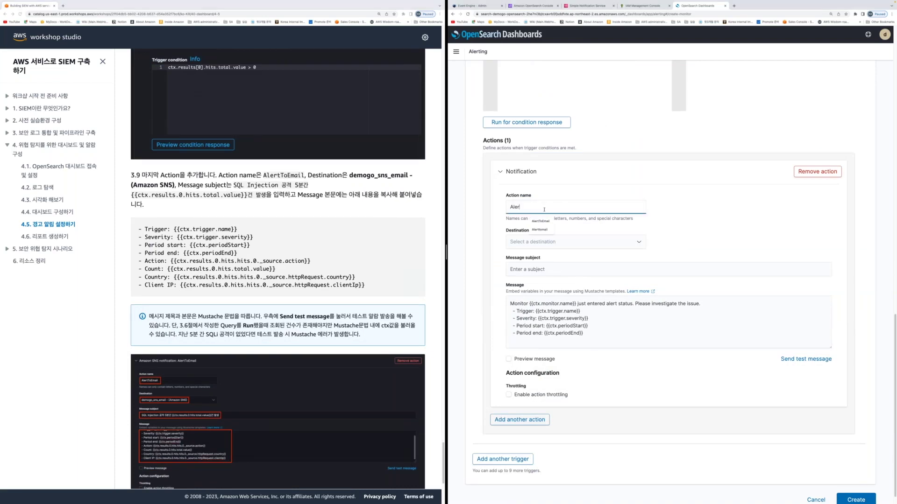
text(tEmai)
text(l)
click(140, 228)
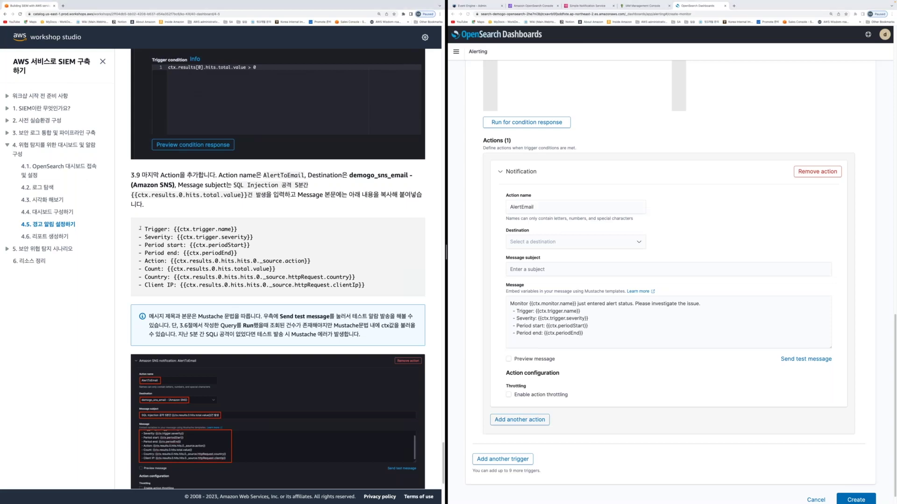
triple_click(140, 228)
key(ctrl+c)
click(516, 316)
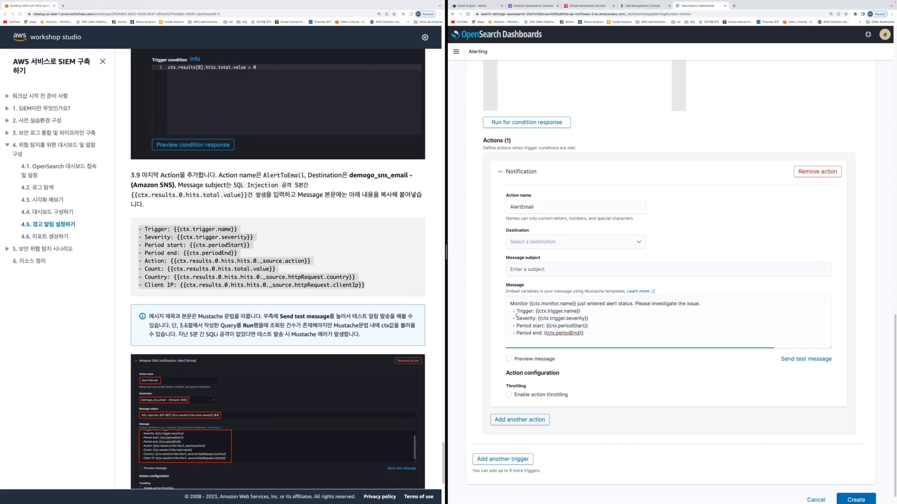
key(ctrl+v)
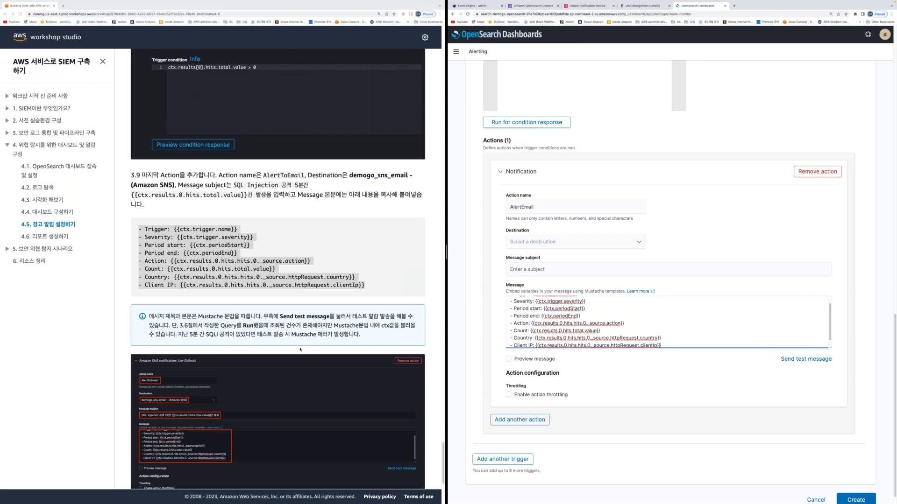
scroll(300, 350, down, 5)
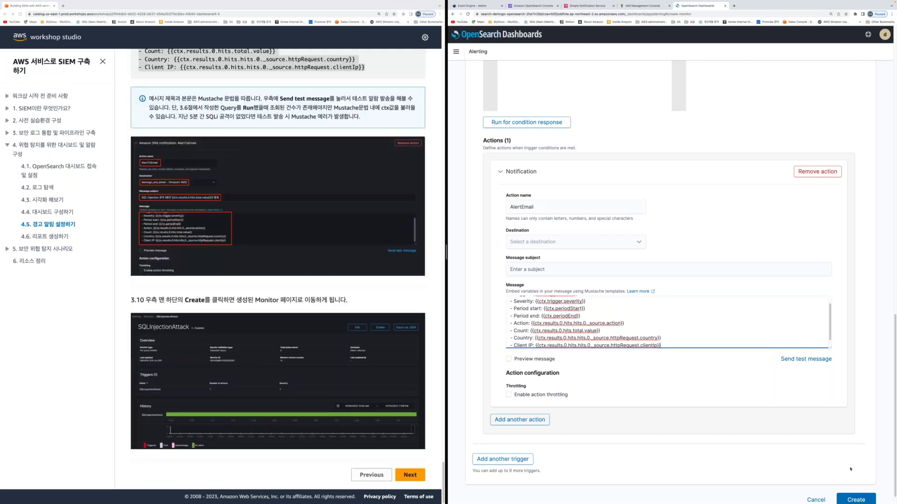
Set the AlertEmail action's destination to demogo_sns_email
click(855, 499)
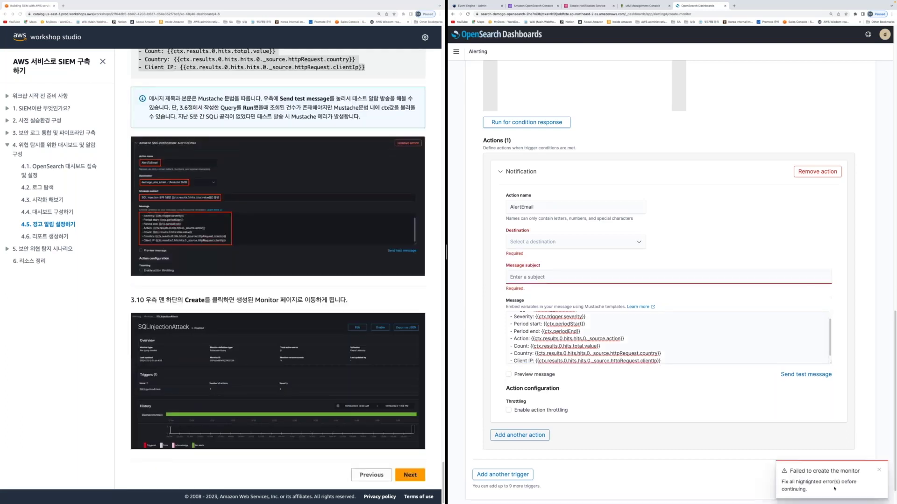
click(575, 242)
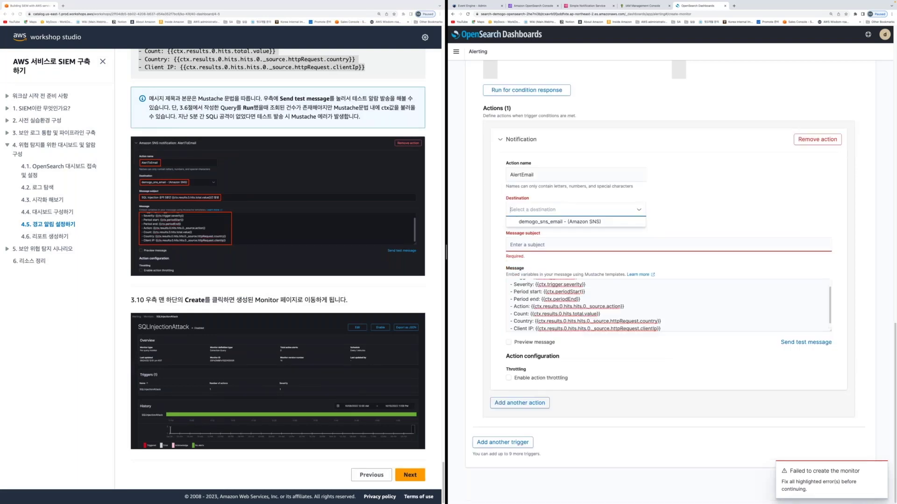
click(537, 221)
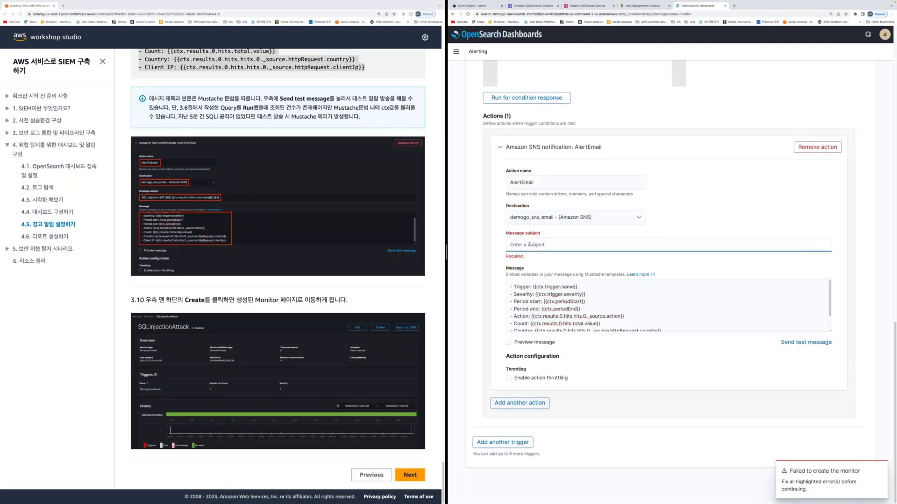
Paste the guide's SQL Injection count subject into Message subject and create the SQLinjection monitor
scroll(234, 127, up, 1)
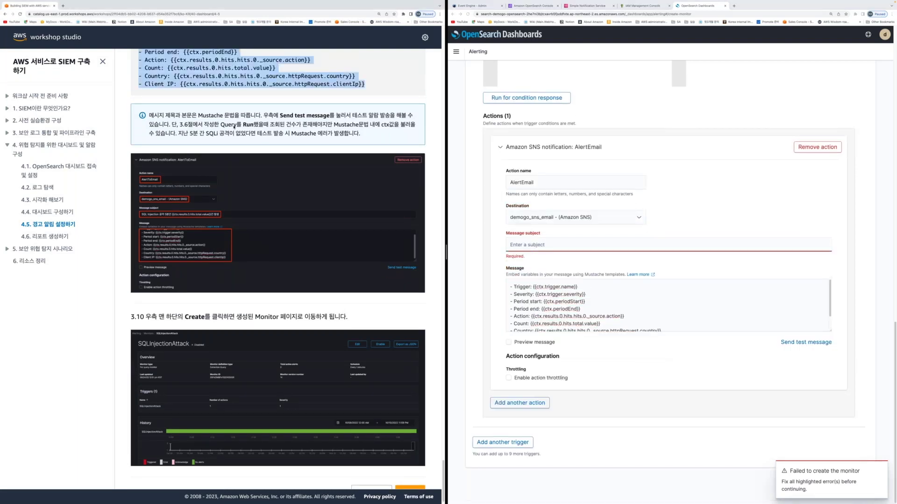
scroll(234, 127, up, 5)
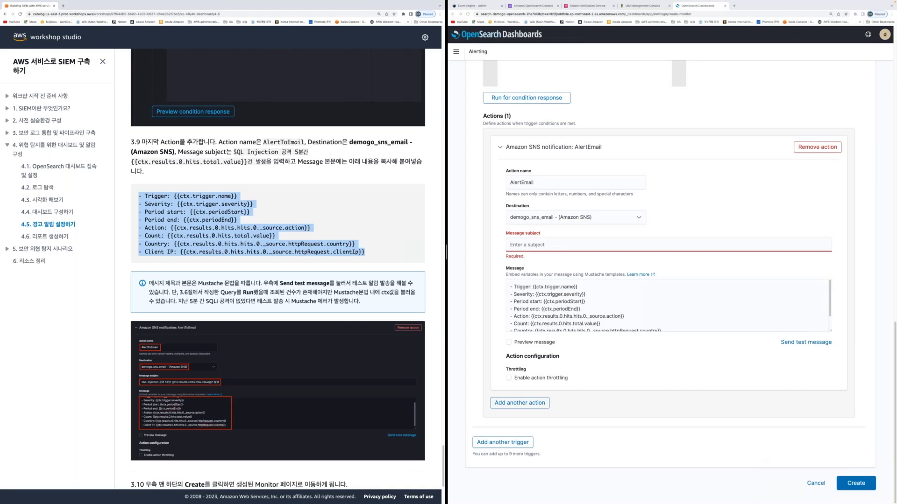
drag(234, 152, 266, 161)
key(super+c)
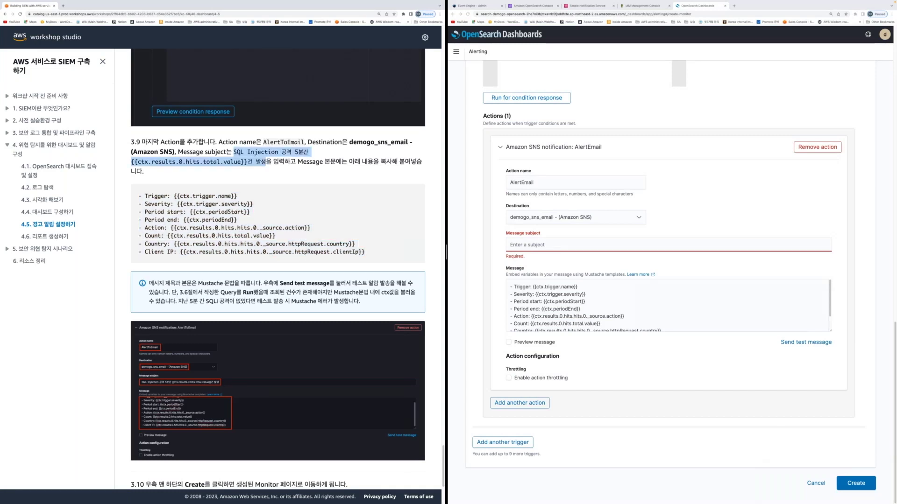
click(687, 245)
key(super+v)
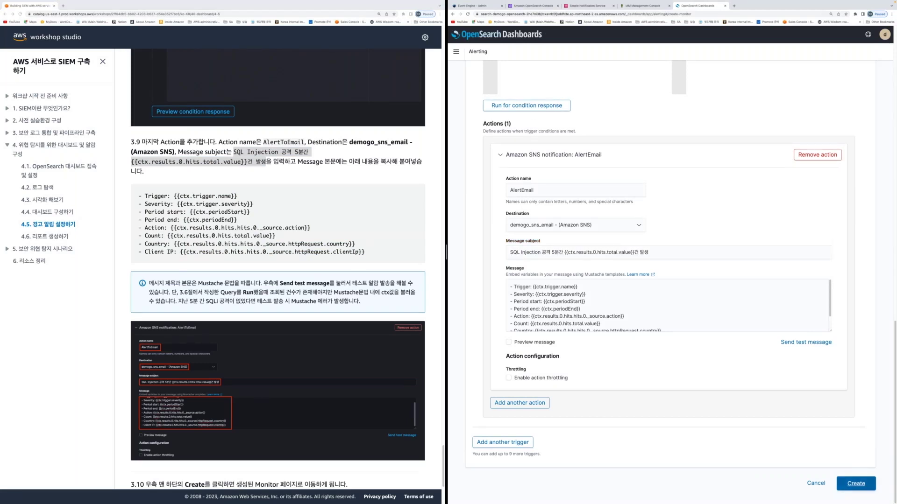
click(856, 483)
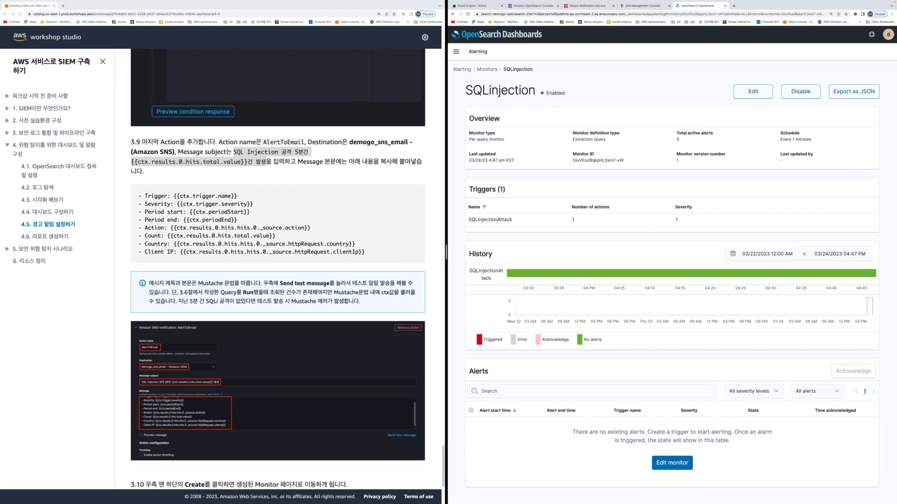
Advance the workshop guide to section 4.6 리포트 생성하기
scroll(410, 476, down, 4)
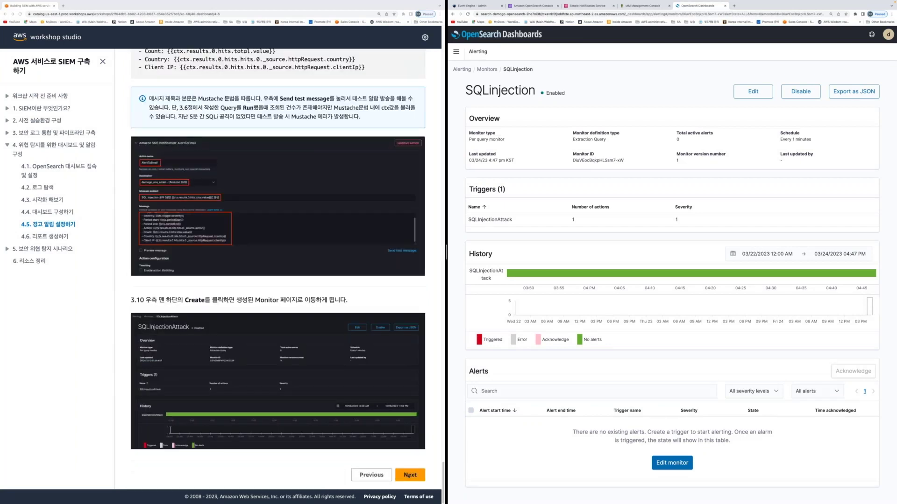
click(411, 476)
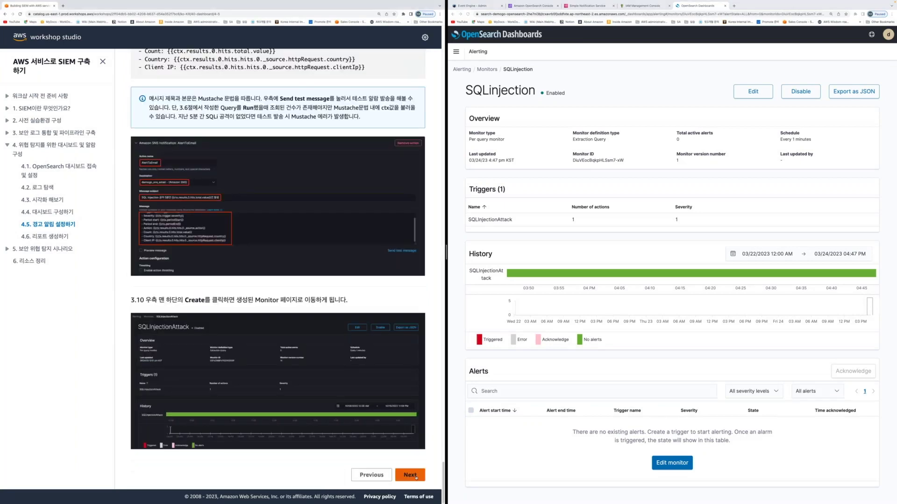
click(416, 476)
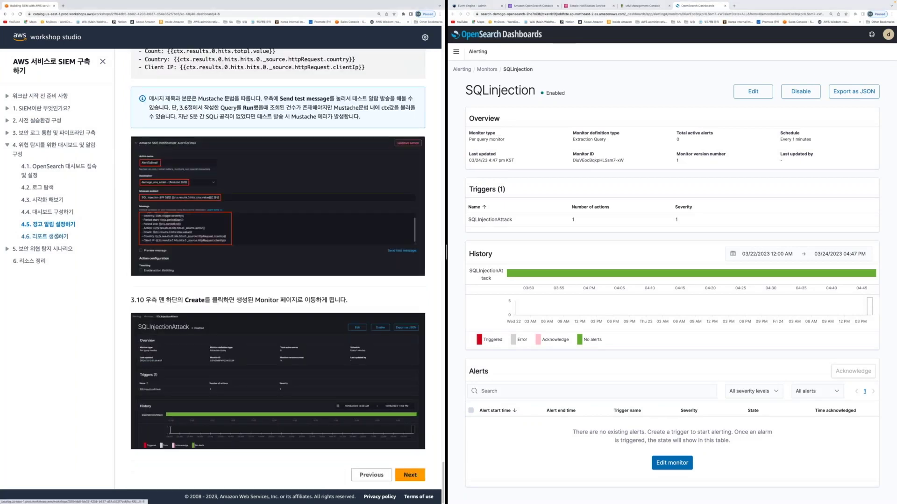
Under Observability > Notebooks, create a notebook named Builders
click(456, 52)
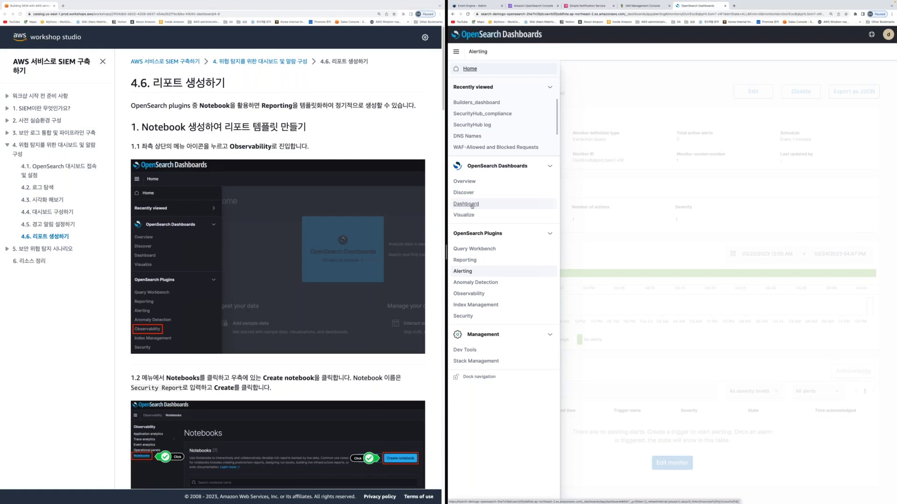
click(469, 294)
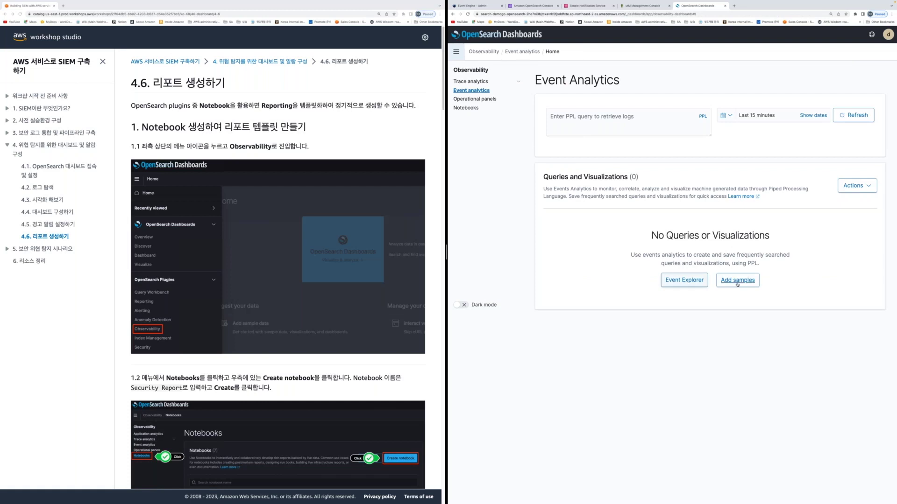
scroll(345, 340, down, 3)
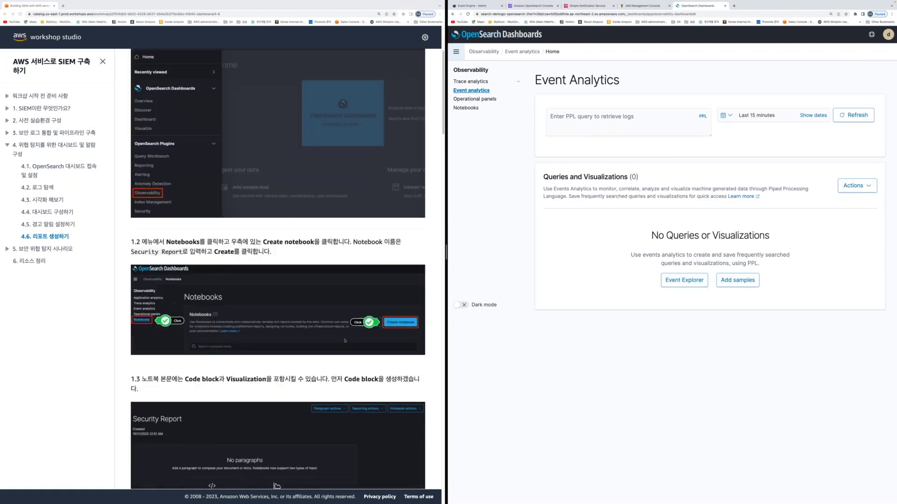
scroll(345, 341, down, 5)
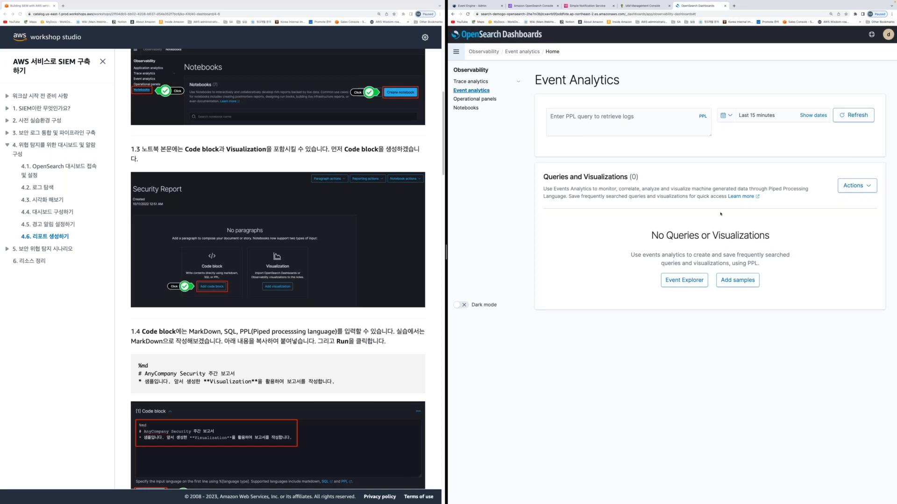
click(468, 107)
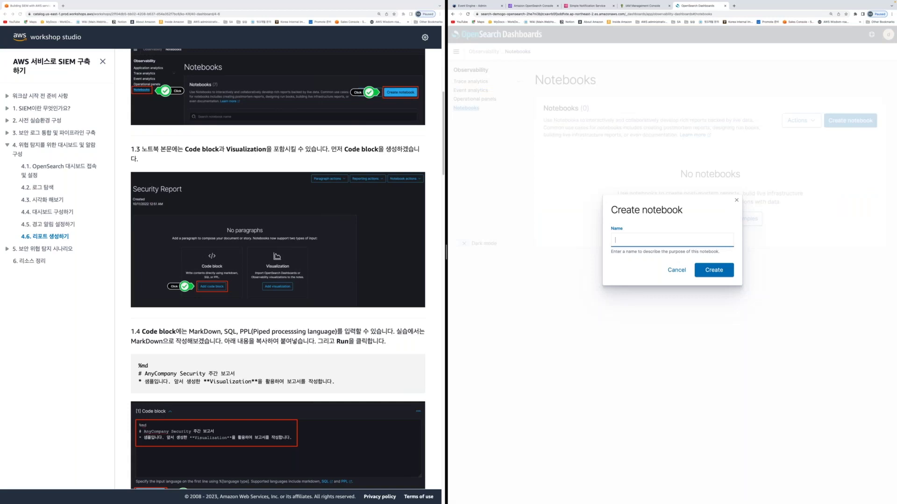
text(Builders)
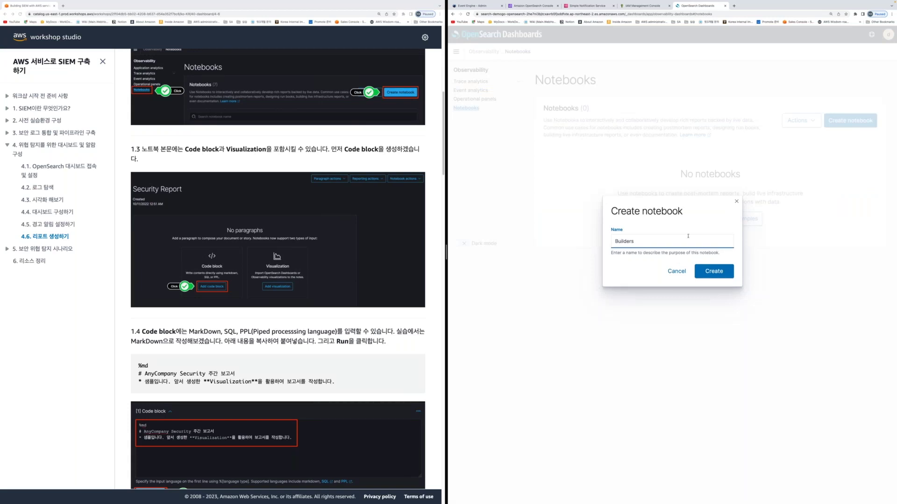
key(Return)
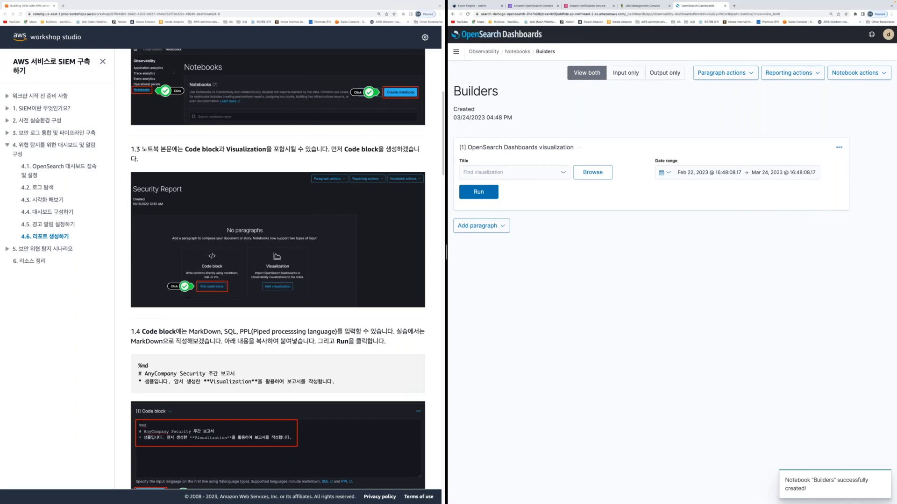
Embed the WAF-Allowed and Blocked Requests visualization in the Builders notebook
click(511, 172)
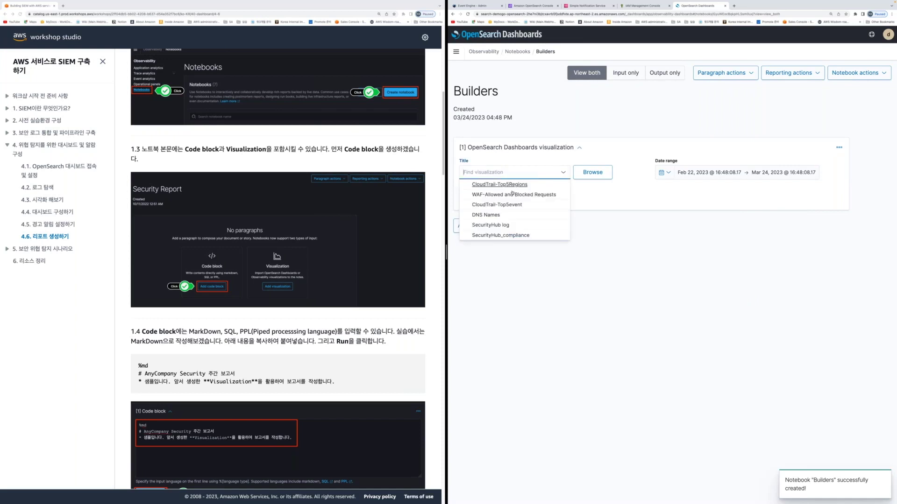
click(512, 194)
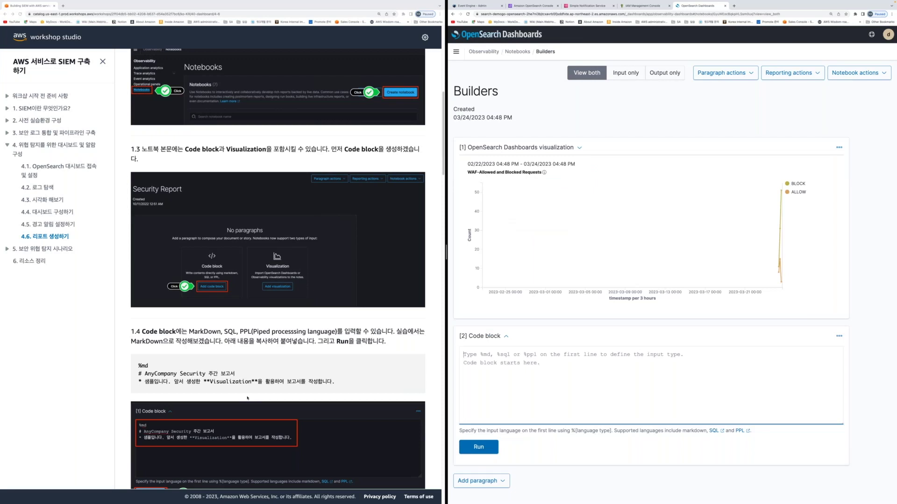
scroll(247, 398, down, 3)
Paste the guide's %md sample into the code block and run it to render the AnyCompany Security 주간 보고서 heading
drag(138, 211, 324, 240)
key(ctrl+c)
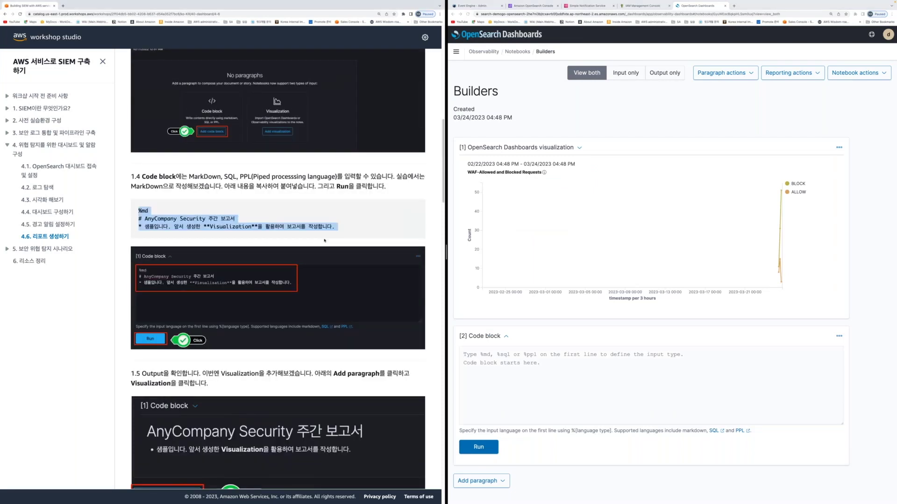
click(469, 406)
key(ctrl+v)
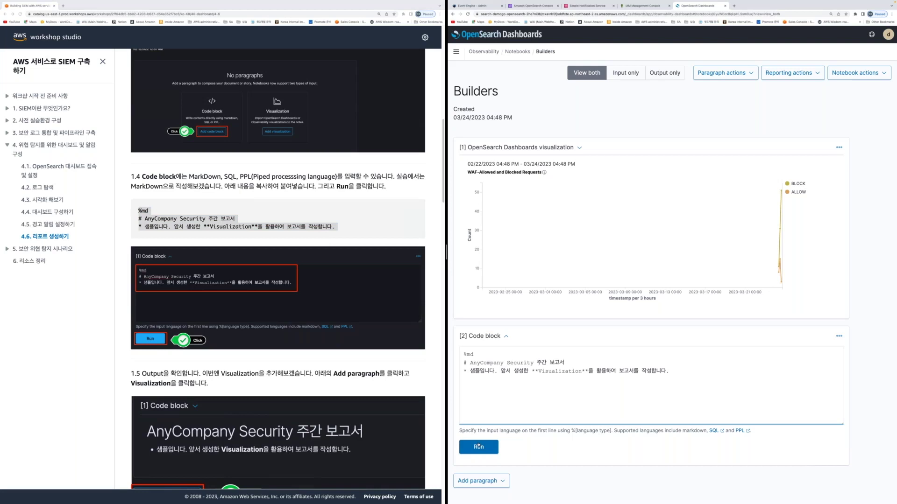
click(478, 446)
Review the notebook, then open and close Reporting actions without choosing anything
drag(467, 172, 797, 334)
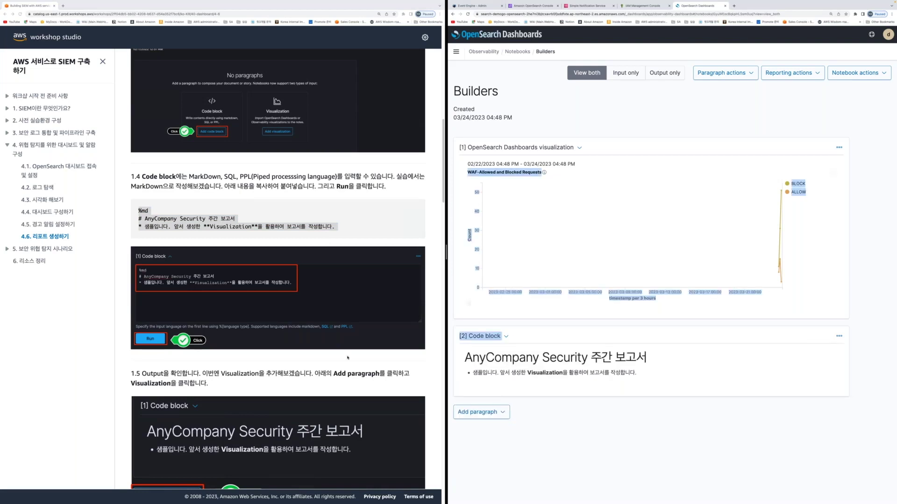
scroll(348, 358, down, 8)
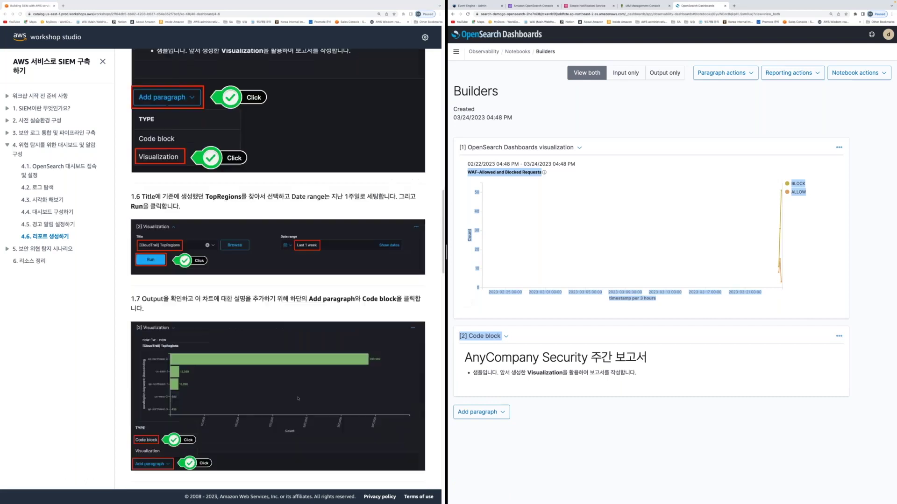
scroll(344, 399, down, 10)
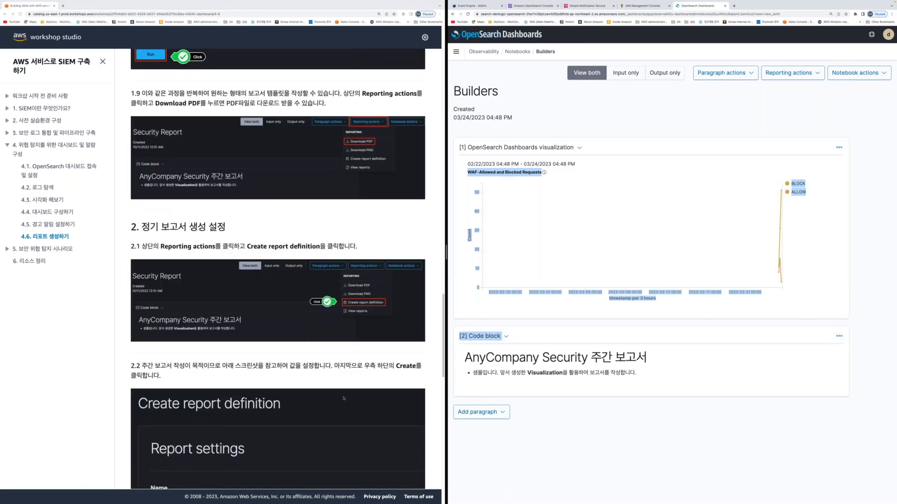
scroll(344, 399, down, 1)
click(803, 116)
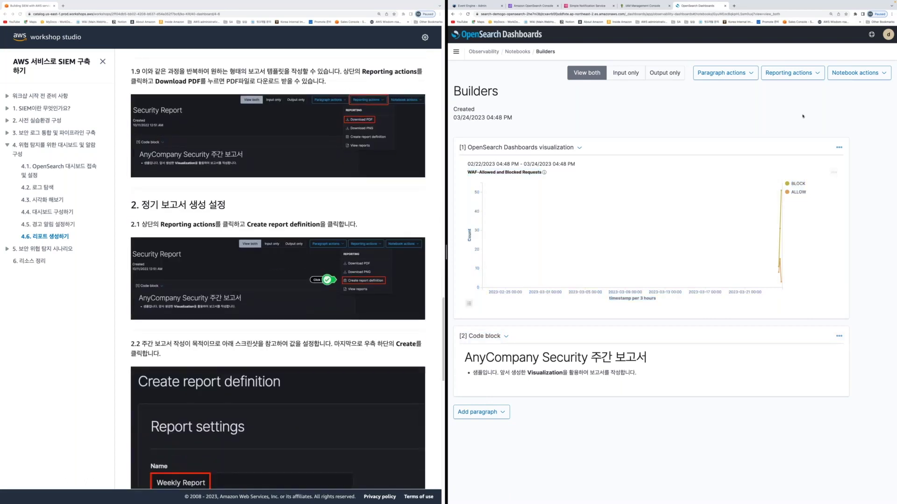
click(789, 74)
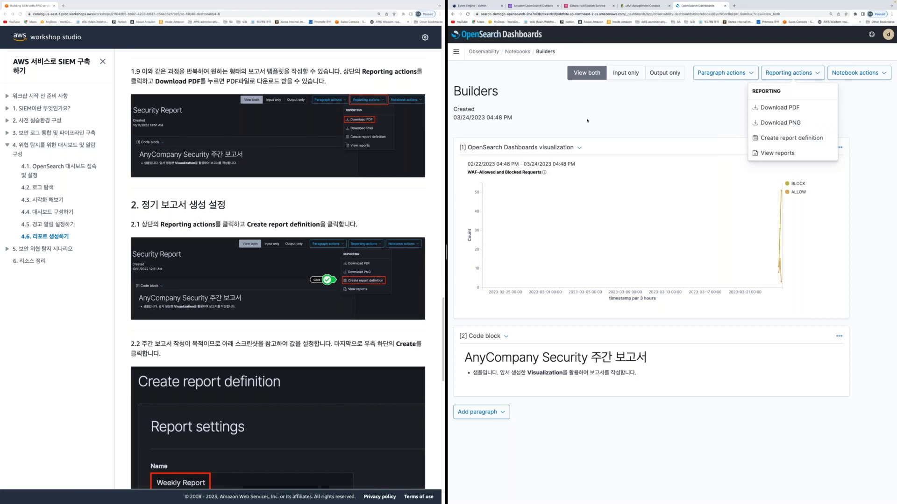
click(559, 97)
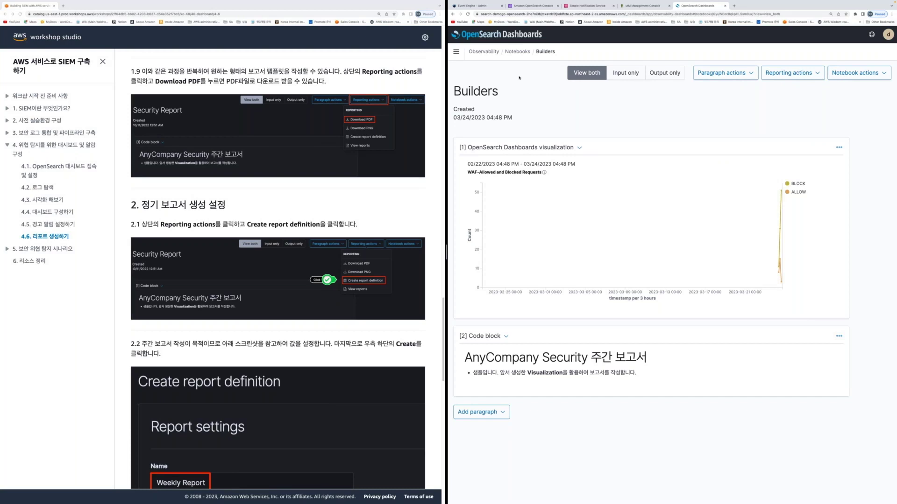
Return to the Notebooks list showing Builders and open guide section 5.3 SQL 인젝션 공격 탐지하기
click(517, 52)
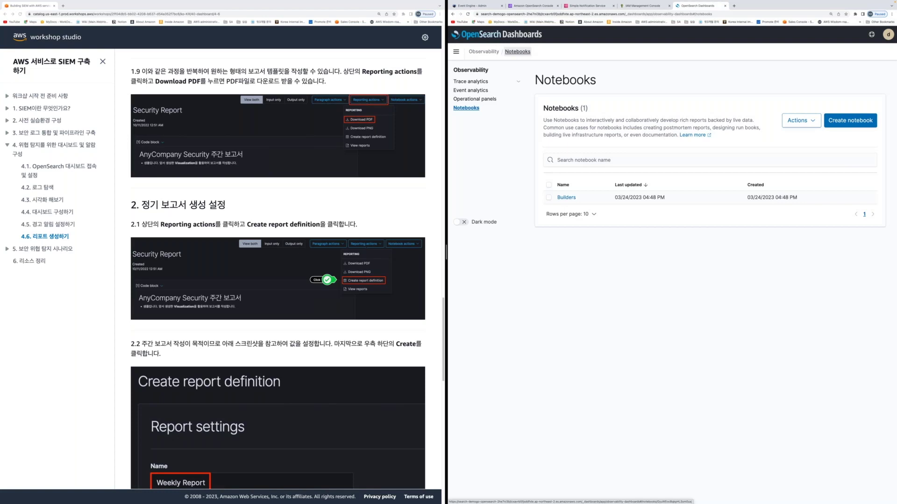
click(37, 250)
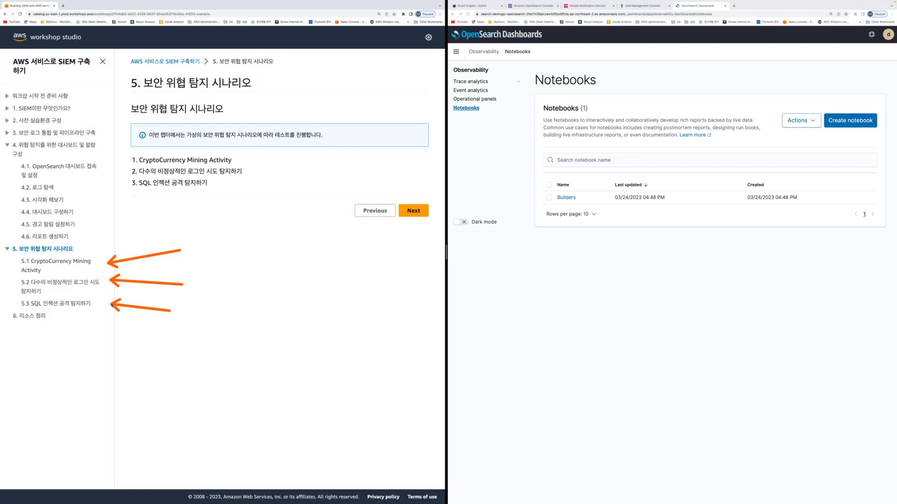
click(77, 305)
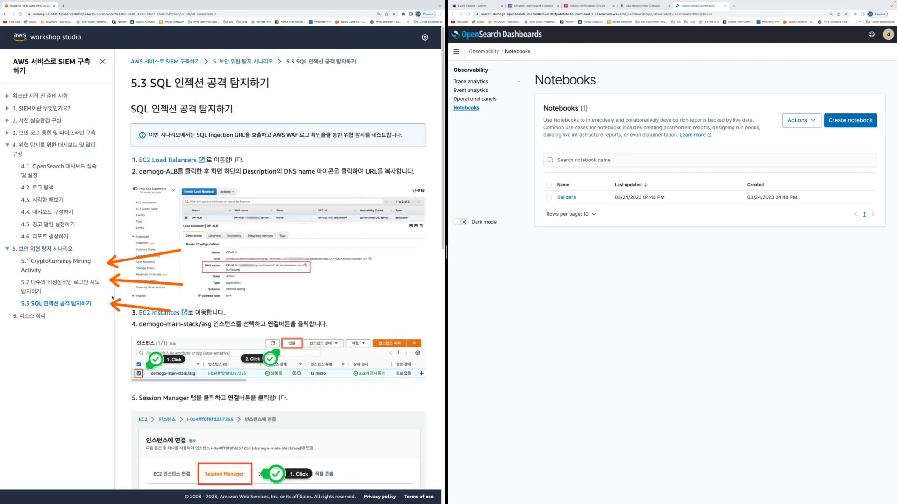
In the AWS console, search ec2 and open the EC2 console
click(588, 5)
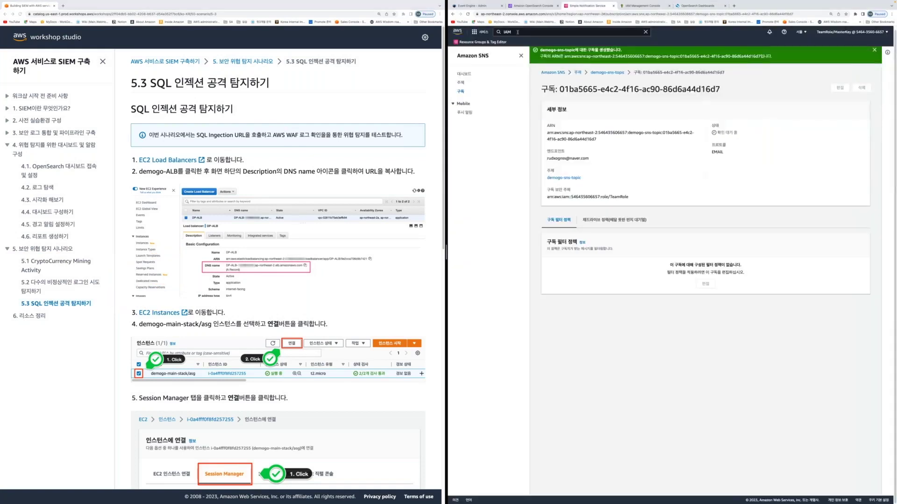
click(517, 32)
text(ec2)
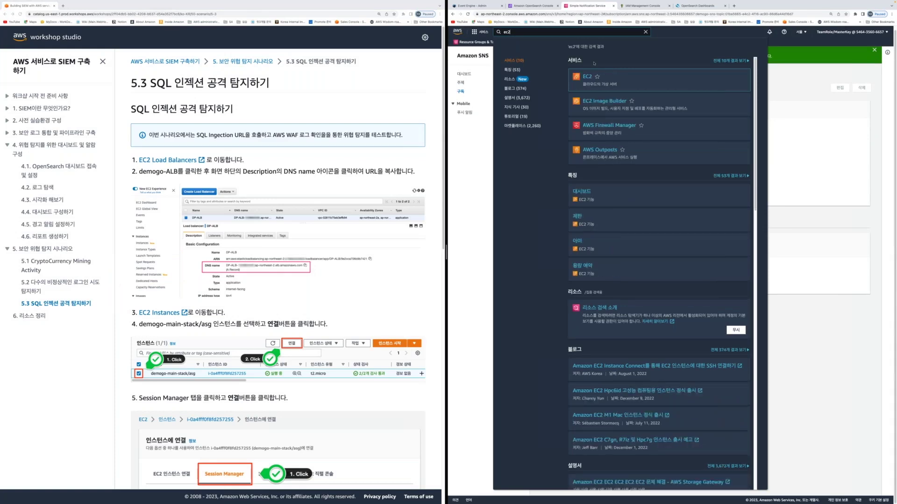
click(587, 76)
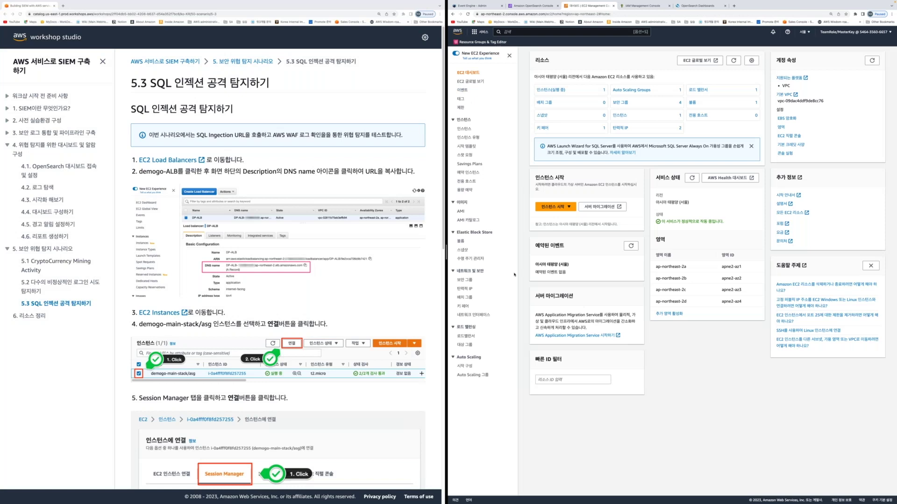
Copy demogo-alb's DNS name, then select the demogo-main-stack/asg instance under Instances
click(466, 336)
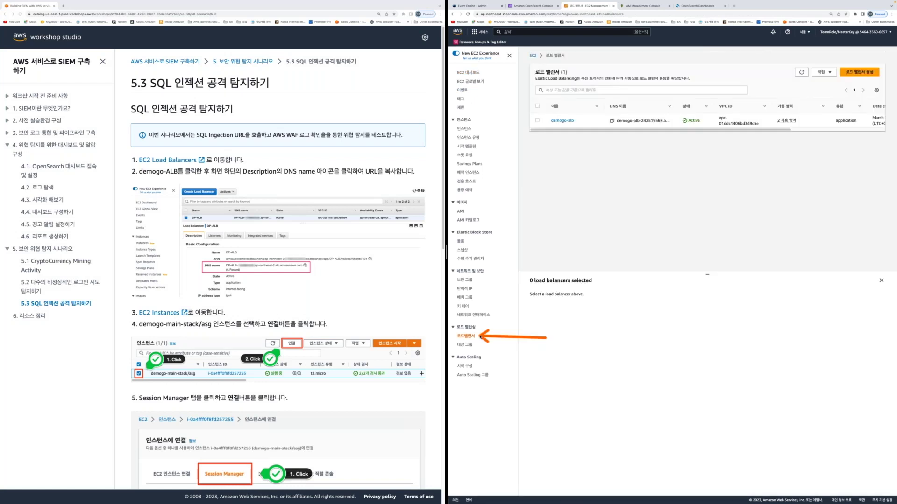
click(563, 120)
click(624, 124)
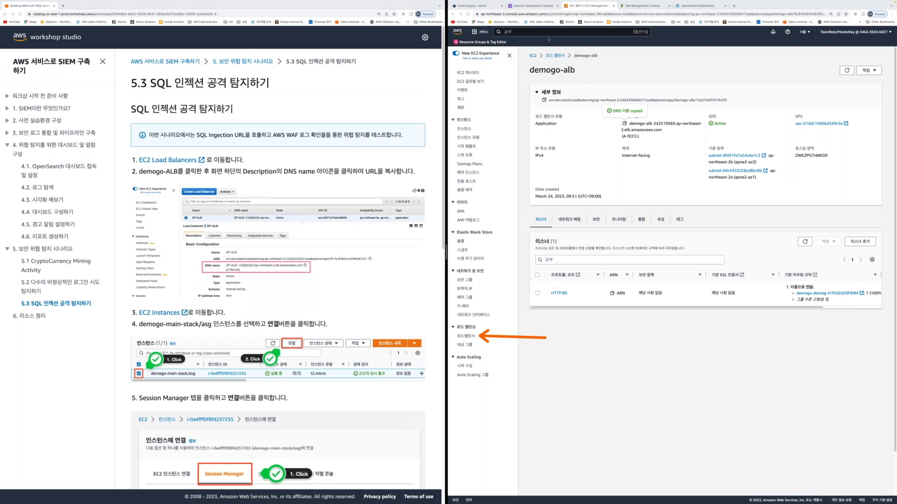
click(464, 129)
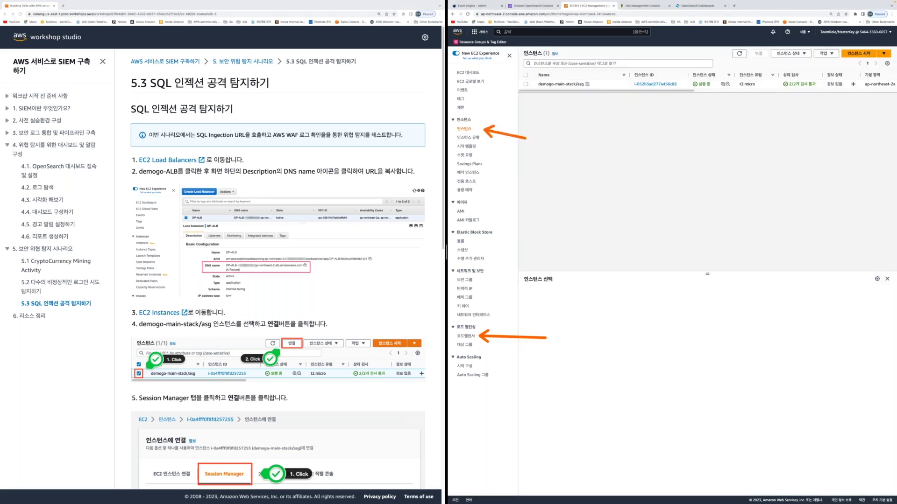
click(526, 85)
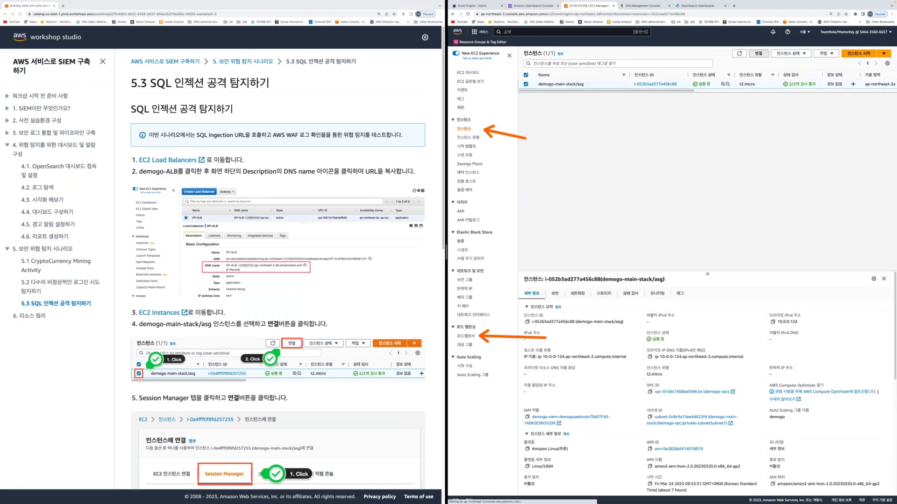
Start a Session Manager shell session on the demogo-main-stack/asg instance
scroll(278, 271, down, 4)
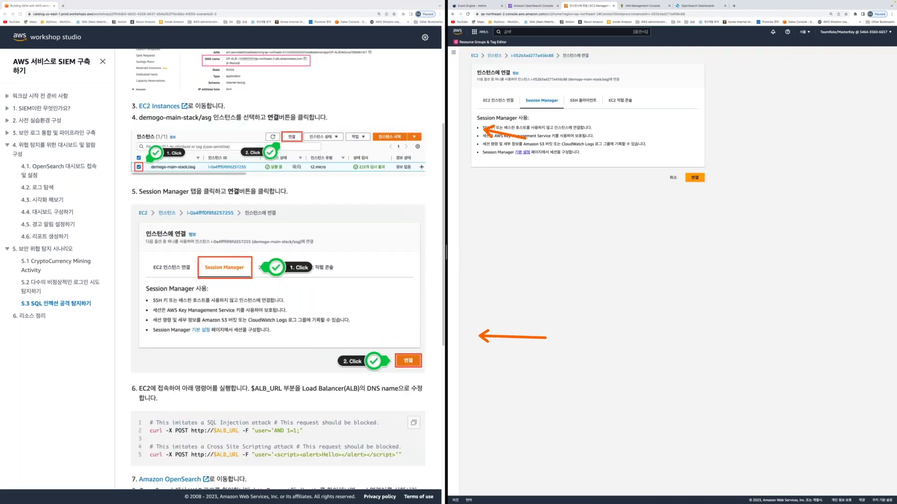
click(695, 178)
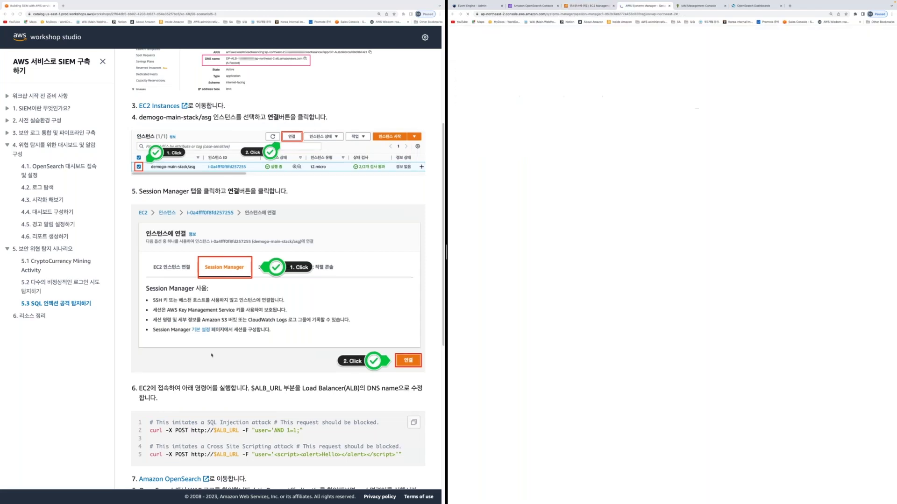
scroll(211, 355, down, 5)
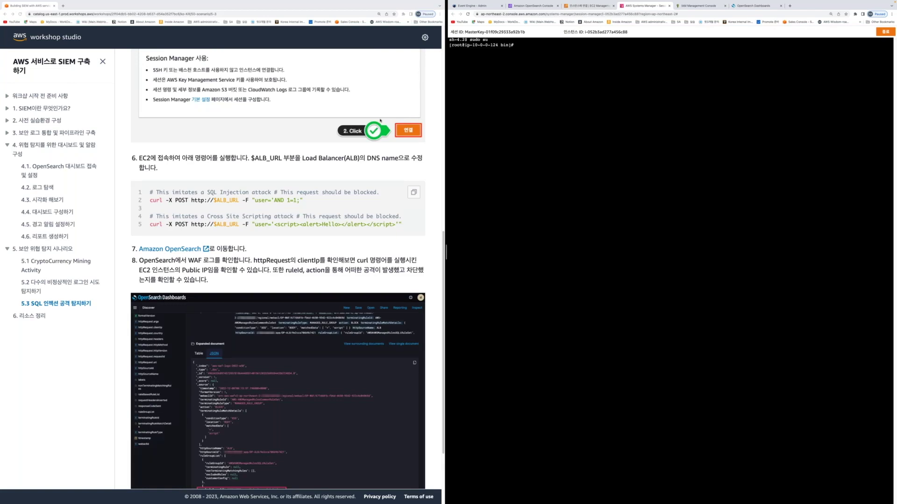
Paste and run the guide's SQL injection and XSS curl attacks against demogo-alb, both returning 403 Forbidden
click(413, 191)
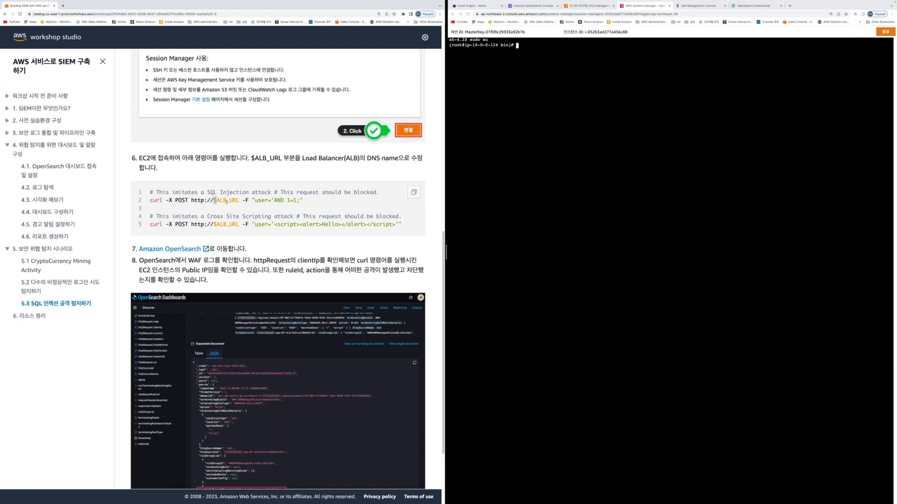
drag(227, 202, 239, 201)
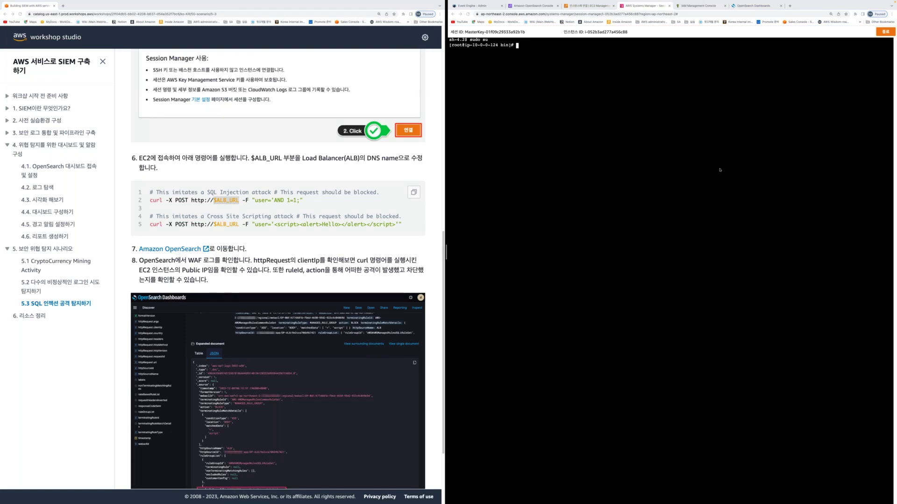
key(super+v)
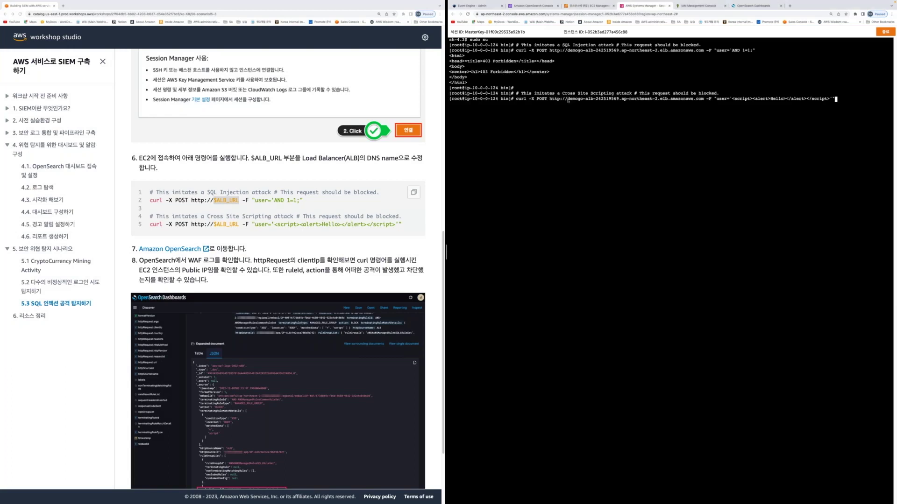
key(Return)
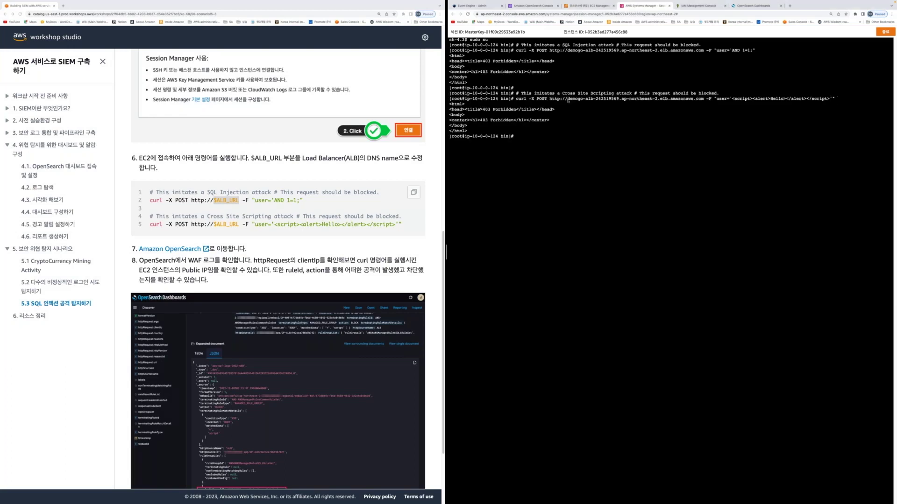
key(Return)
key(Return)
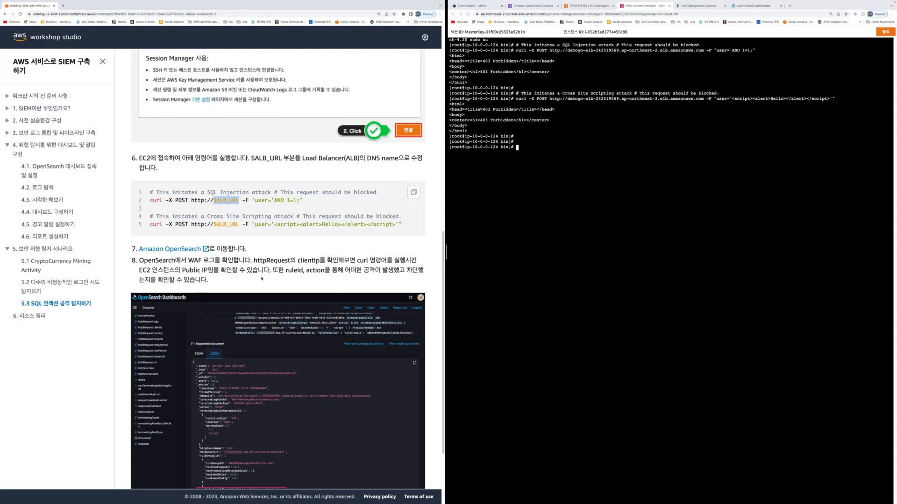
scroll(262, 279, down, 3)
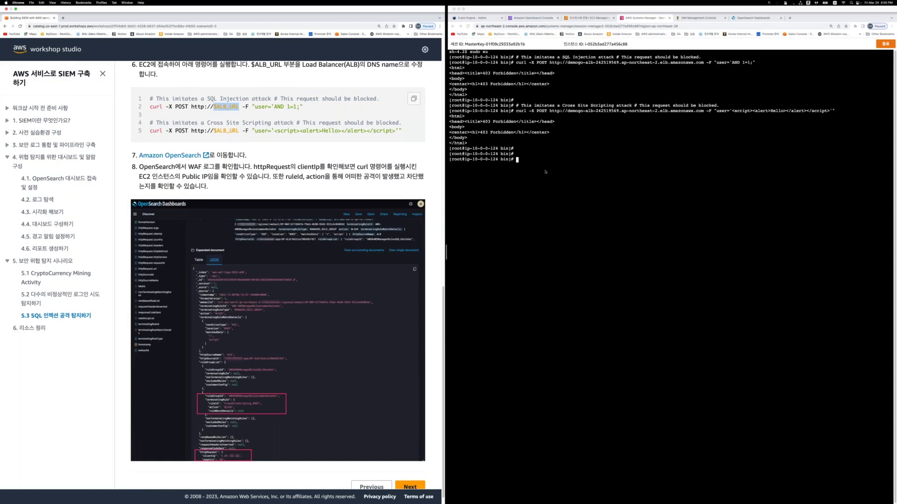
scroll(253, 149, up, 2)
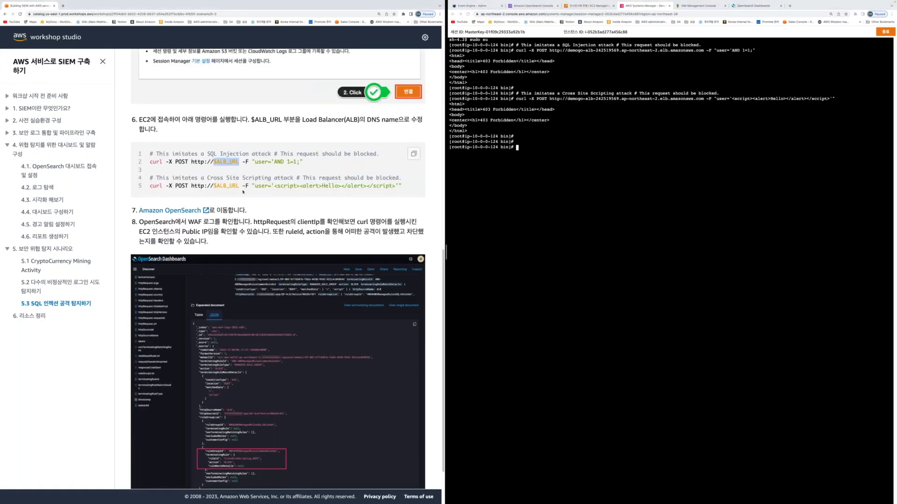
scroll(243, 191, down, 1)
key(super+9)
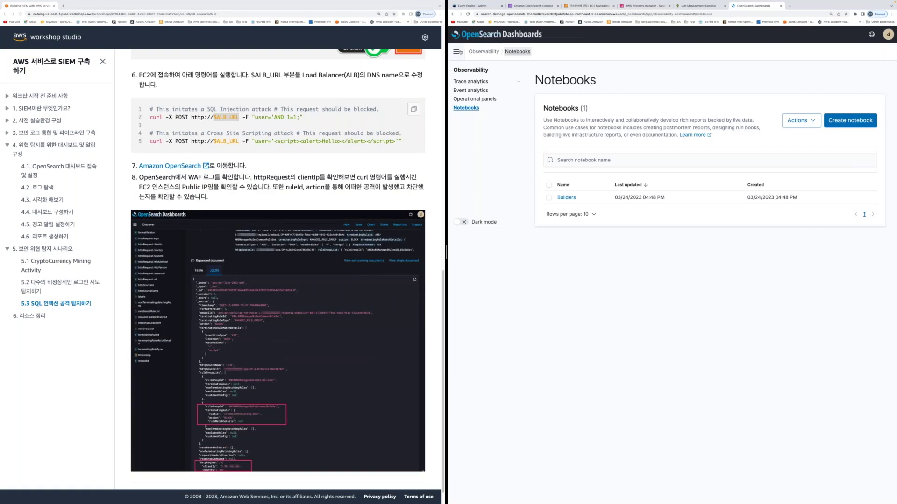
Open Discover with the aws-waf-logs-* index pattern over the last 15 minutes
click(456, 51)
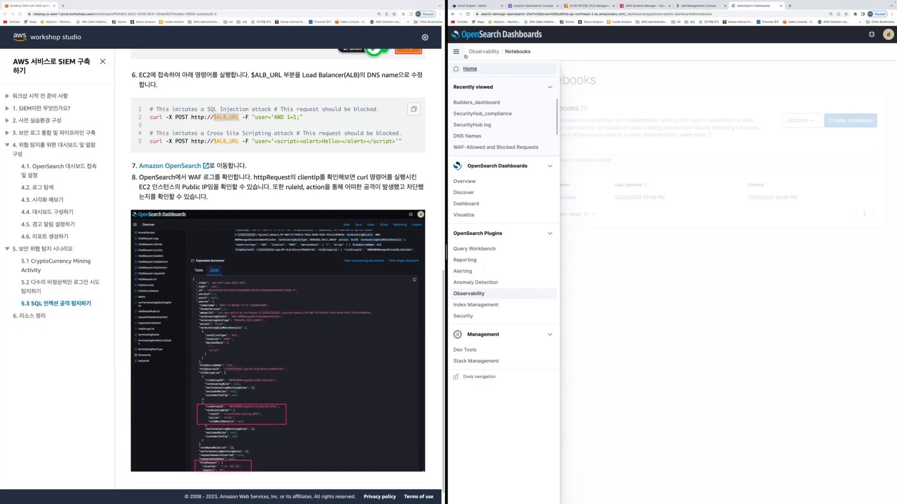
click(463, 192)
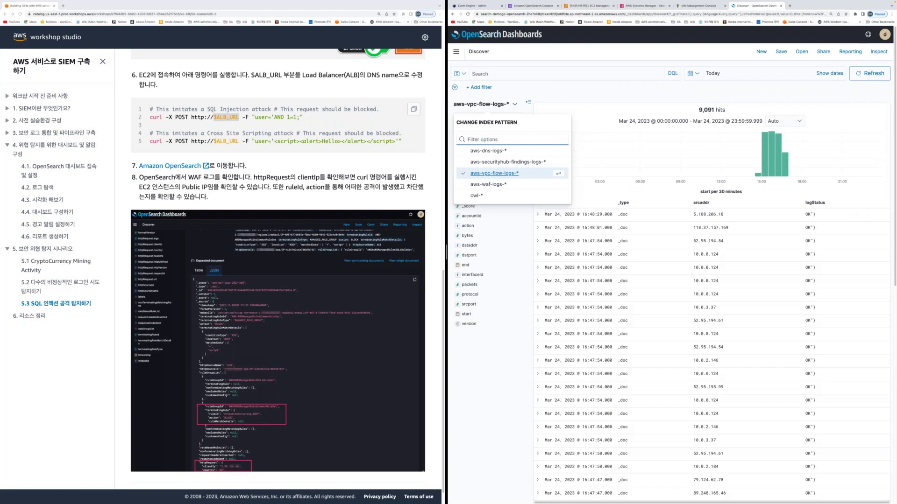
click(476, 196)
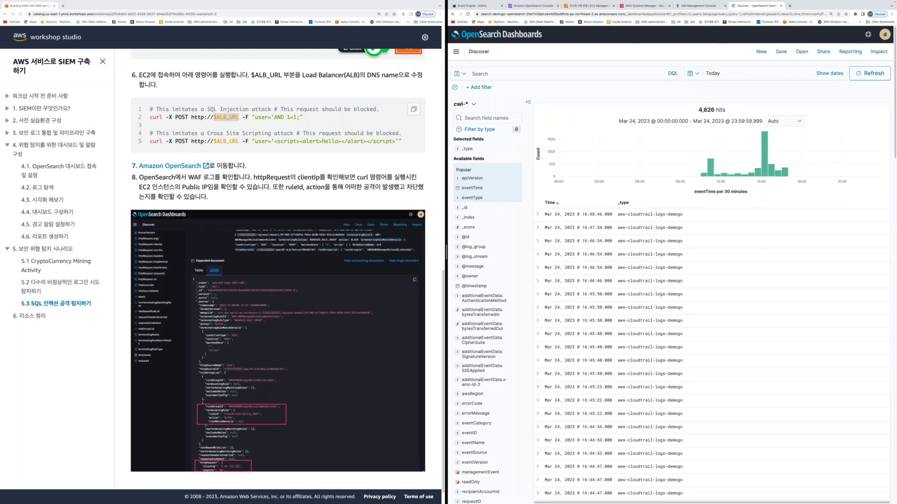
click(700, 77)
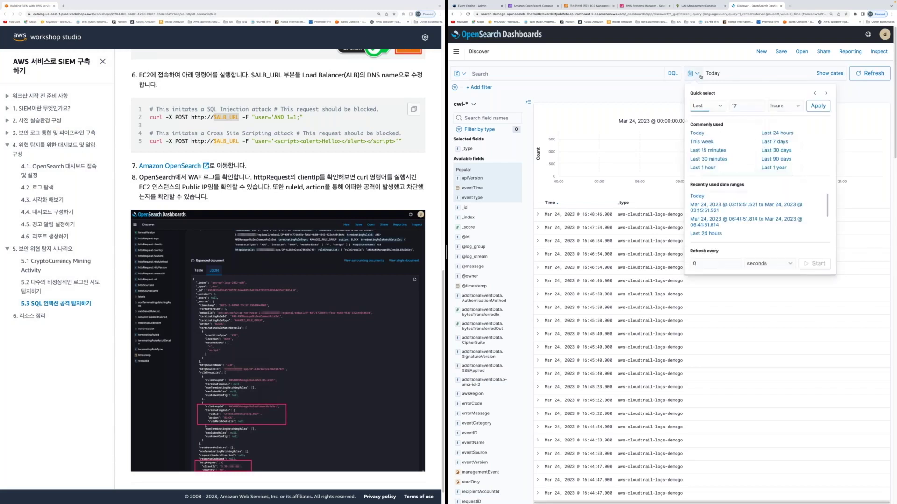
click(708, 150)
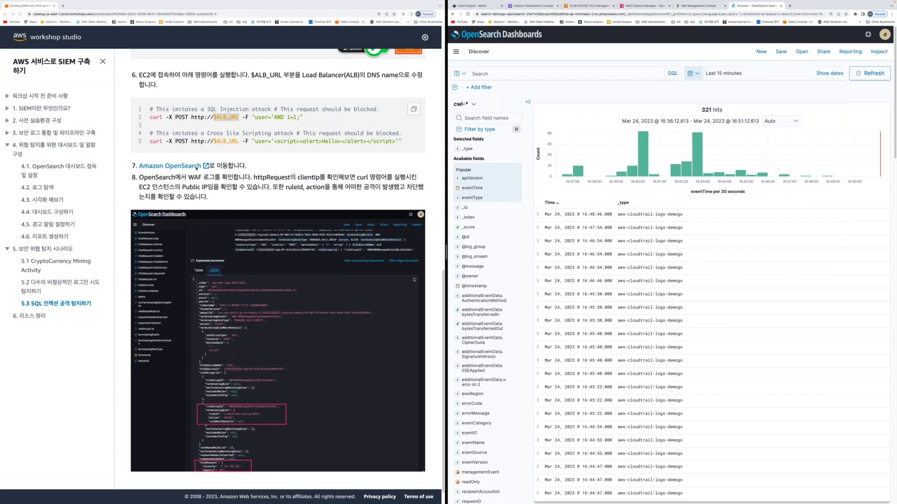
click(467, 104)
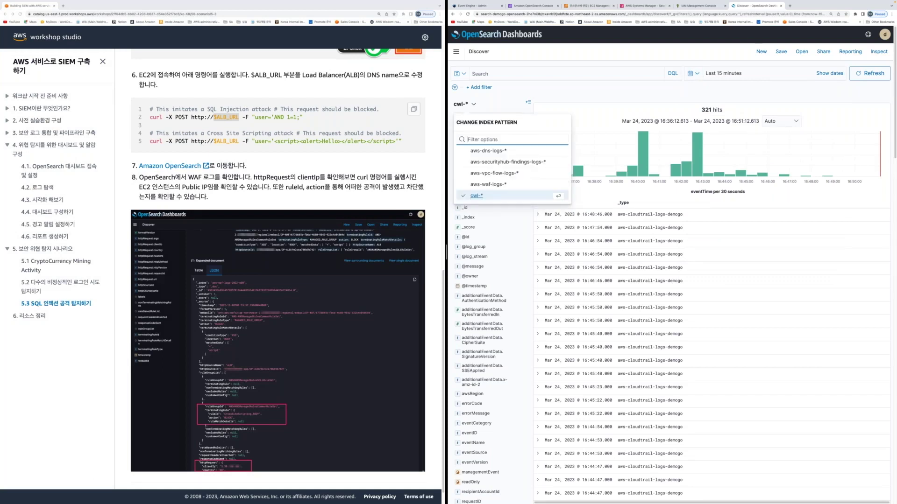
click(488, 184)
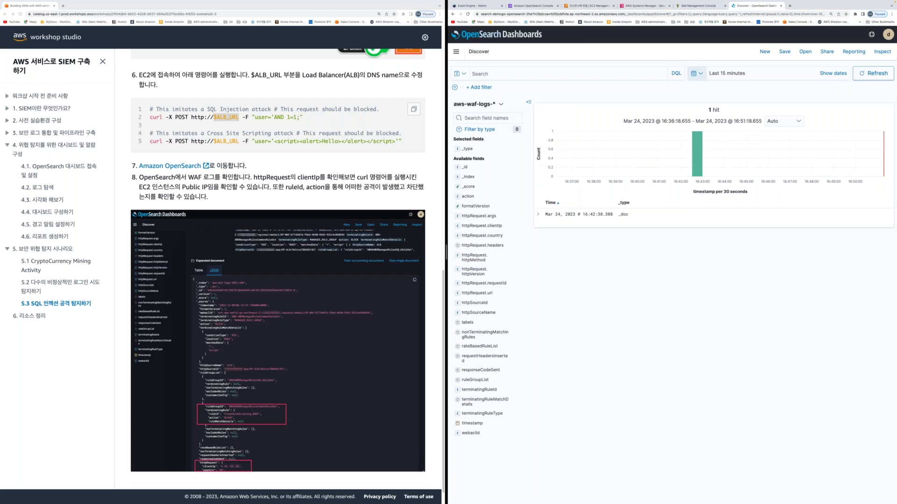
Refresh the WAF log results repeatedly until the new blocked request appears
click(871, 74)
click(871, 74)
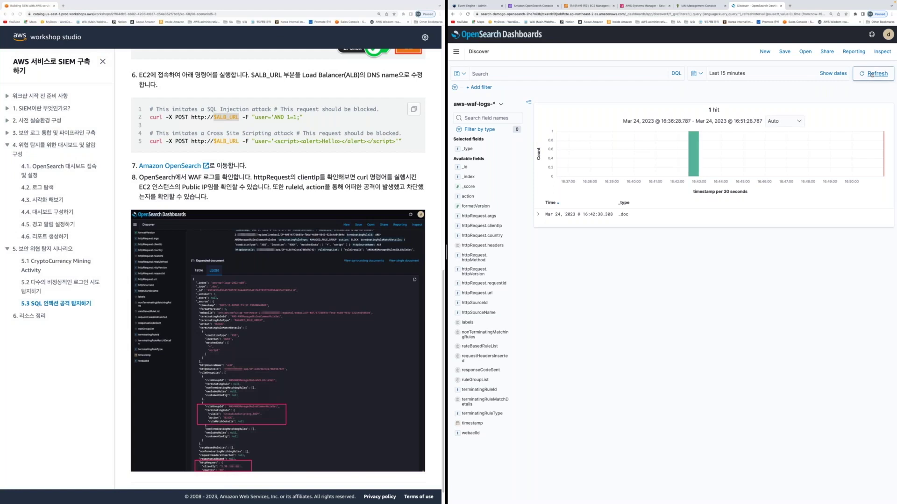
click(871, 74)
click(871, 73)
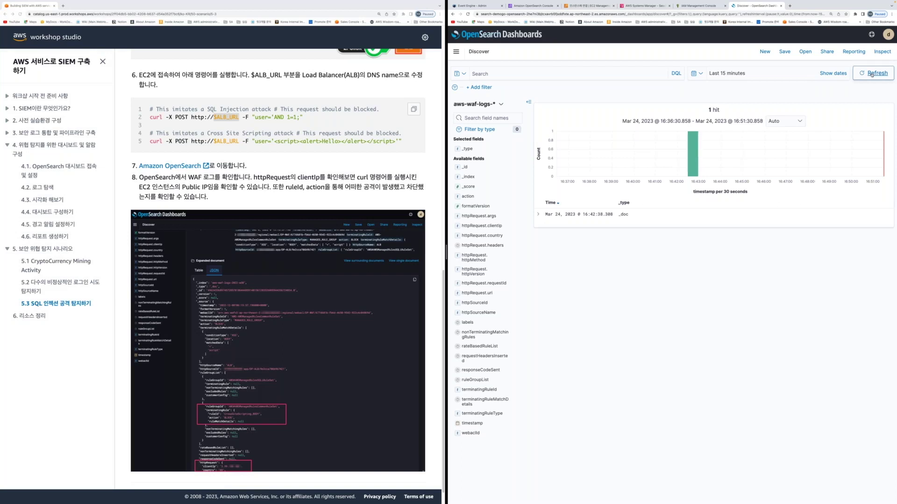
click(872, 74)
click(871, 74)
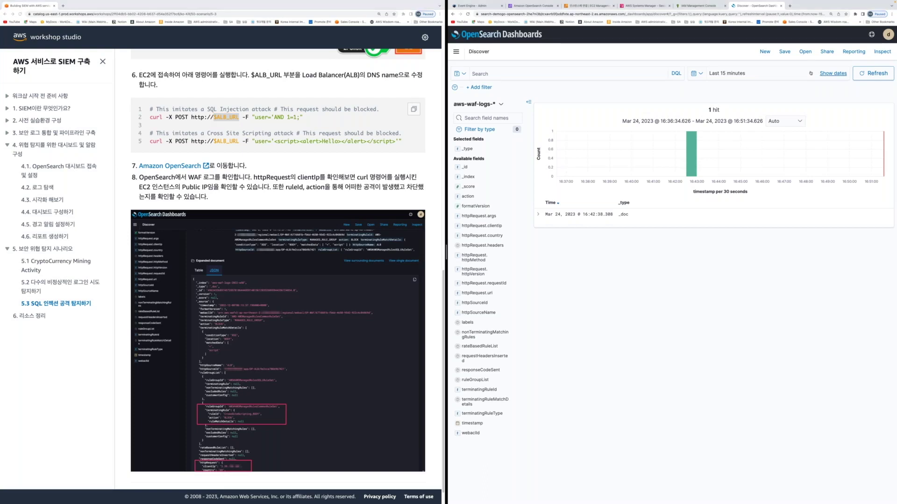
click(873, 73)
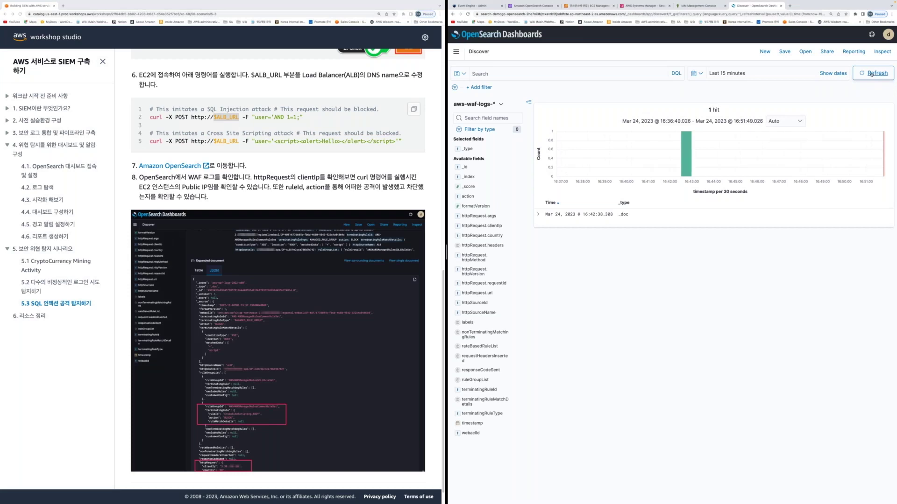
click(871, 74)
click(869, 74)
click(870, 75)
click(870, 74)
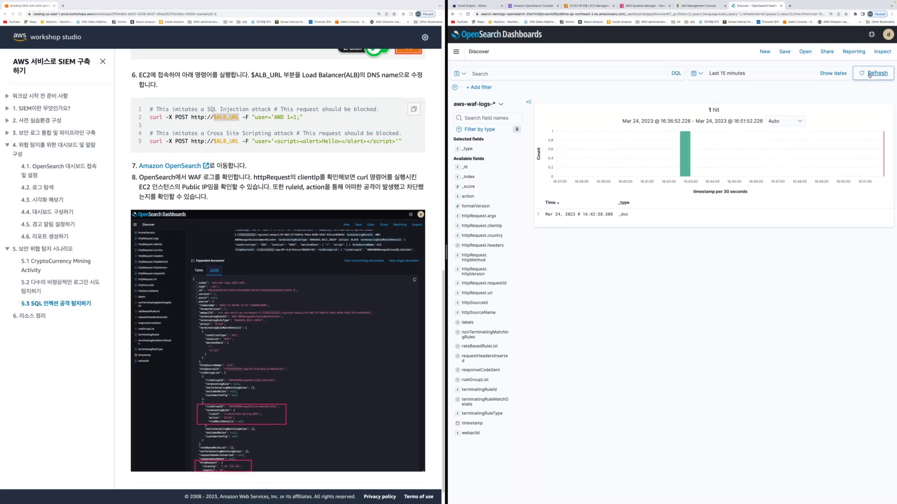
click(869, 74)
click(871, 76)
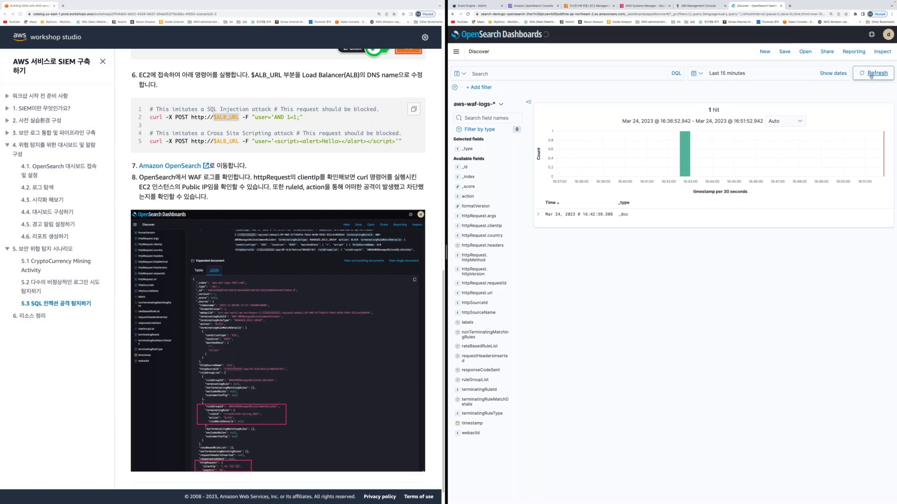
Expand the newest blocked WAF log entry and view it as JSON
click(537, 215)
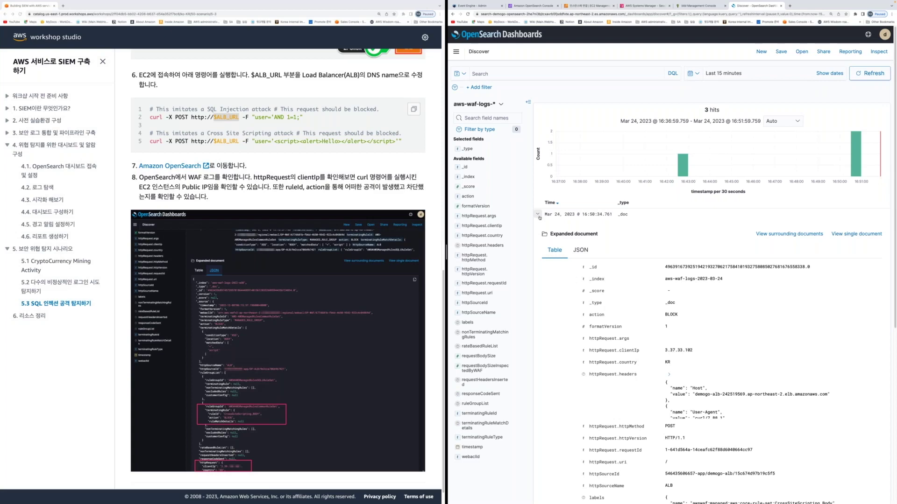
scroll(539, 217, down, 2)
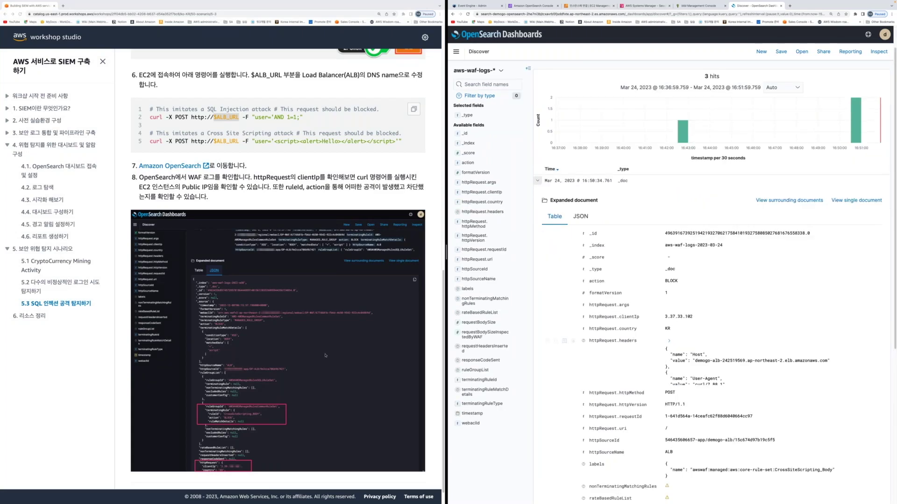
scroll(326, 356, down, 1)
scroll(580, 252, up, 2)
click(581, 251)
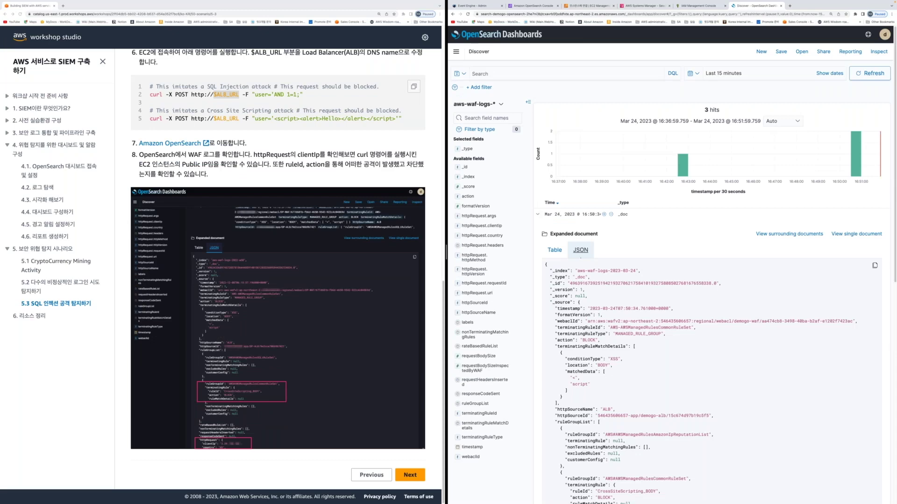
scroll(638, 341, down, 2)
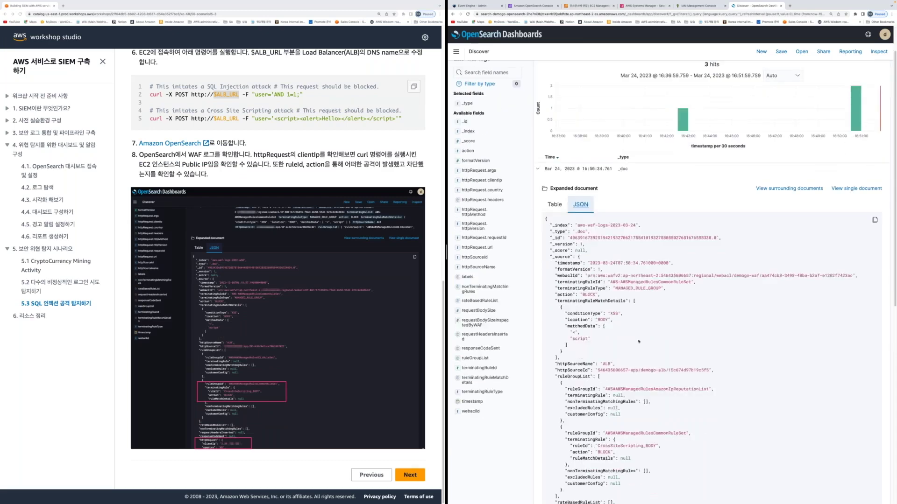
scroll(638, 341, down, 3)
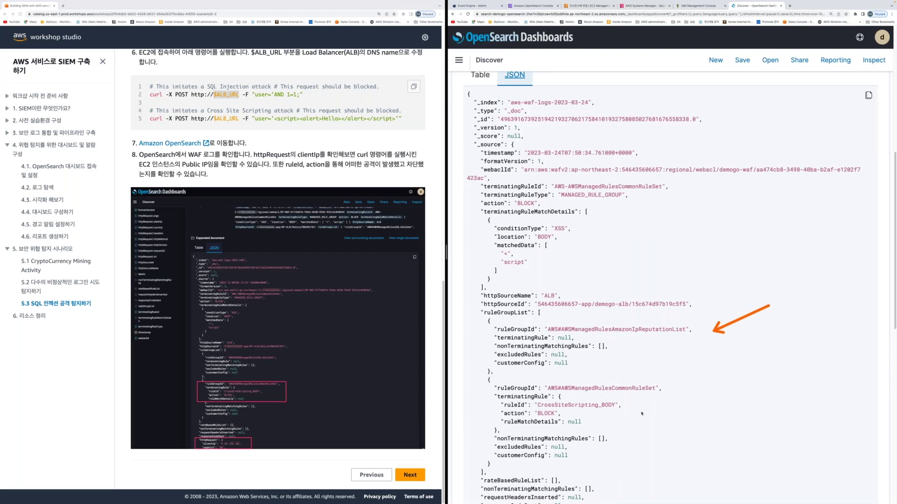
scroll(641, 413, down, 1)
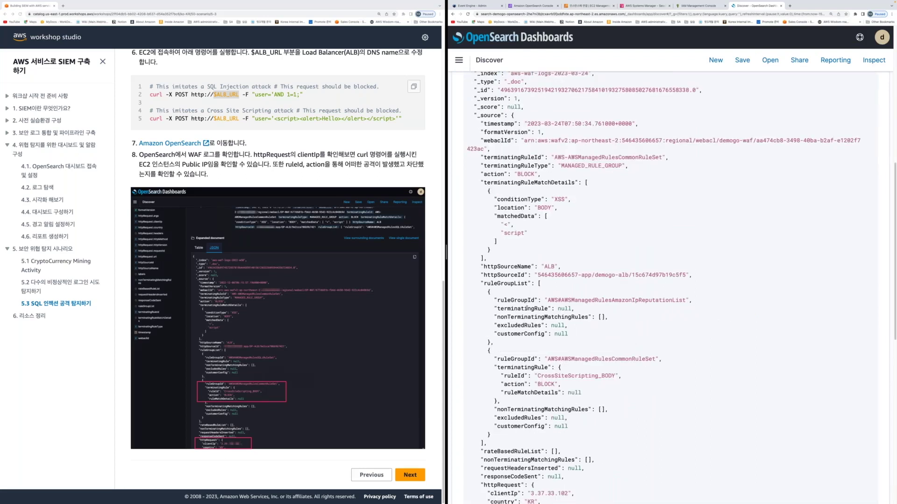
Highlight the CrossSiteScripting_BODY rule, AWSManagedRulesCommonRuleSet and country KR fields, then zoom the page out
mouse_move(467, 255)
mouse_down()
mouse_move(684, 337)
mouse_move(709, 373)
mouse_up()
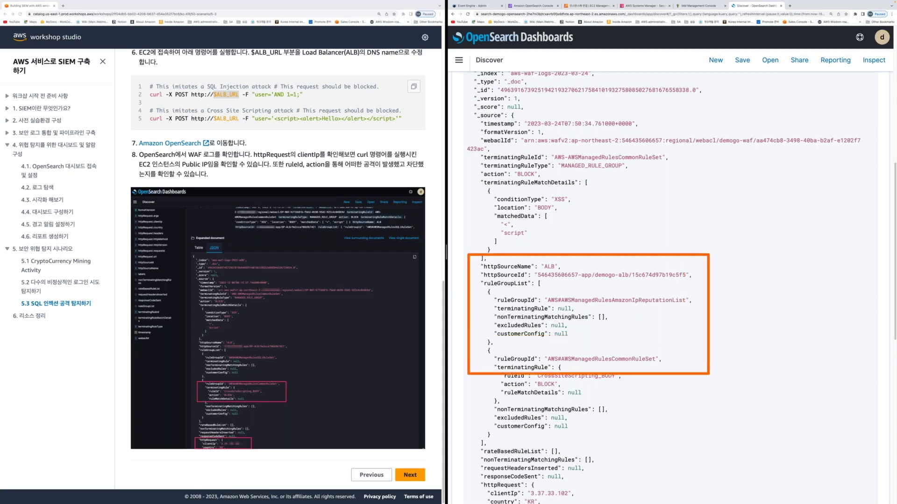
drag(585, 173, 545, 176)
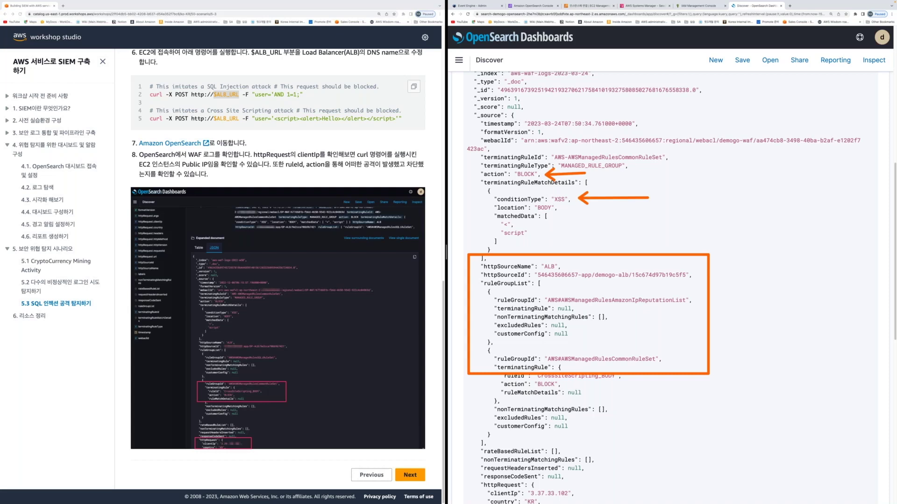
drag(760, 290, 702, 300)
scroll(630, 452, down, 2)
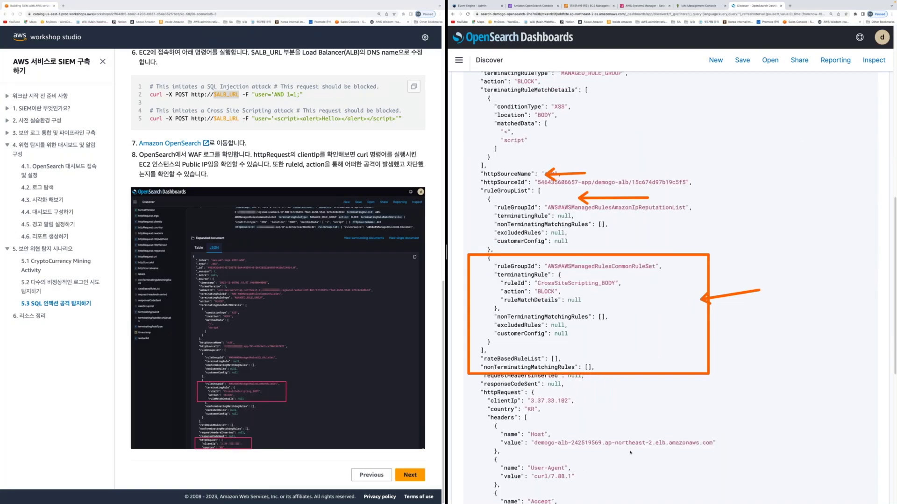
drag(527, 409, 553, 409)
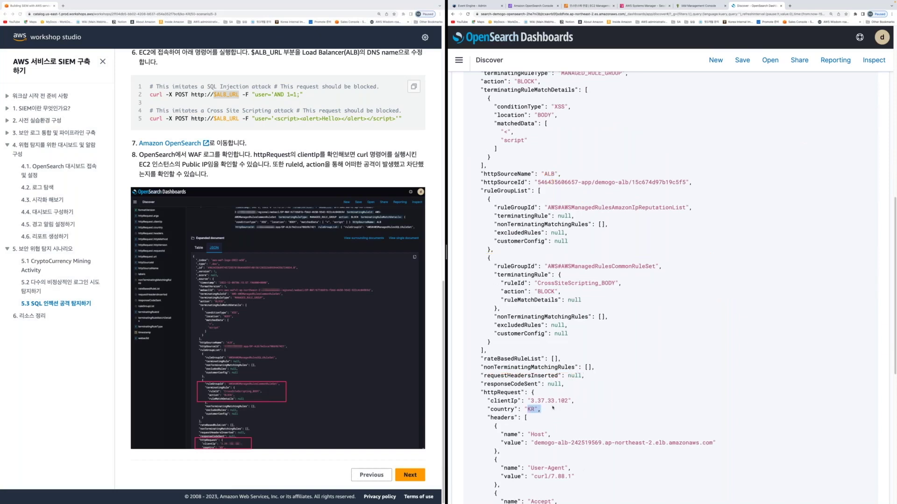
scroll(556, 416, down, 7)
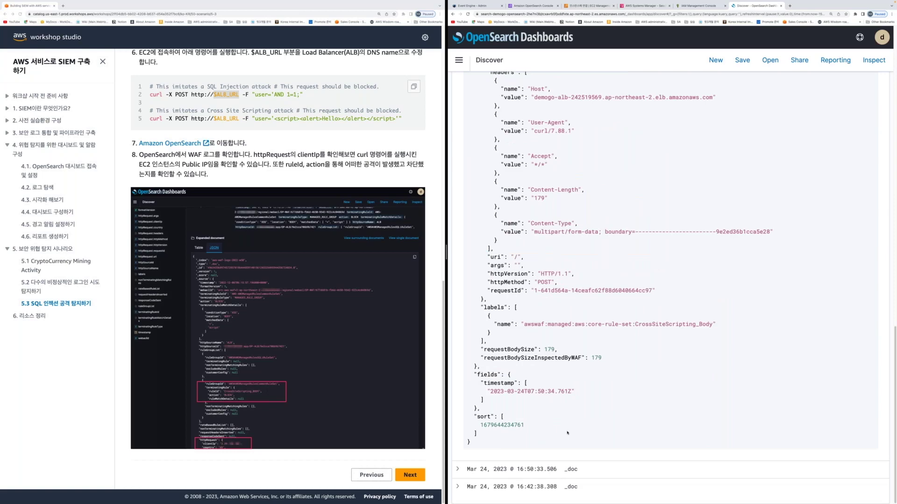
scroll(568, 432, up, 15)
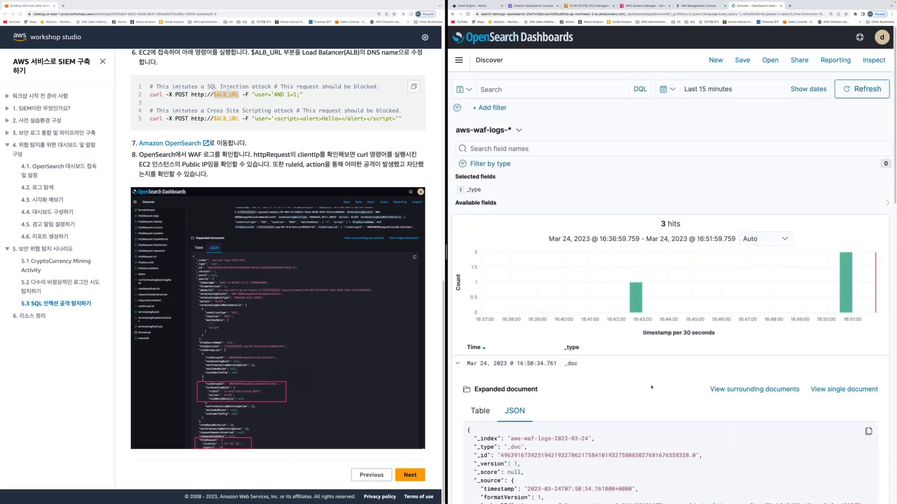
key(ctrl+minus)
key(ctrl+minus)
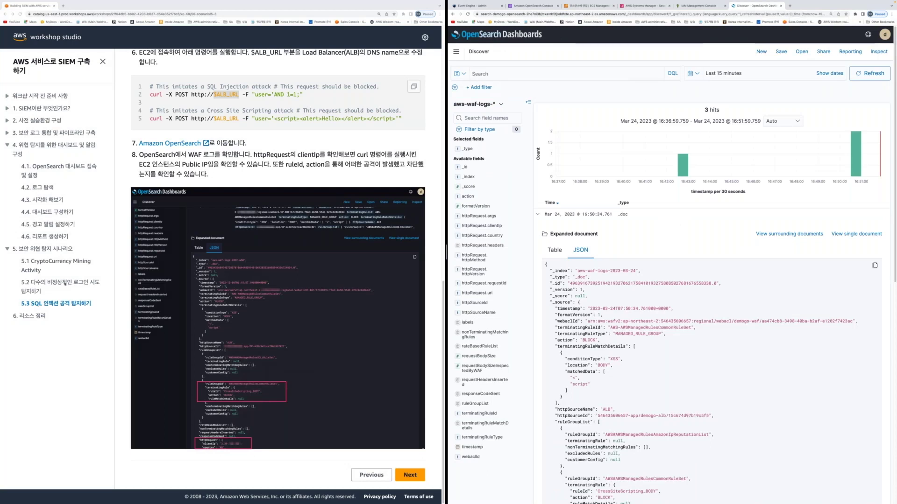
click(65, 284)
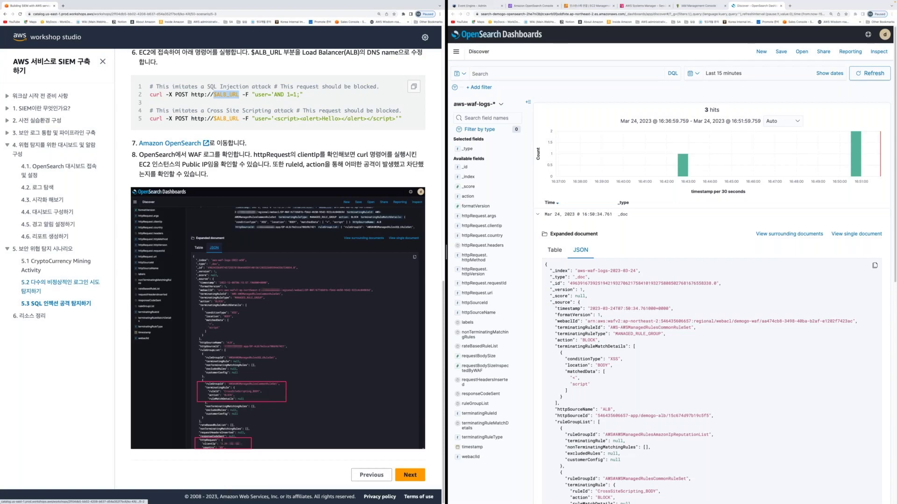
Browse guide sections 5.2 and 5.1, open chapter 6 리소스 정리, and close the Discover tab
click(65, 283)
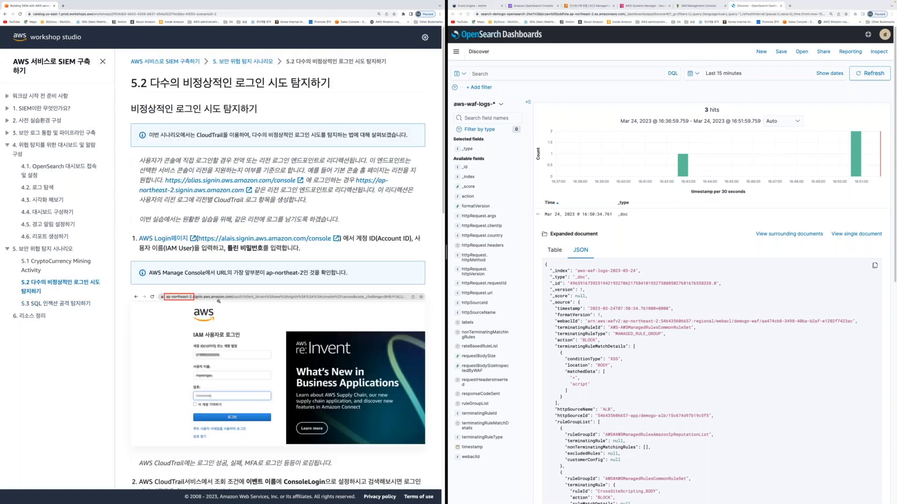
scroll(218, 301, down, 3)
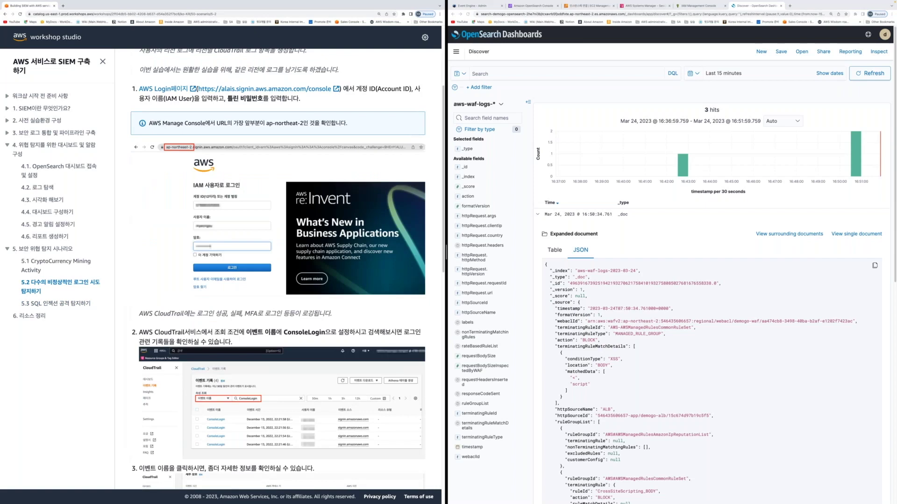
scroll(218, 302, down, 10)
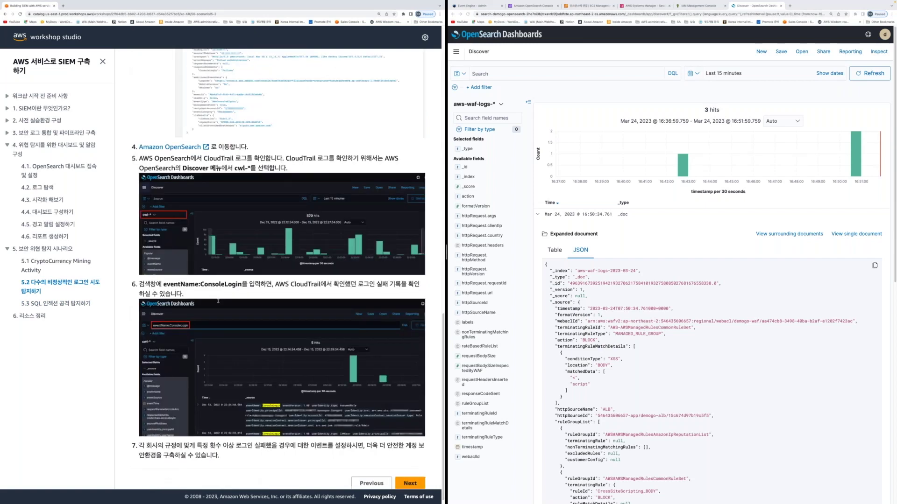
scroll(218, 301, down, 1)
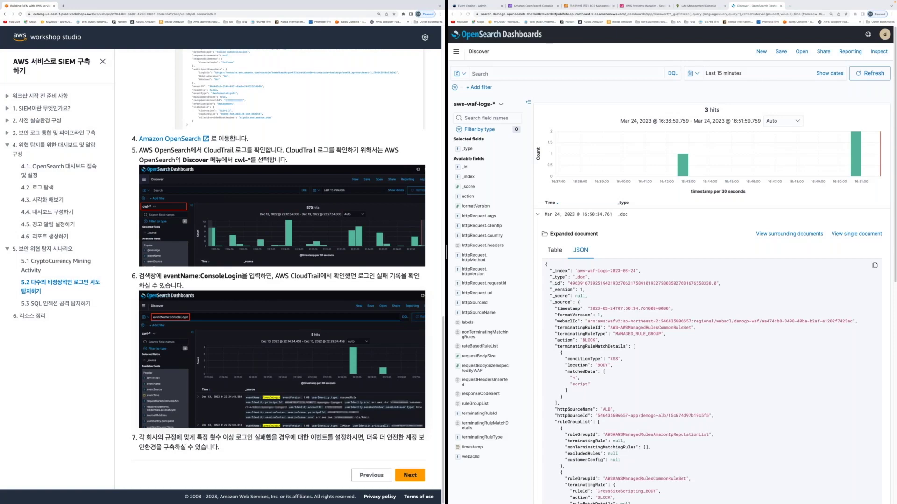
click(31, 261)
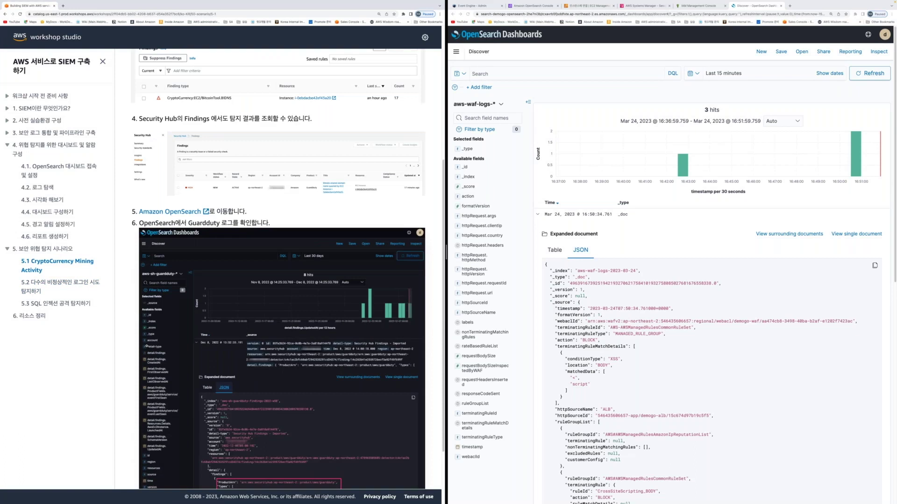
click(41, 316)
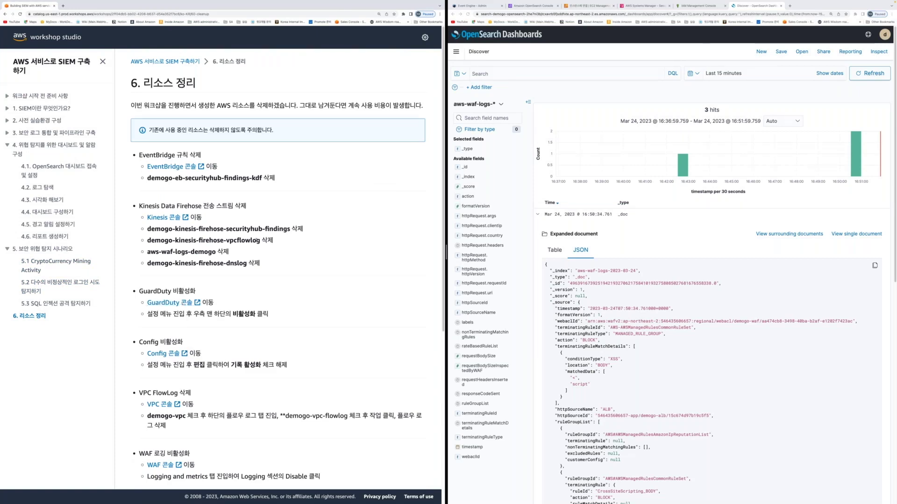
middle_click(751, 9)
Close the IAM role and Session Manager tabs and return to the demogo-opensearch domain tab
click(725, 6)
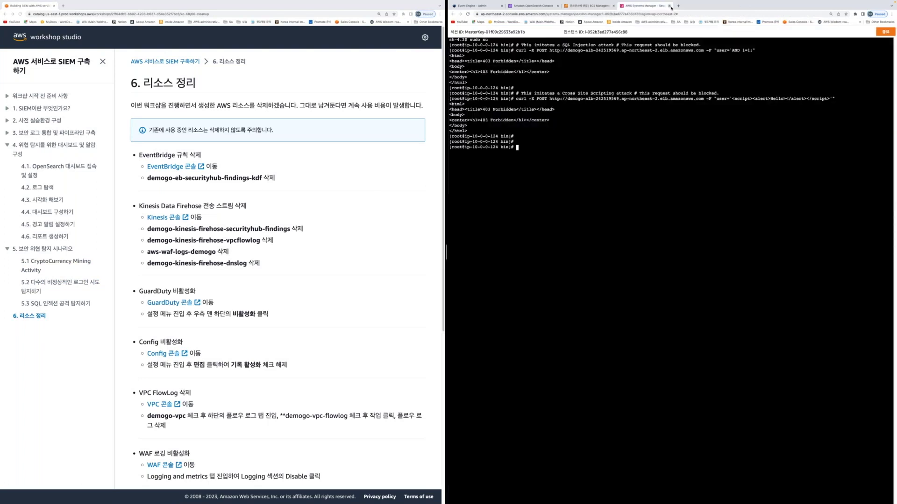
click(670, 5)
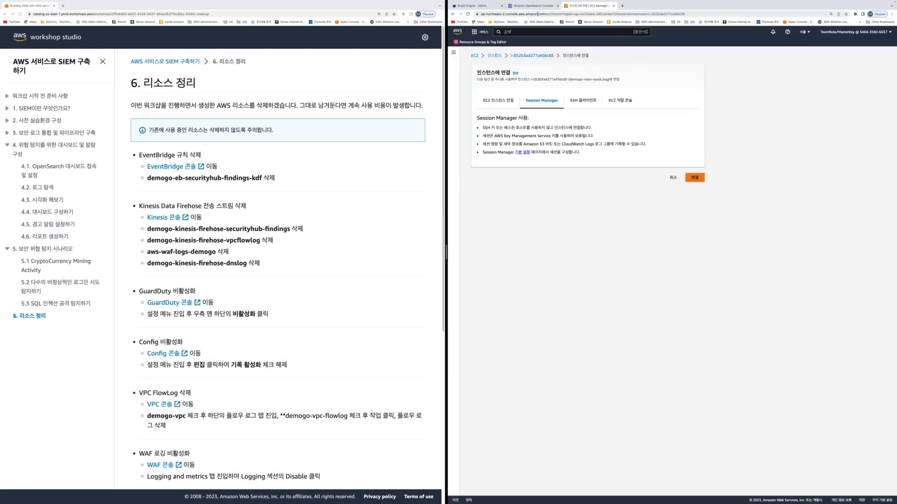
click(536, 6)
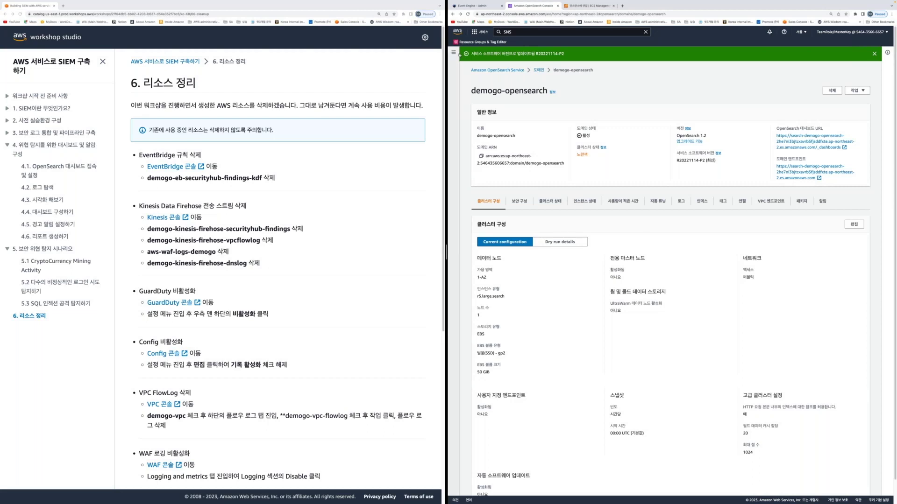
Find the EventBridge rule cleanup step in the workshop guide and search the console for 'eventbridge'
click(174, 184)
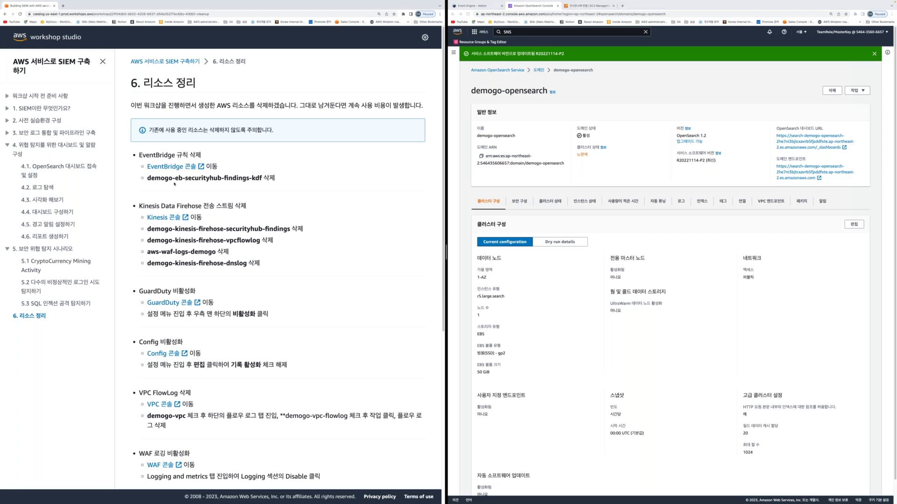
scroll(174, 183, down, 3)
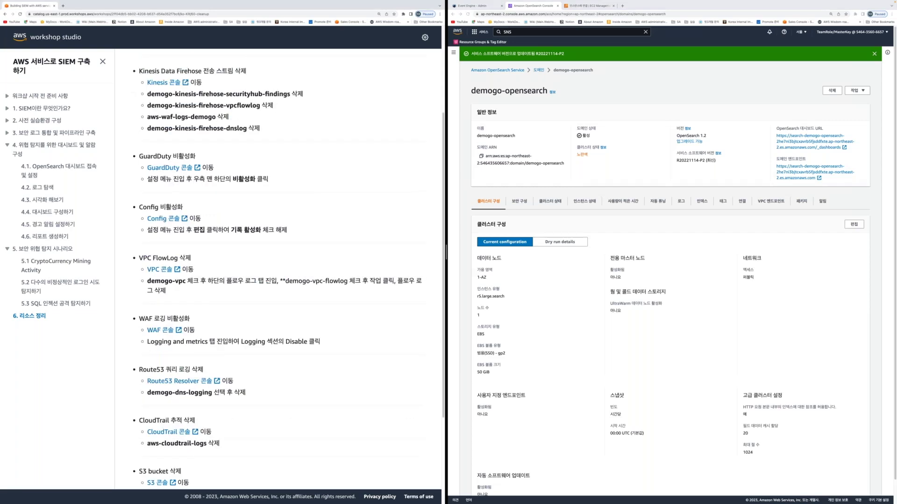
scroll(175, 193, up, 3)
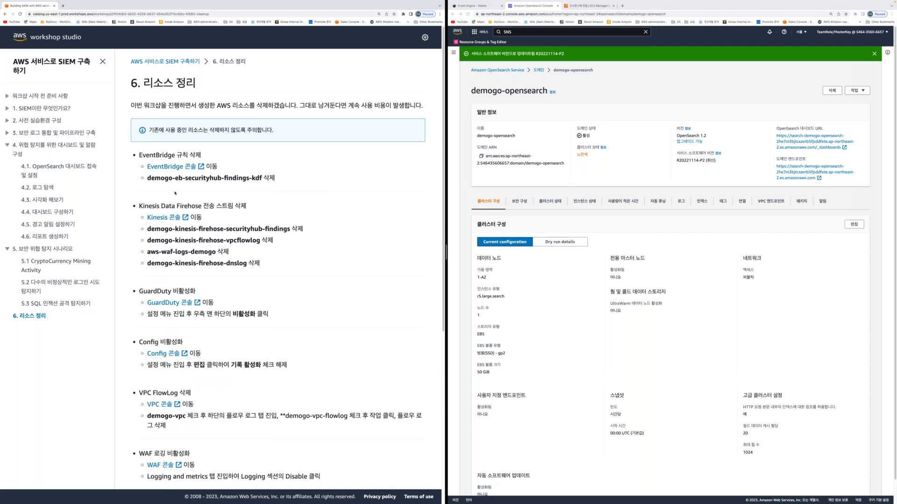
drag(140, 155, 183, 154)
click(177, 148)
drag(120, 143, 311, 194)
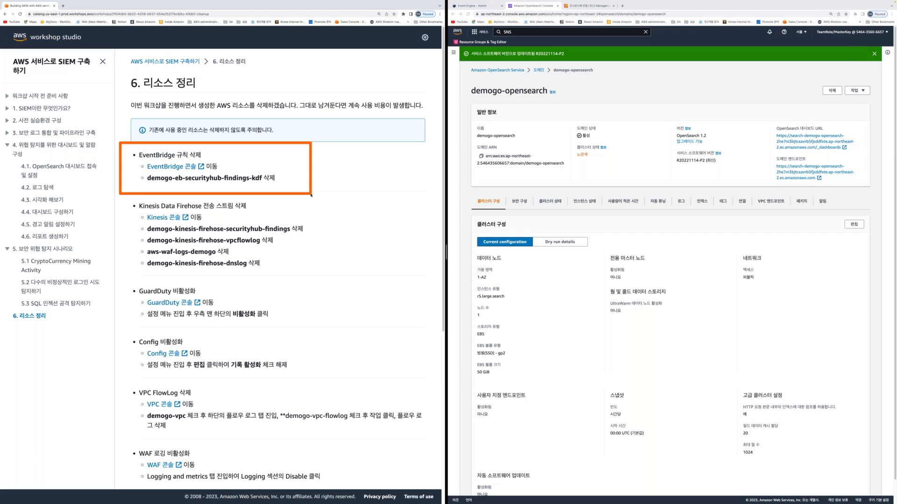
click(583, 32)
text(event)
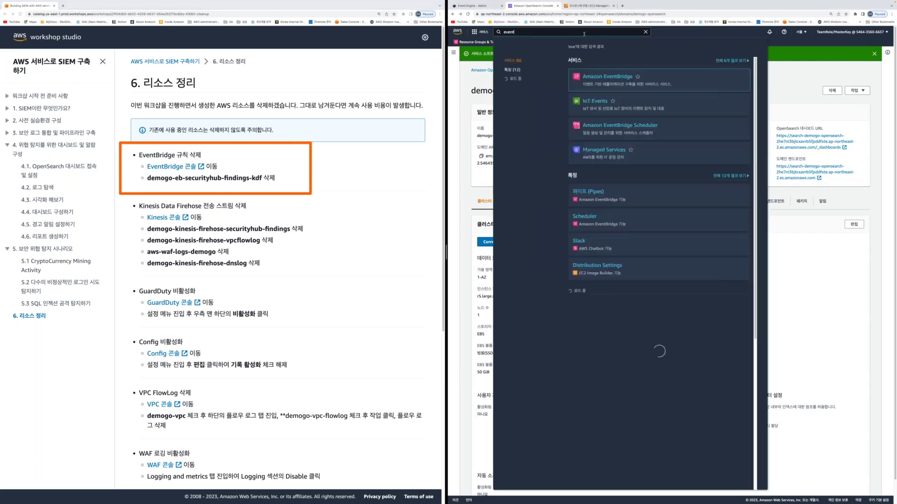
text(bridge)
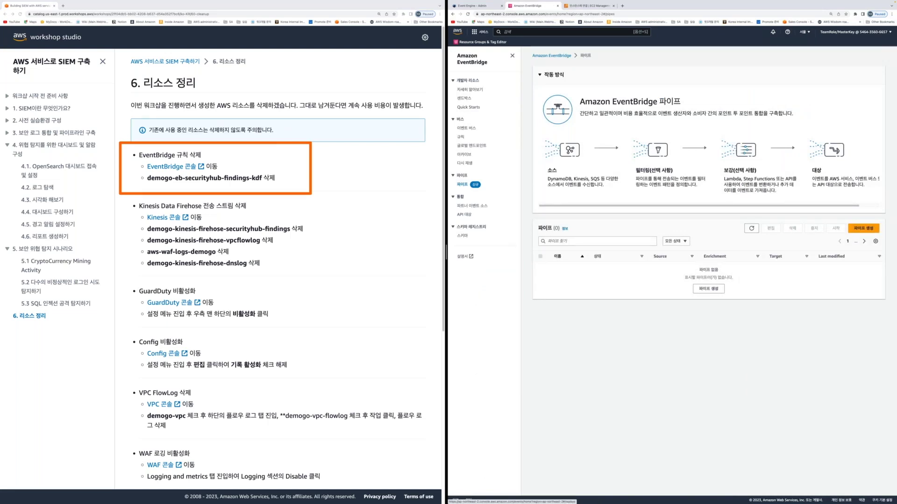
Disable the demogo-eb-securityhub-findings-kdf rule
click(540, 228)
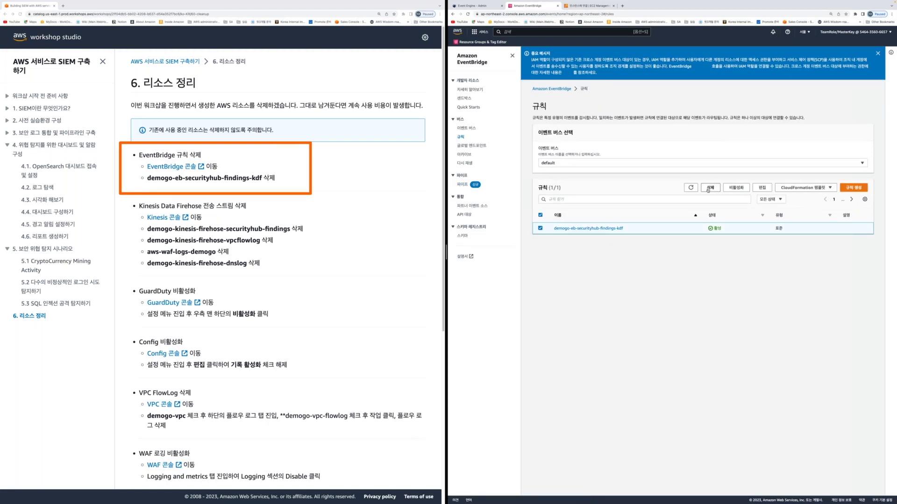
click(736, 187)
click(741, 281)
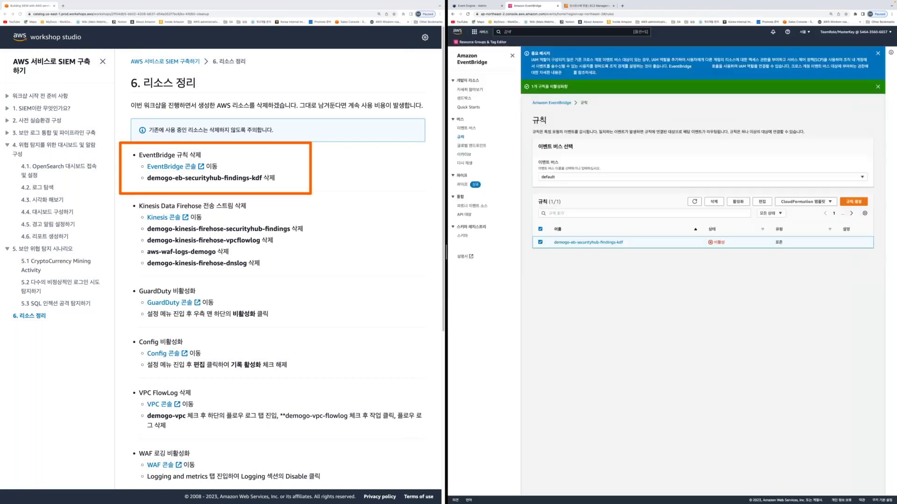
Delete the disabled rule by pasting its name into the confirmation field
click(713, 201)
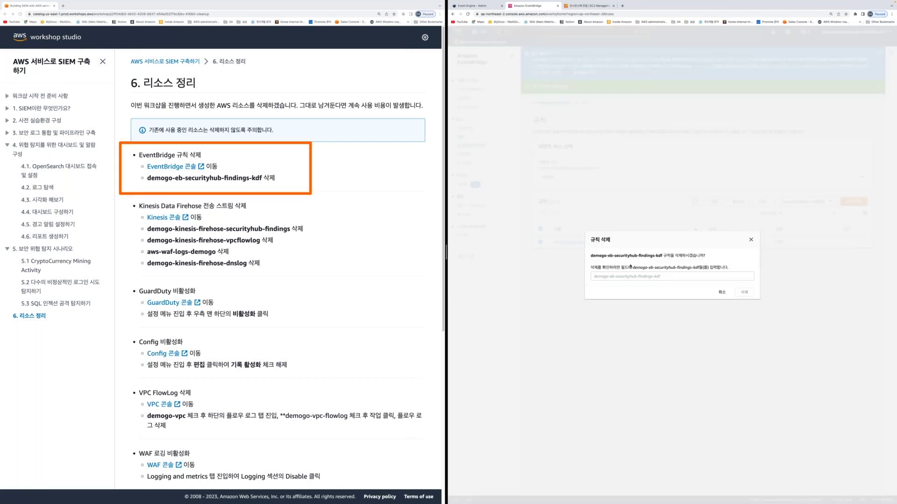
drag(630, 267, 700, 268)
key(ctrl+c)
click(639, 277)
key(ctrl+v)
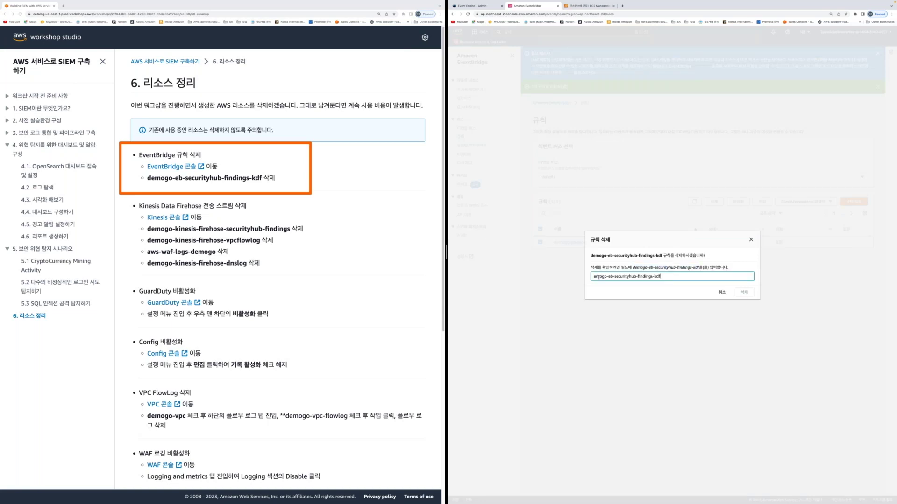
key(Tab)
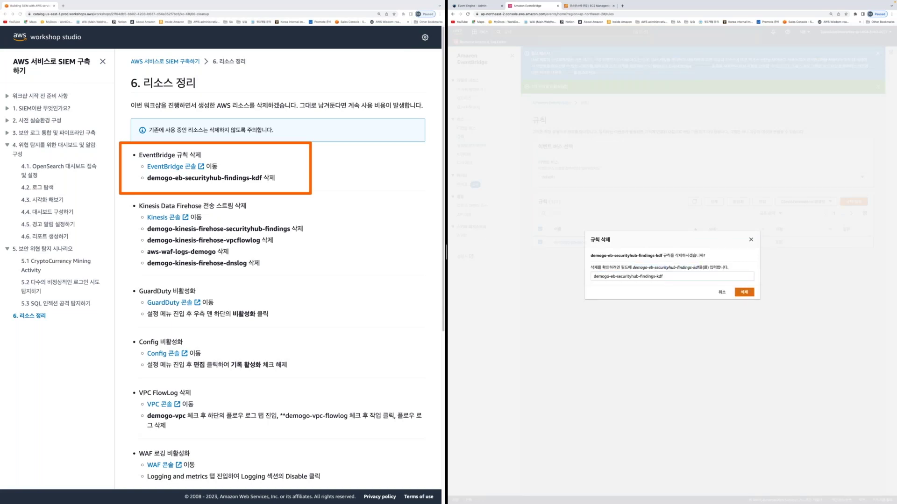
key(Return)
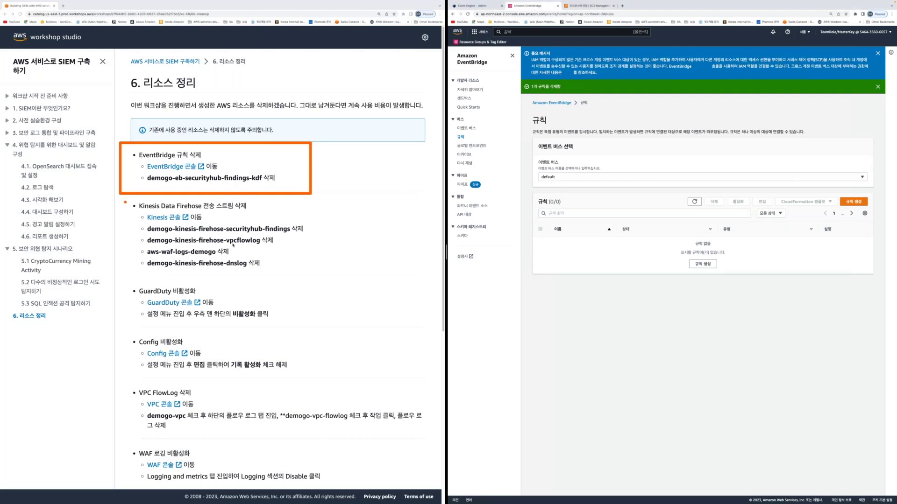
click(537, 32)
Open Kinesis Data Firehose and delete the aws-waf-logs-demogo delivery stream, pasting its name to confirm
text(di)
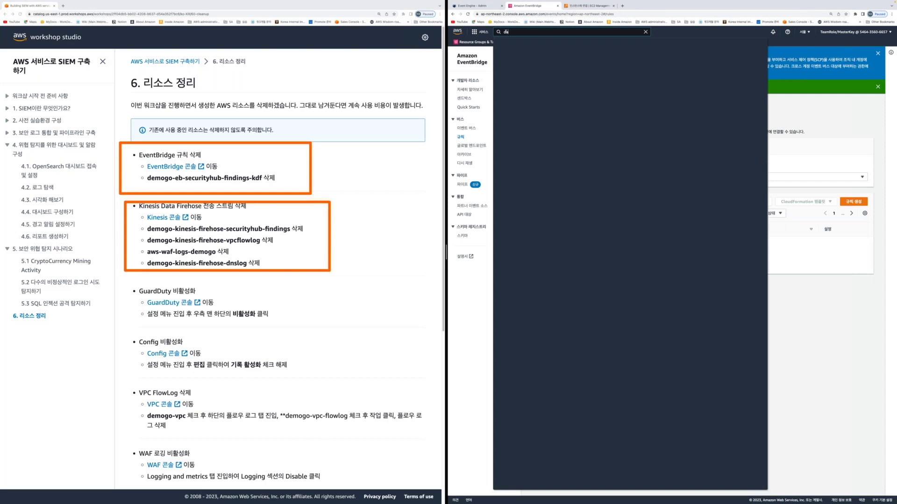
key(Return)
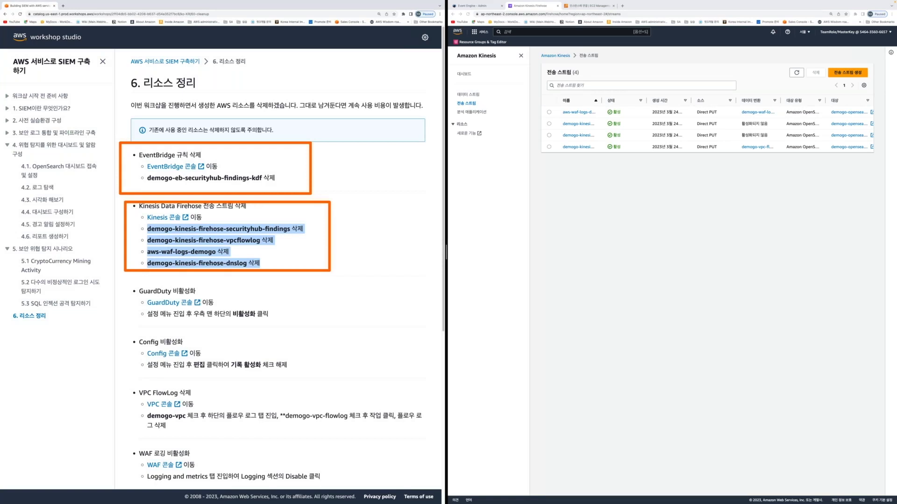
click(549, 112)
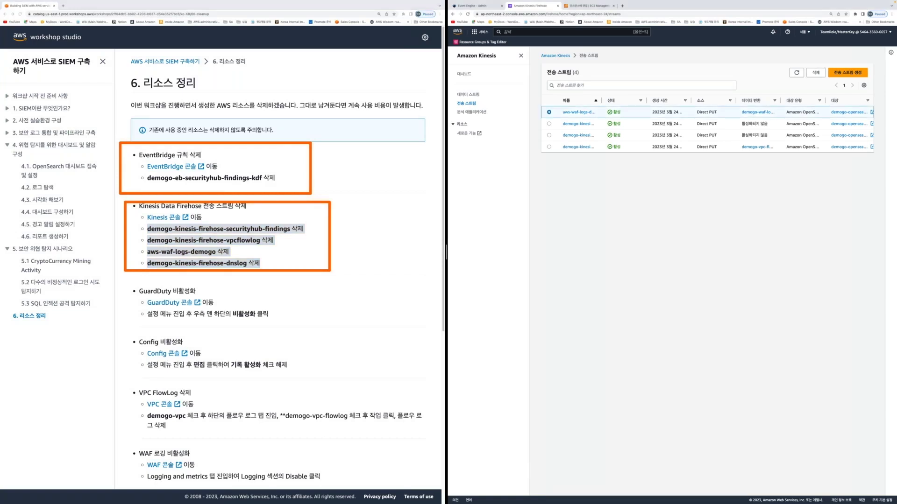
click(815, 73)
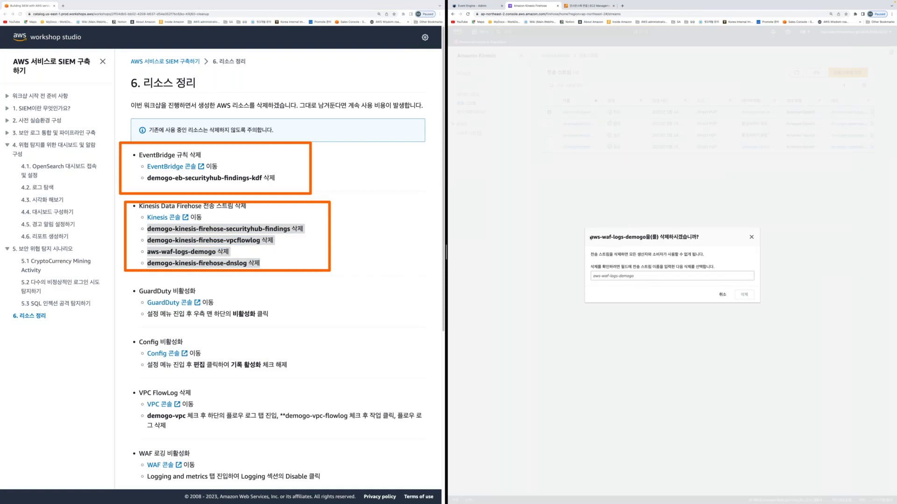
drag(590, 238, 646, 238)
key(super+c)
click(593, 276)
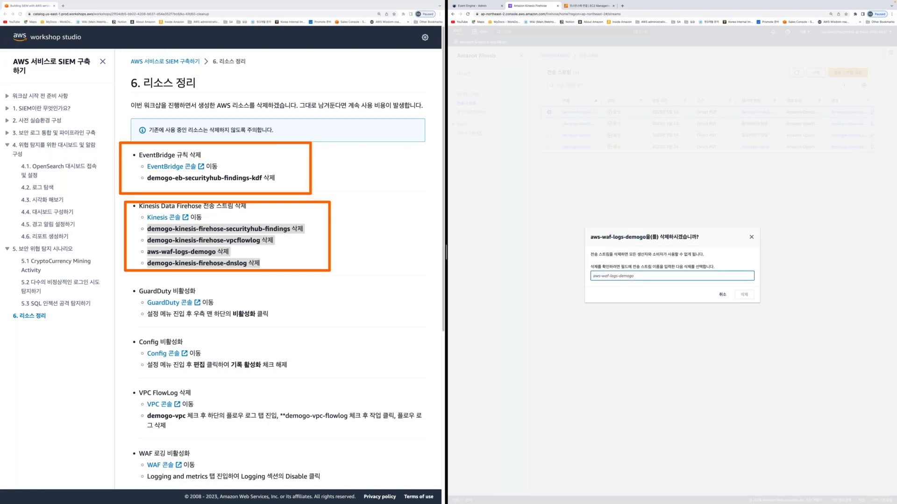
key(super+v)
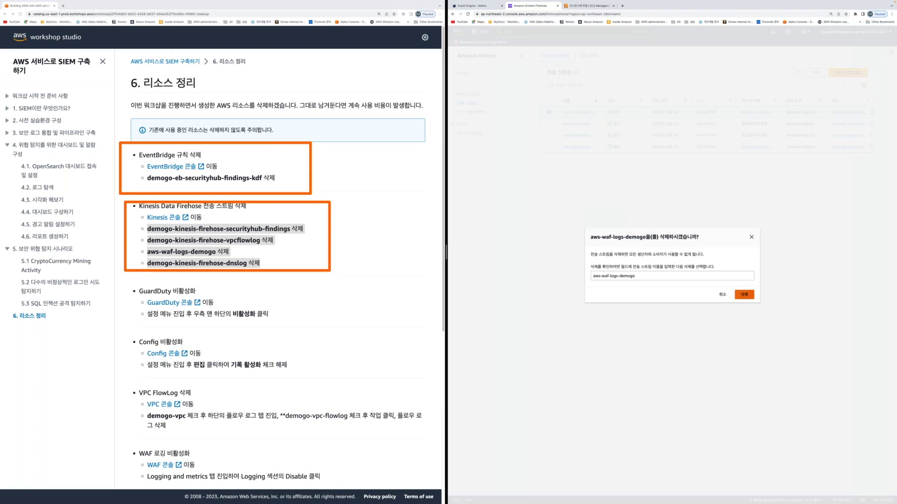
key(Return)
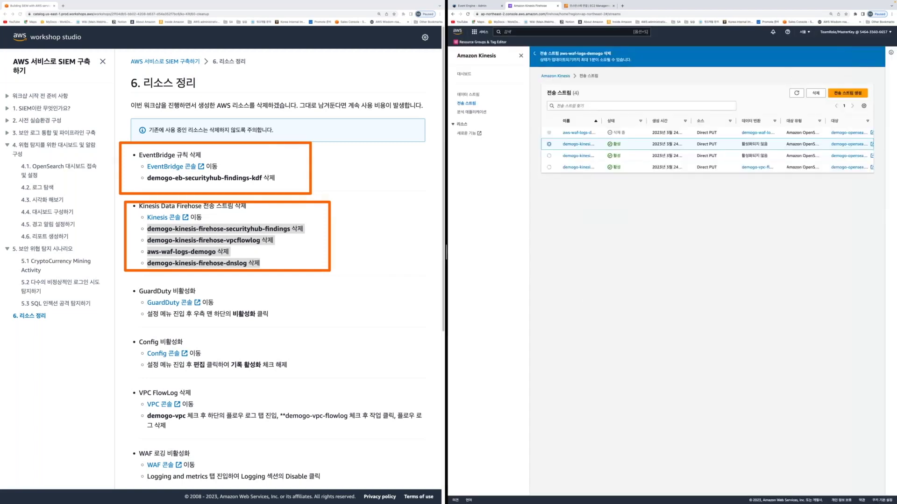
Delete the demogo-kinesis-firehose-dnslog and demogo-kinesis-firehose-securityhub-findings streams, confirming each by name
click(815, 93)
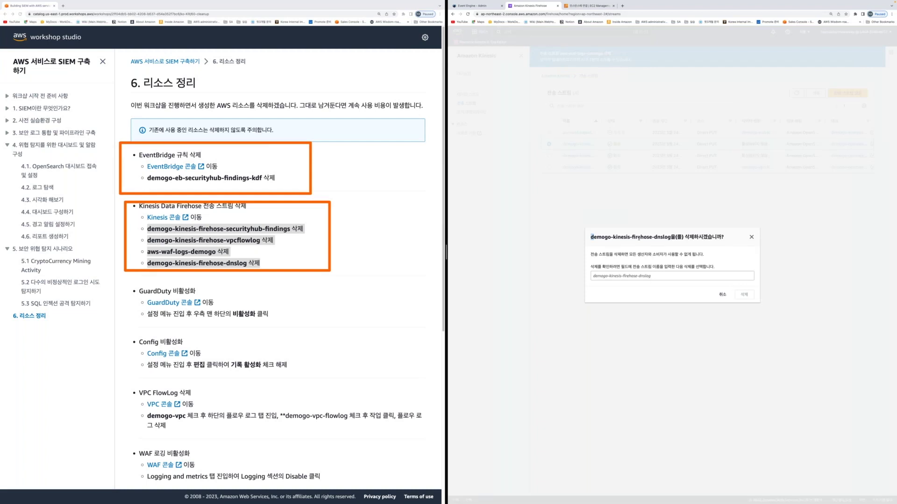
click(640, 277)
text(demogo-kinesis-firehose-dnslog)
key(Return)
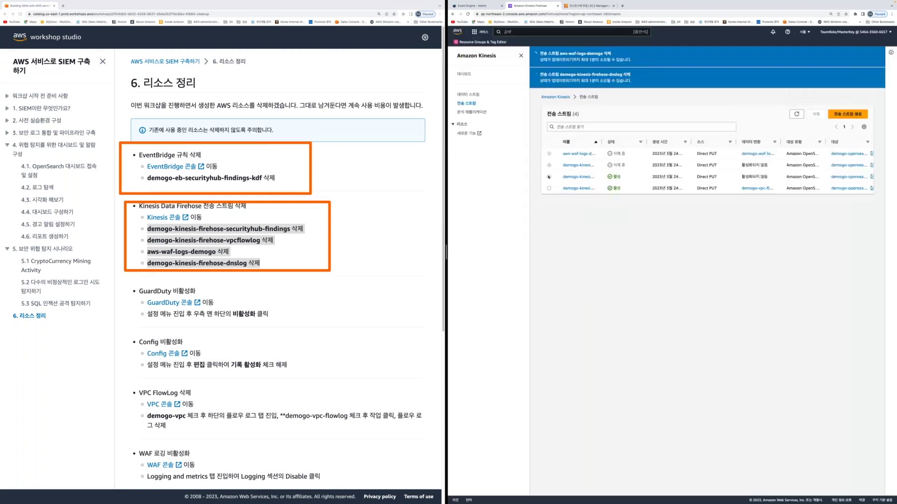
click(549, 176)
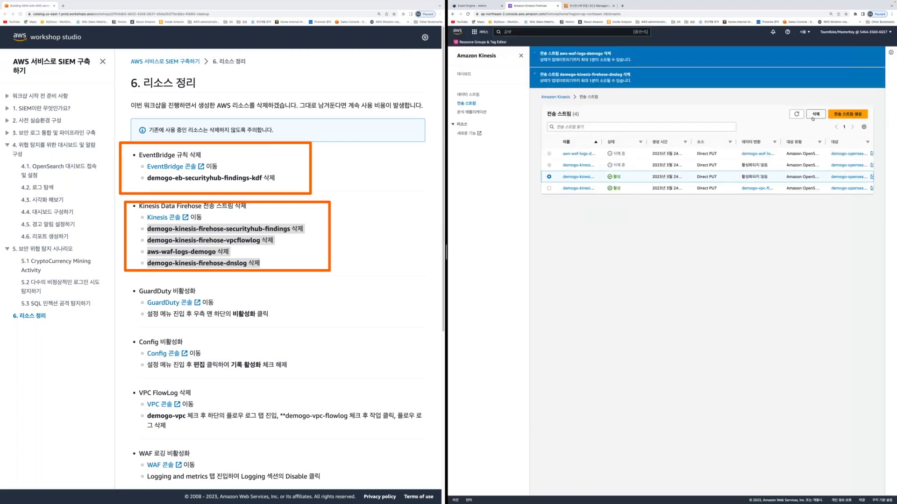
click(814, 116)
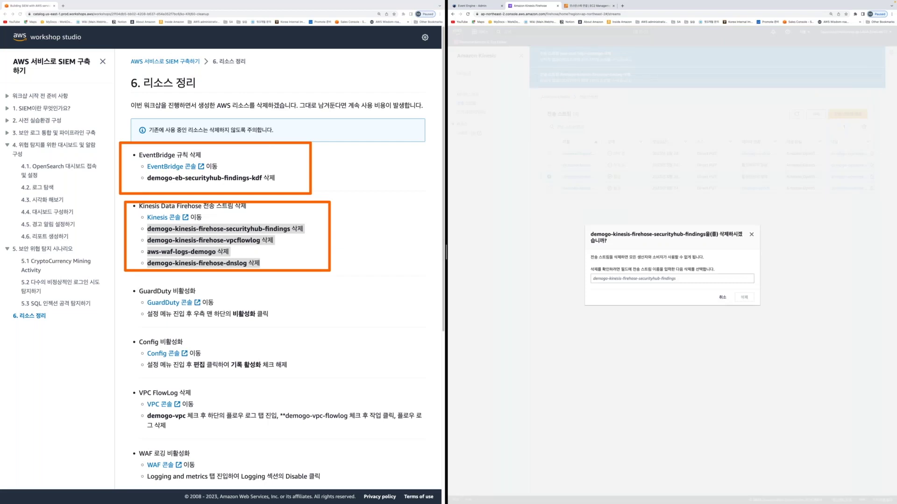
drag(590, 234, 680, 232)
click(593, 278)
text(demogo-kinesis-firehose-securityhub-findings)
key(Return)
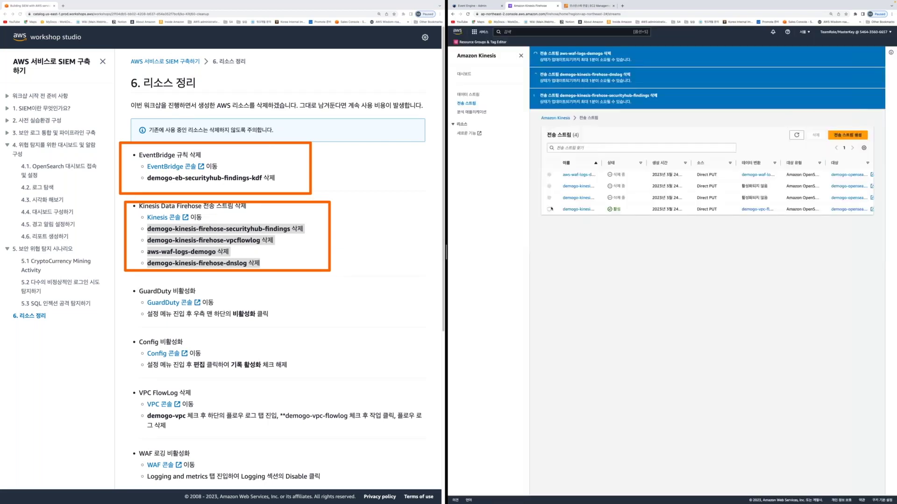
Delete the demogo-kinesis-firehose-vpcflowlog stream, confirming with its copied name
click(549, 210)
click(815, 135)
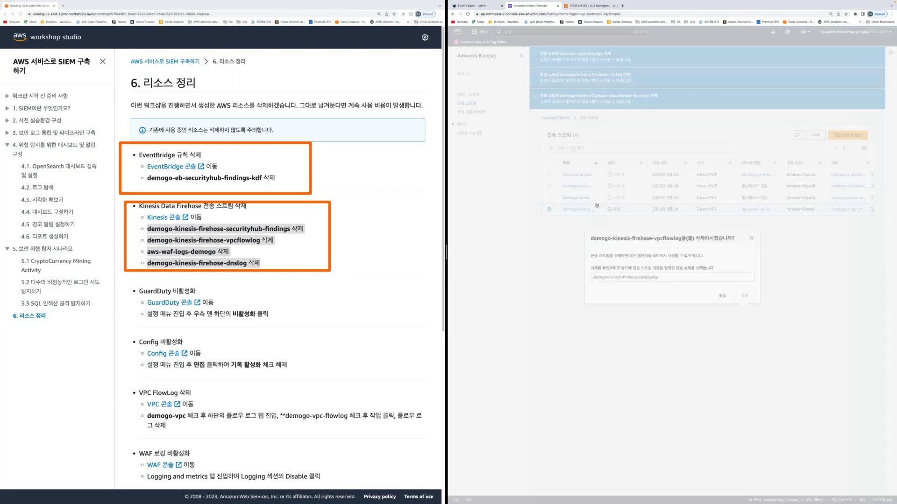
drag(590, 237, 680, 237)
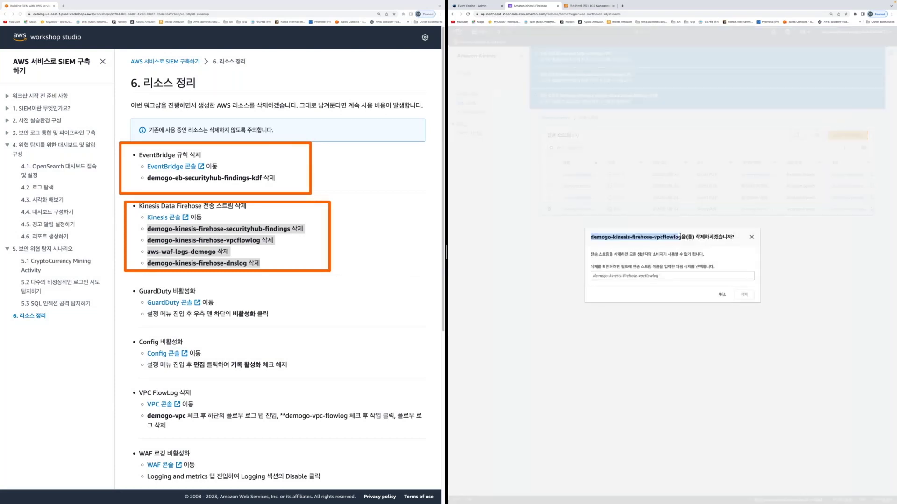
key(ctrl+c)
key(ctrl+v)
key(Return)
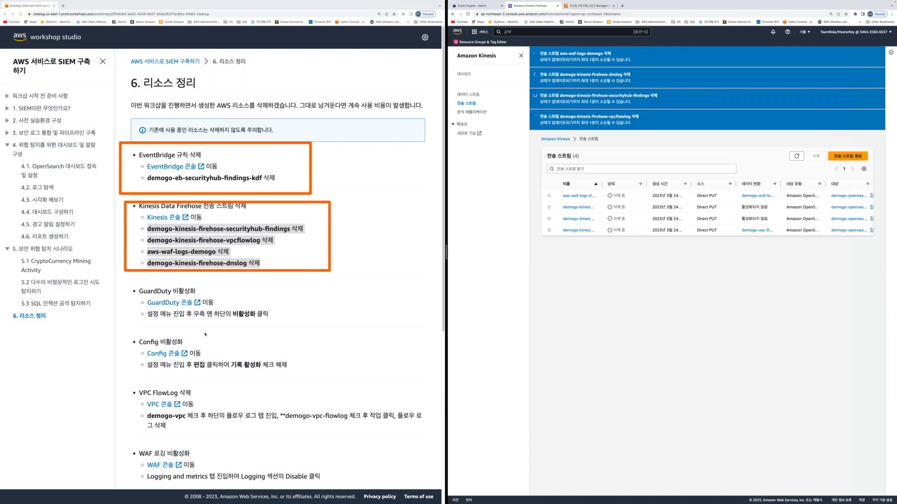
scroll(205, 335, down, 2)
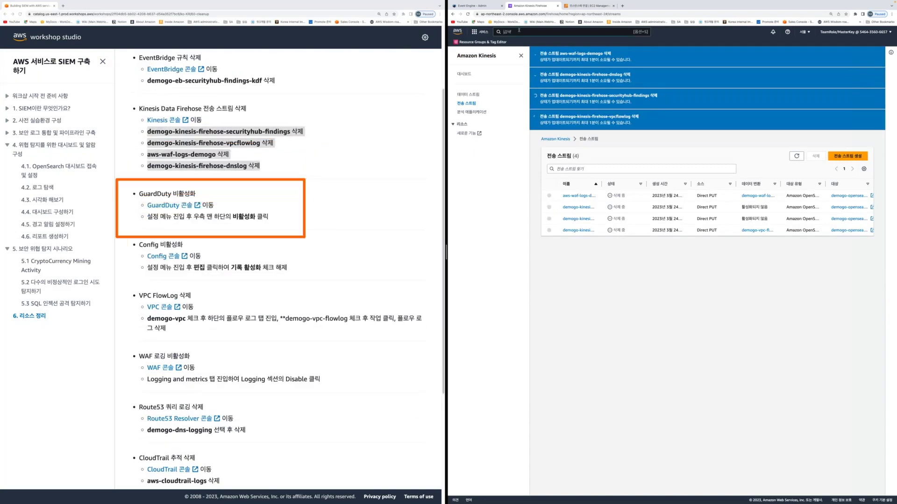
Open GuardDuty via console search and disable it from its Settings page
text(guardduty)
key(Return)
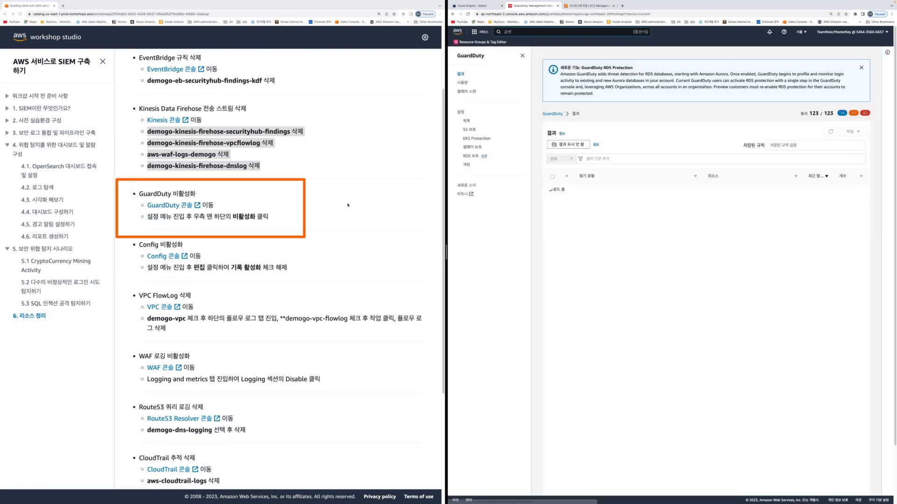
click(347, 204)
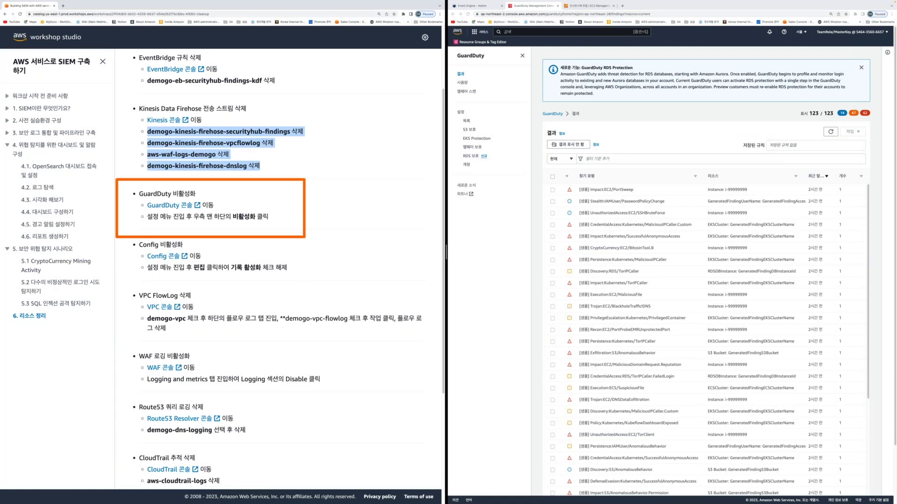
click(596, 129)
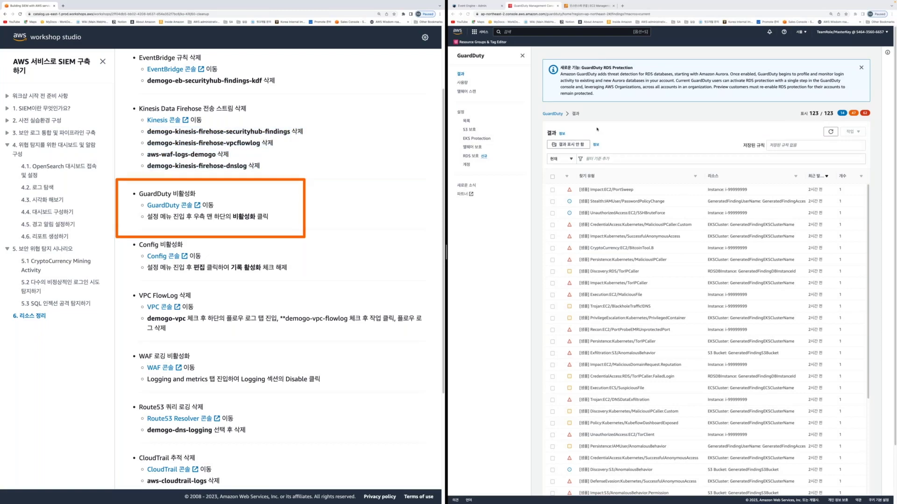
scroll(839, 464, down, 15)
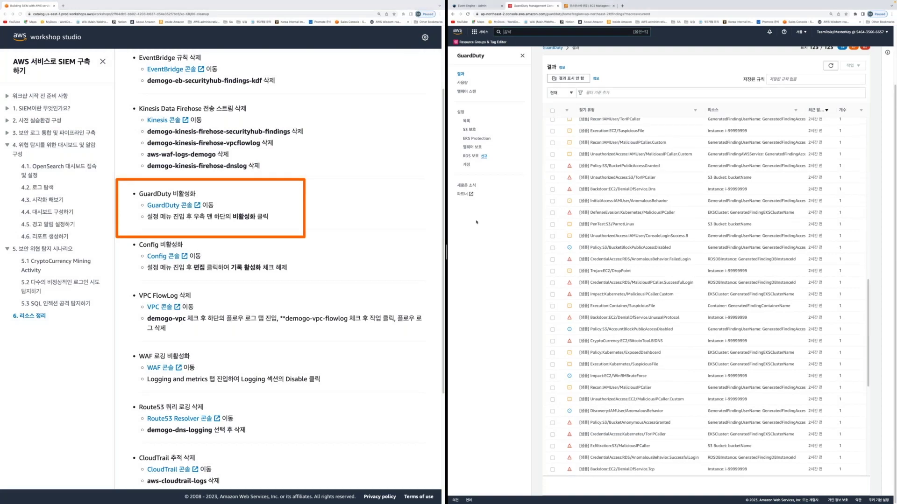
click(460, 112)
click(815, 402)
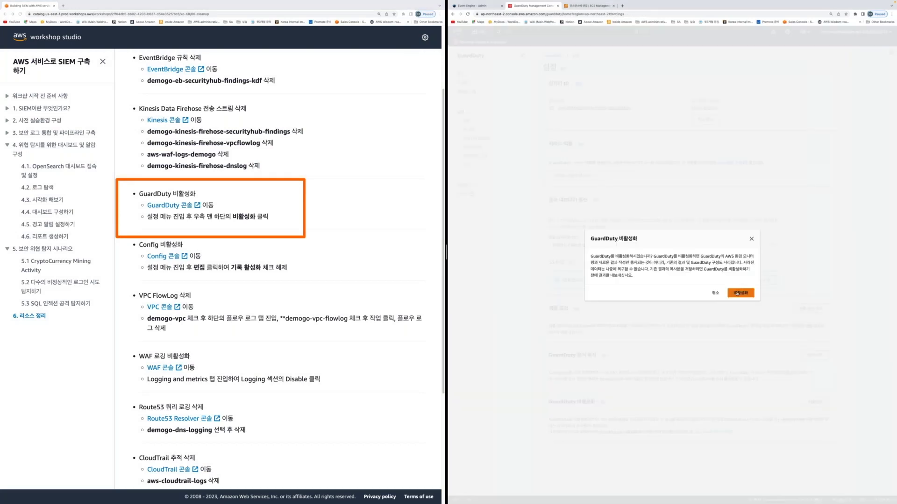
click(737, 293)
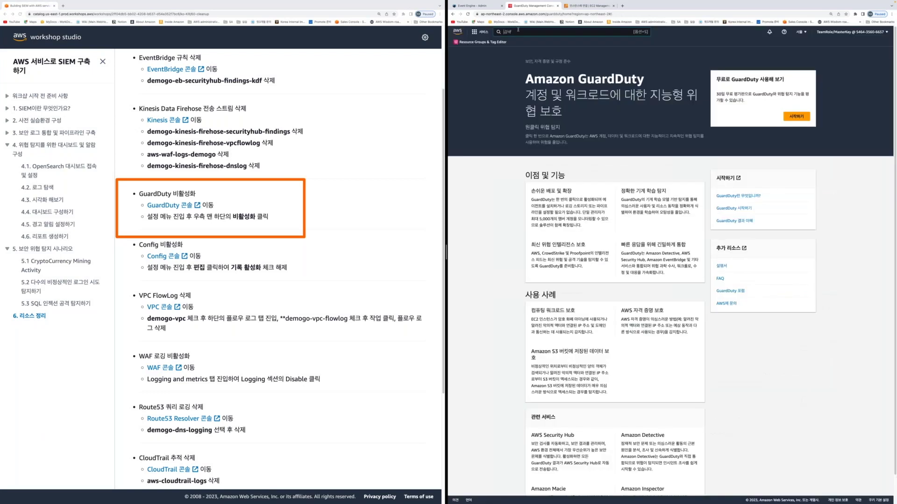
In AWS Config Settings, save the recorder with Enable recording unchecked and acknowledge the notice
text(config)
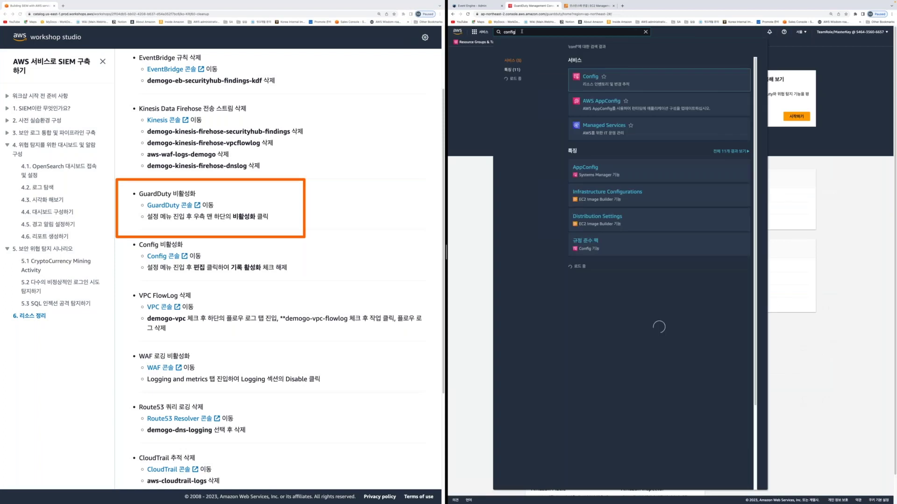
key(Return)
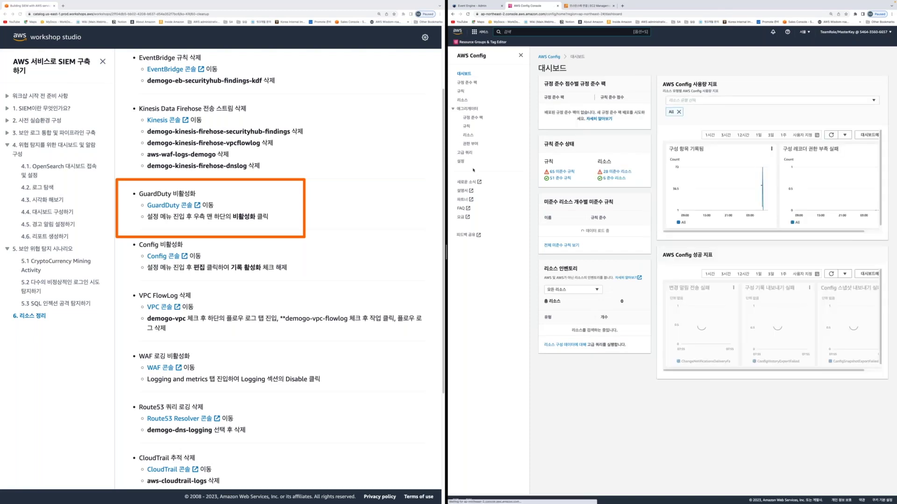
click(461, 161)
click(877, 83)
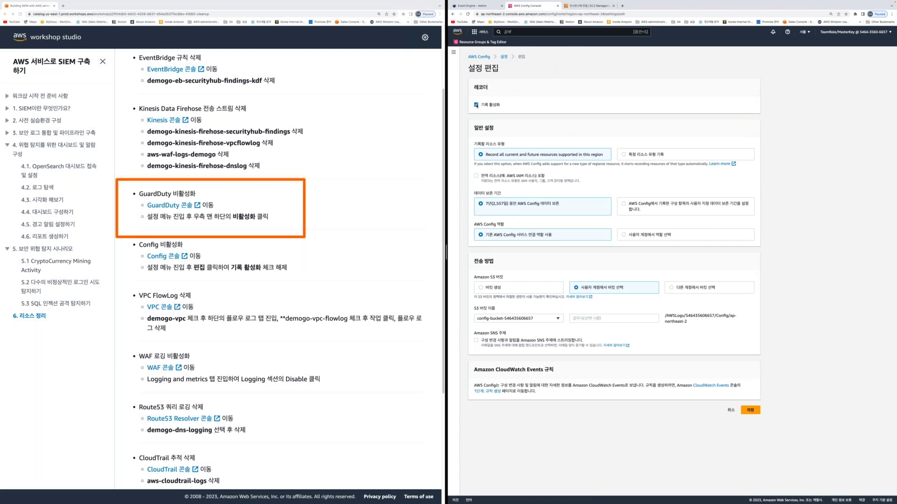
click(746, 412)
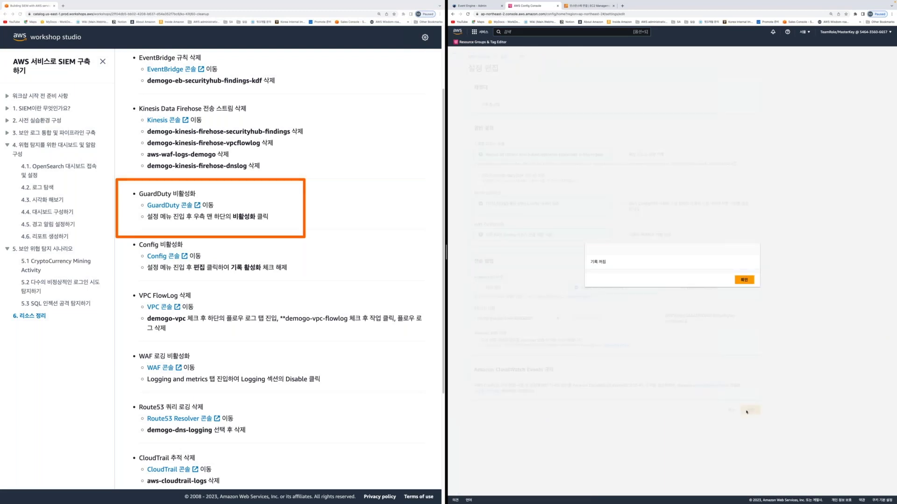
click(744, 280)
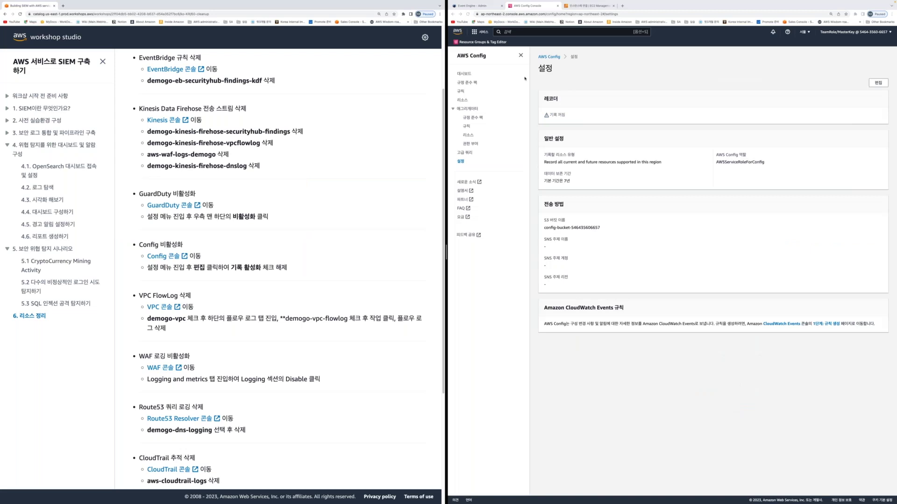
click(513, 32)
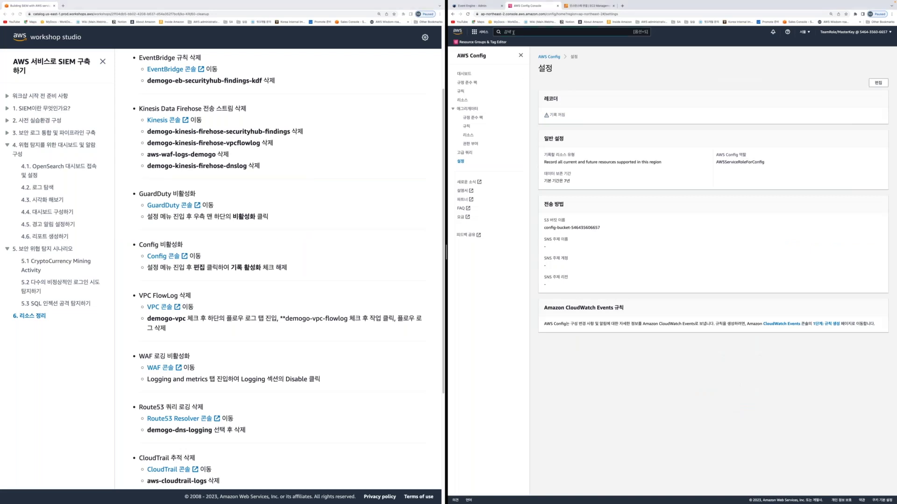
Open the VPC console and show the flow logs of demogo-vpc
text(vpc)
key(Return)
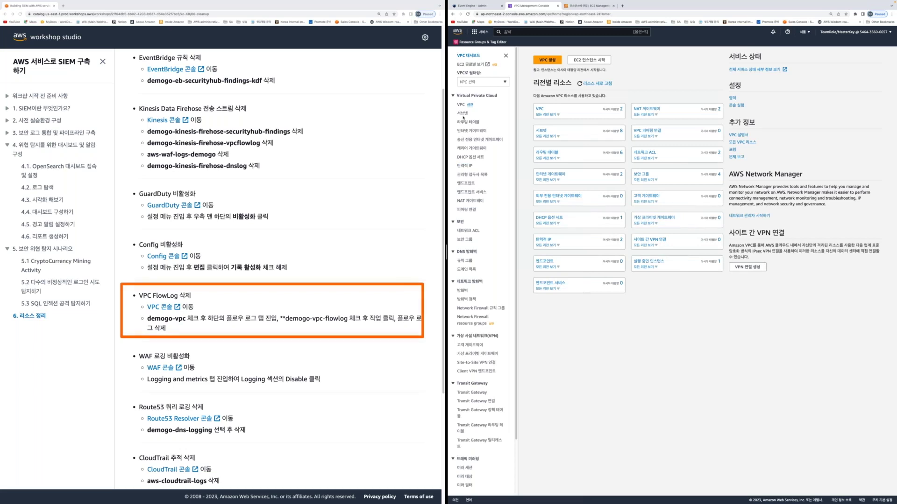
click(461, 105)
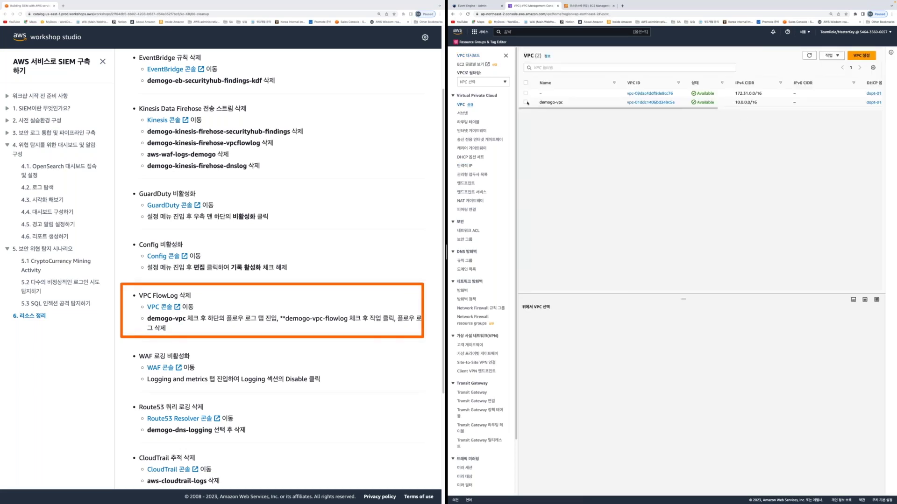
click(526, 102)
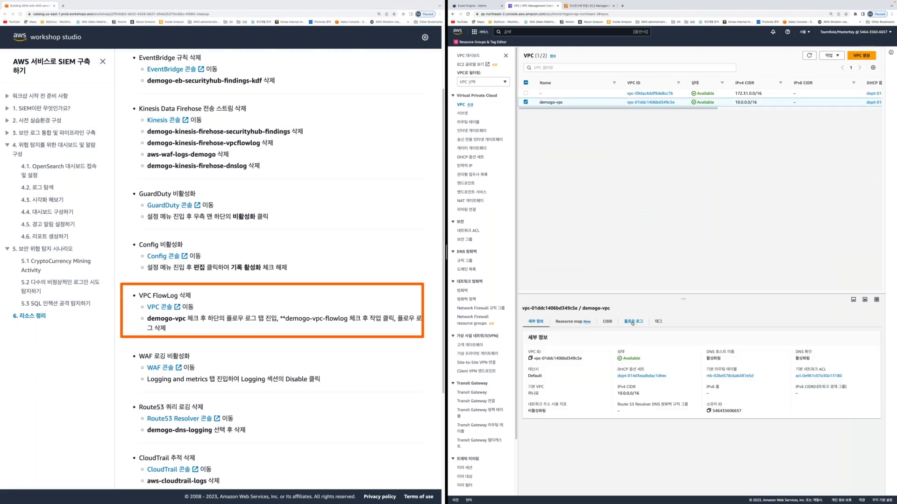
click(632, 322)
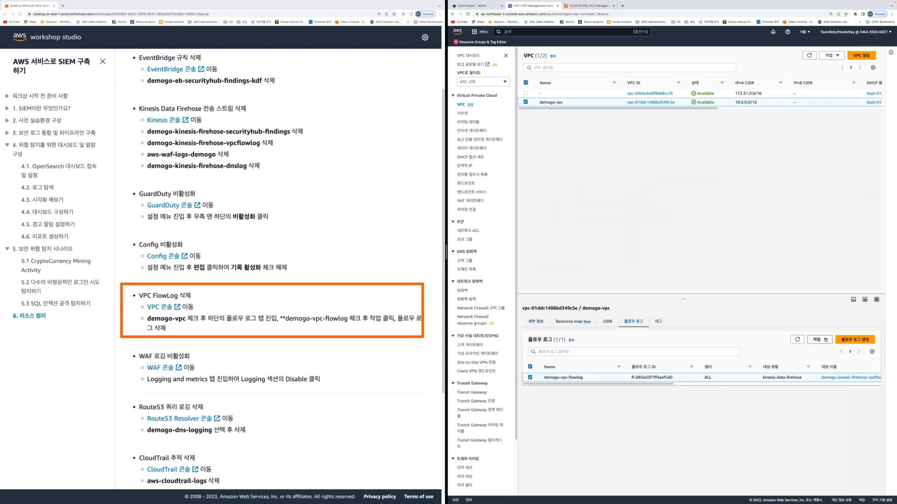
Delete the demogo-vpc-flowlog flow log, confirming with '삭제', then search for 'Waf'
click(825, 340)
click(819, 351)
click(586, 303)
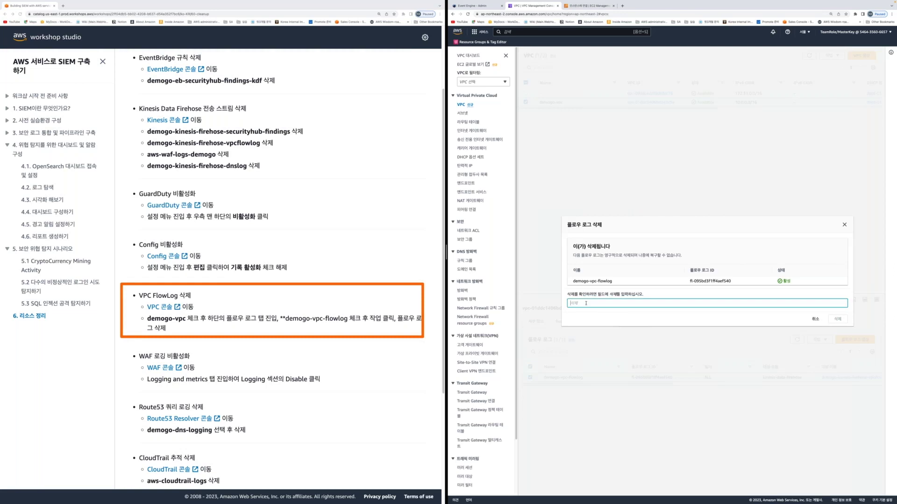
text(삭제)
key(Return)
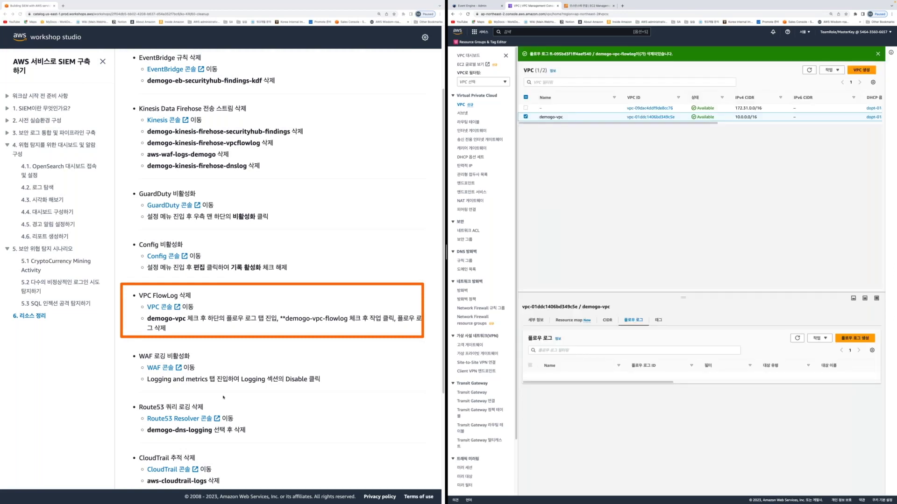
click(530, 33)
text(Waf)
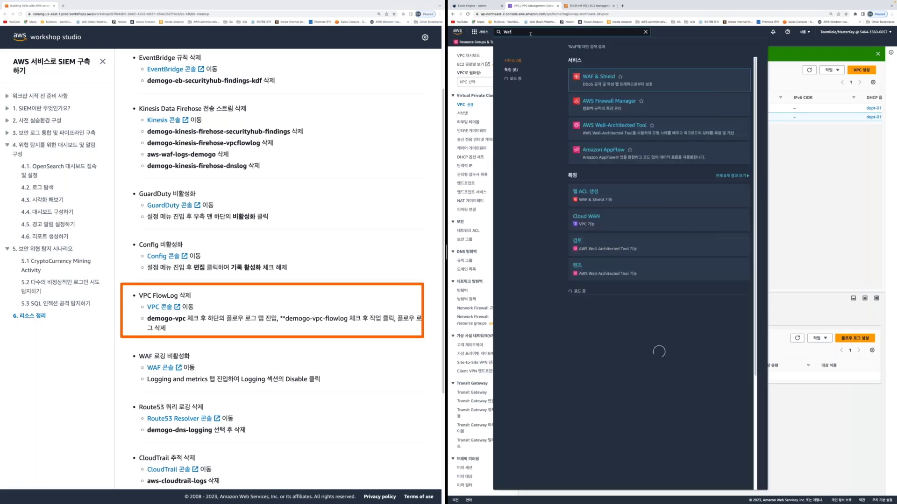
Open AWS WAF & Shield and check the empty Web ACLs list for US East (N. Virginia)
key(Return)
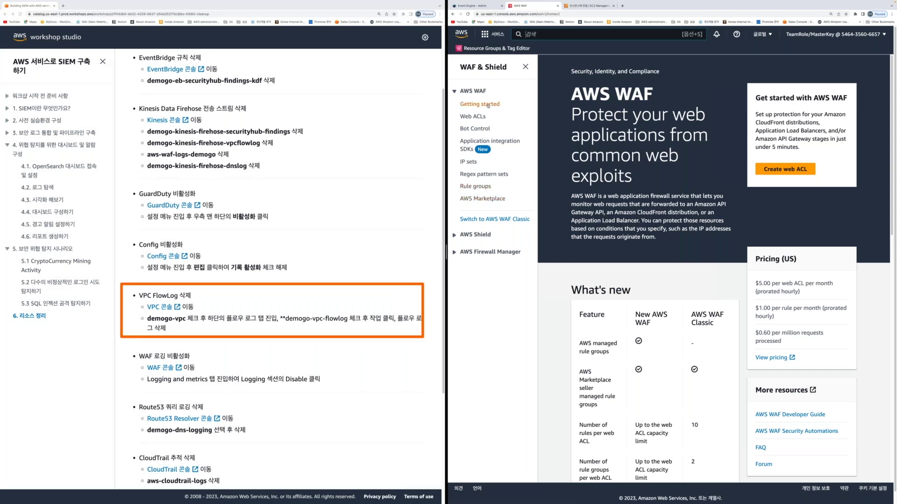
click(472, 116)
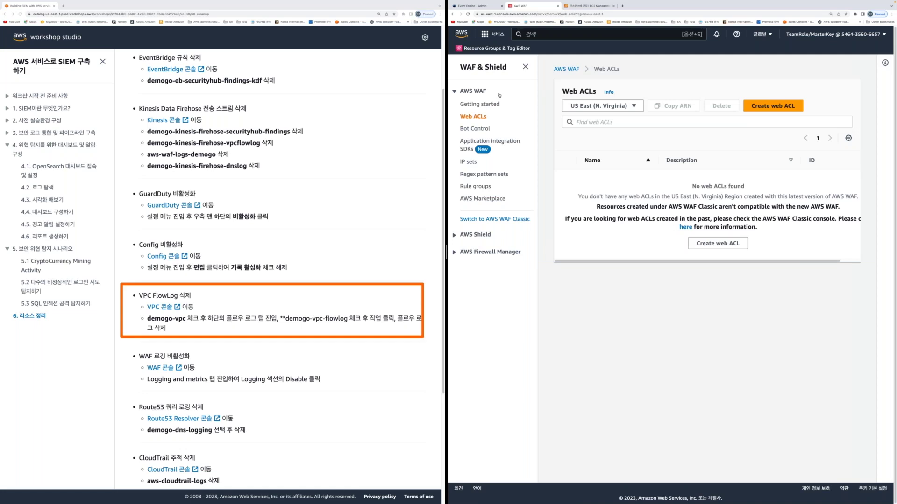
scroll(205, 361, down, 2)
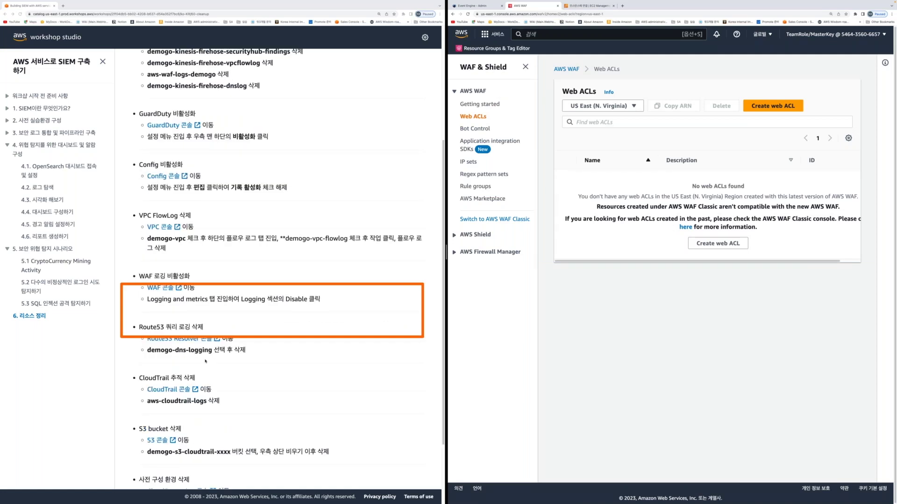
scroll(206, 361, down, 1)
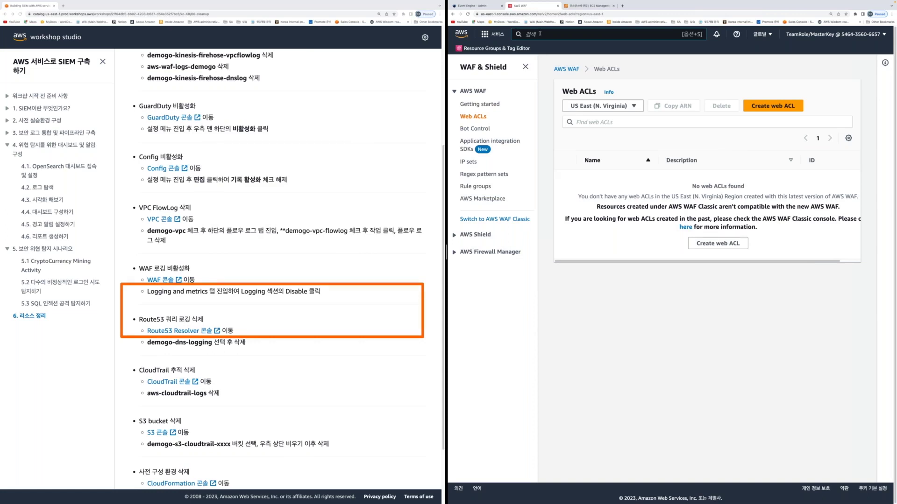
Open Route 53's Resolver query logging page, then search the console for 's3'
click(540, 34)
text(route)
key(Return)
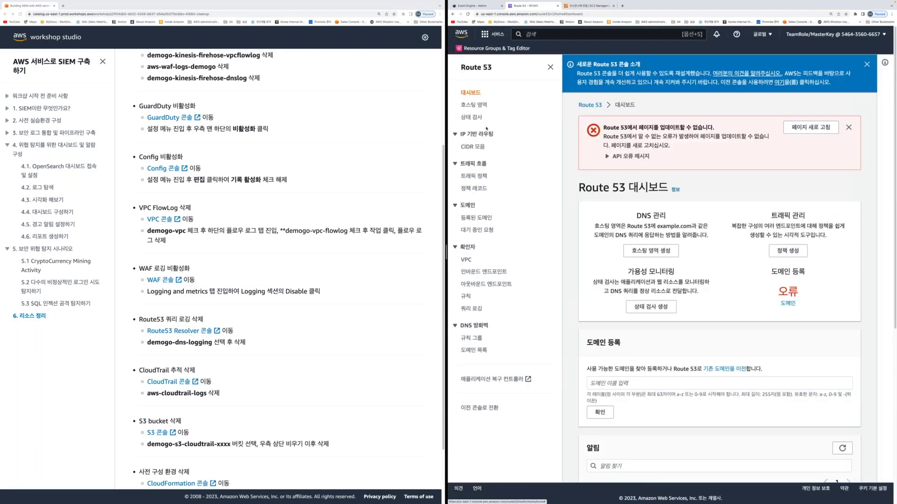
scroll(807, 245, down, 6)
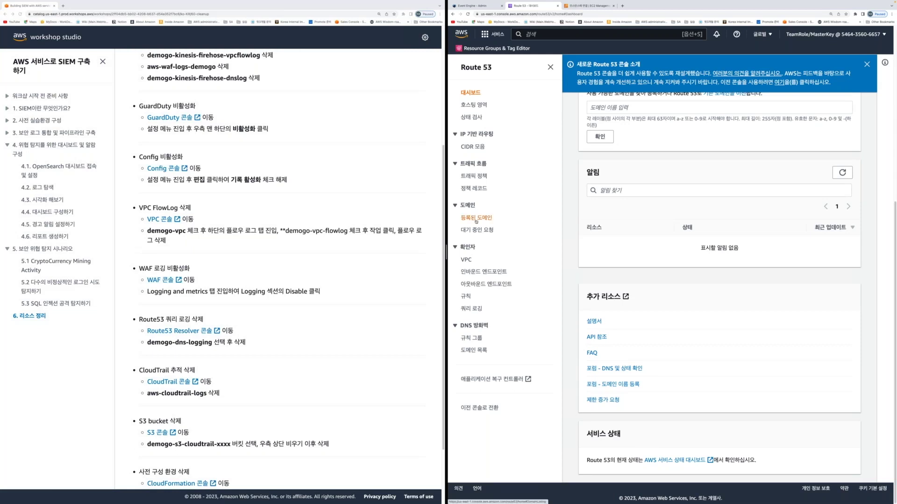
click(471, 309)
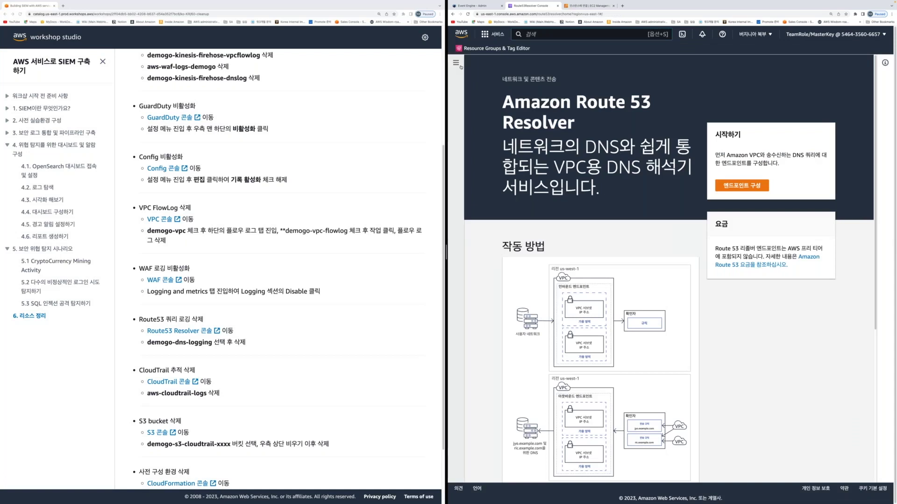
click(460, 67)
click(565, 36)
text(s3)
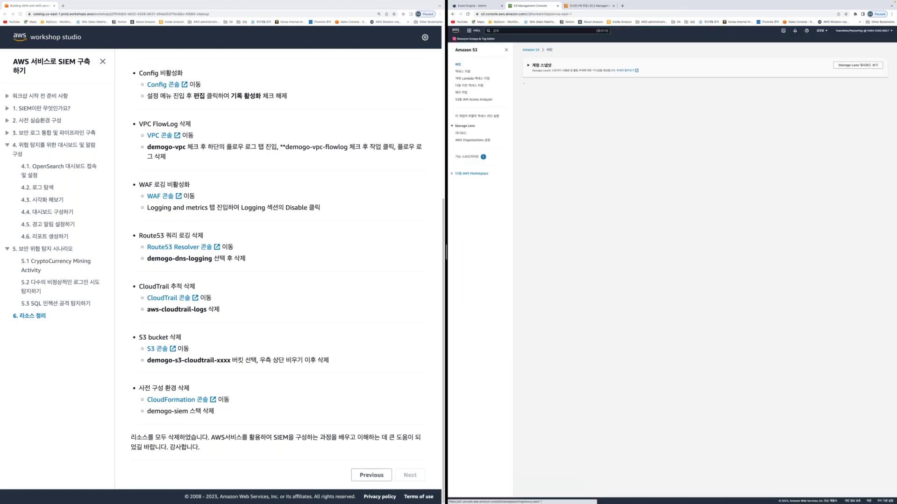
Select the config bucket and attempt to delete, then empty it
click(529, 124)
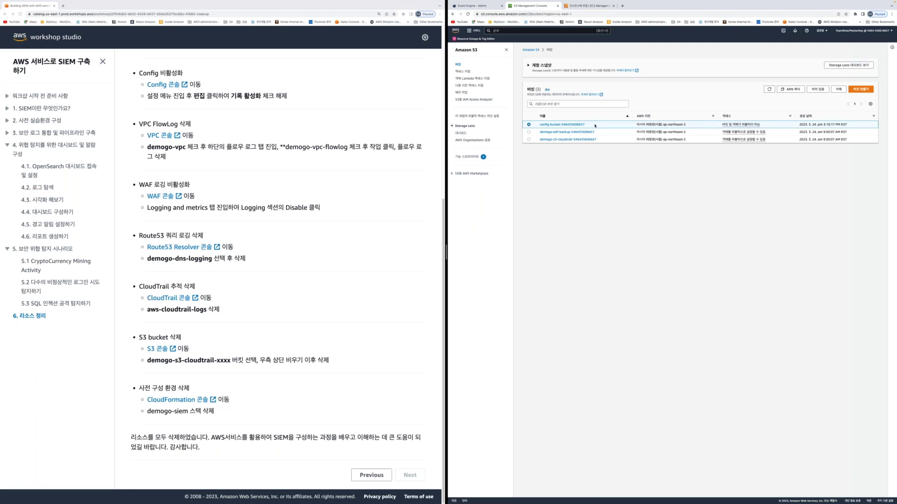
click(838, 89)
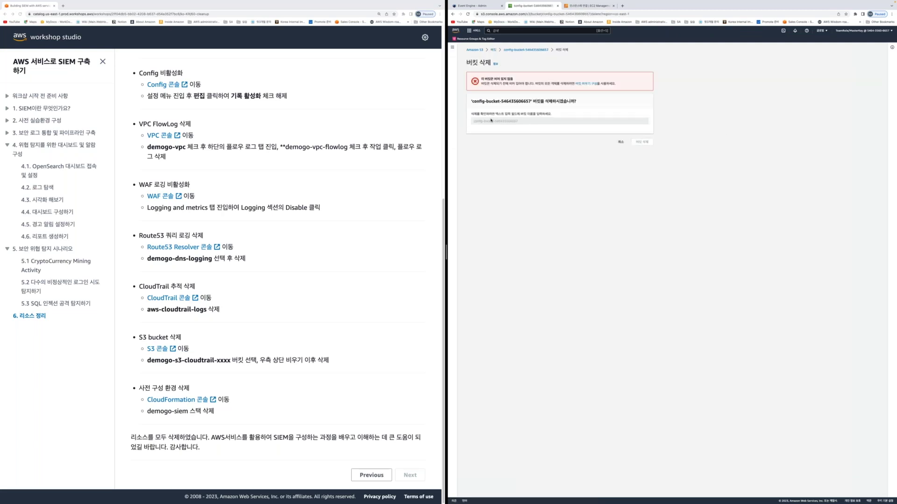
click(493, 49)
click(528, 124)
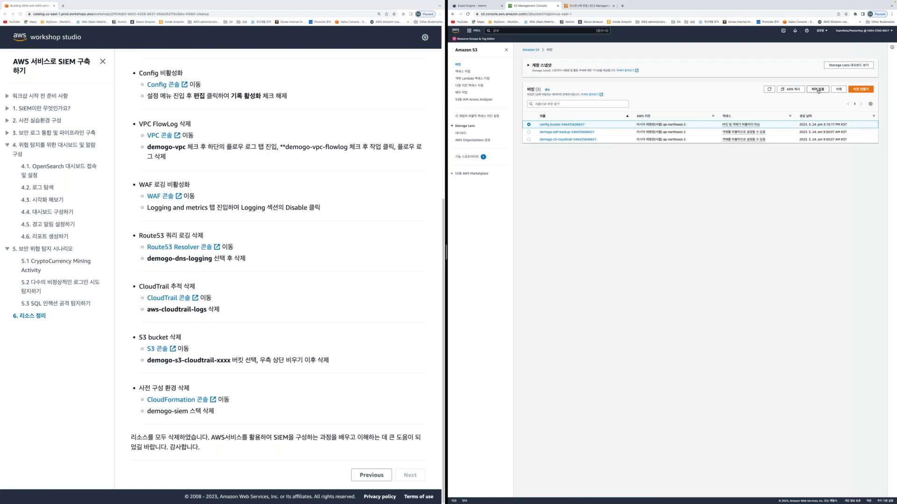
click(818, 91)
Empty the demogo-s3-cloudtrail bucket, confirming with '영구 삭제'
click(719, 139)
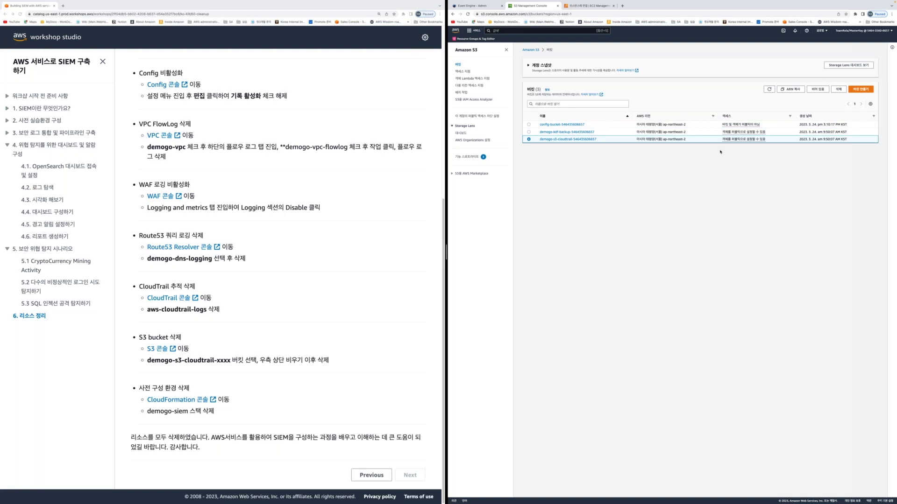
click(817, 90)
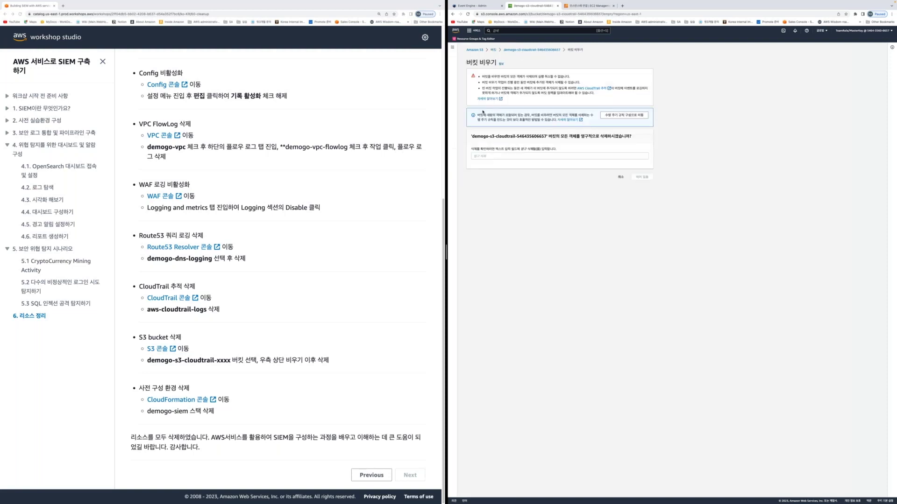
click(490, 156)
text(영)
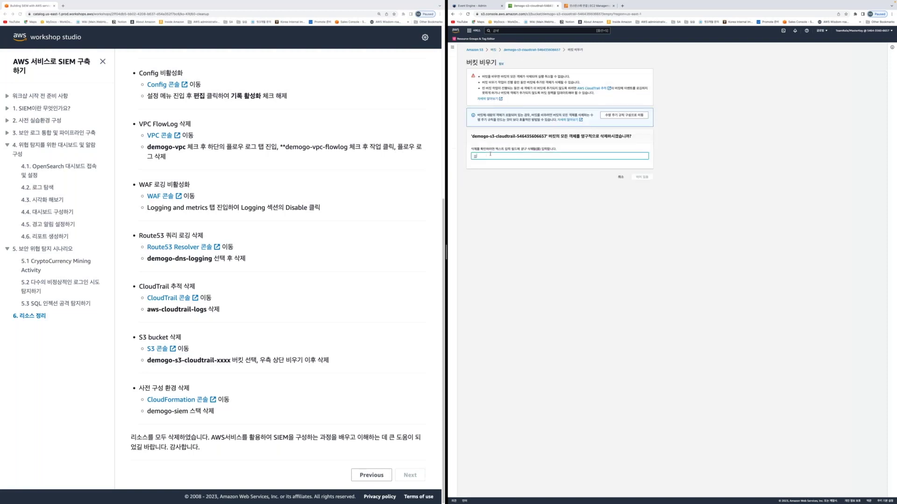
text(구 삭제)
click(641, 176)
Delete the emptied demogo-s3-cloudtrail bucket, then search for 'cloudformation'
click(880, 69)
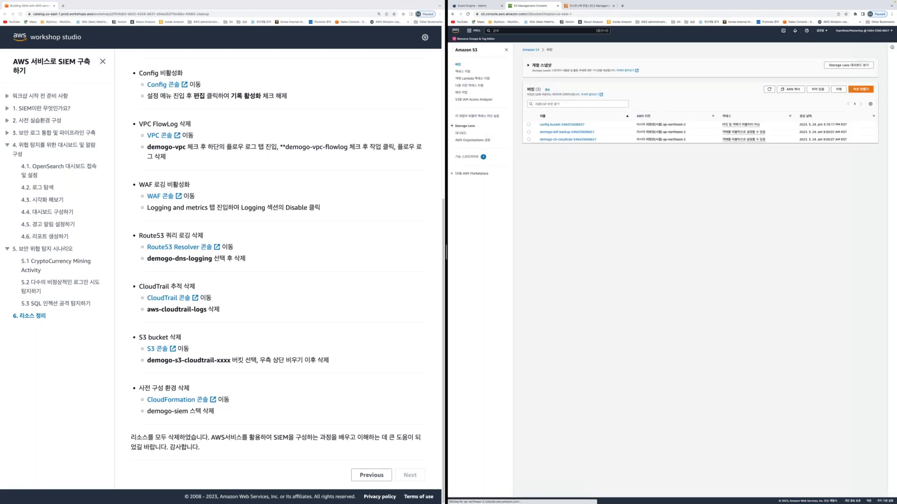
click(528, 139)
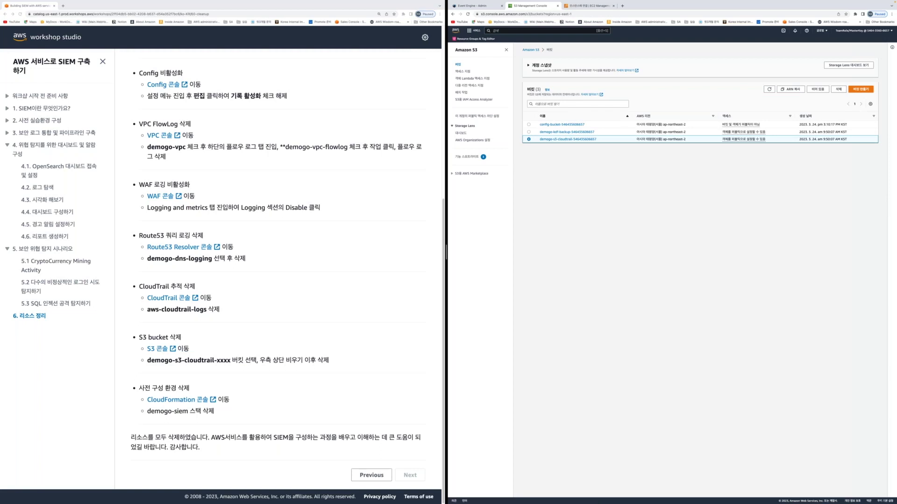
click(838, 88)
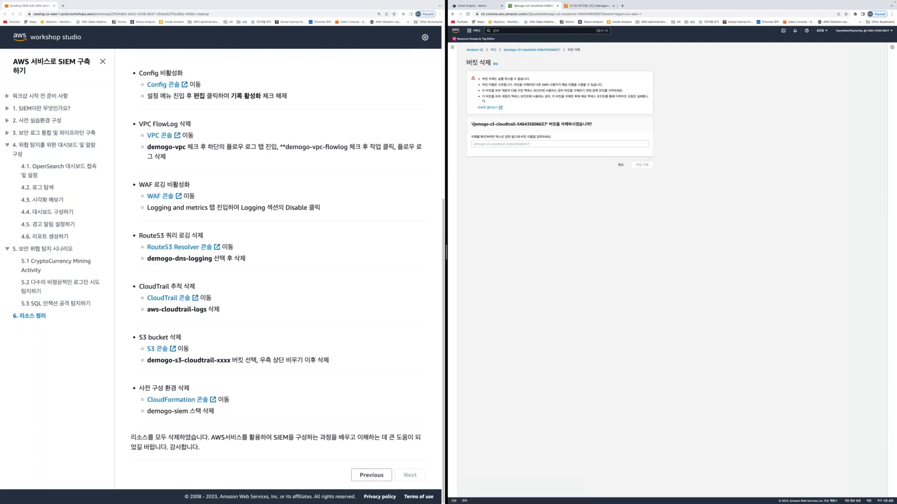
drag(473, 123, 547, 122)
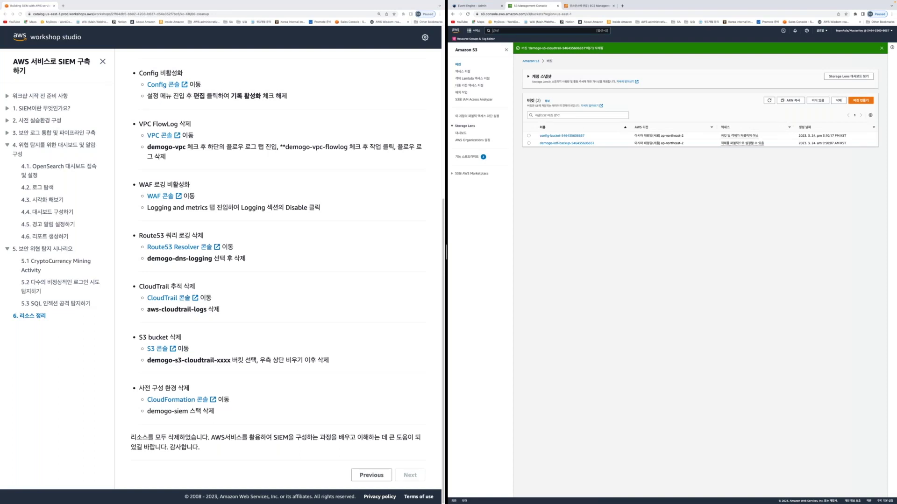
text(cloudformation)
key(Return)
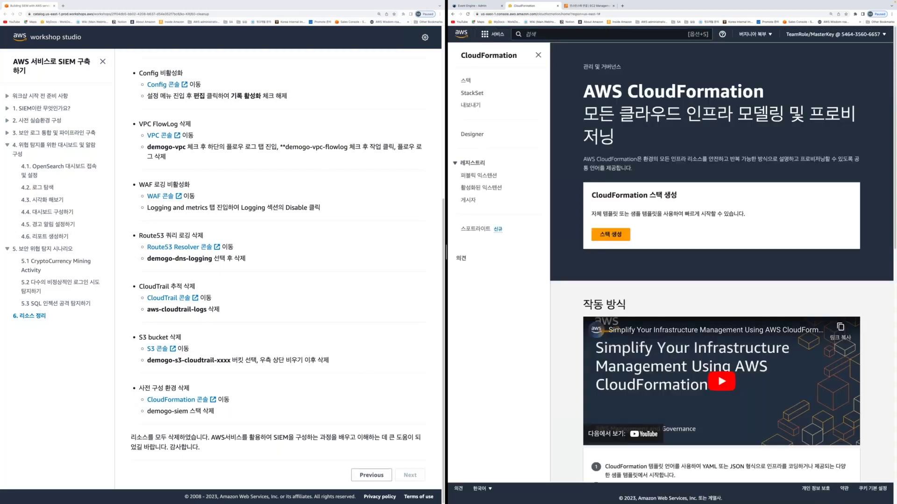
Check the CloudFormation Stacks list, then the StackSets list showing 0 StackSets
click(466, 80)
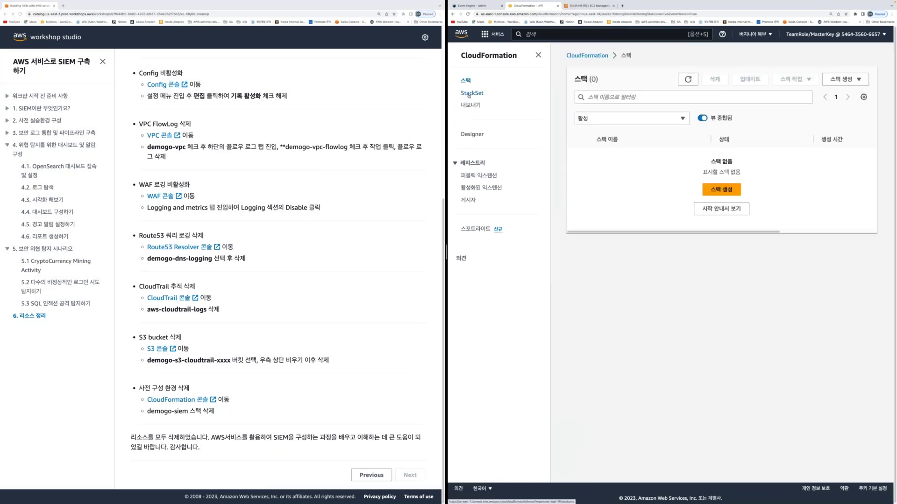
click(469, 94)
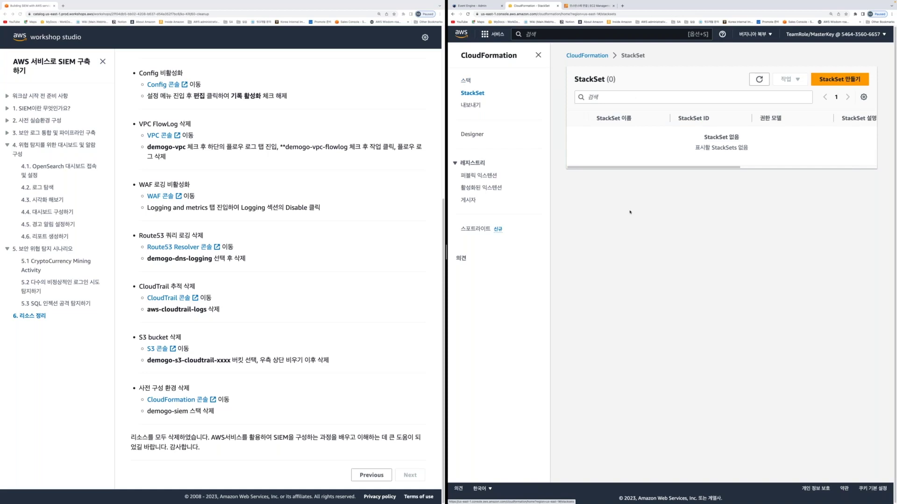
scroll(342, 376, up, 5)
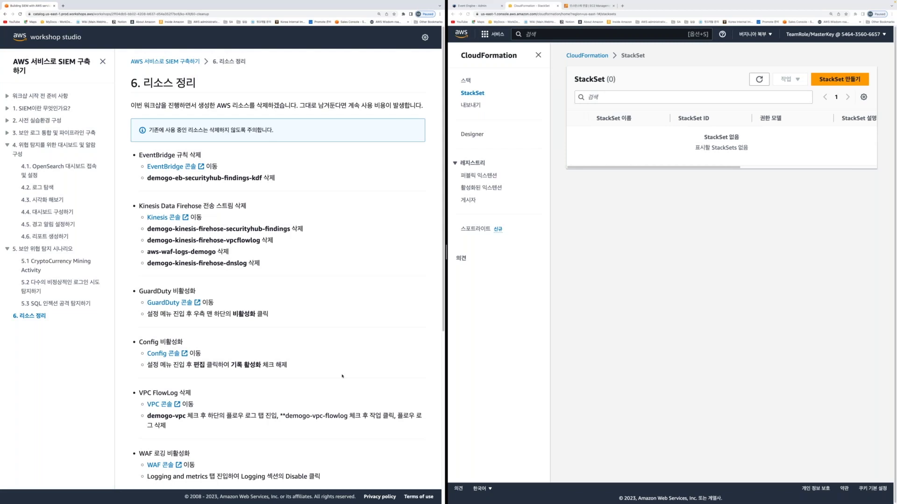
Return to the top of the 6. 리소스 정리 page and collapse outline chapters 4 and 5
scroll(342, 376, down, 5)
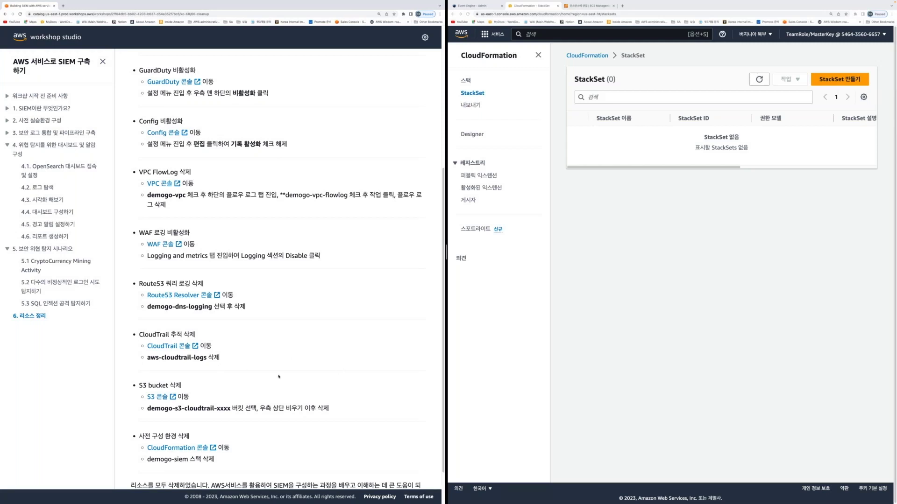
scroll(279, 376, up, 3)
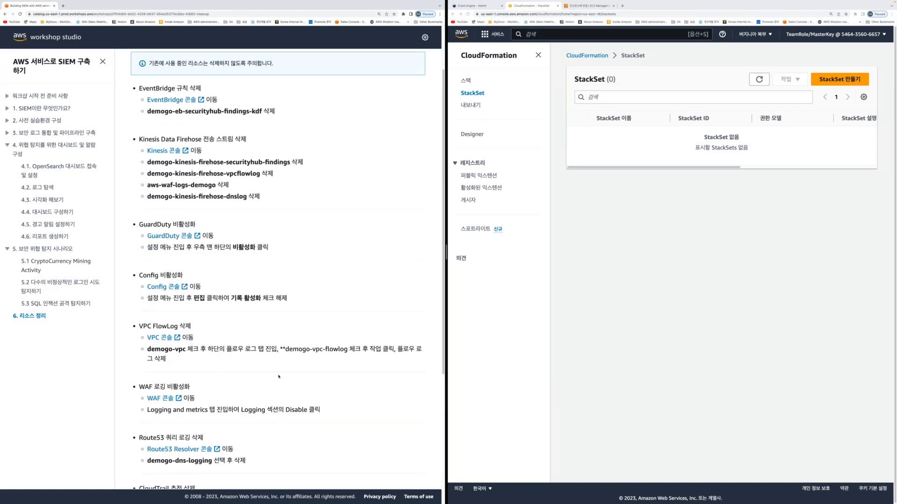
scroll(279, 376, up, 2)
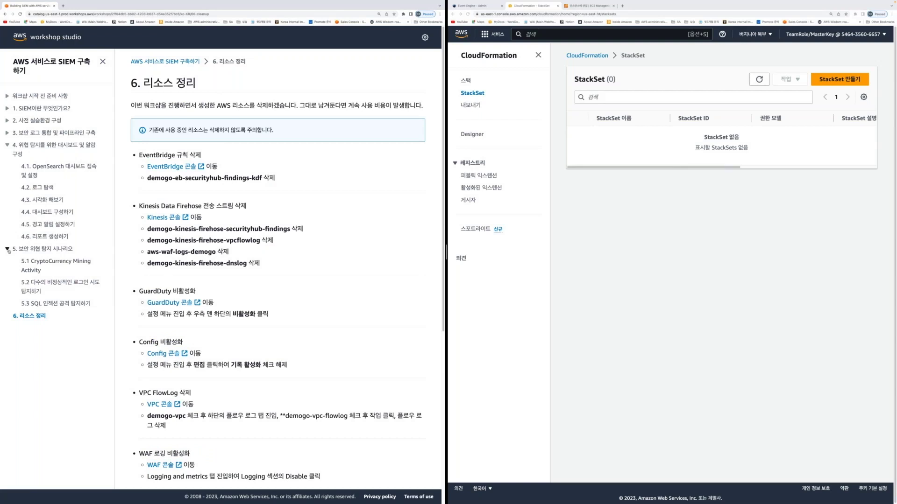
click(7, 147)
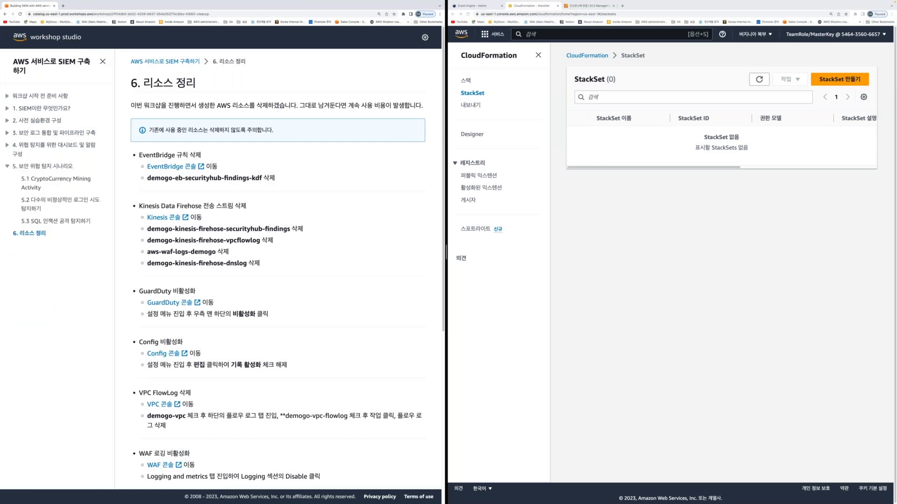
click(7, 166)
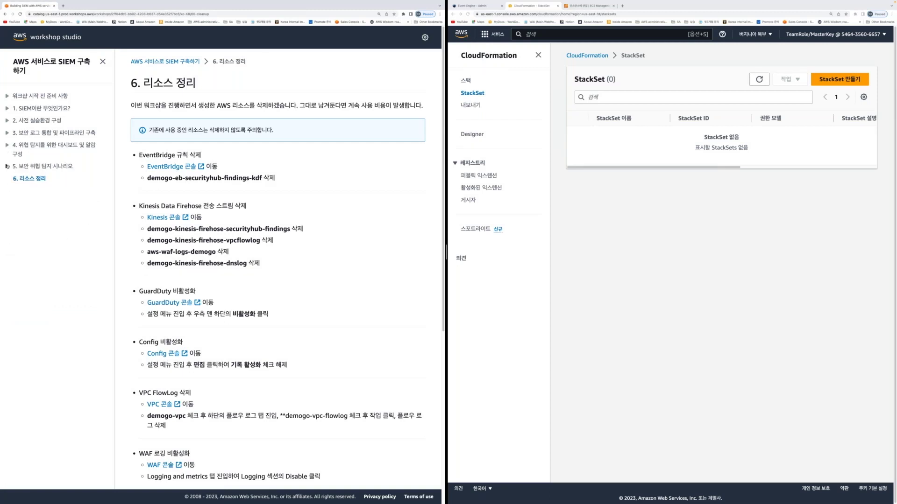